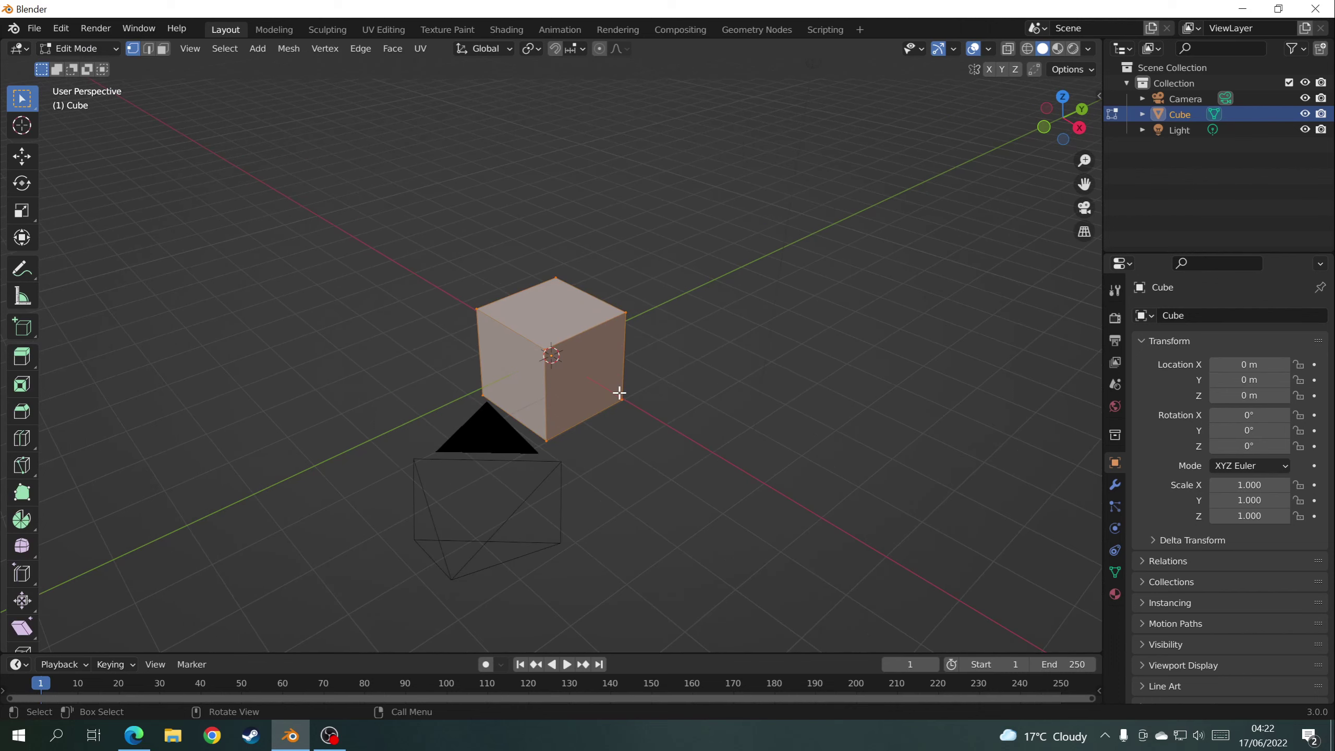
Inset every face of the cube individually by about 0.33 m.
{"action": "scroll", "coordinate": [624, 372], "scroll_direction": "up", "scroll_amount": 4}
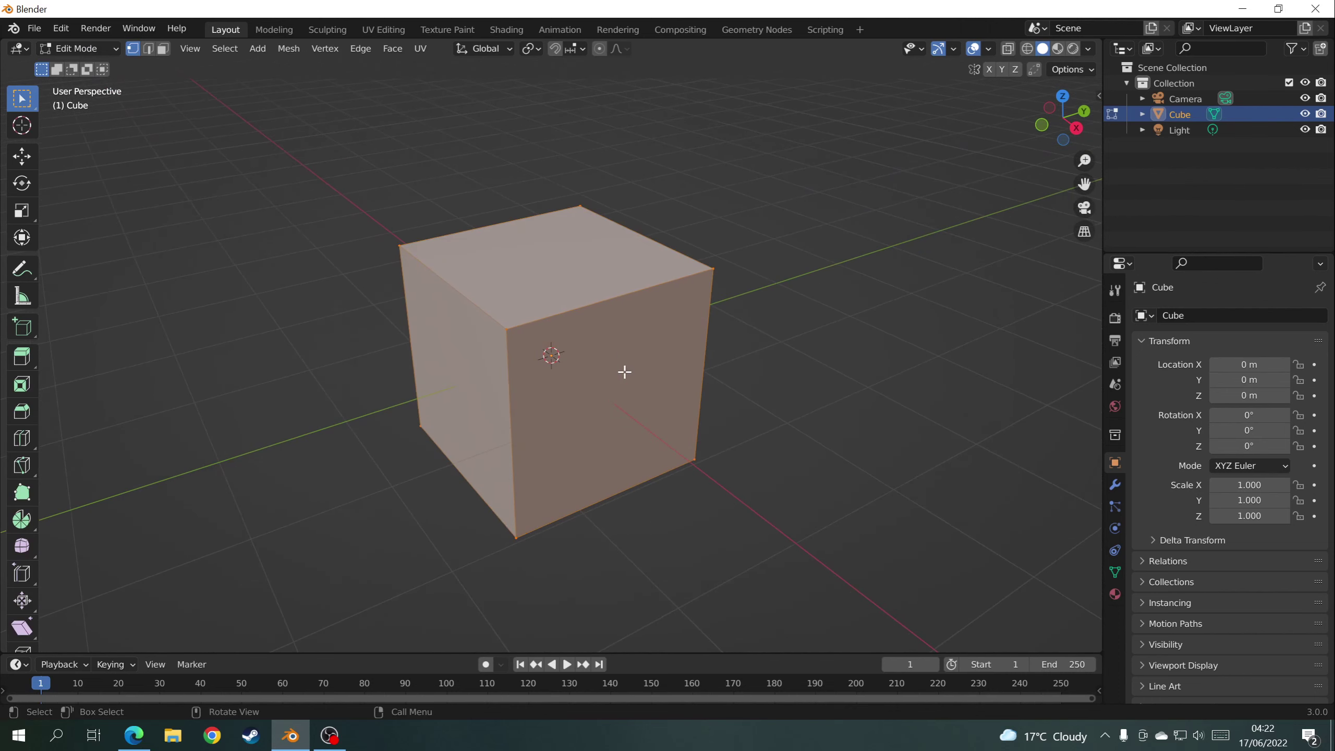
{"action": "key", "text": "i"}
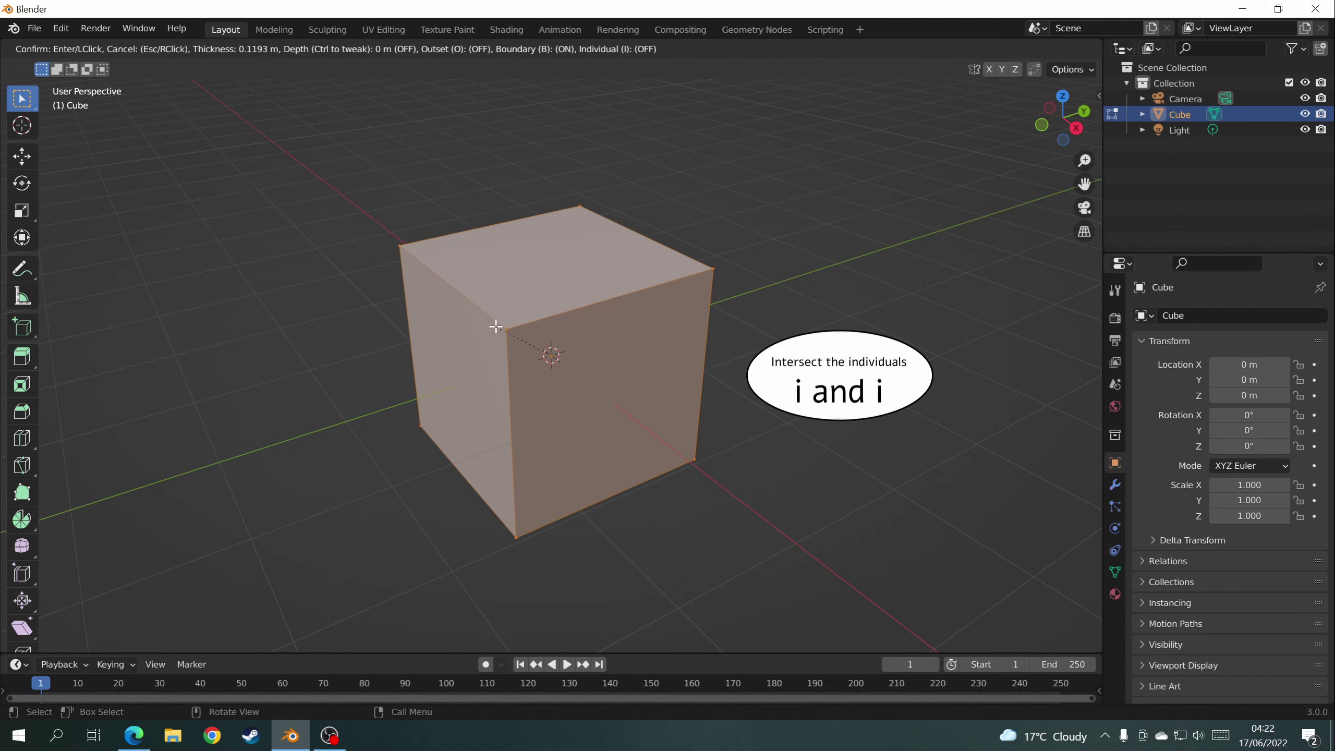
{"action": "key", "text": "i"}
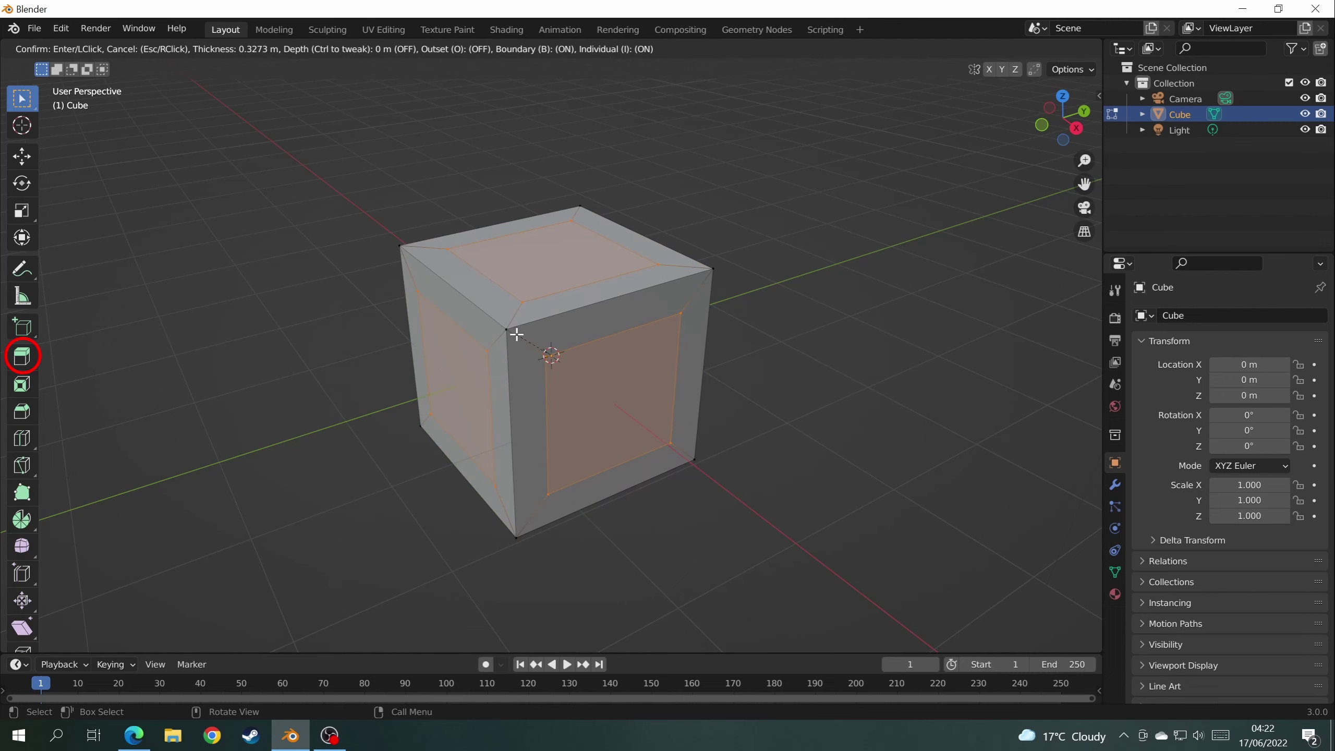
{"action": "left_click", "coordinate": [517, 334]}
Extrude the inset faces inward along their normals to form a recessed panel on each side of the cube.
{"action": "middle_click_drag", "start_coordinate": [517, 335], "coordinate": [223, 343]}
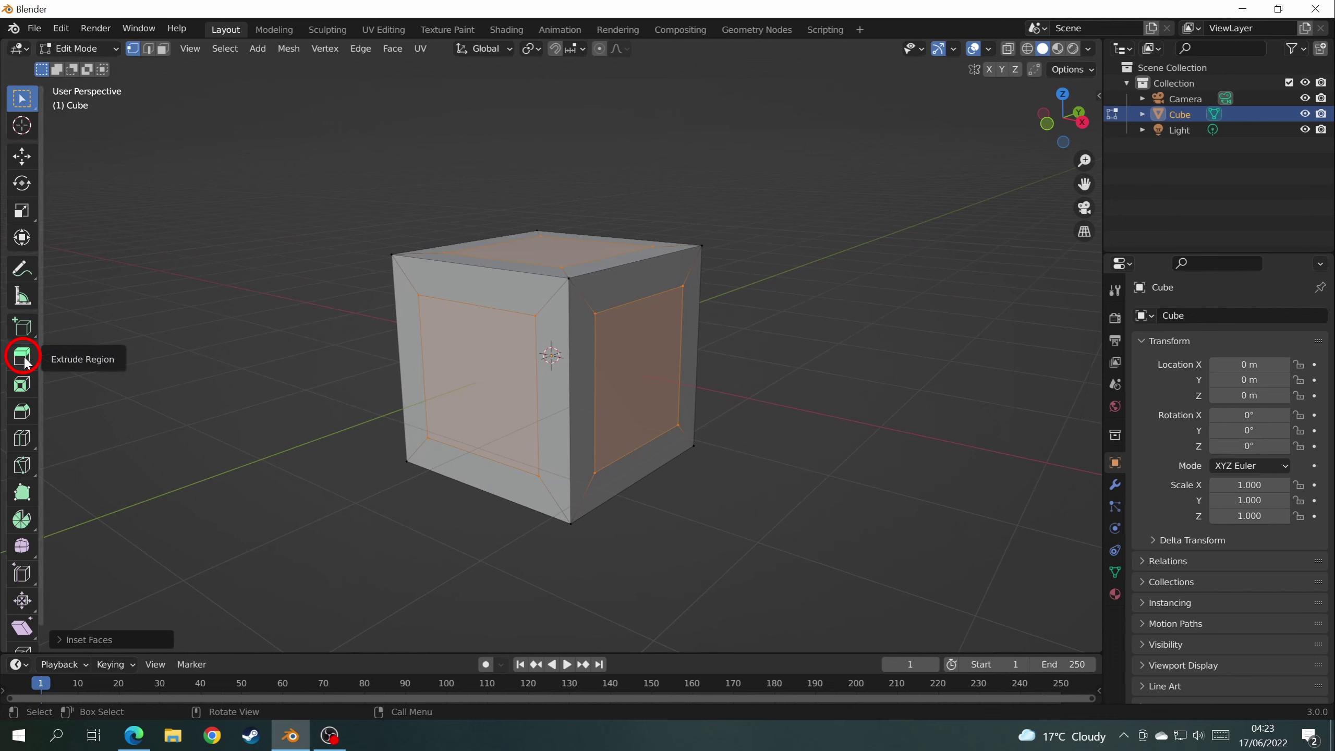
{"action": "left_click_drag", "start_coordinate": [25, 363], "coordinate": [122, 422]}
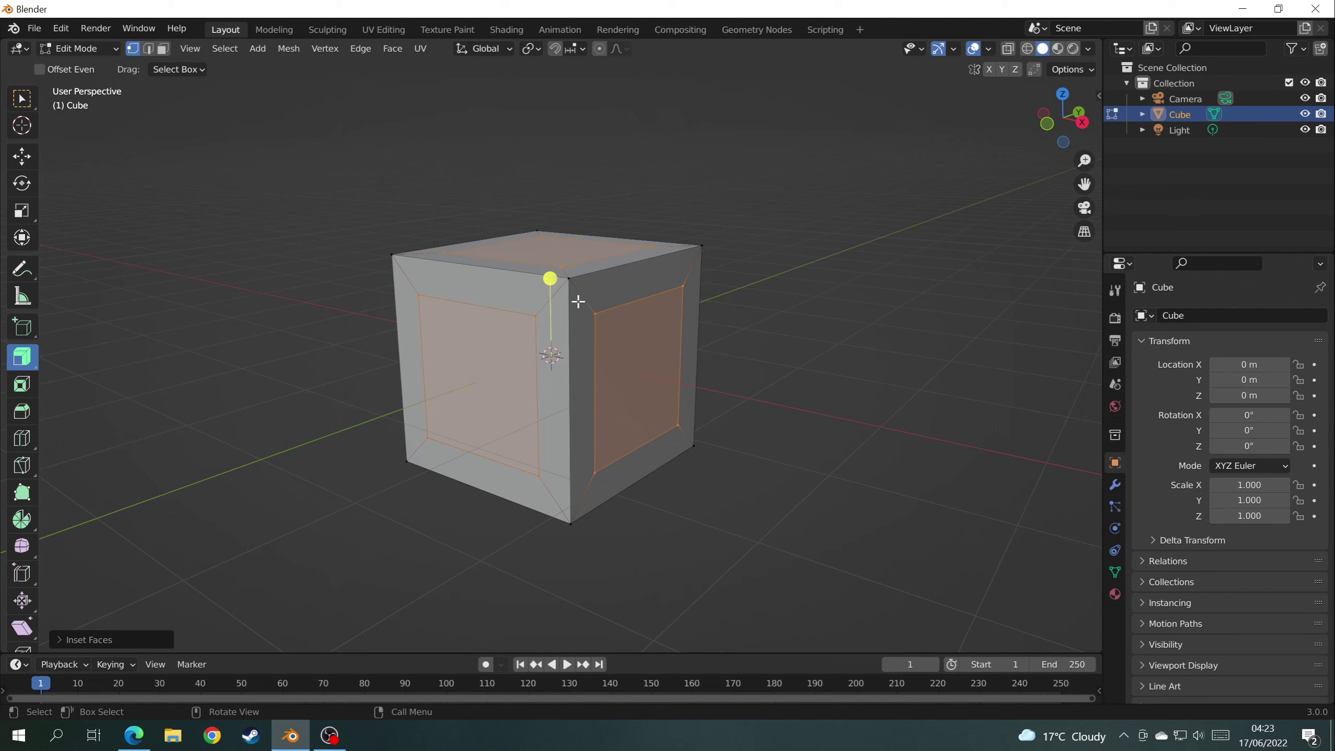
{"action": "middle_click_drag", "start_coordinate": [571, 299], "coordinate": [551, 289]}
{"action": "left_click_drag", "start_coordinate": [550, 280], "coordinate": [548, 292]}
{"action": "middle_click_drag", "start_coordinate": [548, 293], "coordinate": [390, 185]}
{"action": "scroll", "coordinate": [519, 310], "scroll_direction": "up", "scroll_amount": 2}
{"action": "scroll", "coordinate": [575, 307], "scroll_direction": "down", "scroll_amount": 2}
Delete all the recessed panel faces of the cube except the one on the positive X side.
{"action": "key", "text": "alt+a"}
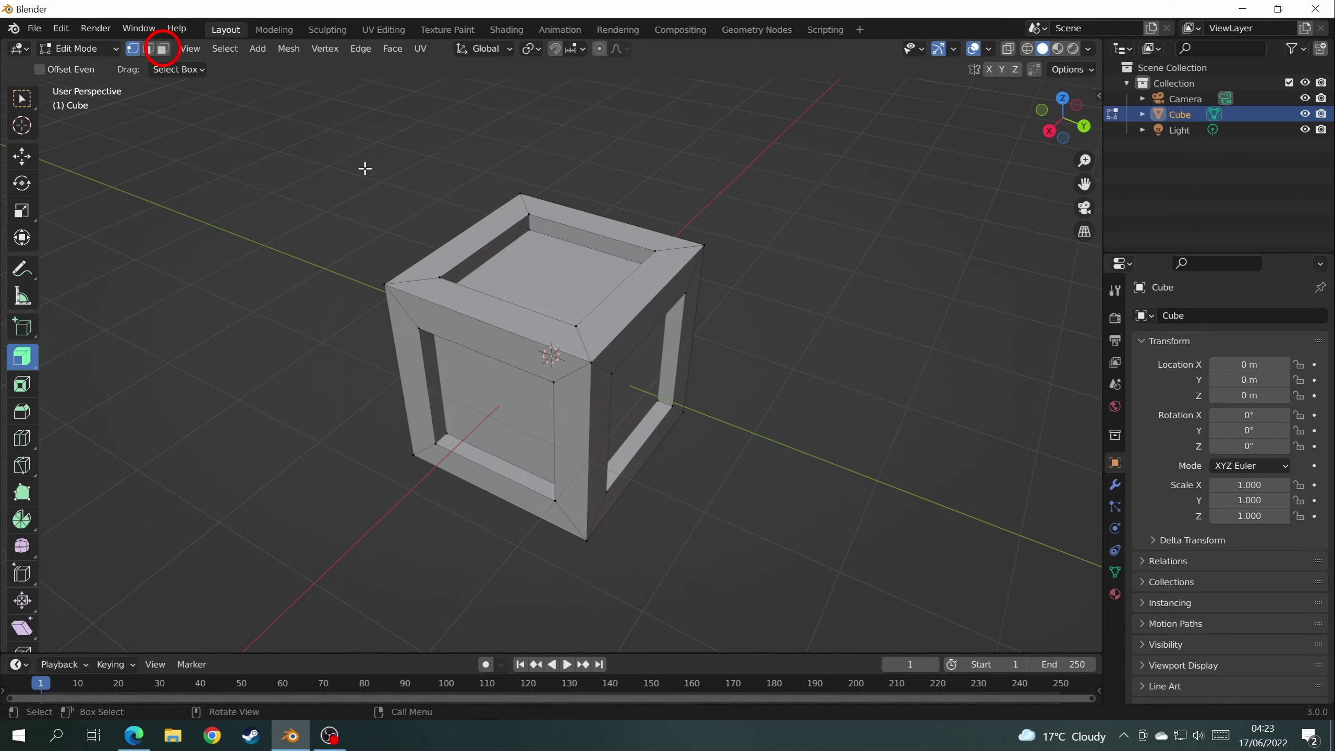
{"action": "left_click", "coordinate": [163, 49]}
{"action": "left_click", "coordinate": [548, 274]}
{"action": "left_click", "coordinate": [653, 360], "text": "shift"}
{"action": "middle_click_drag", "start_coordinate": [653, 361], "coordinate": [537, 364]}
{"action": "left_click", "coordinate": [597, 389], "text": "shift"}
{"action": "left_click", "coordinate": [629, 415], "text": "shift"}
{"action": "mouse_move", "coordinate": [628, 415]}
{"action": "middle_mouse_down"}
{"action": "mouse_move", "coordinate": [604, 370]}
{"action": "mouse_move", "coordinate": [596, 427]}
{"action": "mouse_move", "coordinate": [716, 409]}
{"action": "mouse_move", "coordinate": [416, 476]}
{"action": "mouse_move", "coordinate": [439, 409]}
{"action": "mouse_move", "coordinate": [605, 427]}
{"action": "mouse_move", "coordinate": [703, 419]}
{"action": "mouse_move", "coordinate": [614, 424]}
{"action": "middle_mouse_up"}
{"action": "left_click", "coordinate": [582, 427], "text": "shift"}
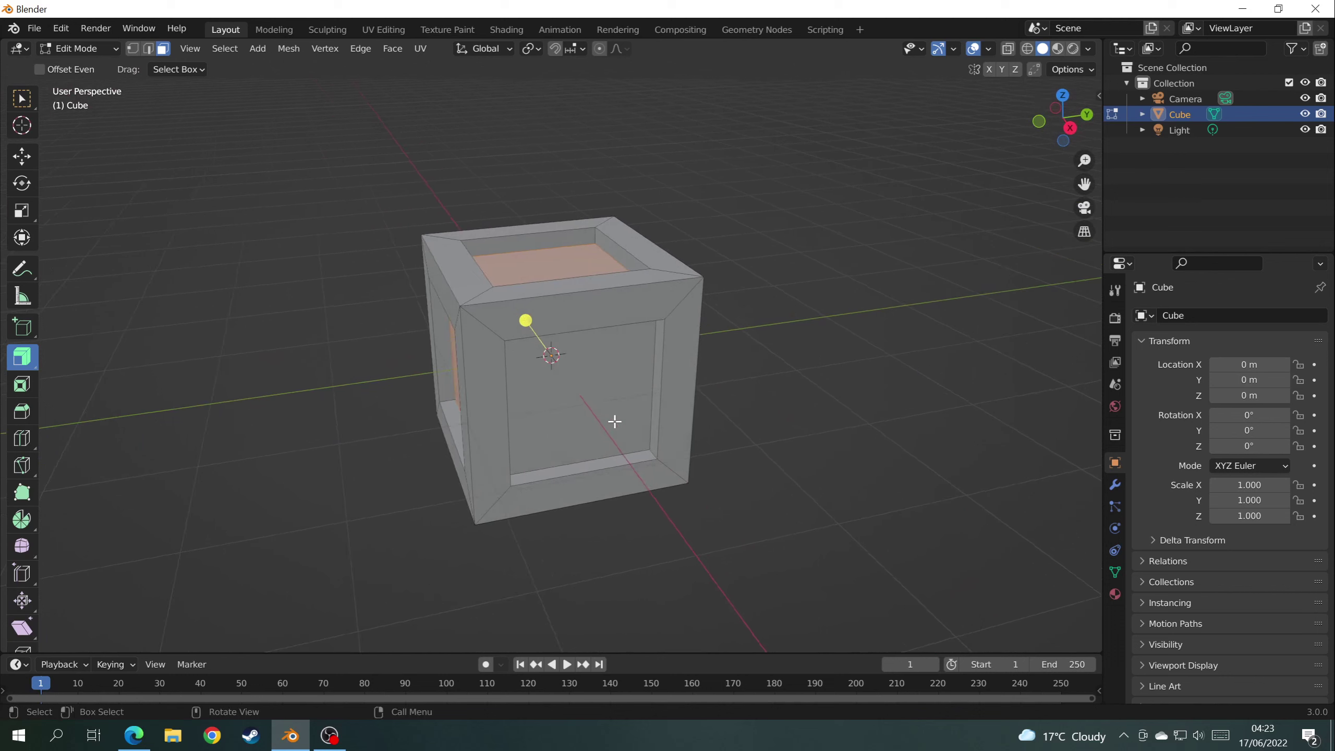
{"action": "key", "text": "Delete"}
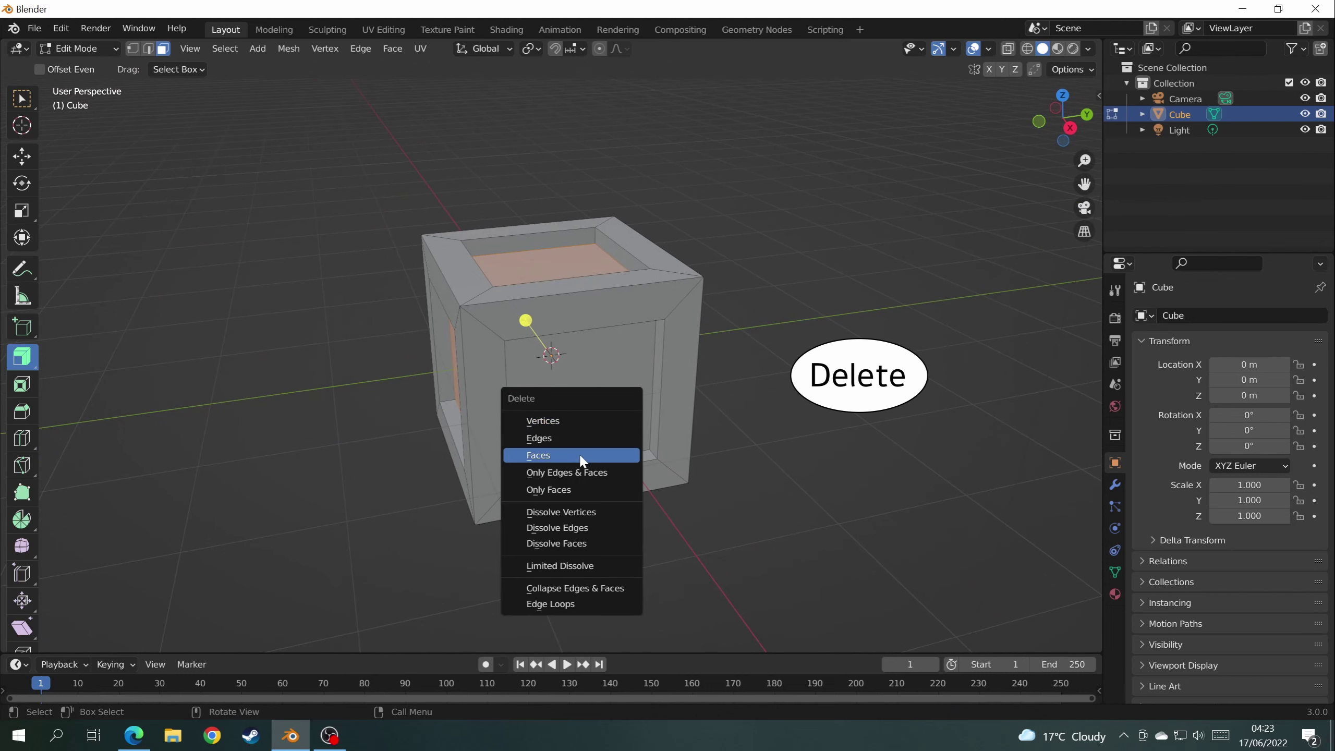
{"action": "left_click", "coordinate": [579, 453]}
Separate the remaining recessed panel face from the frame into its own object by selection.
{"action": "middle_click_drag", "start_coordinate": [579, 455], "coordinate": [506, 371]}
{"action": "left_click", "coordinate": [581, 352]}
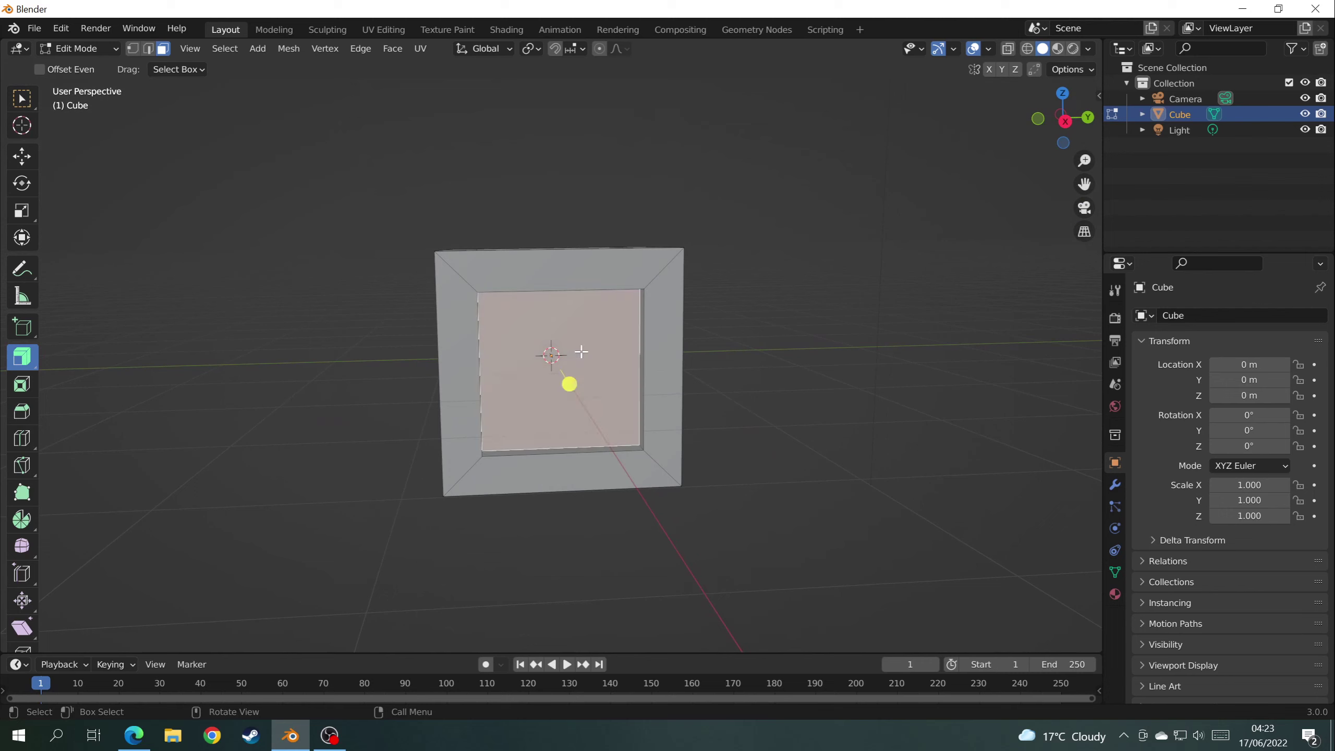
{"action": "key", "text": "p"}
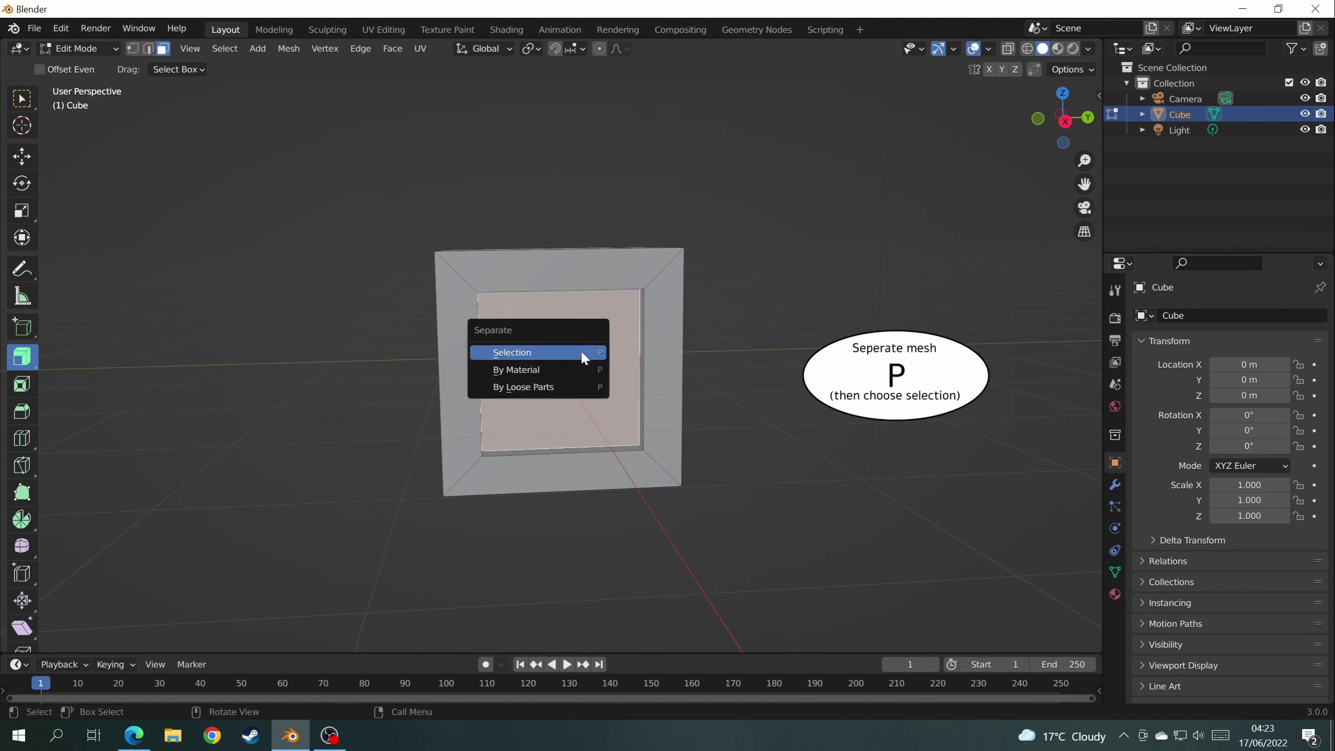
{"action": "left_click", "coordinate": [524, 352]}
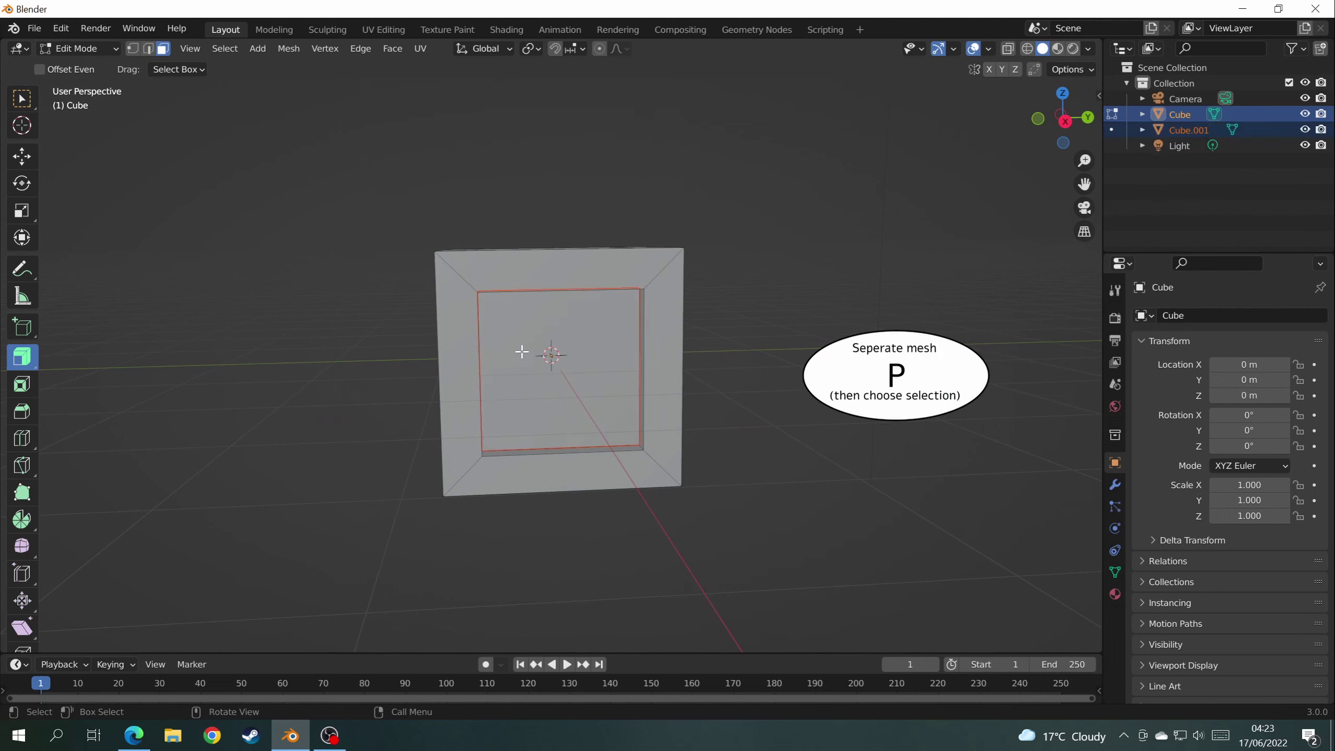
Switch to Object Mode and check that the frame and the panel can be selected as separate objects.
{"action": "middle_click_drag", "start_coordinate": [742, 387], "coordinate": [399, 295]}
{"action": "left_click", "coordinate": [77, 48]}
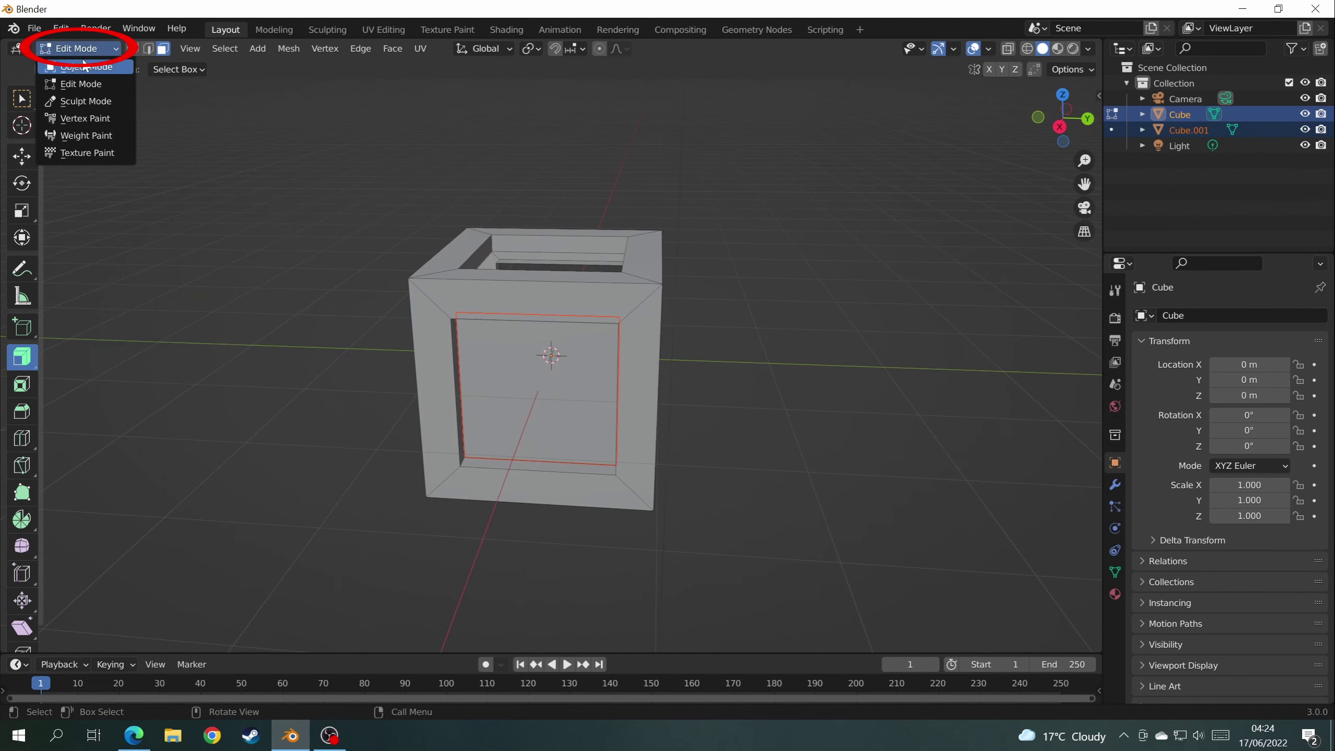
{"action": "left_click", "coordinate": [86, 67]}
{"action": "left_click", "coordinate": [277, 318]}
{"action": "left_click", "coordinate": [490, 352]}
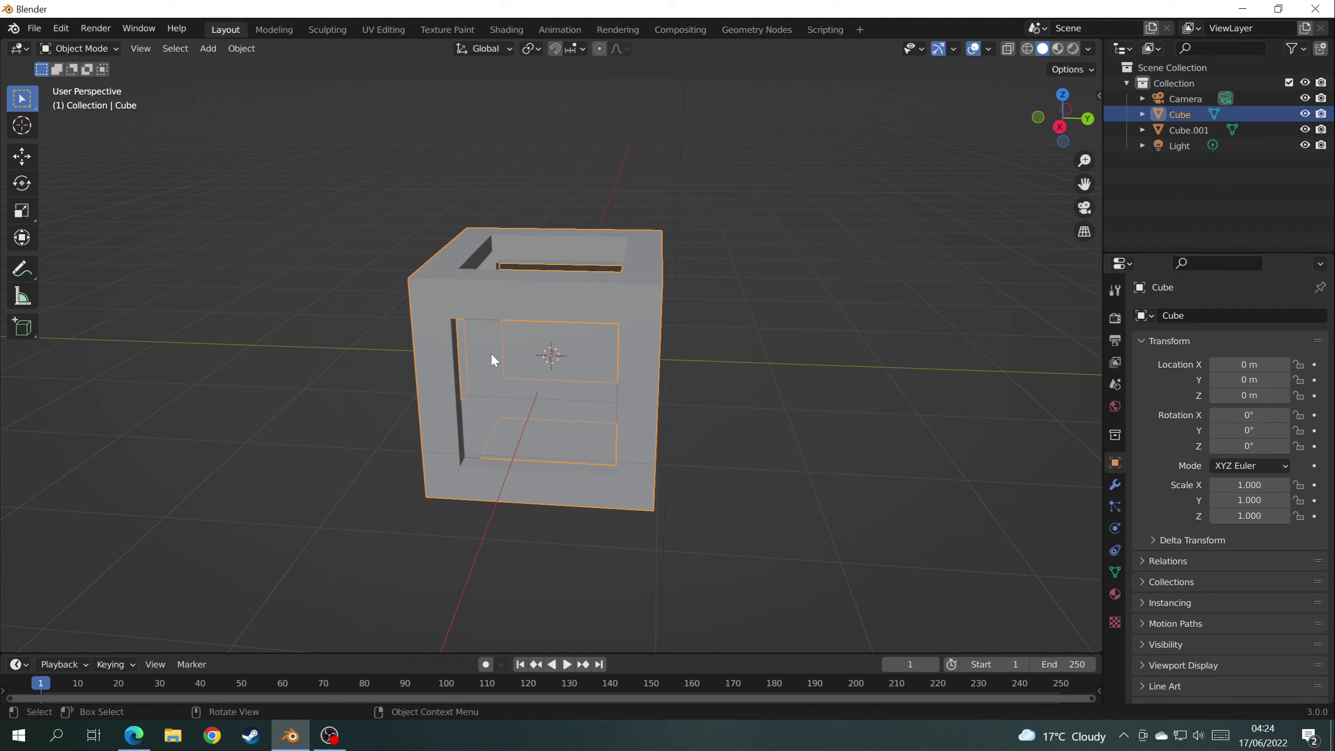
{"action": "left_click", "coordinate": [490, 352]}
{"action": "left_click", "coordinate": [488, 353]}
{"action": "left_click", "coordinate": [488, 353]}
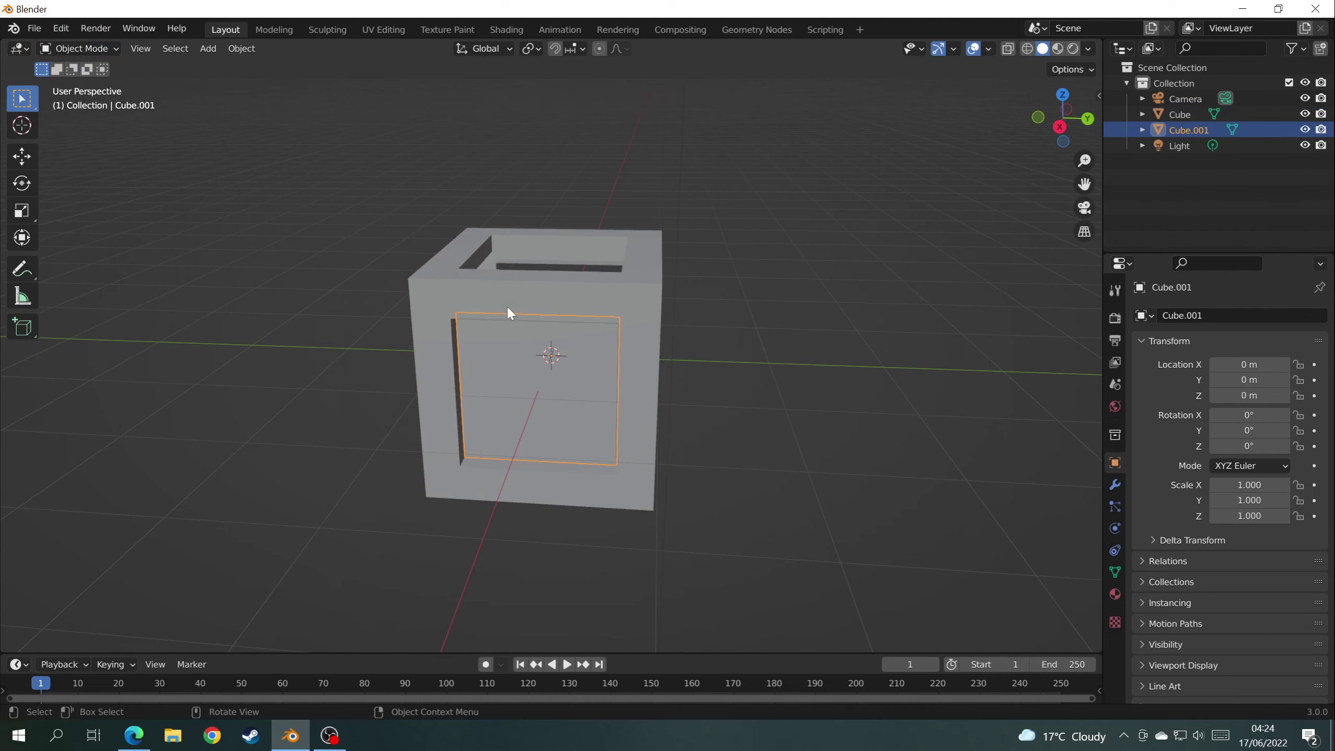
Select the frame object alone and enter Edit Mode on it.
{"action": "left_click", "coordinate": [507, 305]}
{"action": "scroll", "coordinate": [269, 265], "scroll_direction": "up", "scroll_amount": 5}
{"action": "scroll", "coordinate": [349, 319], "scroll_direction": "down", "scroll_amount": 2}
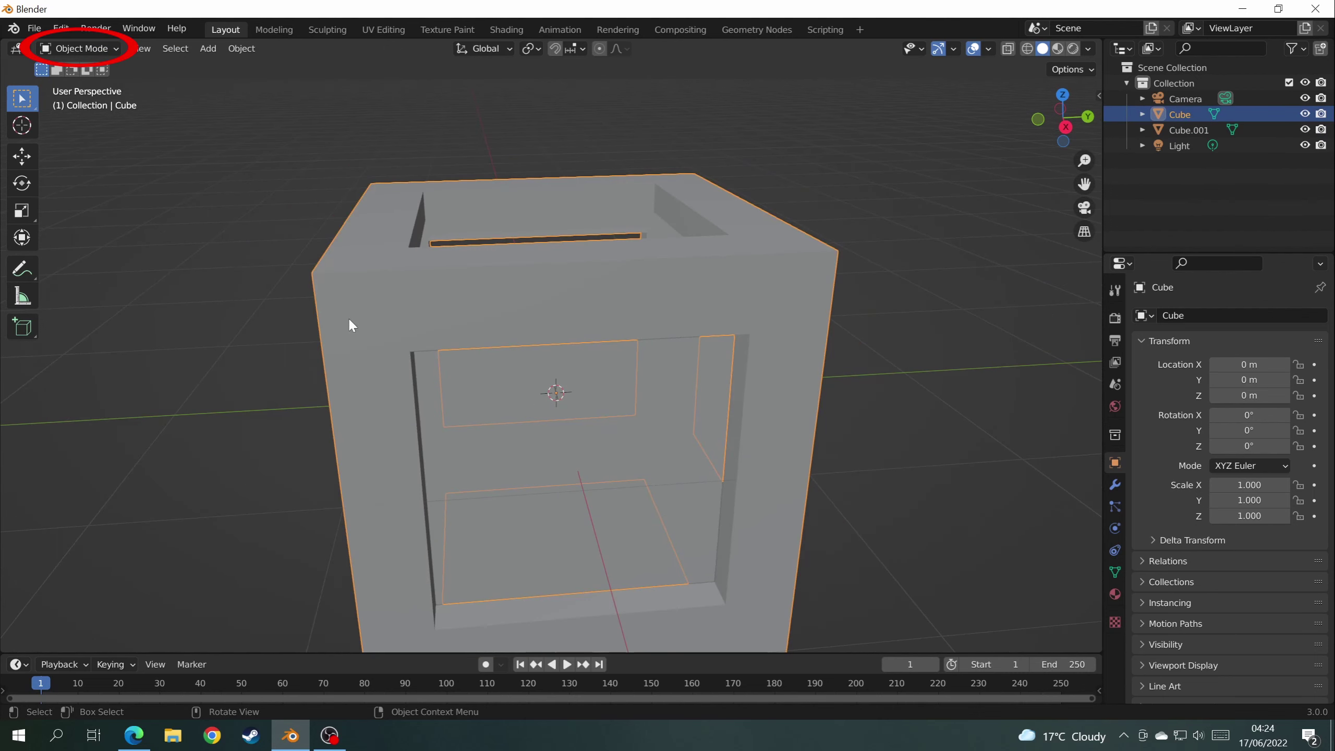
{"action": "left_click", "coordinate": [67, 54]}
{"action": "left_click", "coordinate": [76, 81]}
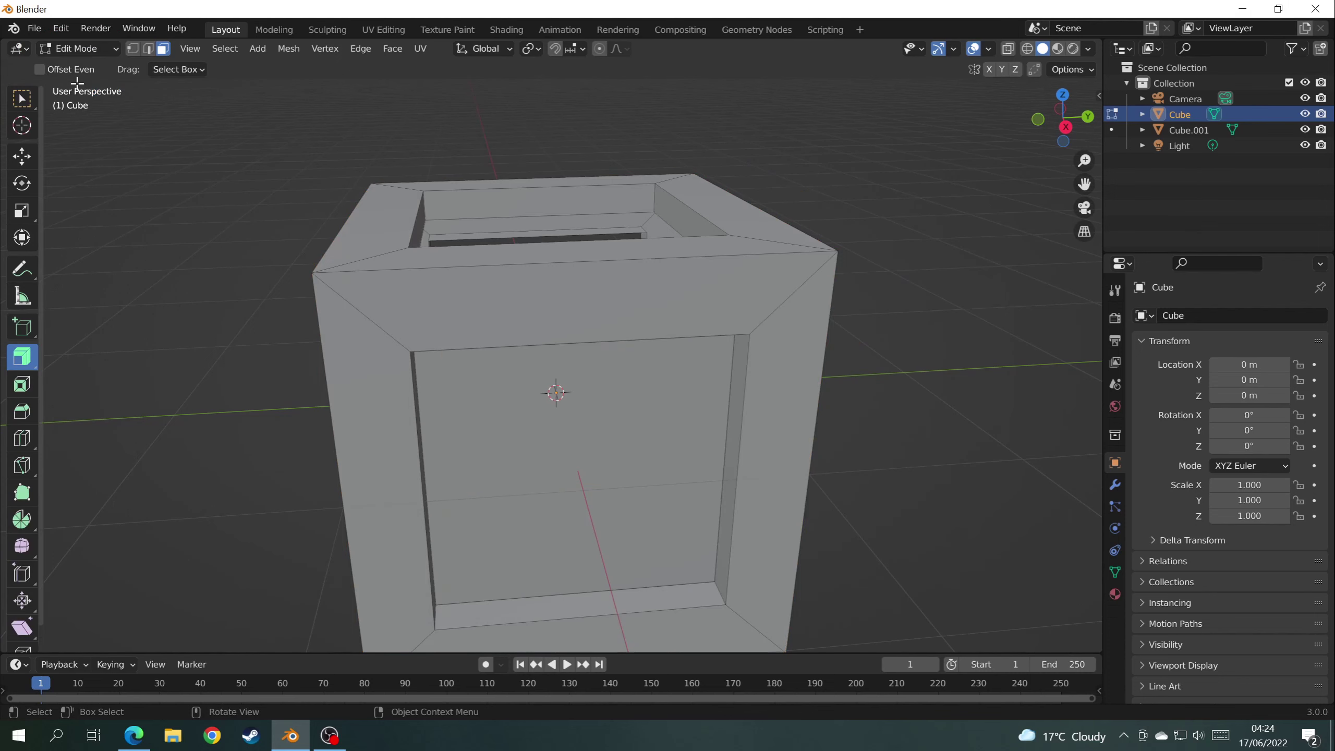
Select the diagonal edge loops at all the corners of the frame in edge select mode.
{"action": "middle_click_drag", "start_coordinate": [334, 290], "coordinate": [641, 310]}
{"action": "key", "text": "2"}
{"action": "scroll", "coordinate": [583, 271], "scroll_direction": "up", "scroll_amount": 3}
{"action": "middle_click_drag", "start_coordinate": [583, 271], "coordinate": [736, 302]}
{"action": "scroll", "coordinate": [707, 284], "scroll_direction": "up", "scroll_amount": 3}
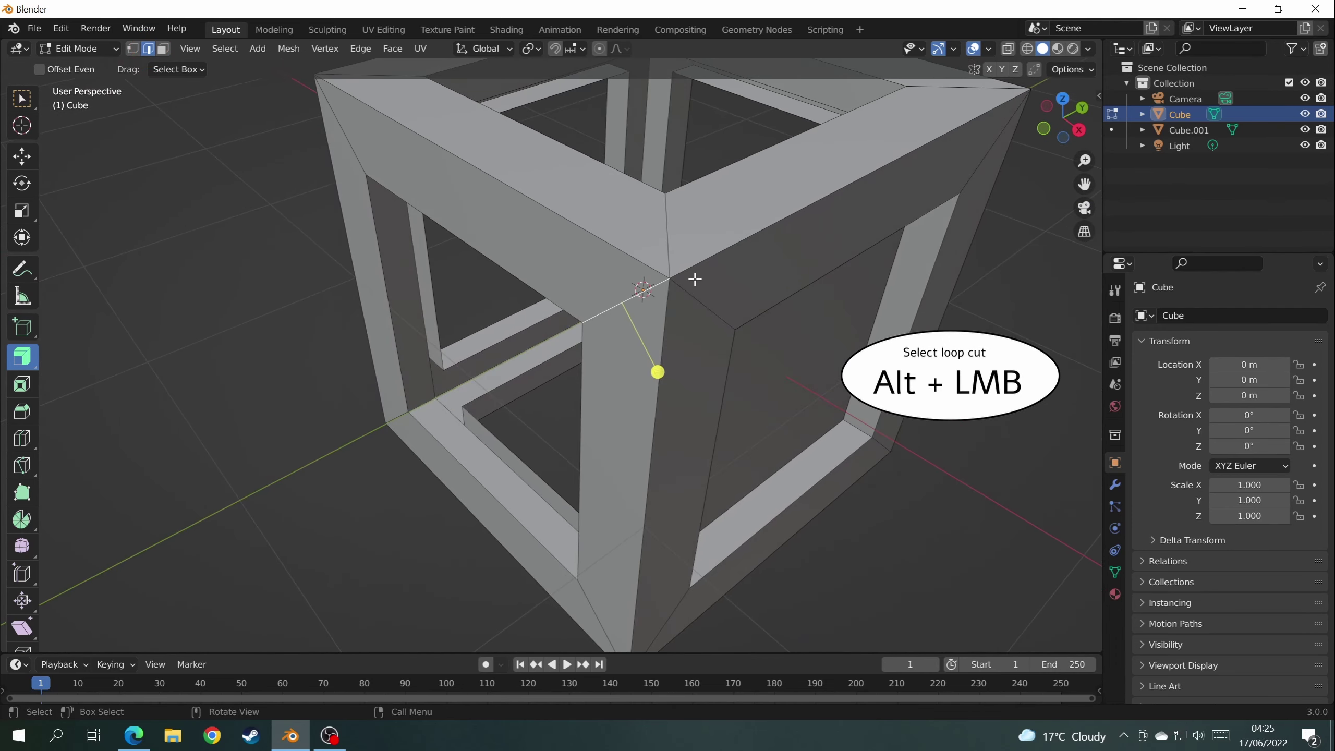
{"action": "left_click", "coordinate": [668, 235], "text": "alt+shift"}
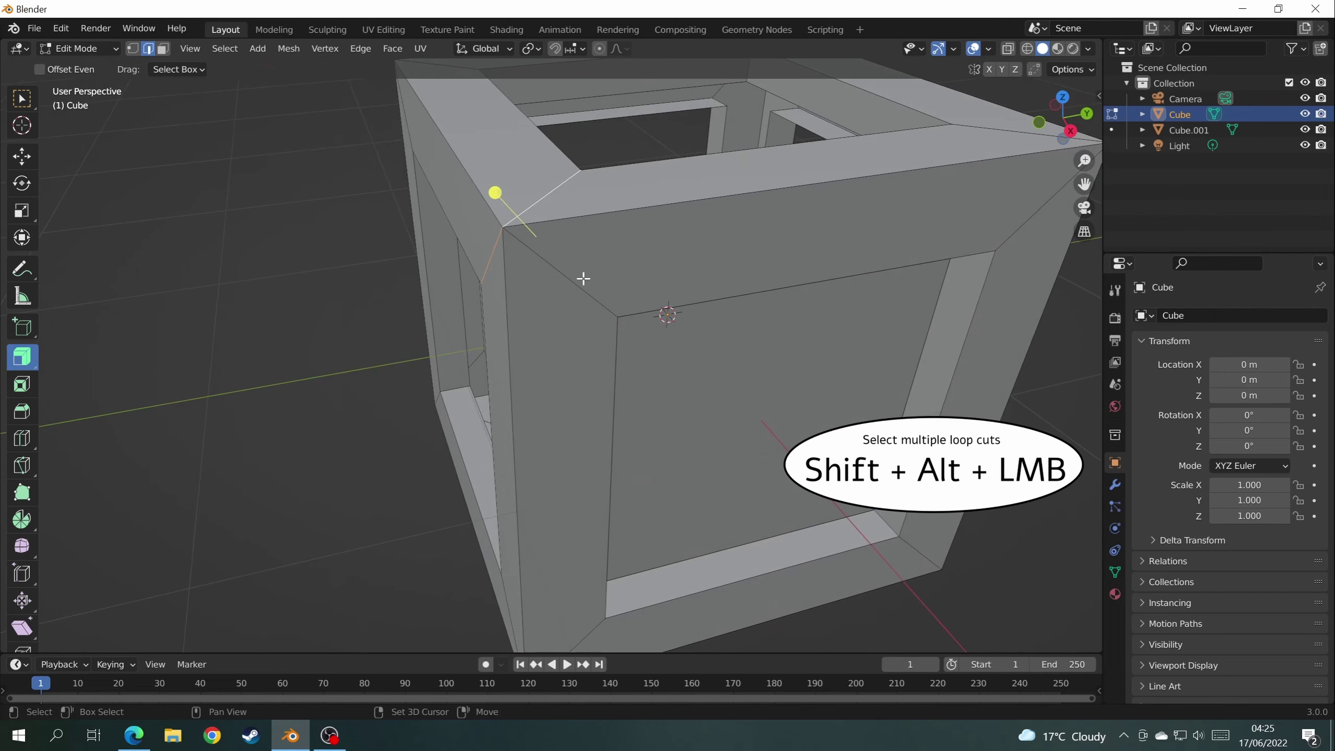
{"action": "left_click", "coordinate": [563, 275], "text": "alt+shift"}
{"action": "scroll", "coordinate": [775, 307], "scroll_direction": "down", "scroll_amount": 5}
{"action": "middle_click_drag", "start_coordinate": [775, 308], "coordinate": [736, 299]}
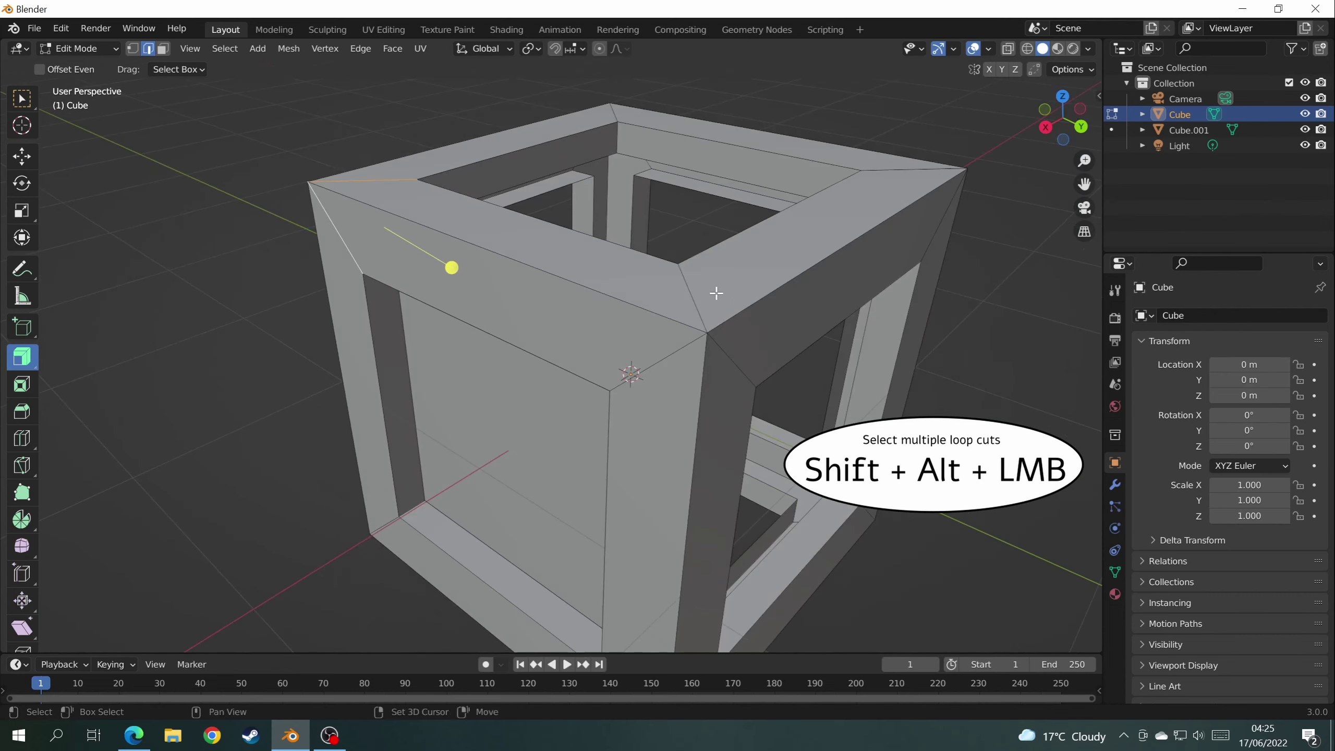
{"action": "middle_click_drag", "start_coordinate": [796, 346], "coordinate": [542, 321]}
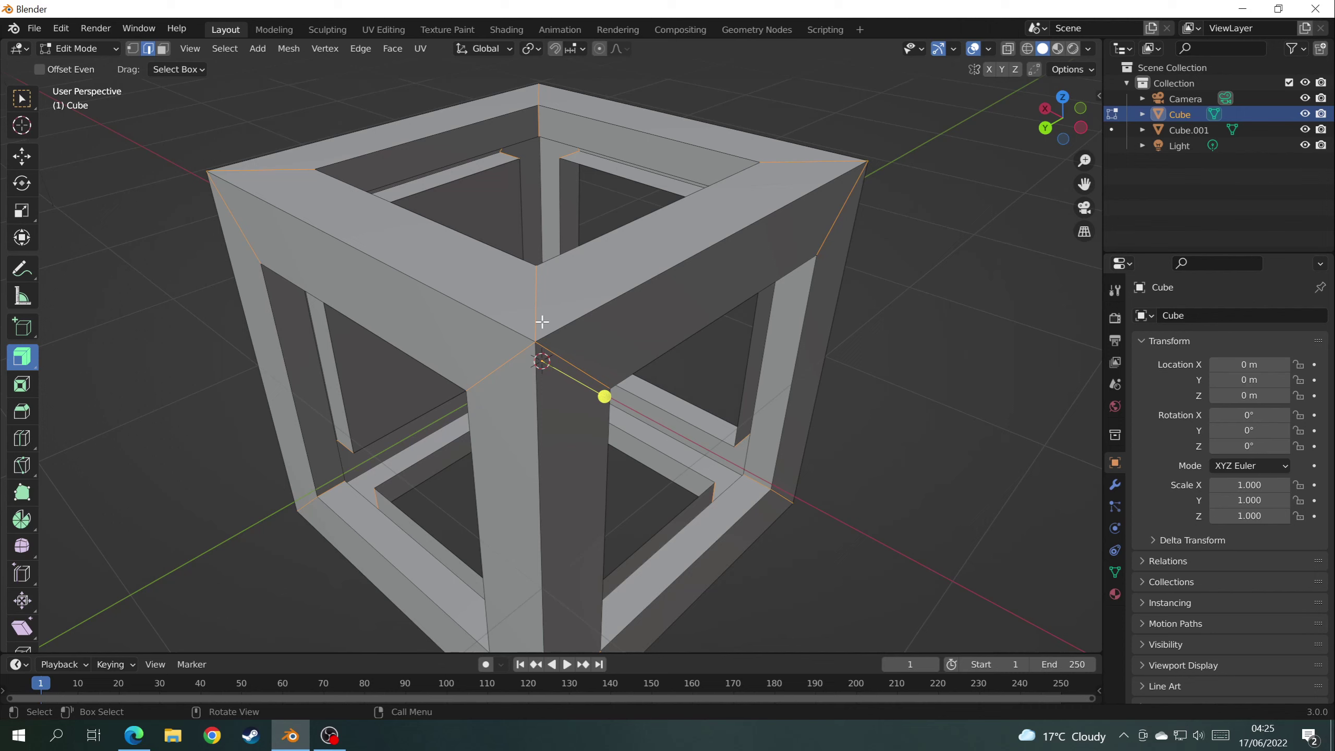
Bevel the selected diagonal corner edges into very narrow strips with one segment.
{"action": "key", "text": "ctrl"}
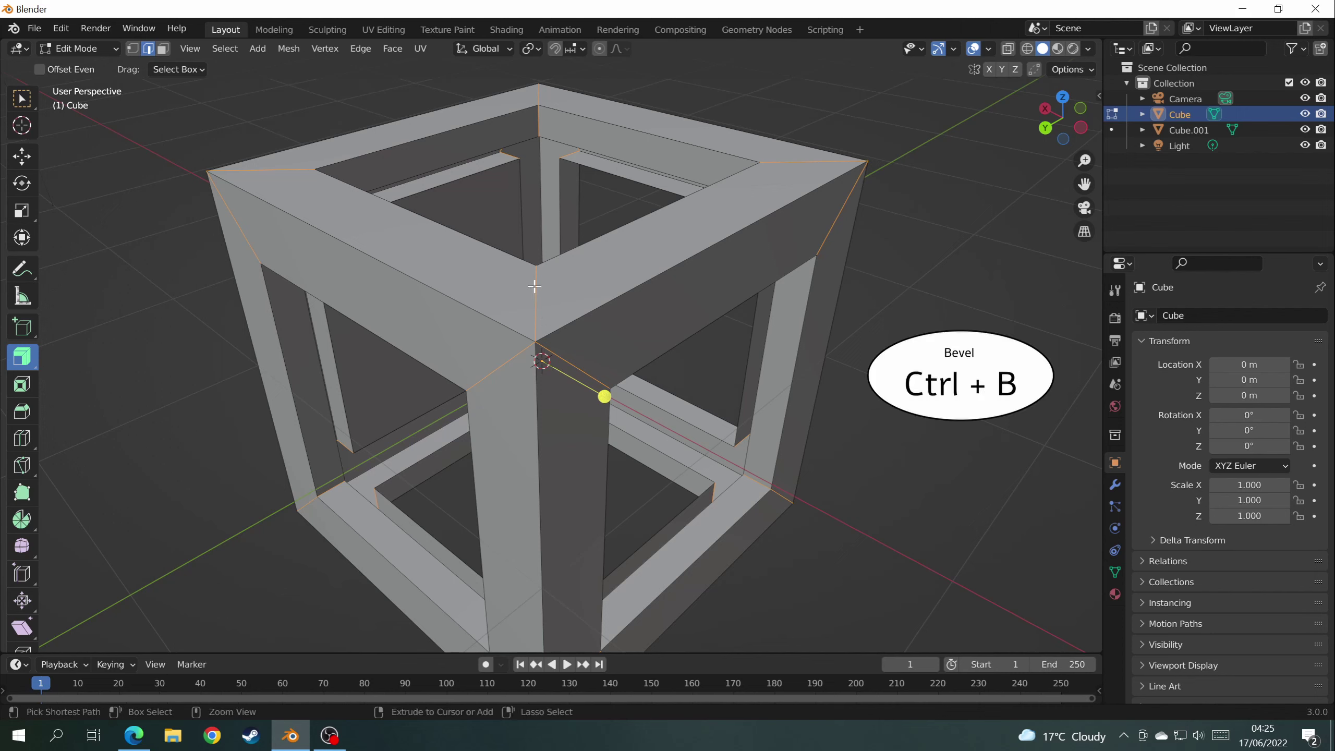
{"action": "key", "text": "ctrl+b"}
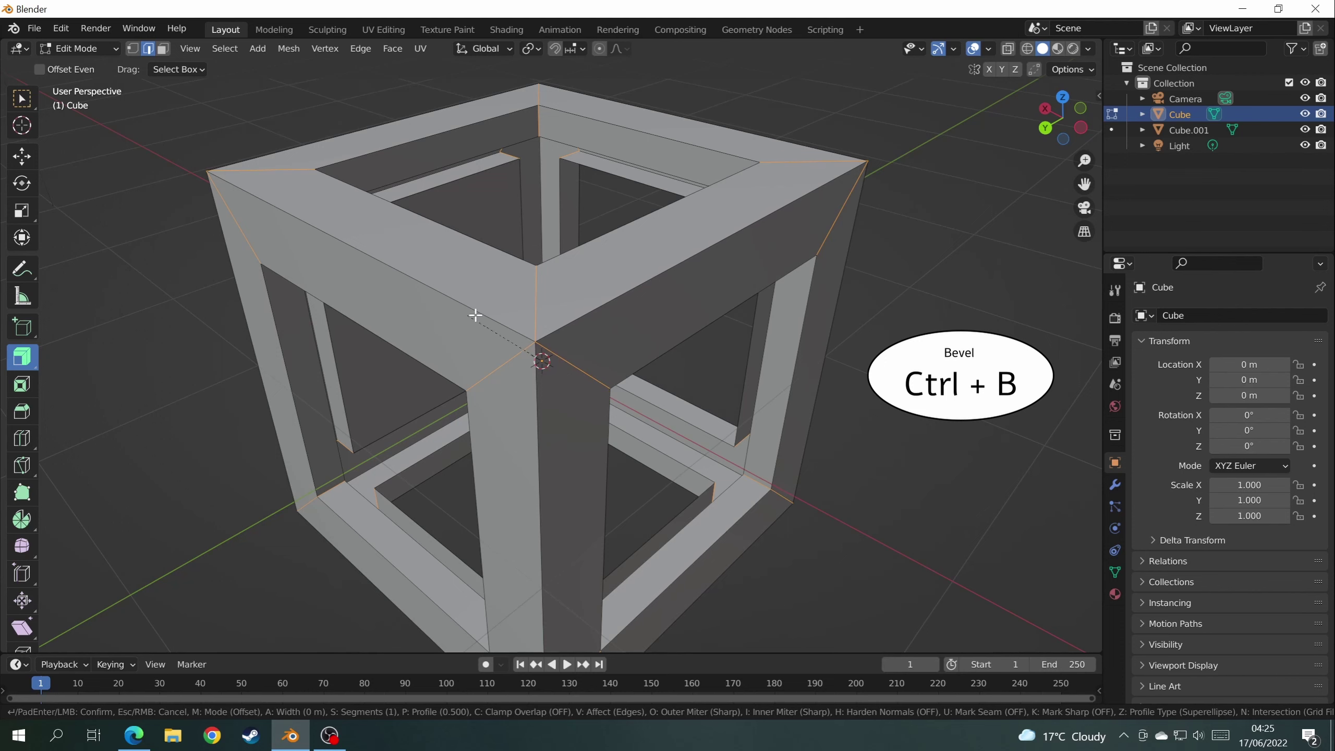
{"action": "left_click", "coordinate": [632, 340]}
{"action": "scroll", "coordinate": [618, 339], "scroll_direction": "up", "scroll_amount": 7}
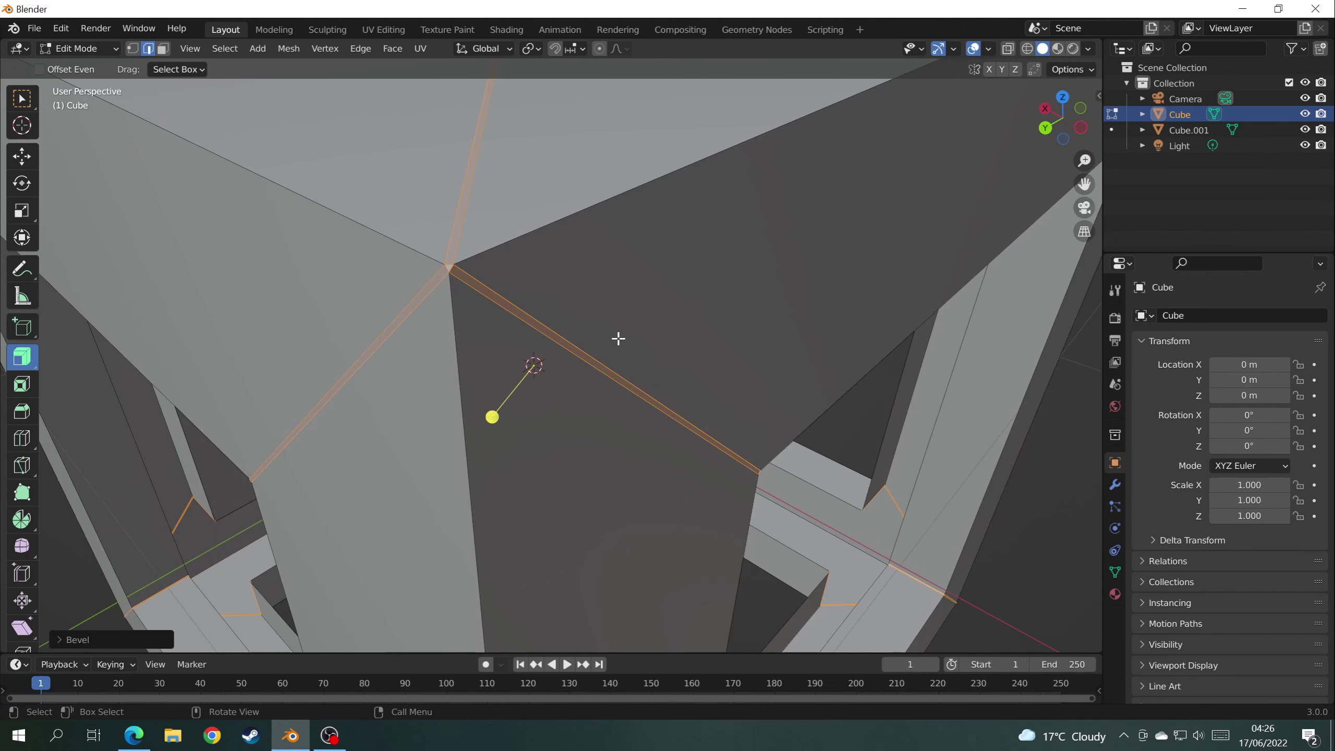
{"action": "scroll", "coordinate": [618, 338], "scroll_direction": "down", "scroll_amount": 8}
{"action": "scroll", "coordinate": [618, 339], "scroll_direction": "up", "scroll_amount": 6}
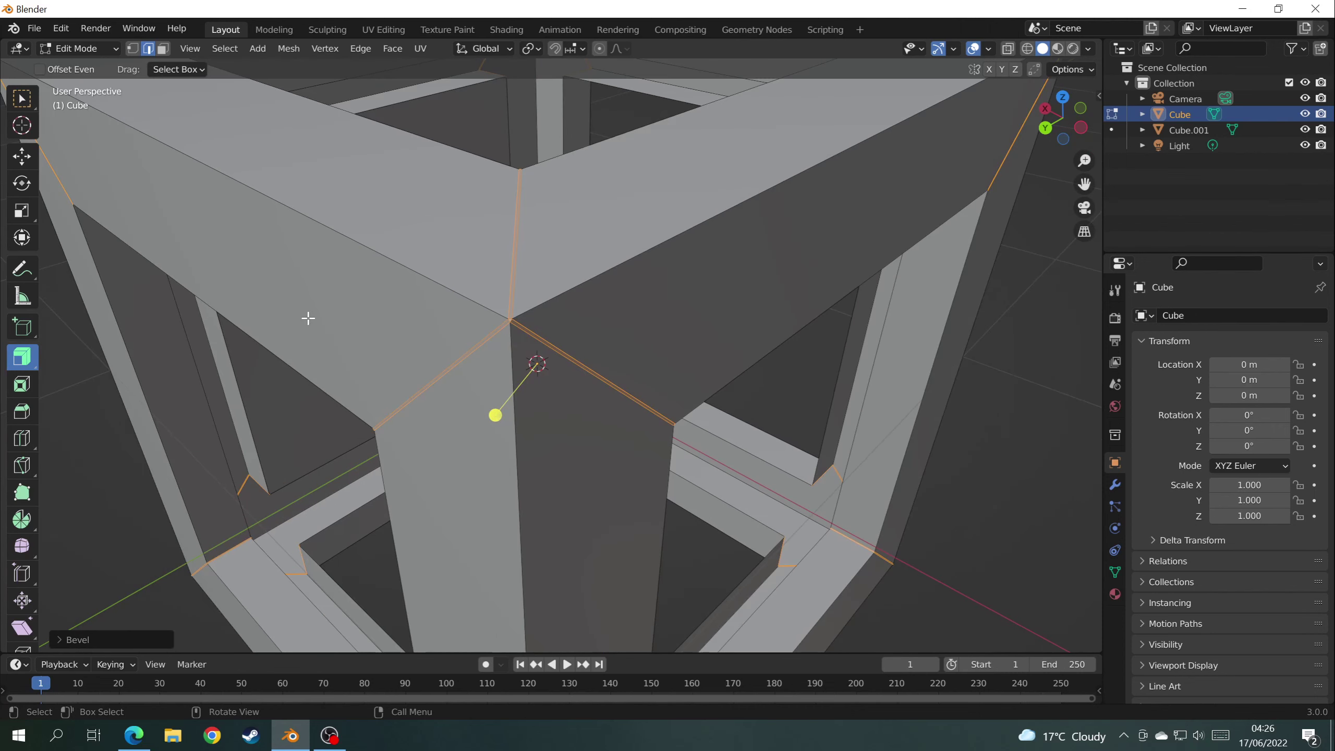
Extrude the narrow beveled strips slightly inward along their normals to form grooves between the frame's beams.
{"action": "left_click", "coordinate": [33, 367]}
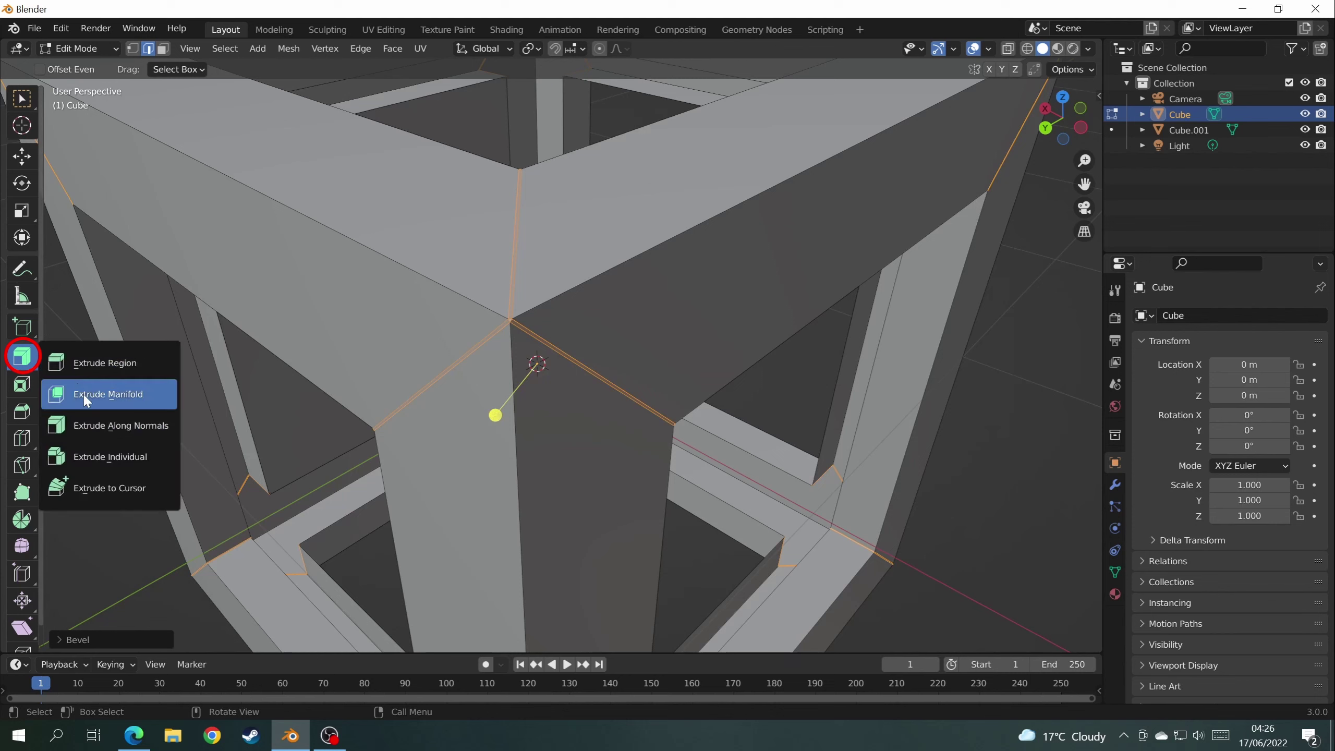
{"action": "left_click_drag", "start_coordinate": [495, 416], "coordinate": [494, 415]}
{"action": "scroll", "coordinate": [513, 396], "scroll_direction": "down", "scroll_amount": 5}
{"action": "middle_click_drag", "start_coordinate": [513, 397], "coordinate": [316, 410]}
Leave the frame's Edit Mode, select the separated panel object and enter Edit Mode on it.
{"action": "left_click", "coordinate": [76, 49]}
{"action": "left_click", "coordinate": [78, 67]}
{"action": "middle_click_drag", "start_coordinate": [690, 321], "coordinate": [604, 304]}
{"action": "left_click", "coordinate": [637, 298]}
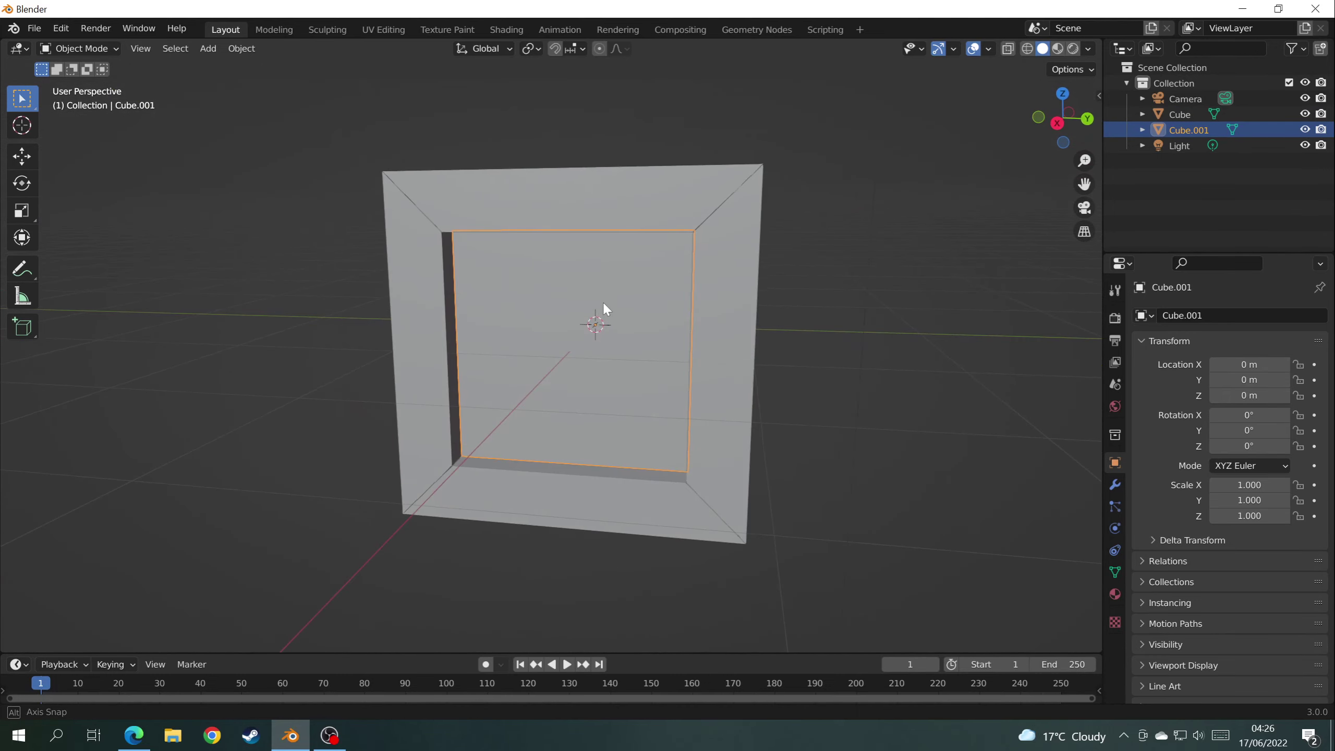
{"action": "middle_click_drag", "start_coordinate": [312, 217], "coordinate": [315, 214]}
{"action": "left_click", "coordinate": [79, 49]}
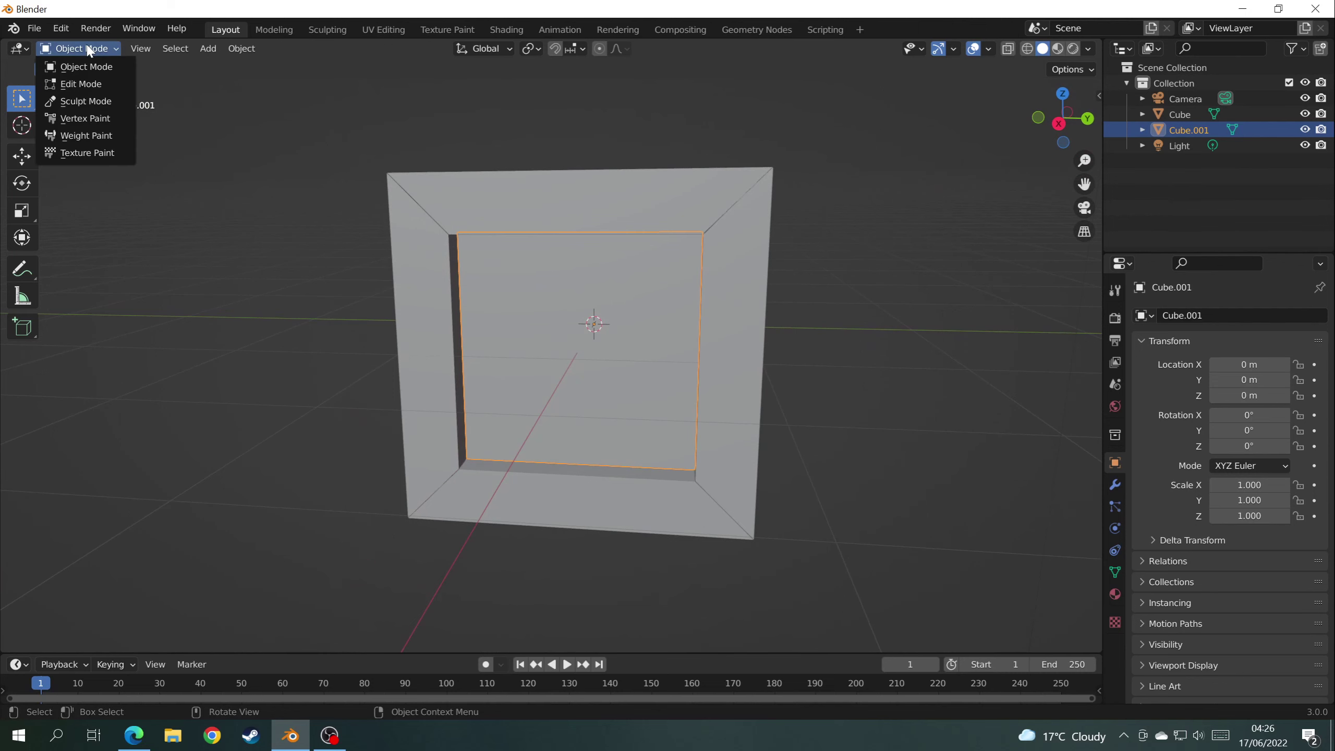
{"action": "left_click", "coordinate": [81, 84]}
{"action": "middle_click_drag", "start_coordinate": [522, 328], "coordinate": [417, 250]}
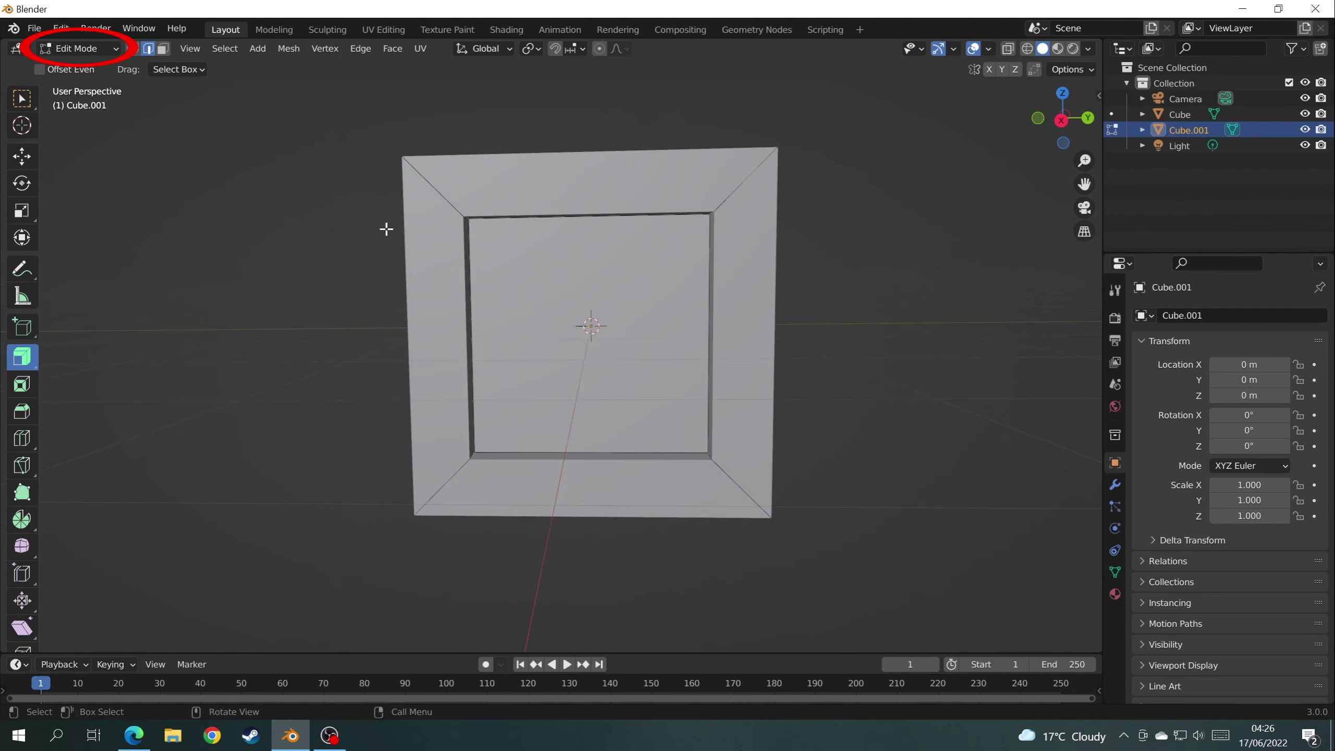
Cut the front panel face into five equal vertical planks with four centred vertical loop cuts.
{"action": "left_click", "coordinate": [162, 49]}
{"action": "left_click", "coordinate": [534, 252]}
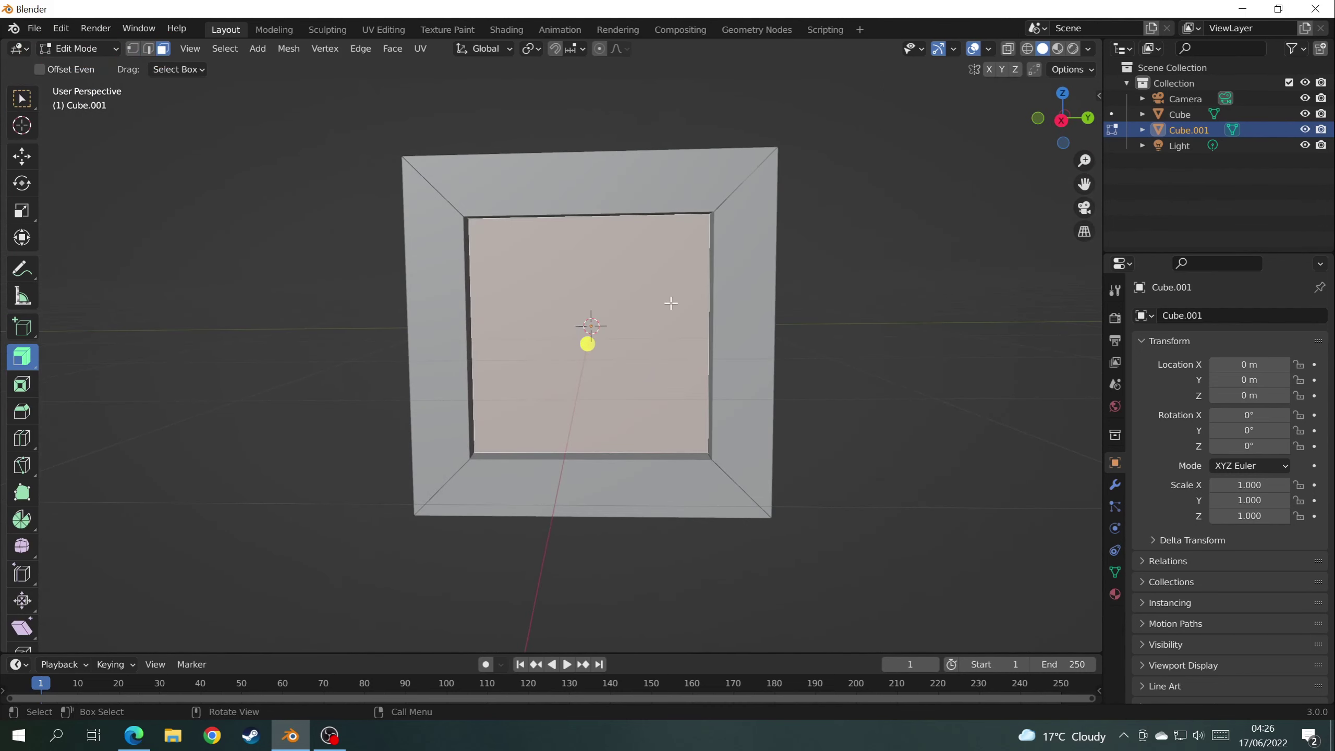
{"action": "scroll", "coordinate": [658, 299], "scroll_direction": "up", "scroll_amount": 2}
{"action": "middle_click_drag", "start_coordinate": [677, 307], "coordinate": [607, 327]}
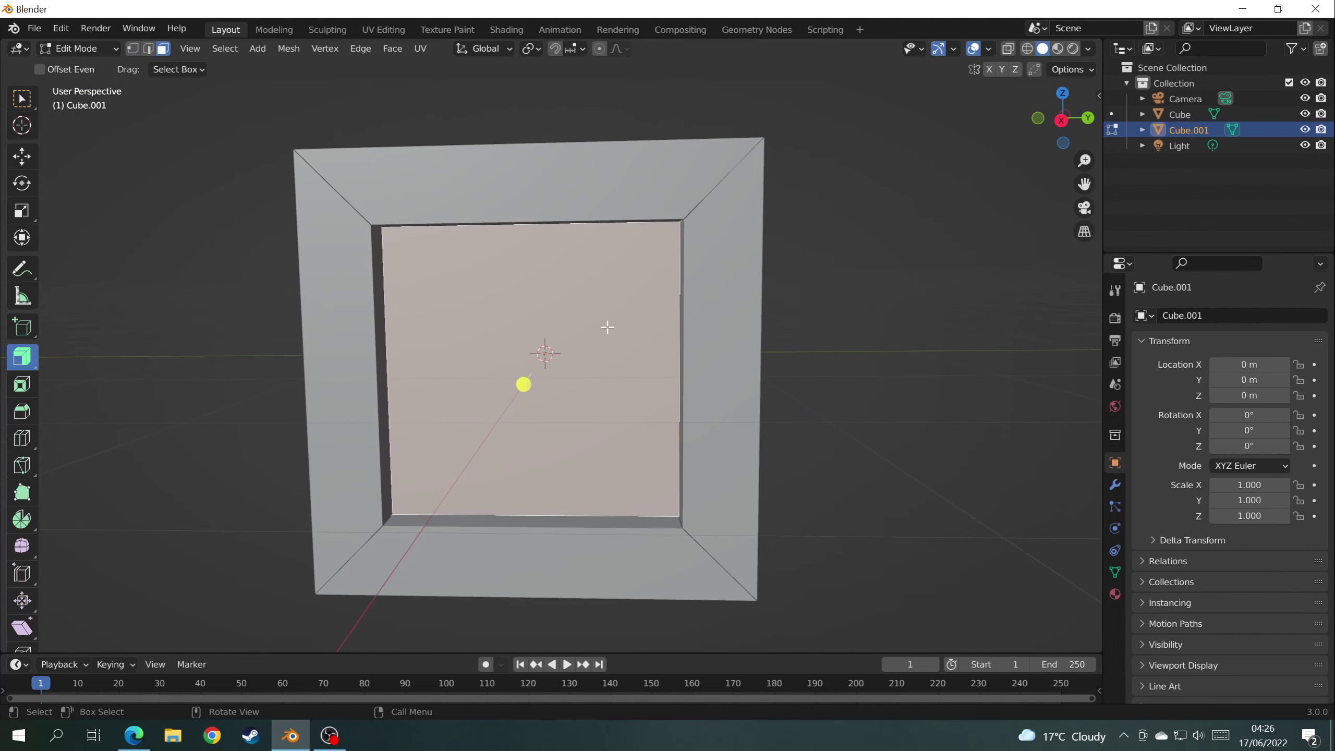
{"action": "key", "text": "ctrl"}
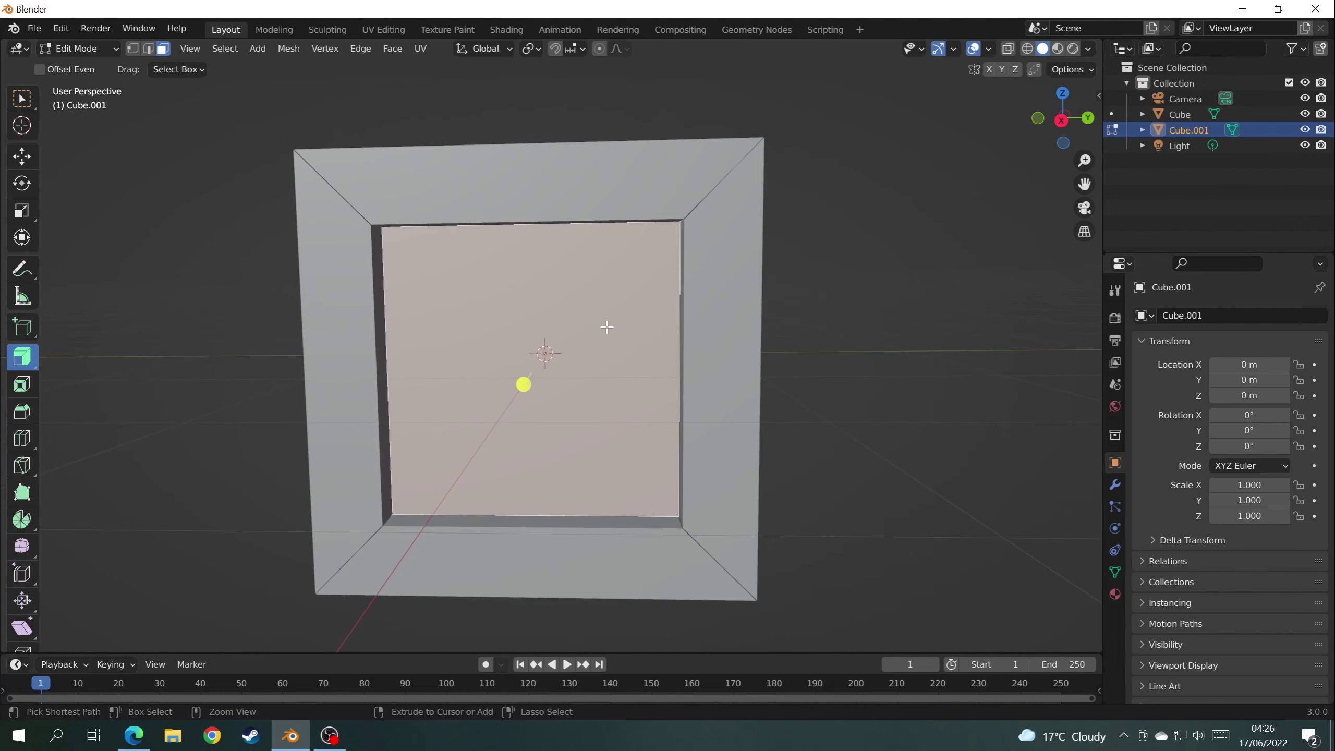
{"action": "key", "text": "ctrl+r"}
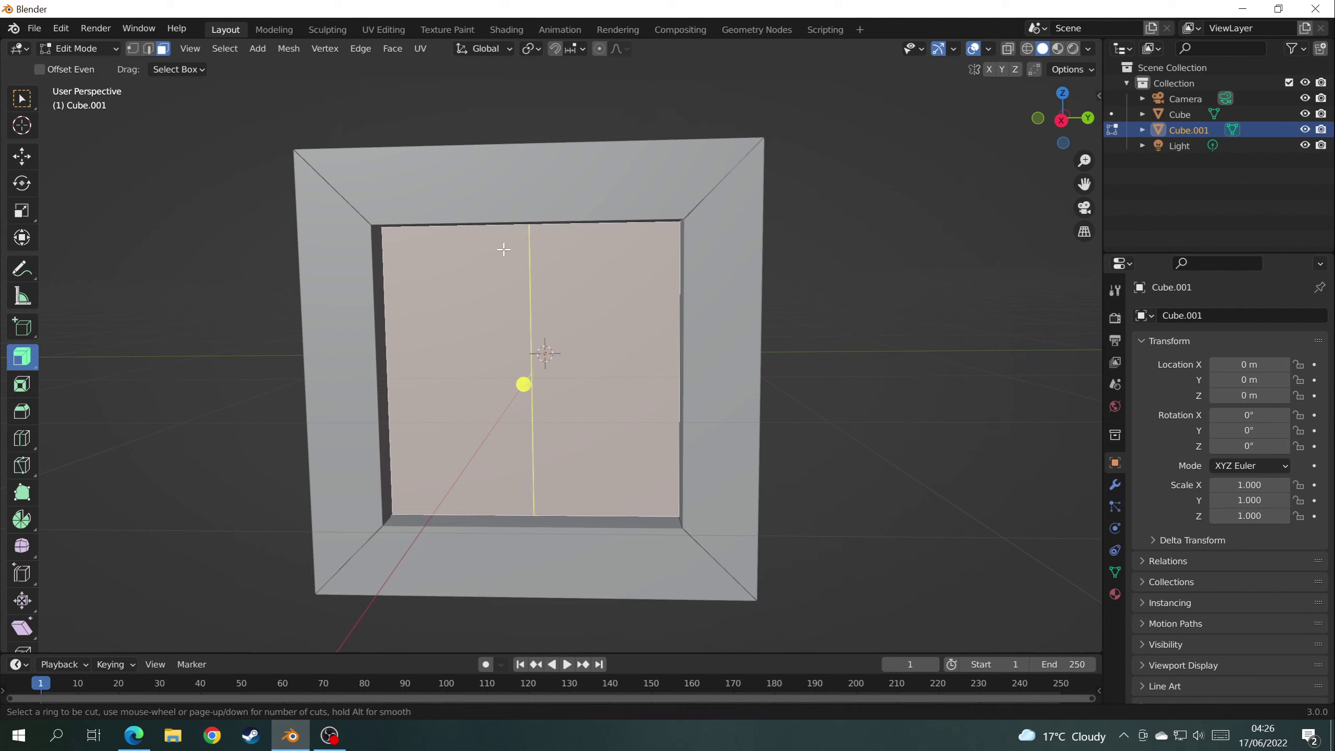
{"action": "scroll", "coordinate": [538, 243], "scroll_direction": "up", "scroll_amount": 1}
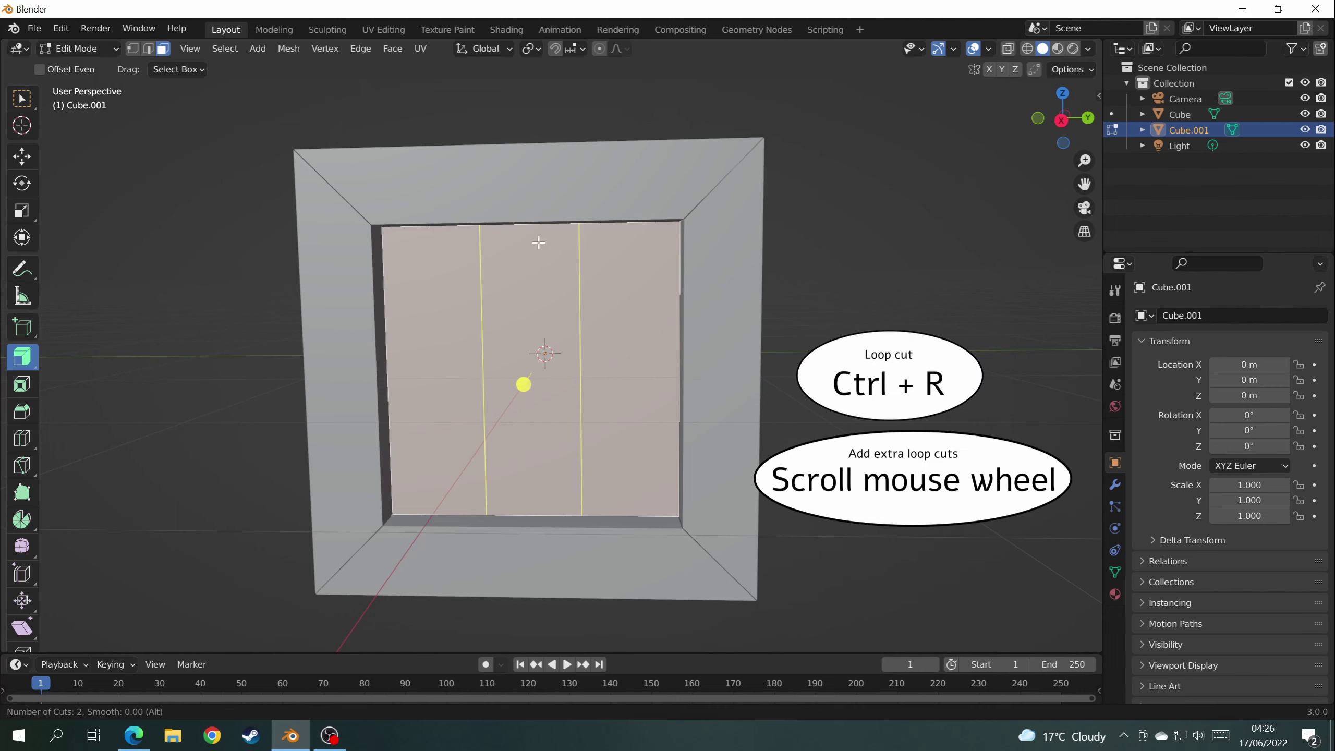
{"action": "scroll", "coordinate": [539, 243], "scroll_direction": "up", "scroll_amount": 1}
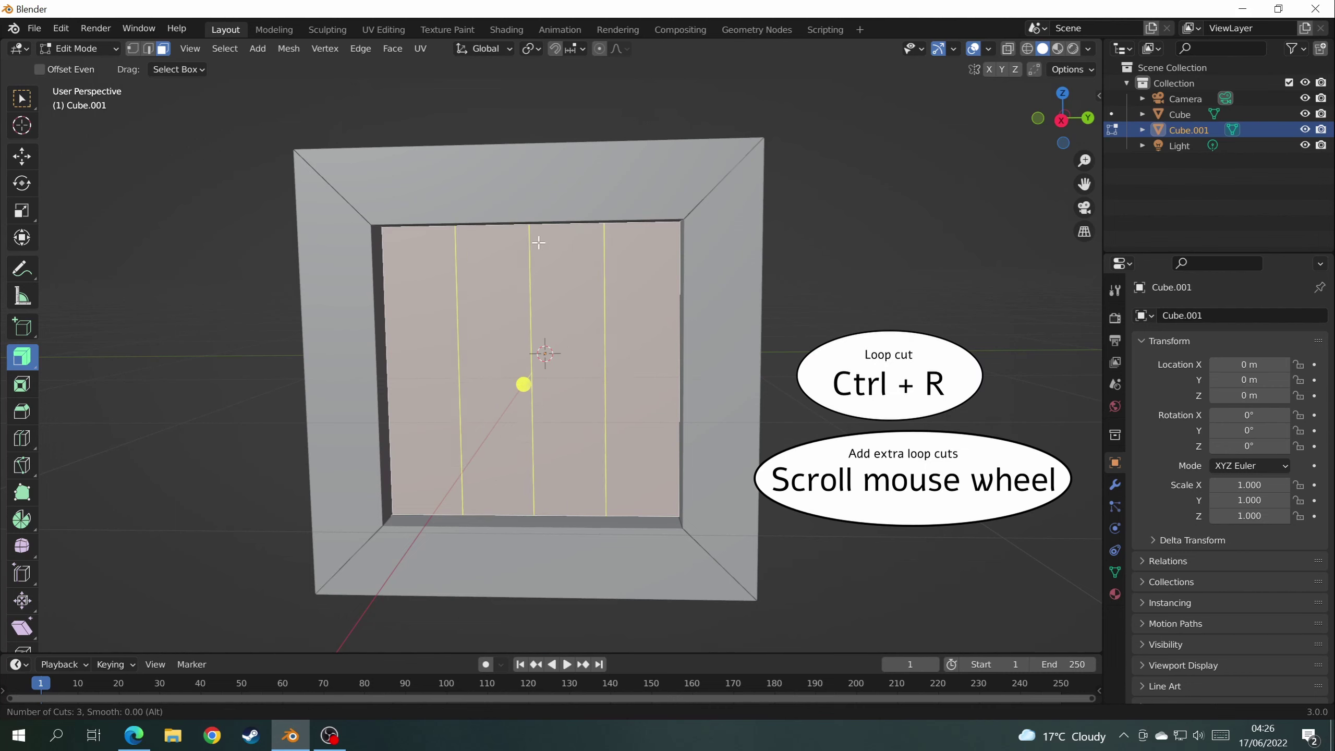
{"action": "scroll", "coordinate": [539, 242], "scroll_direction": "up", "scroll_amount": 1}
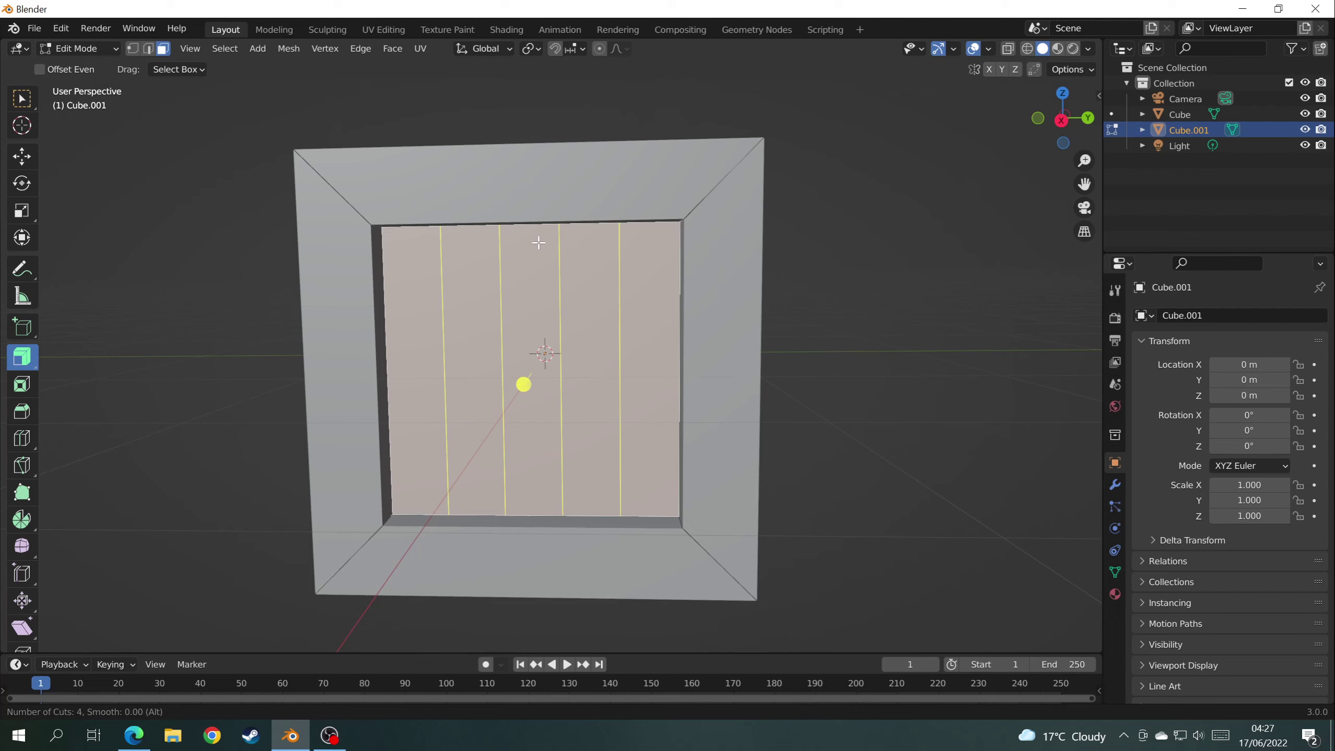
{"action": "left_click", "coordinate": [539, 243]}
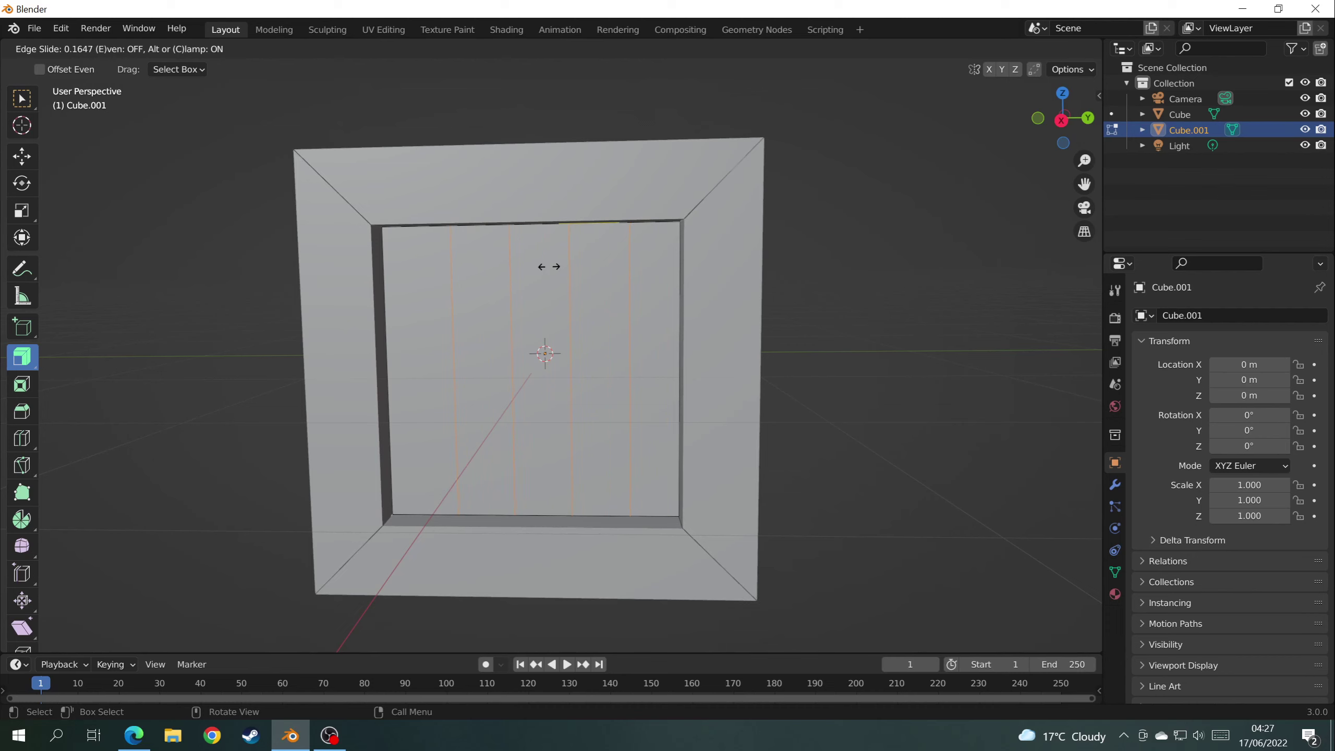
{"action": "right_click", "coordinate": [548, 266]}
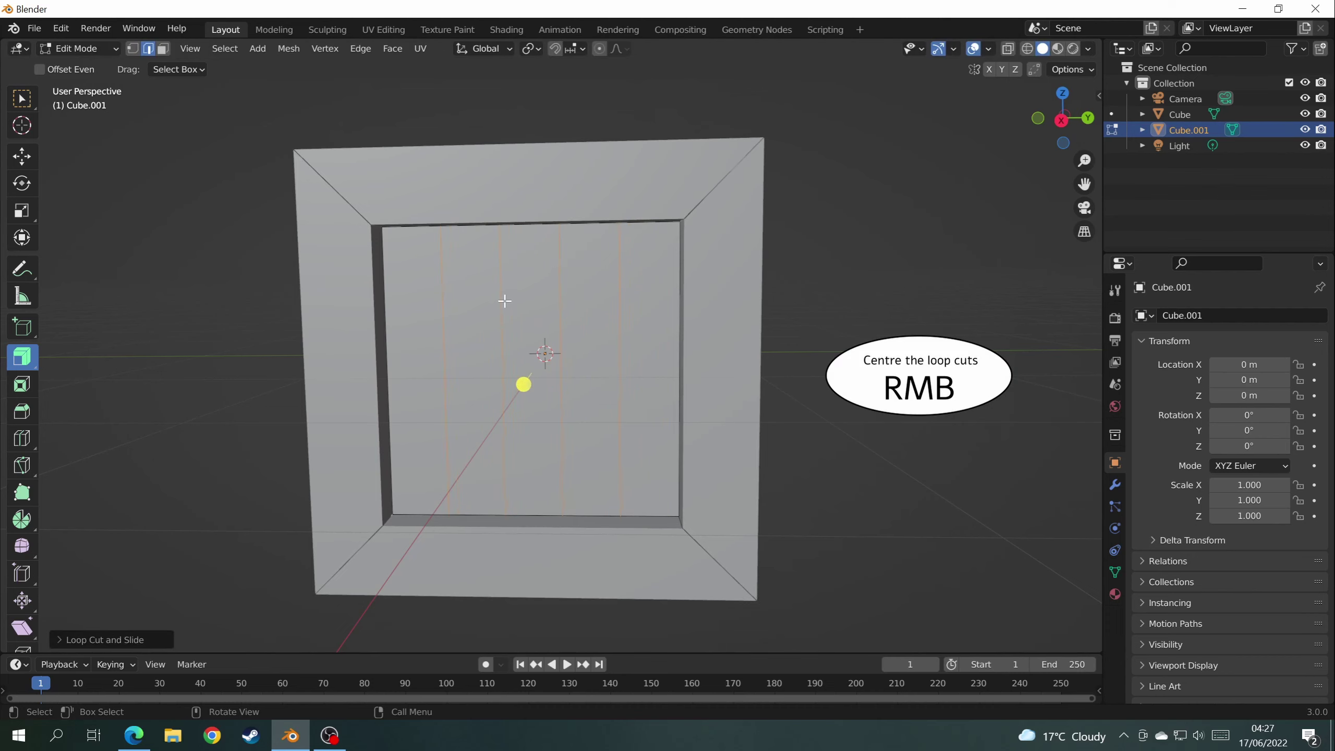
Bevel the panel's four new vertical edges into very narrow strips, about 0.003 m wide with one segment.
{"action": "scroll", "coordinate": [507, 296], "scroll_direction": "up", "scroll_amount": 3}
{"action": "key", "text": "ctrl+b"}
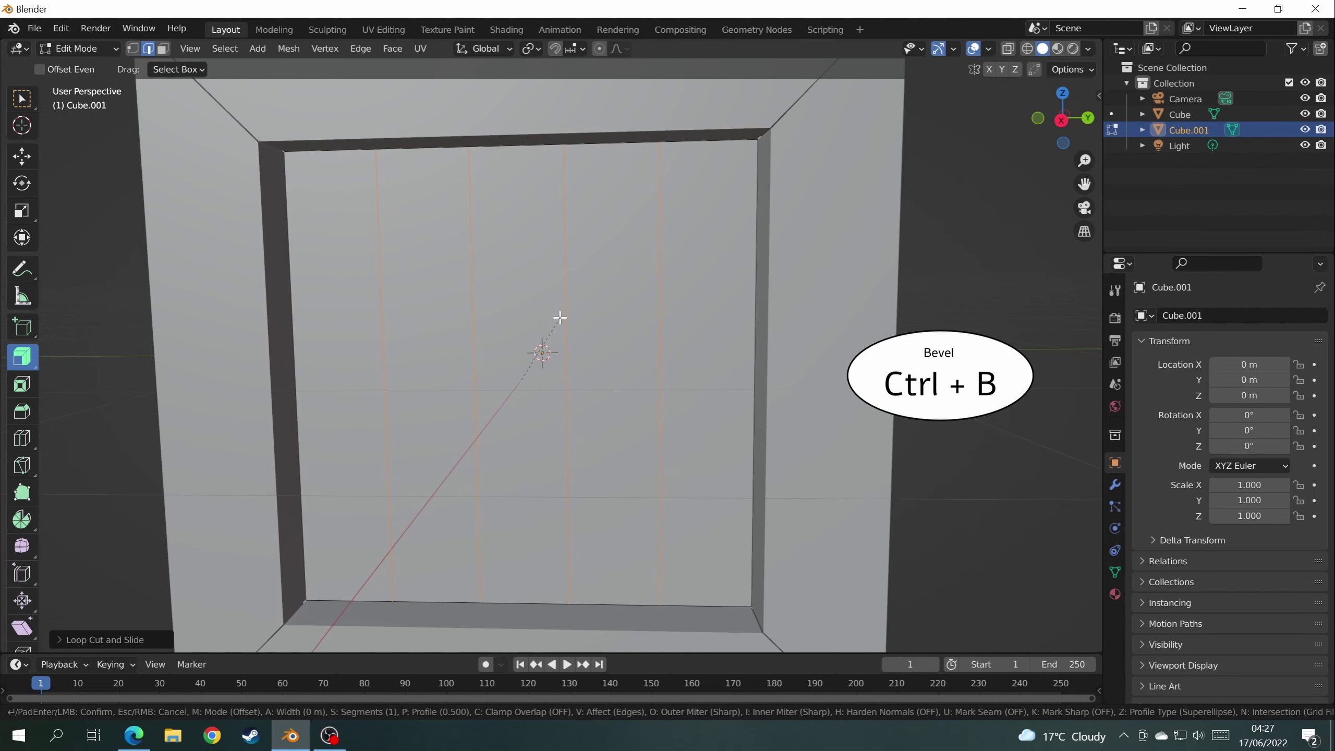
{"action": "left_click", "coordinate": [558, 316]}
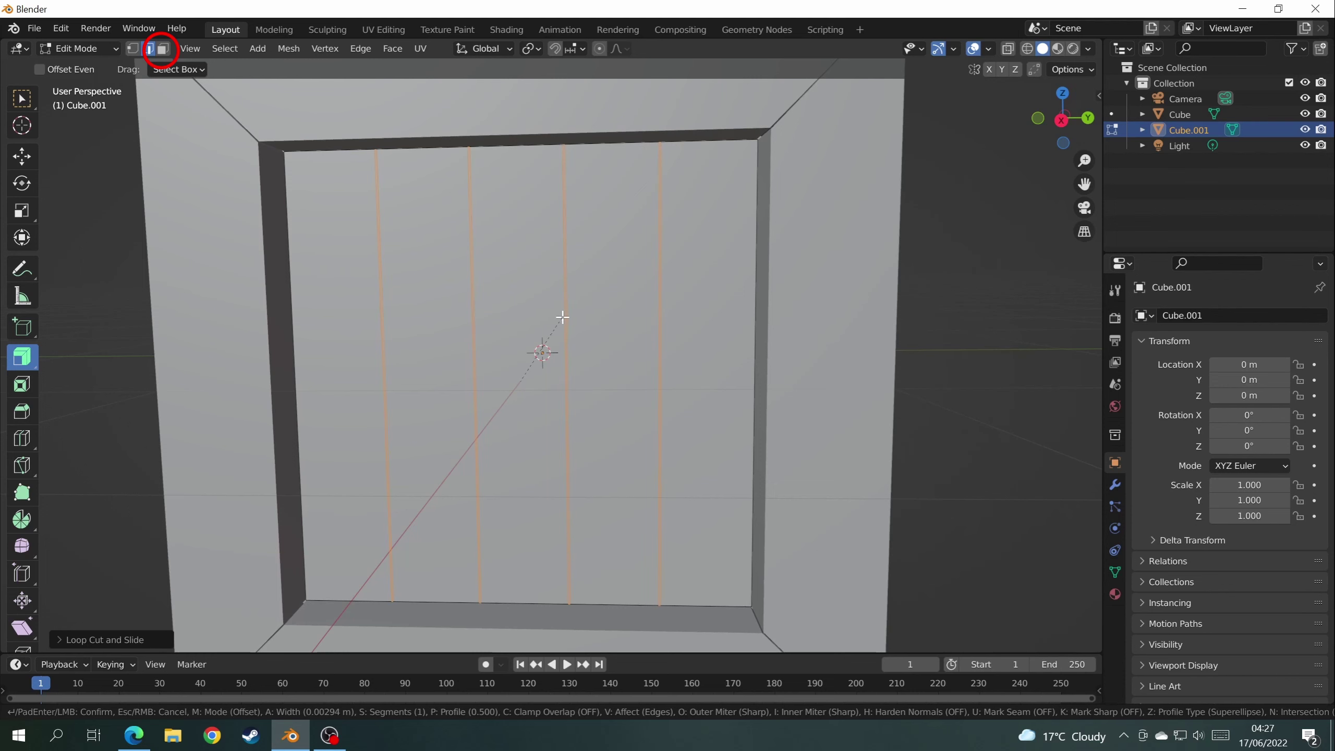
Select the five plank faces of the panel, without the narrow strips, and extrude them outward about 0.008 m.
{"action": "scroll", "coordinate": [557, 315], "scroll_direction": "up", "scroll_amount": 2}
{"action": "left_click", "coordinate": [162, 49]}
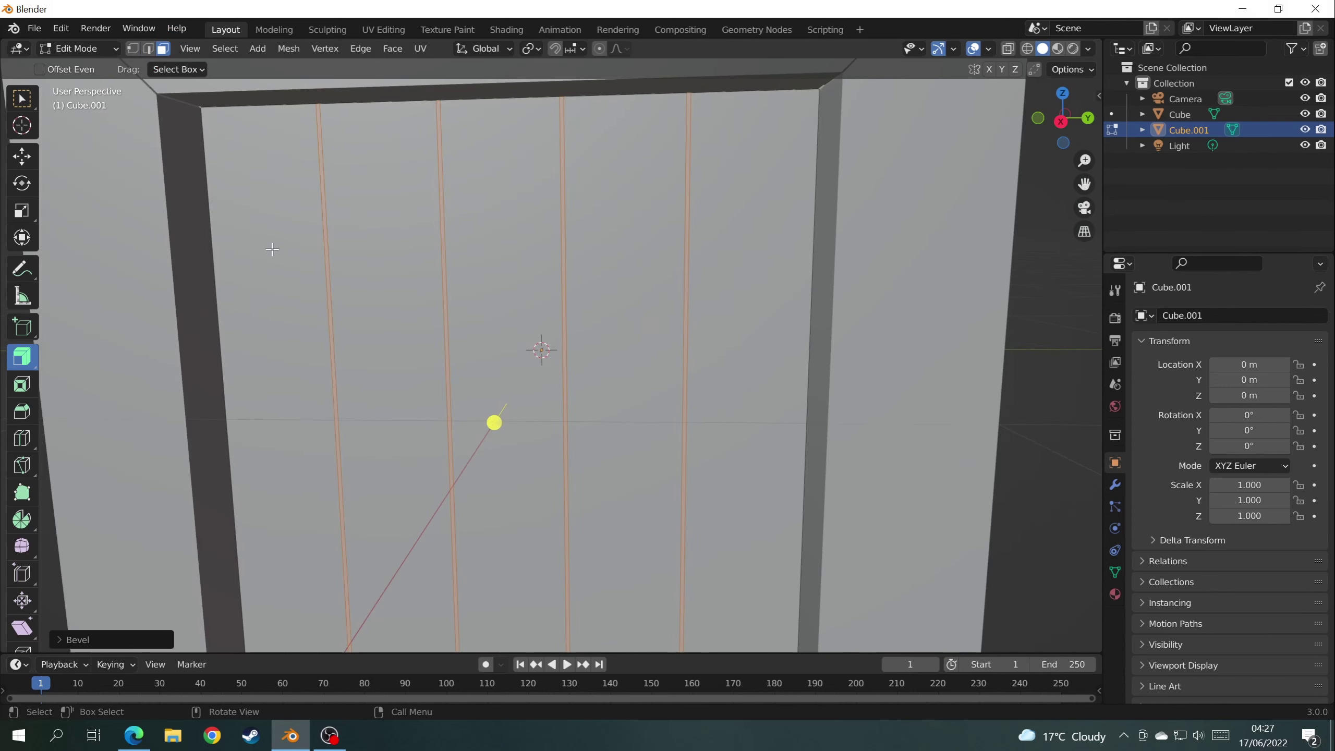
{"action": "left_click", "coordinate": [275, 257]}
{"action": "left_click", "coordinate": [389, 265], "text": "shift"}
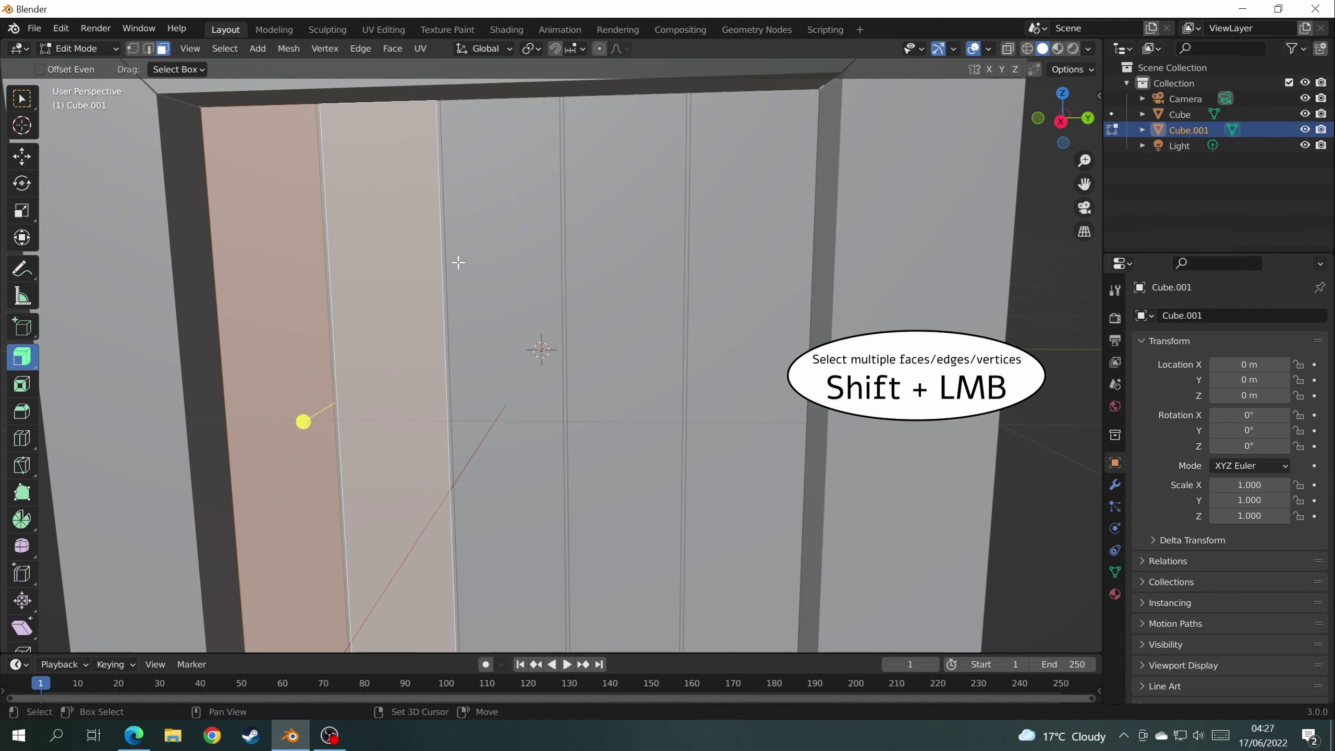
{"action": "left_click", "coordinate": [494, 262], "text": "shift"}
{"action": "left_click", "coordinate": [617, 271], "text": "shift"}
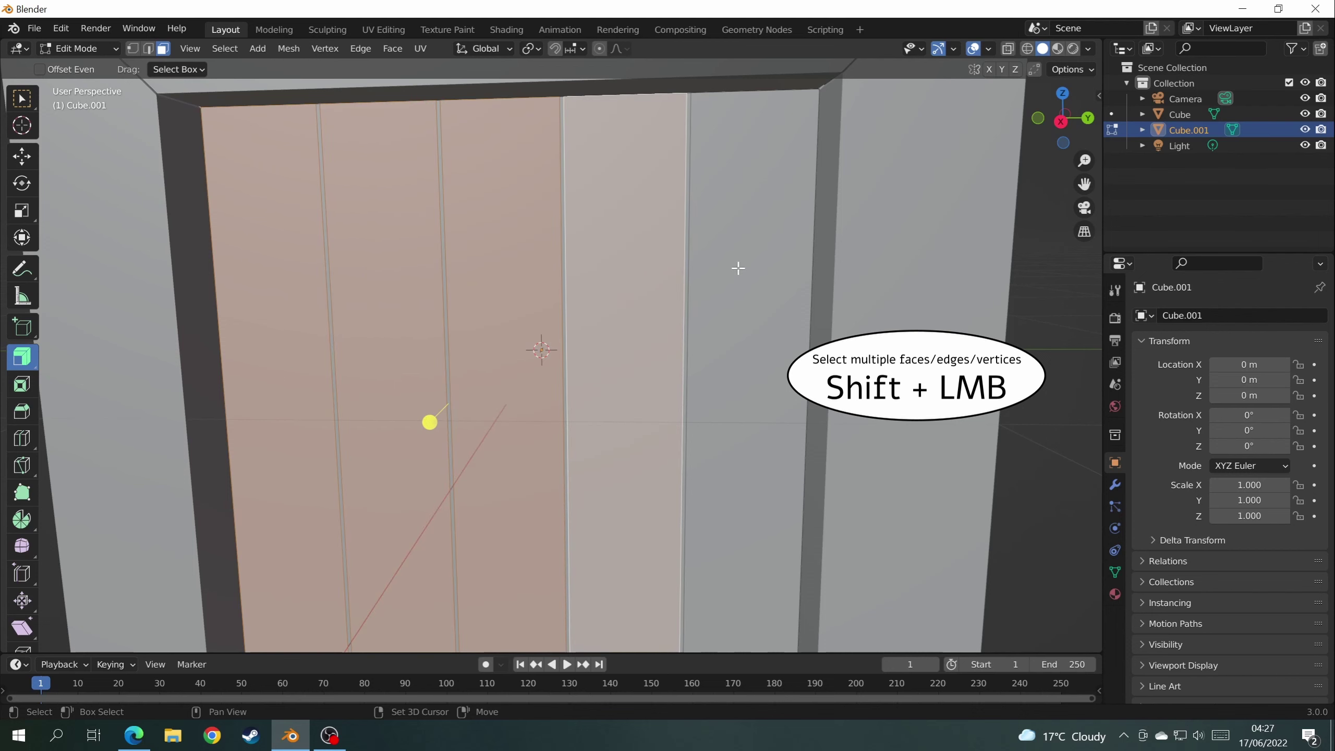
{"action": "left_click", "coordinate": [737, 267], "text": "shift"}
{"action": "scroll", "coordinate": [699, 284], "scroll_direction": "down", "scroll_amount": 5}
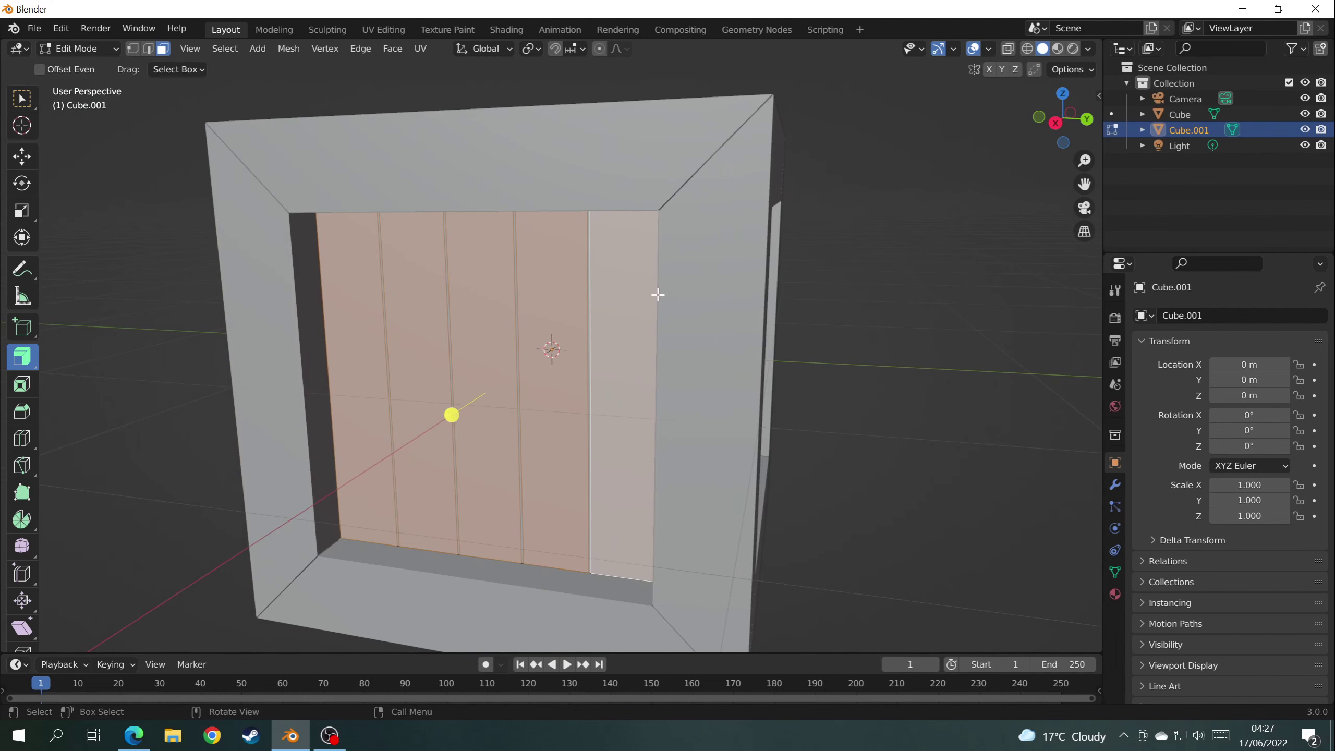
{"action": "key", "text": "e"}
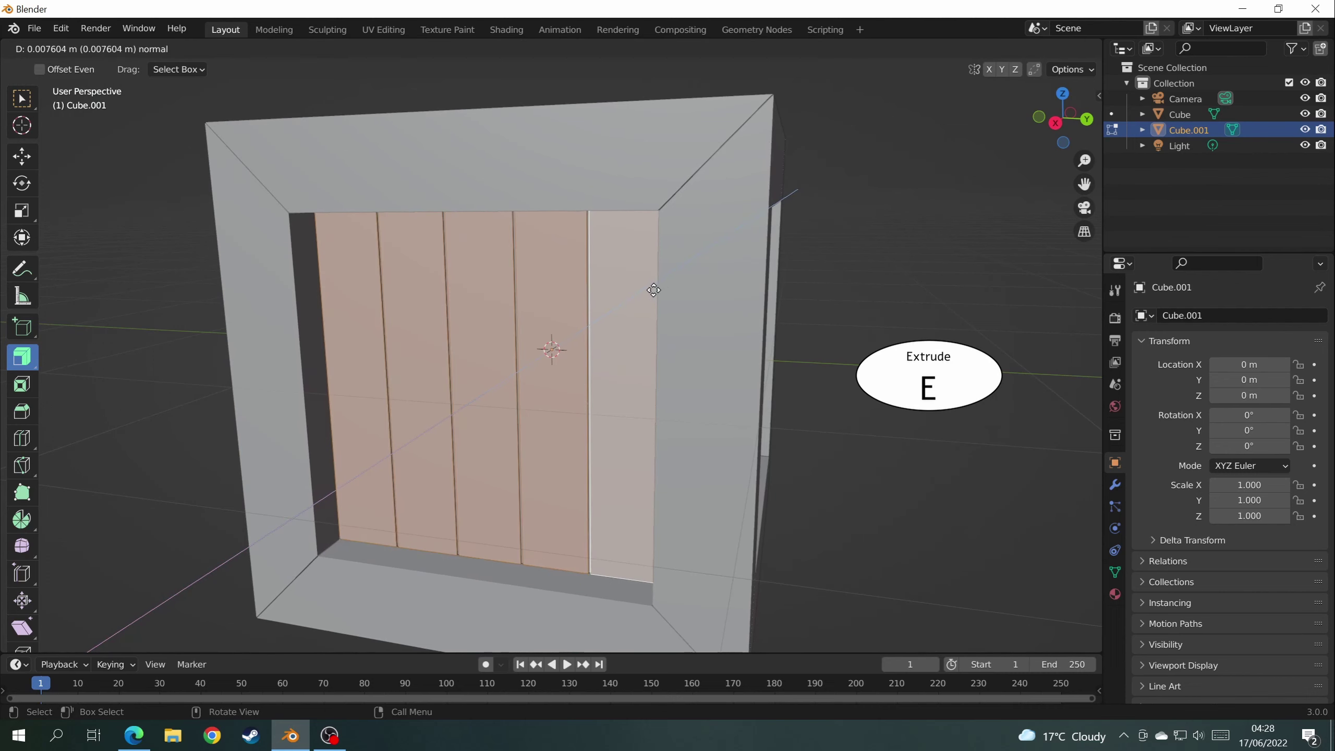
{"action": "left_click", "coordinate": [651, 292]}
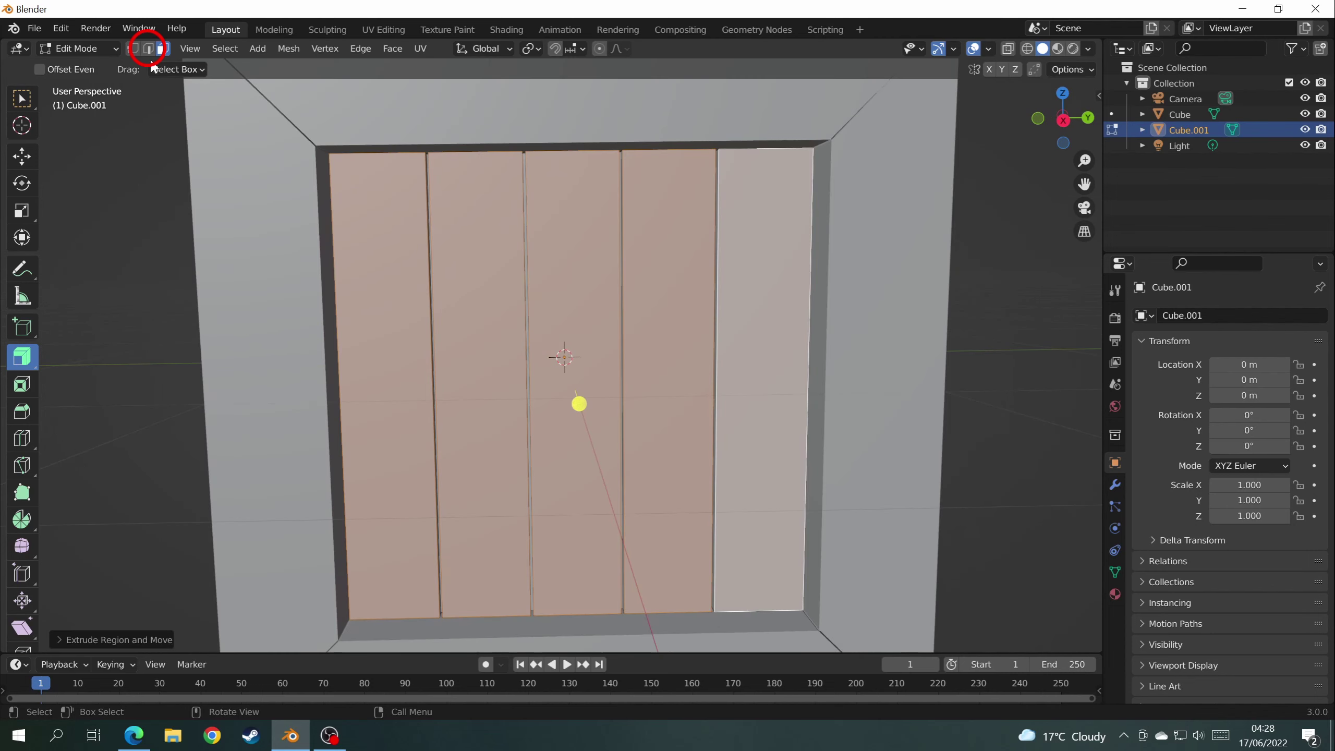
Select the long vertical front edges on both sides of the four plank gaps and give them a narrow one-segment bevel.
{"action": "left_click", "coordinate": [149, 48]}
{"action": "left_click", "coordinate": [409, 296]}
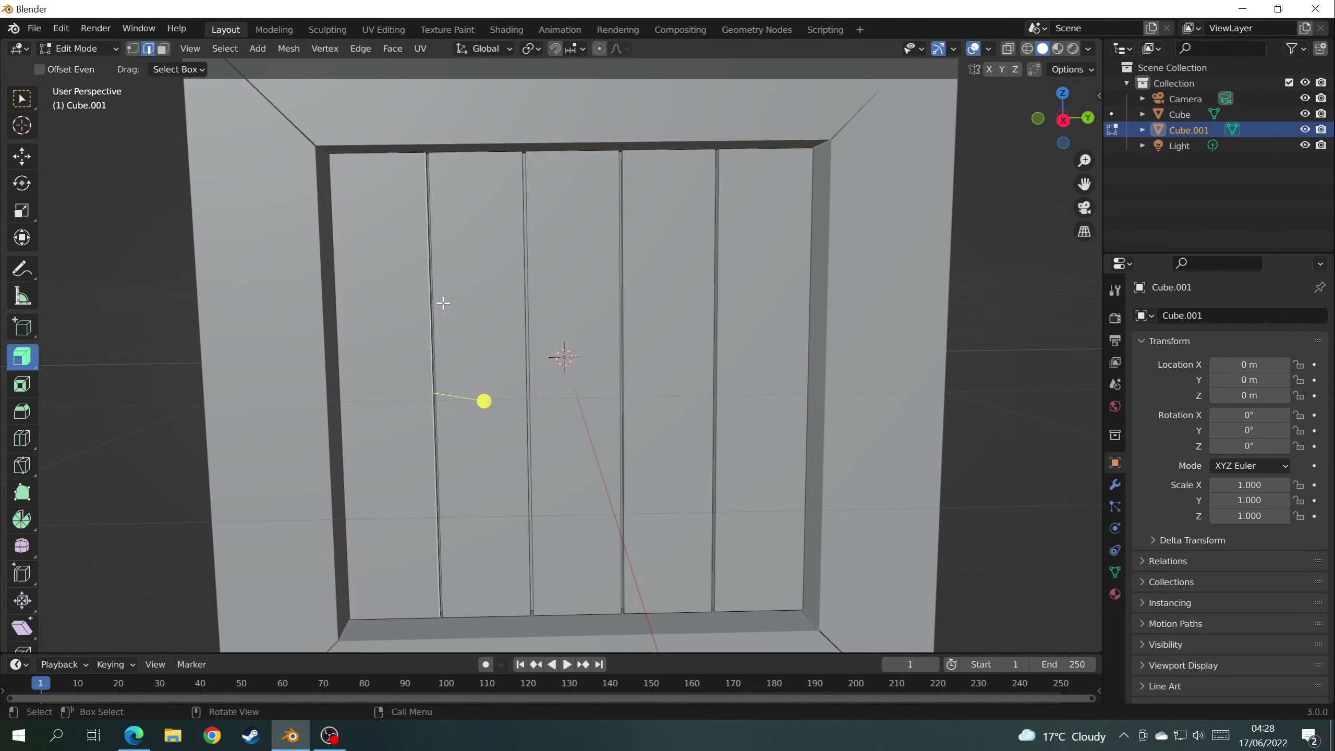
{"action": "scroll", "coordinate": [443, 303], "scroll_direction": "up", "scroll_amount": 3}
{"action": "scroll", "coordinate": [409, 313], "scroll_direction": "down", "scroll_amount": 1}
{"action": "left_click", "coordinate": [430, 305]}
{"action": "left_click", "coordinate": [408, 308], "text": "shift"}
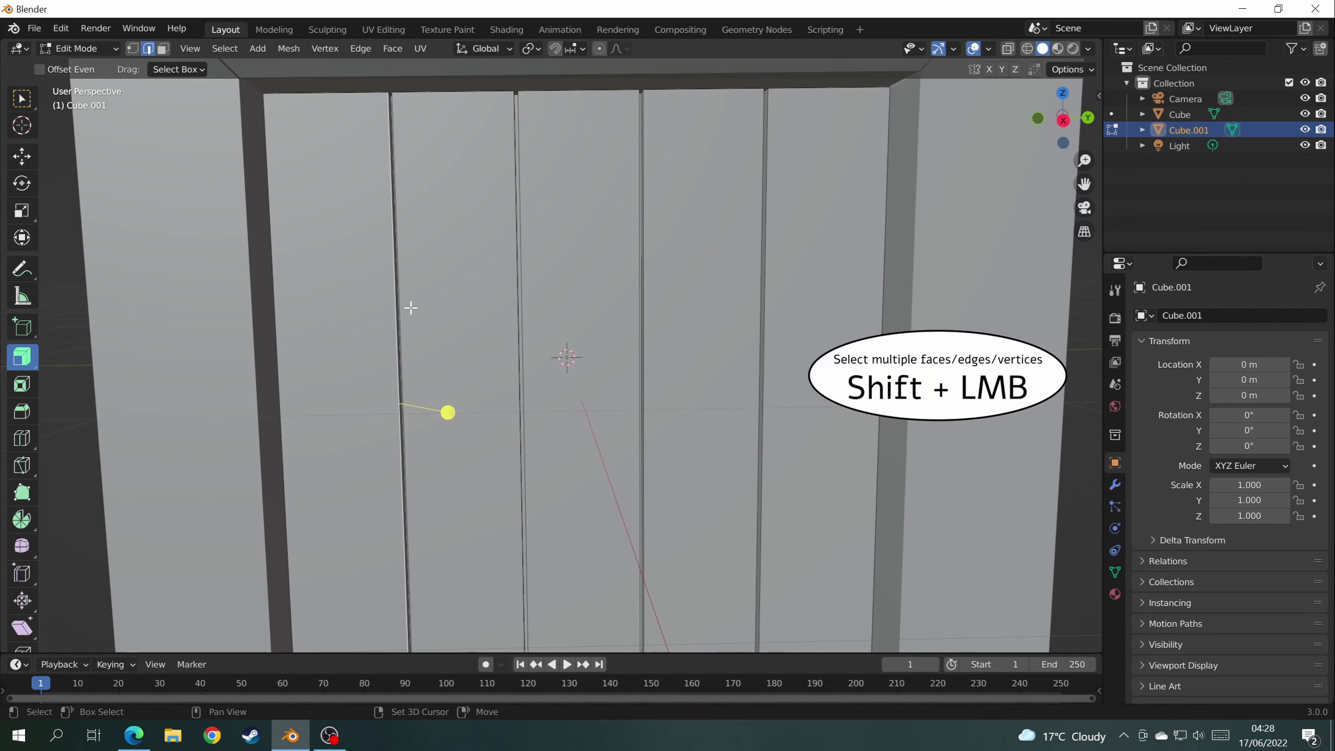
{"action": "left_click", "coordinate": [522, 303], "text": "shift"}
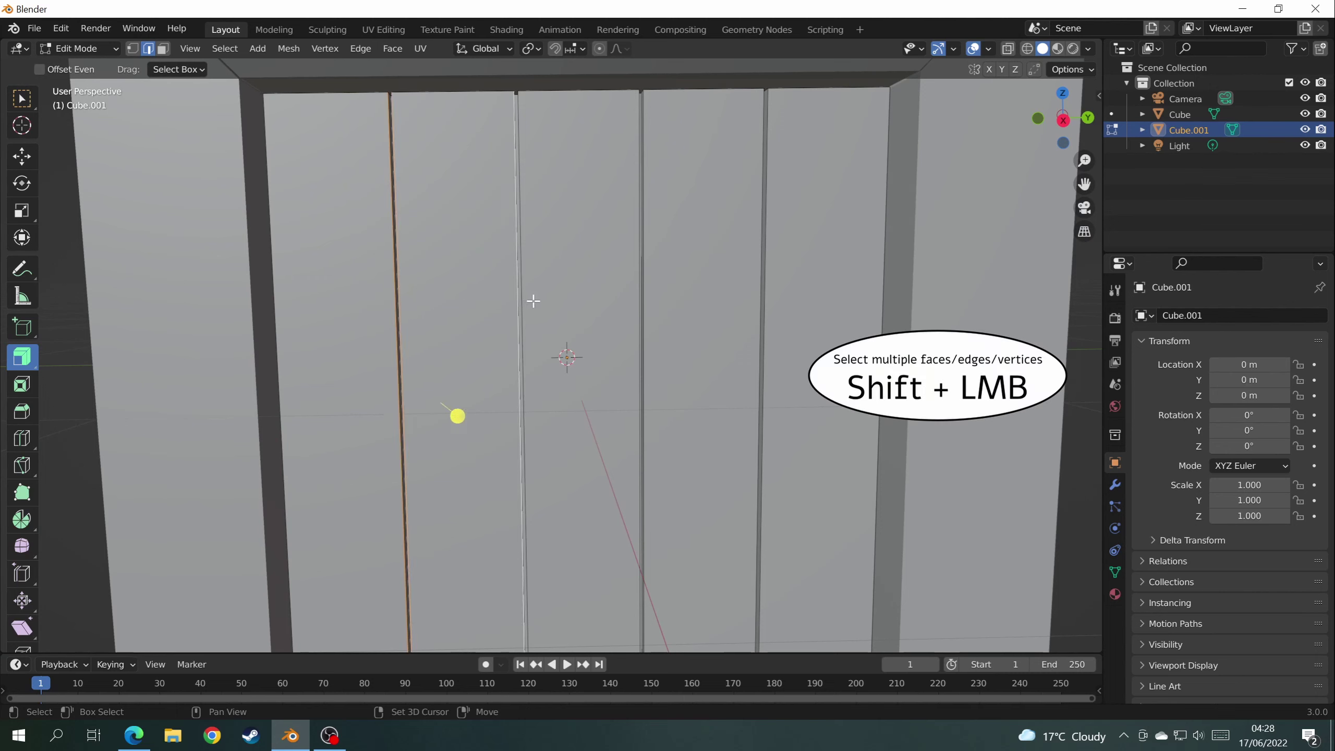
{"action": "left_click", "coordinate": [629, 297], "text": "shift"}
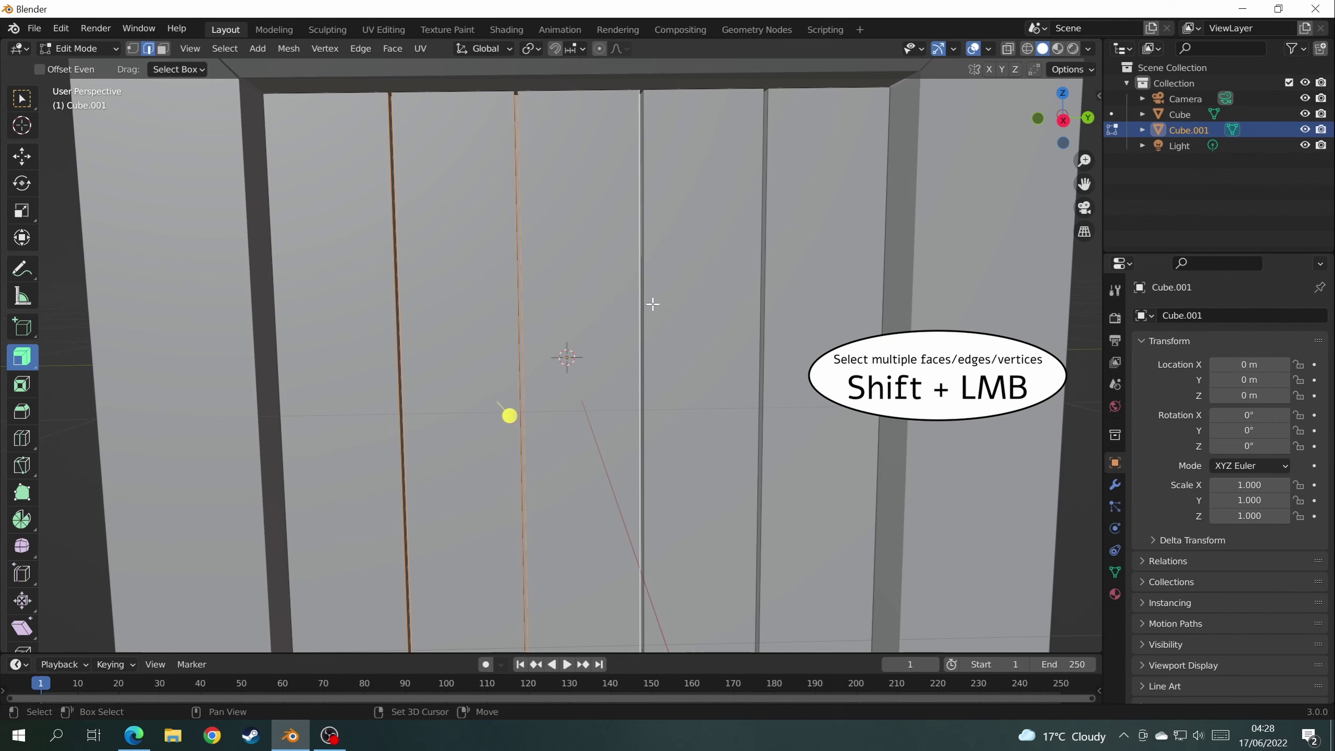
{"action": "left_click", "coordinate": [749, 311], "text": "shift"}
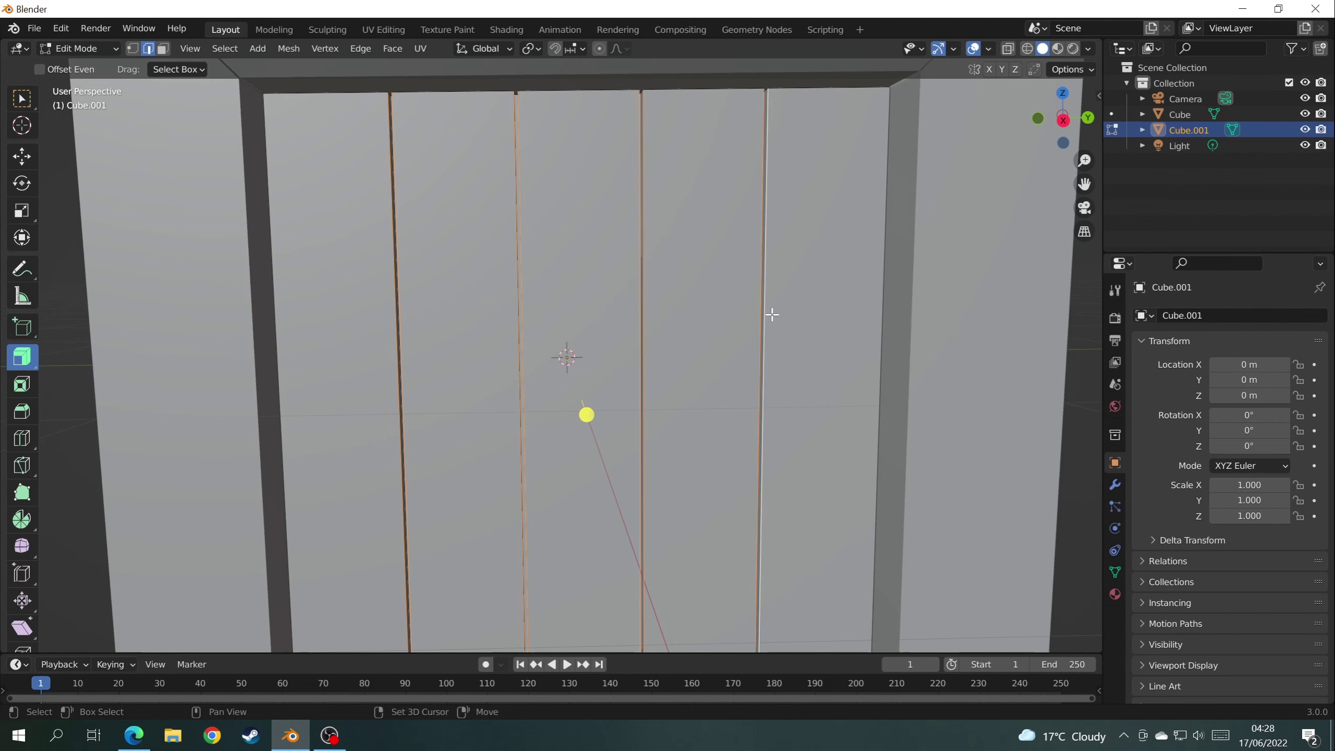
{"action": "scroll", "coordinate": [735, 338], "scroll_direction": "down", "scroll_amount": 3}
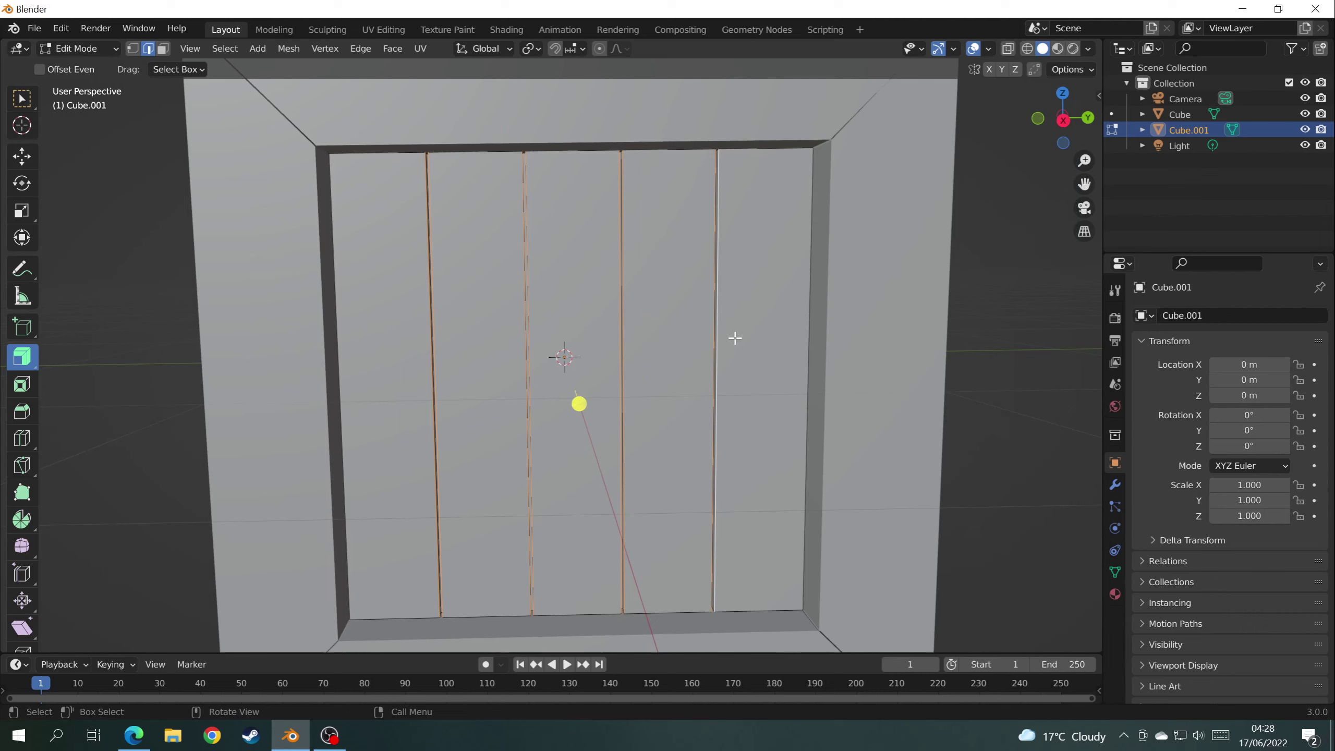
{"action": "scroll", "coordinate": [683, 331], "scroll_direction": "up", "scroll_amount": 5}
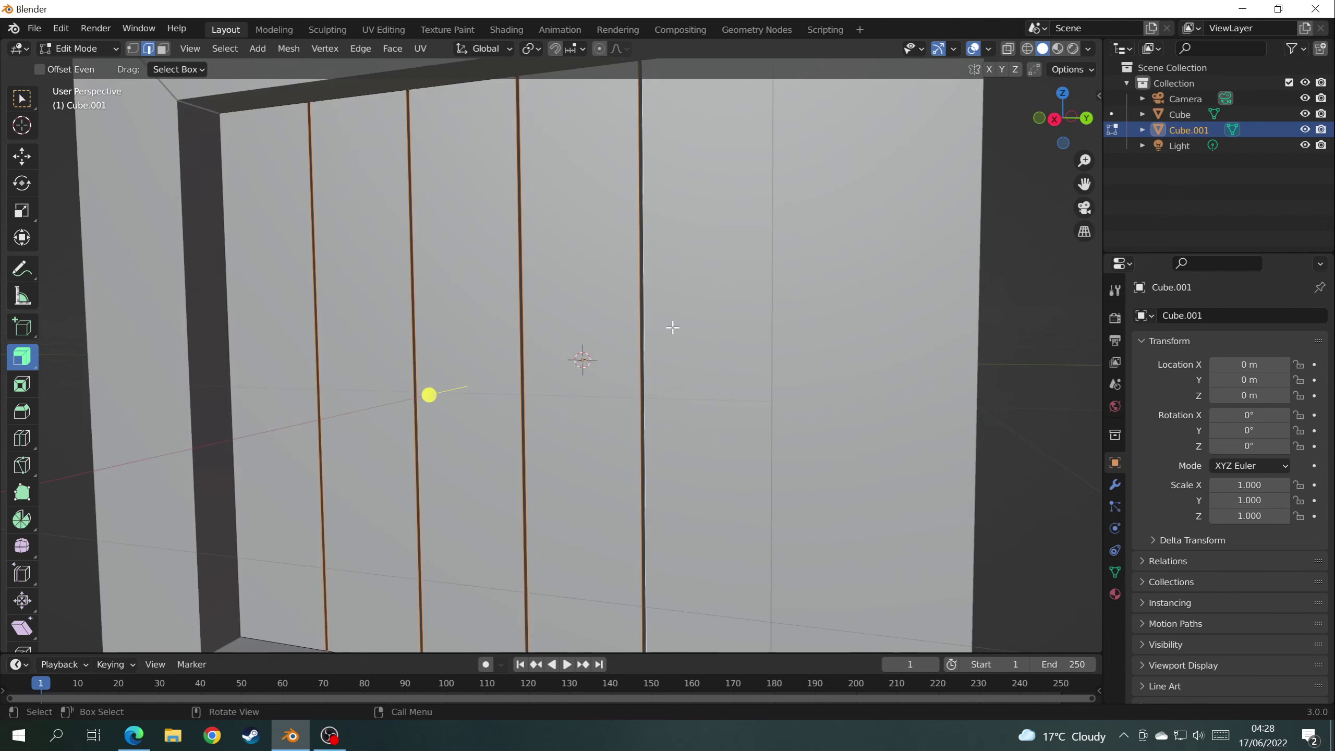
{"action": "key", "text": "ctrl+b"}
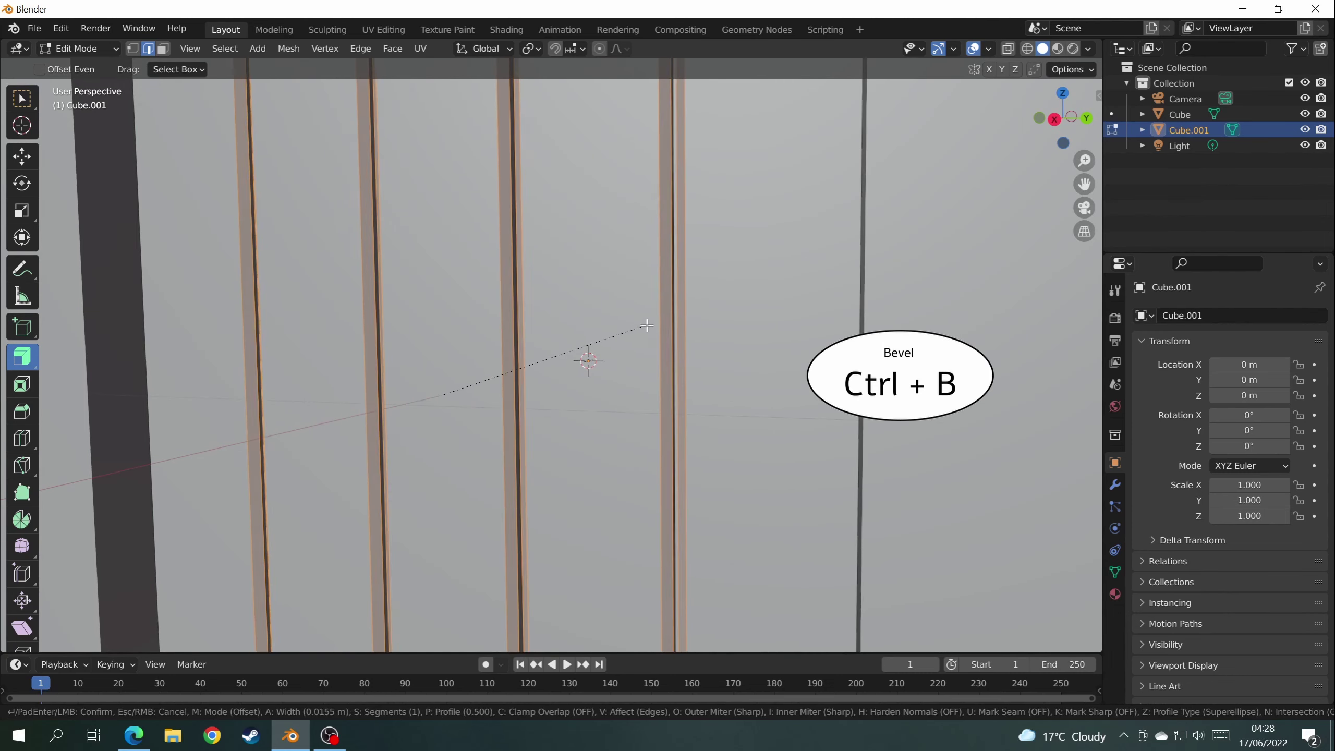
{"action": "left_click", "coordinate": [641, 316]}
{"action": "scroll", "coordinate": [641, 316], "scroll_direction": "down", "scroll_amount": 5}
Leave the panel's Edit Mode, select the crate frame object and enter Edit Mode on it.
{"action": "left_click", "coordinate": [67, 49]}
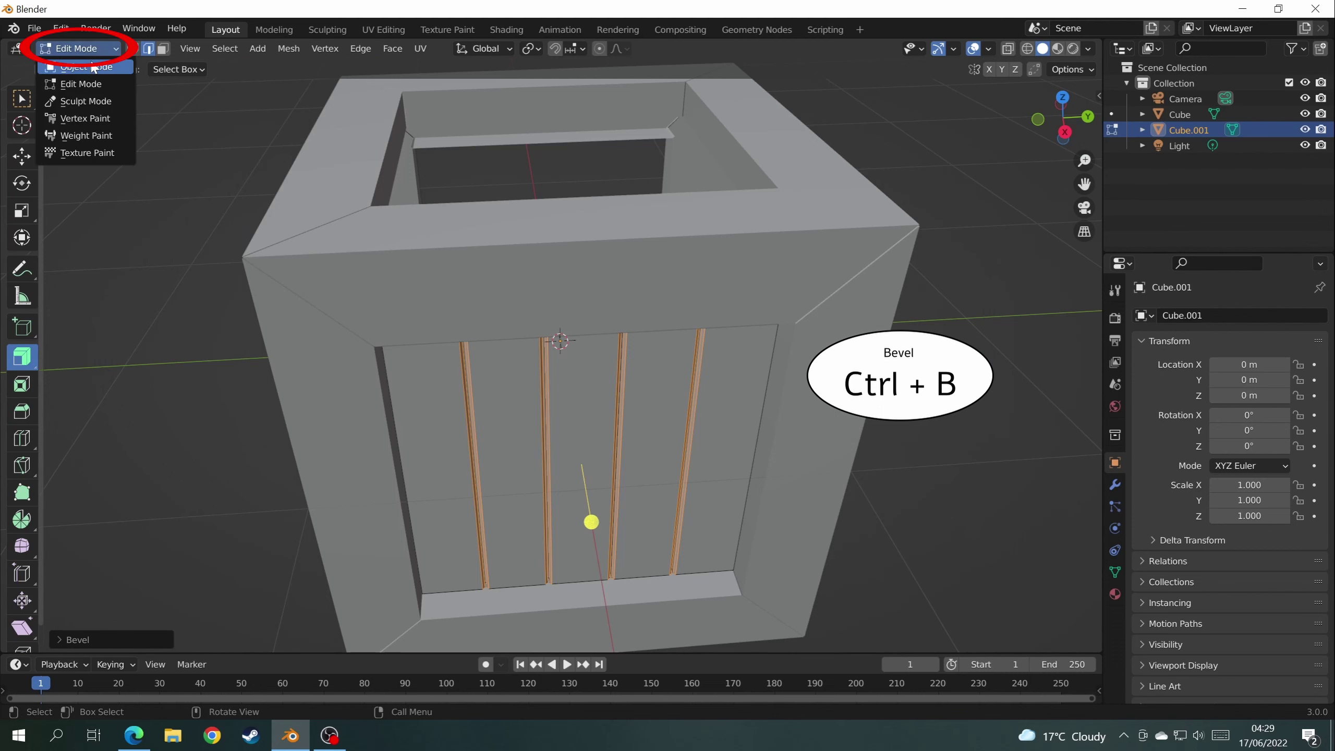
{"action": "left_click", "coordinate": [89, 67]}
{"action": "left_click", "coordinate": [342, 174]}
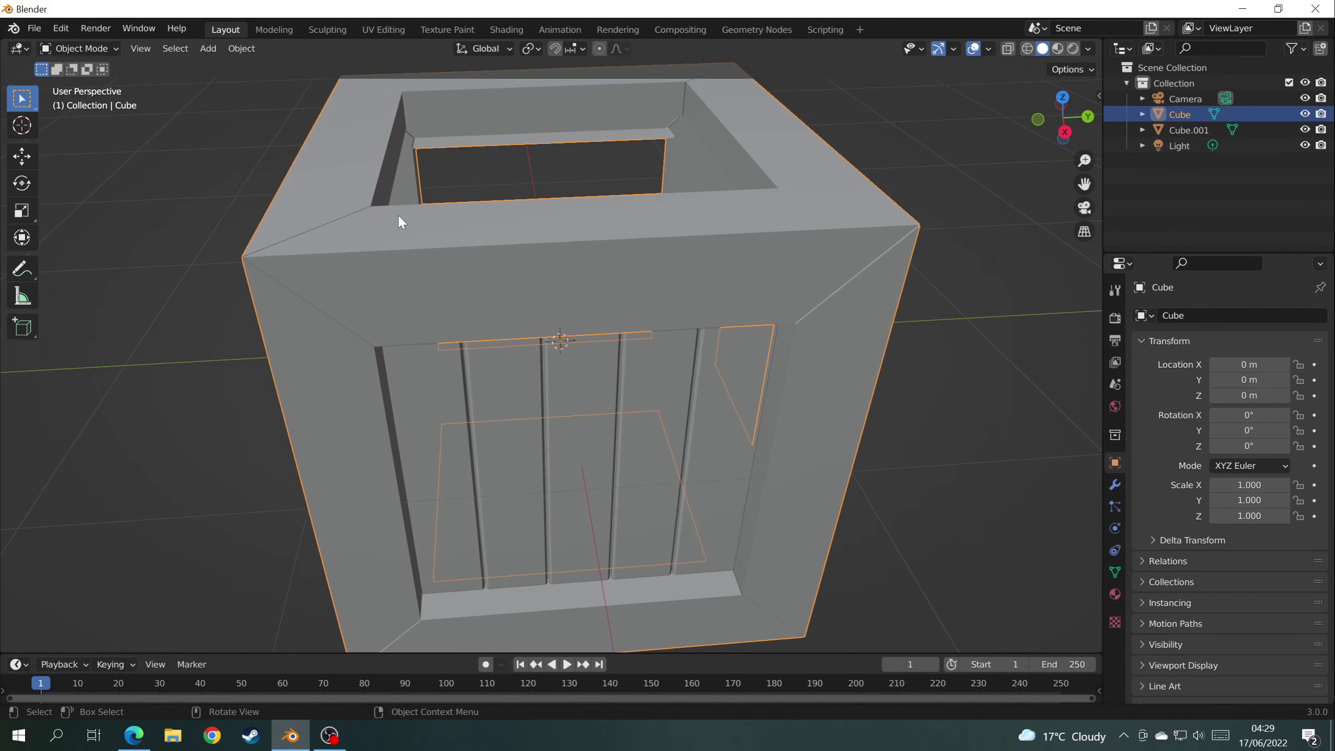
{"action": "middle_click_drag", "start_coordinate": [400, 213], "coordinate": [525, 235]}
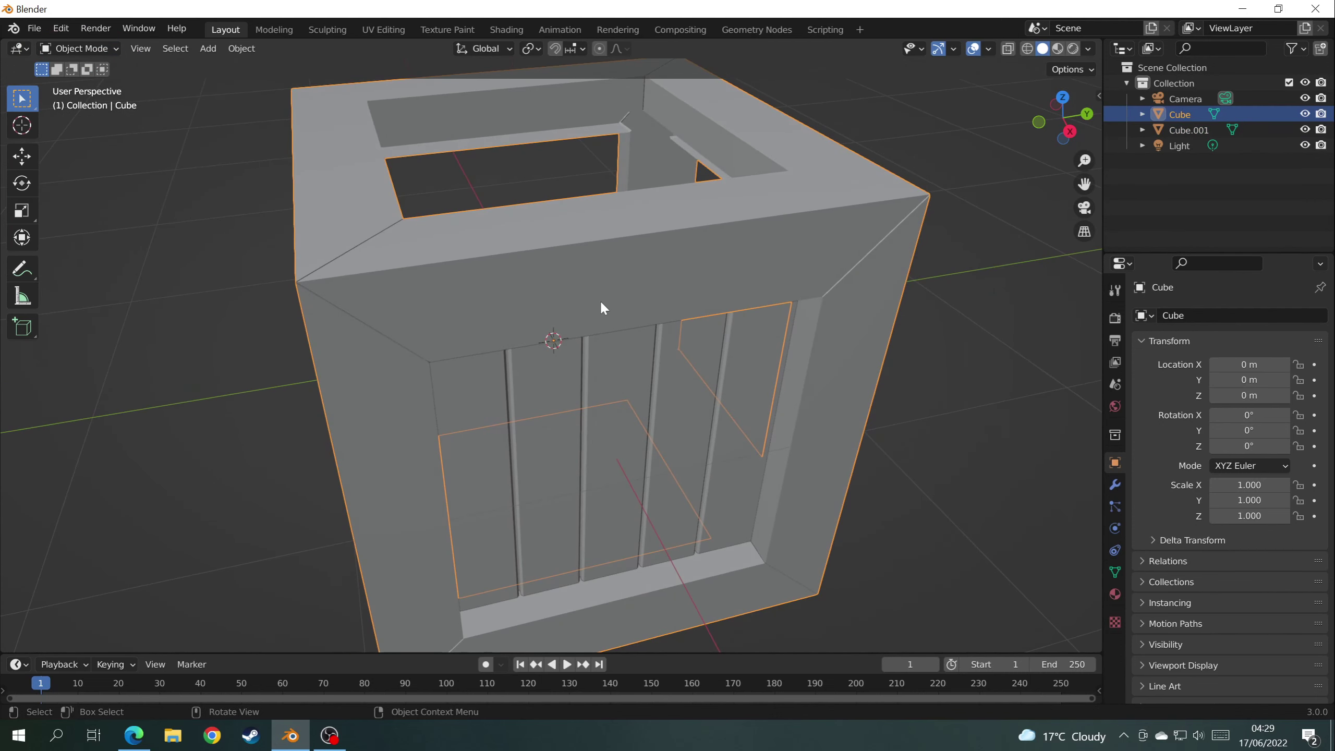
{"action": "middle_click_drag", "start_coordinate": [561, 295], "coordinate": [546, 273]}
{"action": "left_click", "coordinate": [69, 49]}
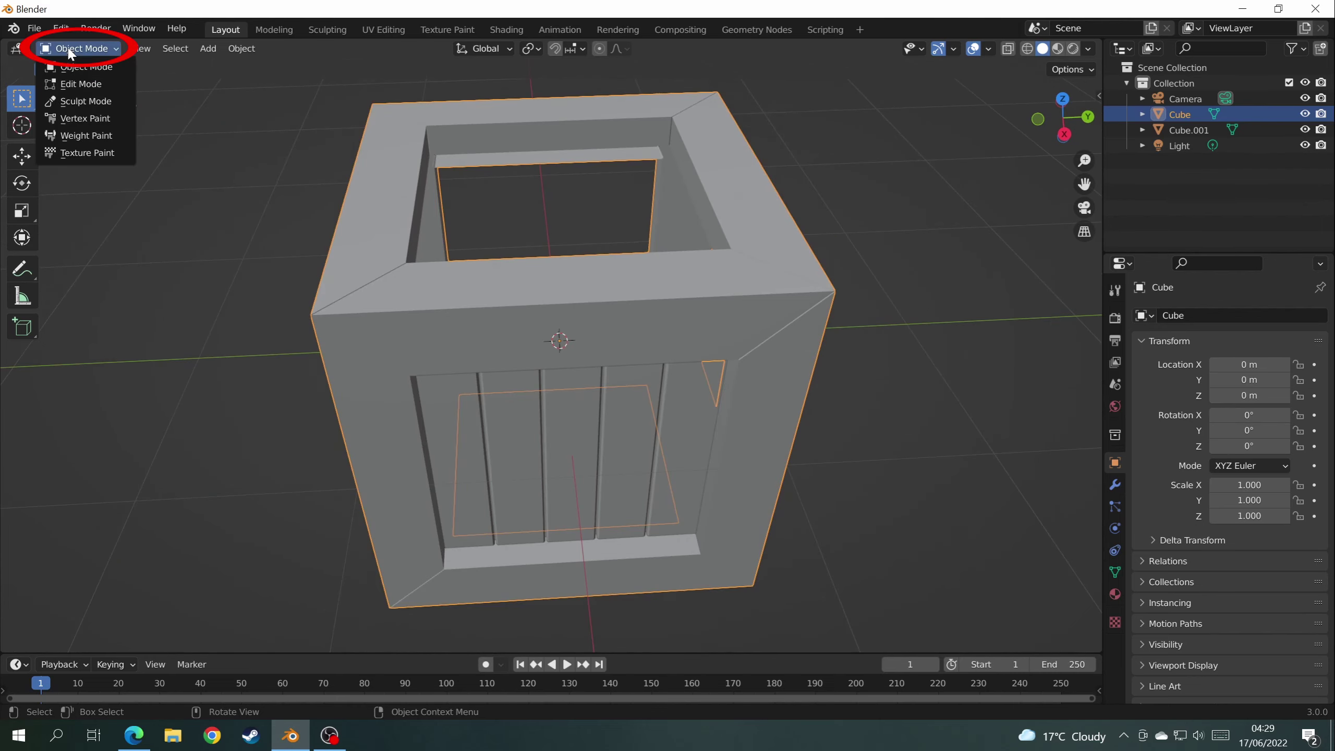
{"action": "left_click", "coordinate": [84, 90]}
Select the long outer and inner edges of all the crate frame's beams, leaving out the diagonal corner joints.
{"action": "middle_click_drag", "start_coordinate": [289, 262], "coordinate": [380, 292]}
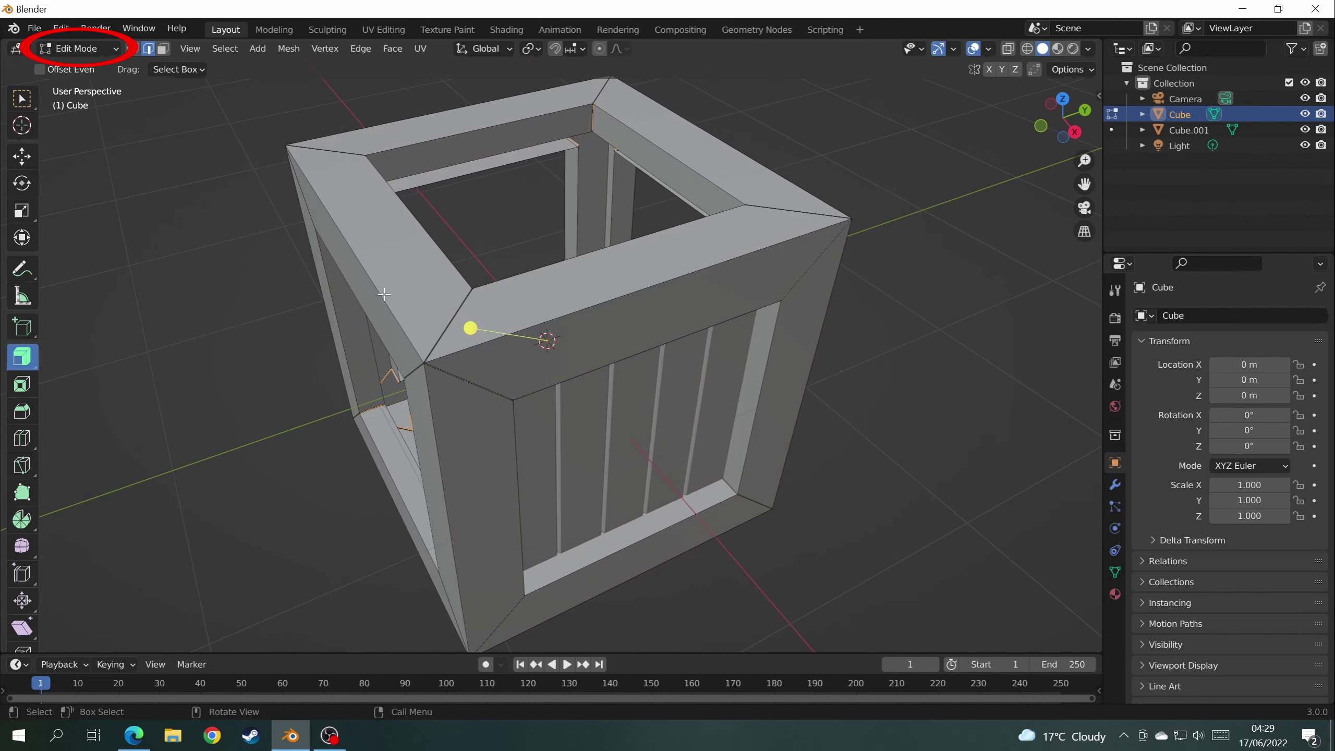
{"action": "middle_click_drag", "start_coordinate": [556, 316], "coordinate": [546, 305]}
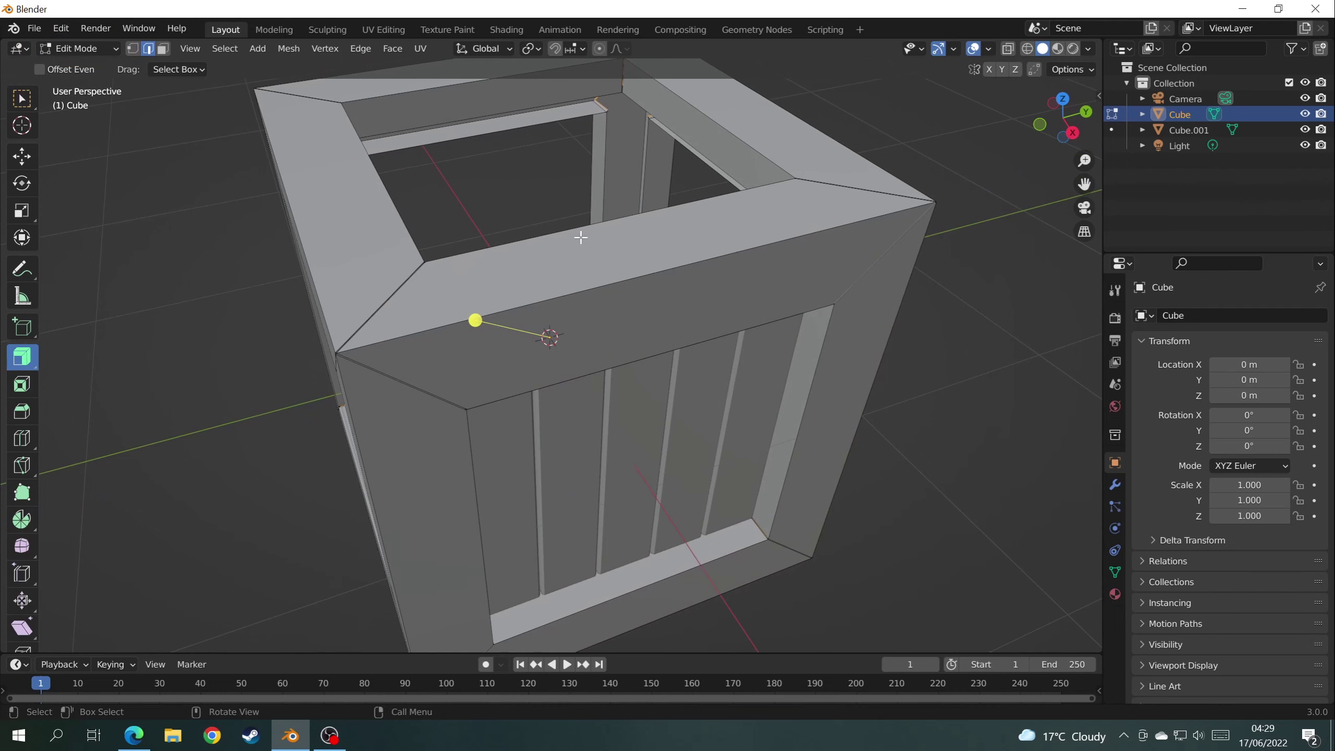
{"action": "left_click", "coordinate": [598, 301], "text": "shift"}
{"action": "left_click", "coordinate": [625, 354], "text": "shift"}
{"action": "middle_click_drag", "start_coordinate": [688, 329], "coordinate": [530, 360]}
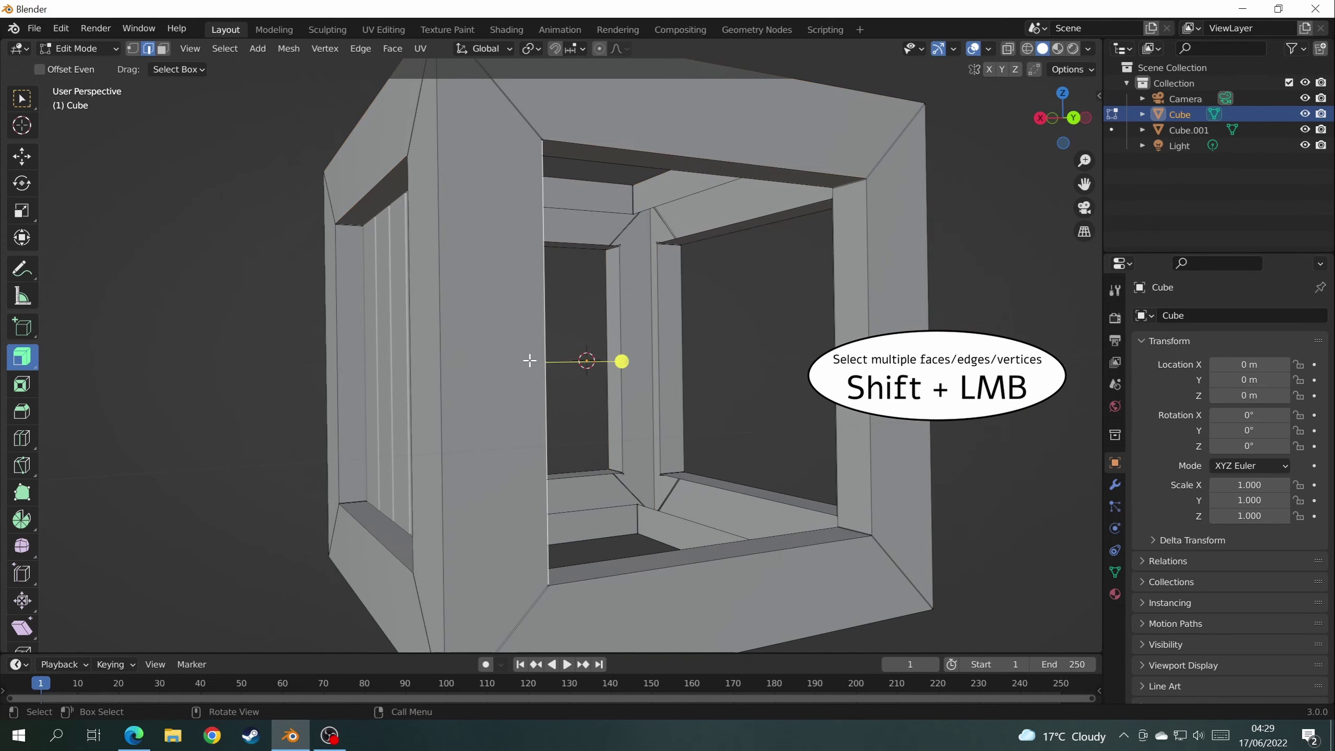
{"action": "middle_click_drag", "start_coordinate": [695, 305], "coordinate": [611, 347]}
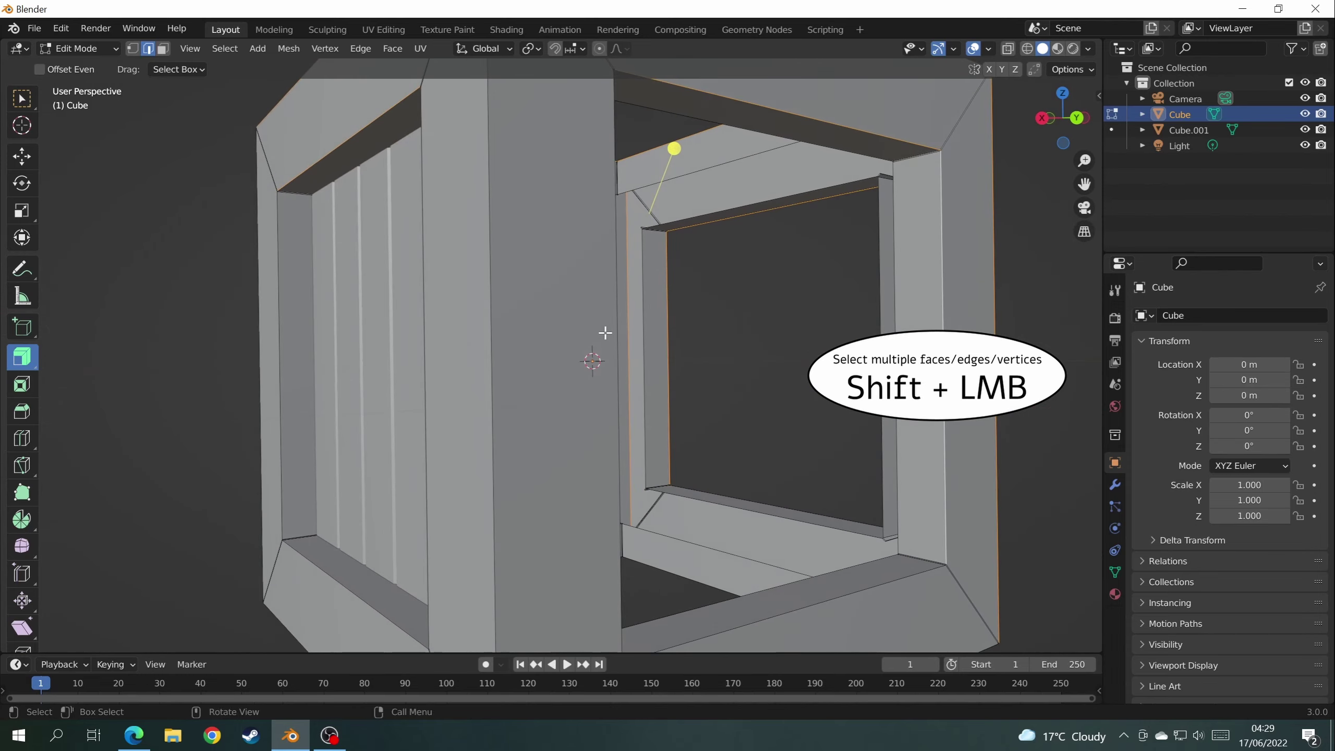
{"action": "middle_click_drag", "start_coordinate": [429, 326], "coordinate": [632, 335]}
{"action": "scroll", "coordinate": [478, 337], "scroll_direction": "up", "scroll_amount": 5}
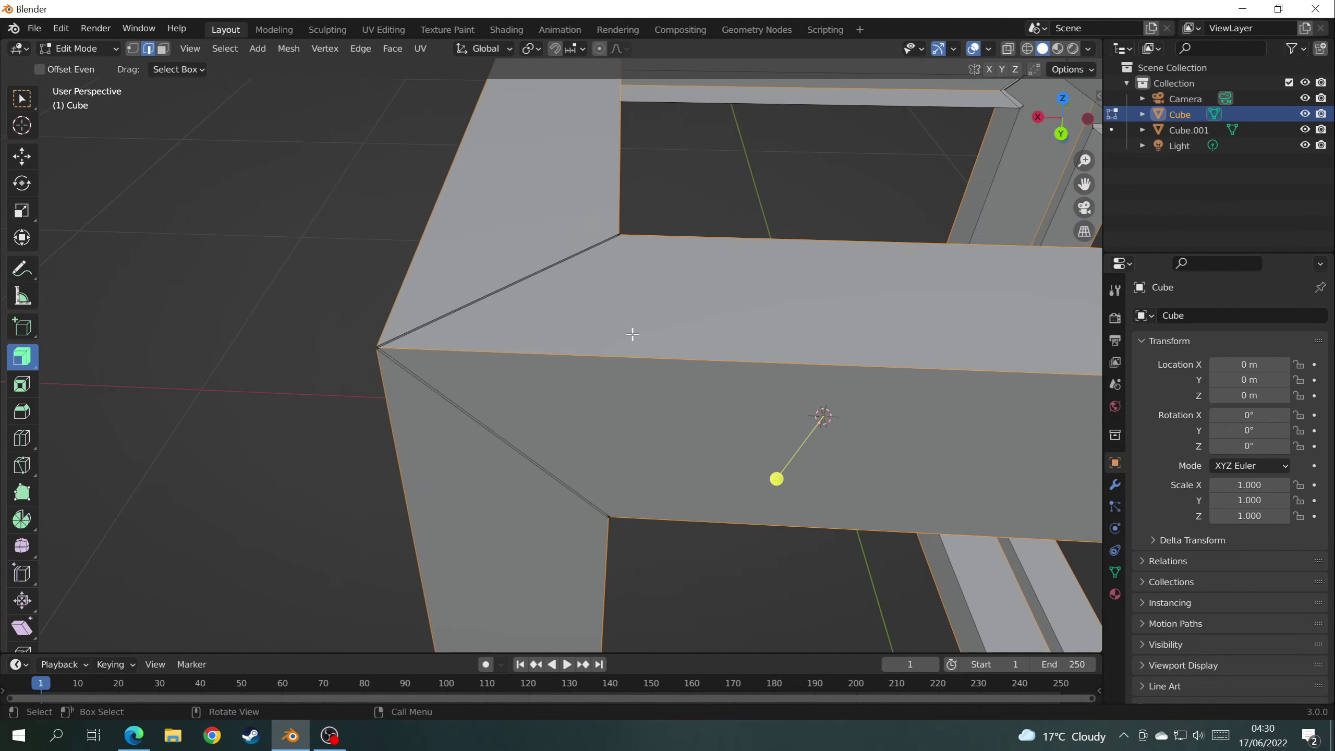
Bevel the selected frame edges about 0.009 m wide with two segments and return to Object Mode.
{"action": "key", "text": "ctrl+b"}
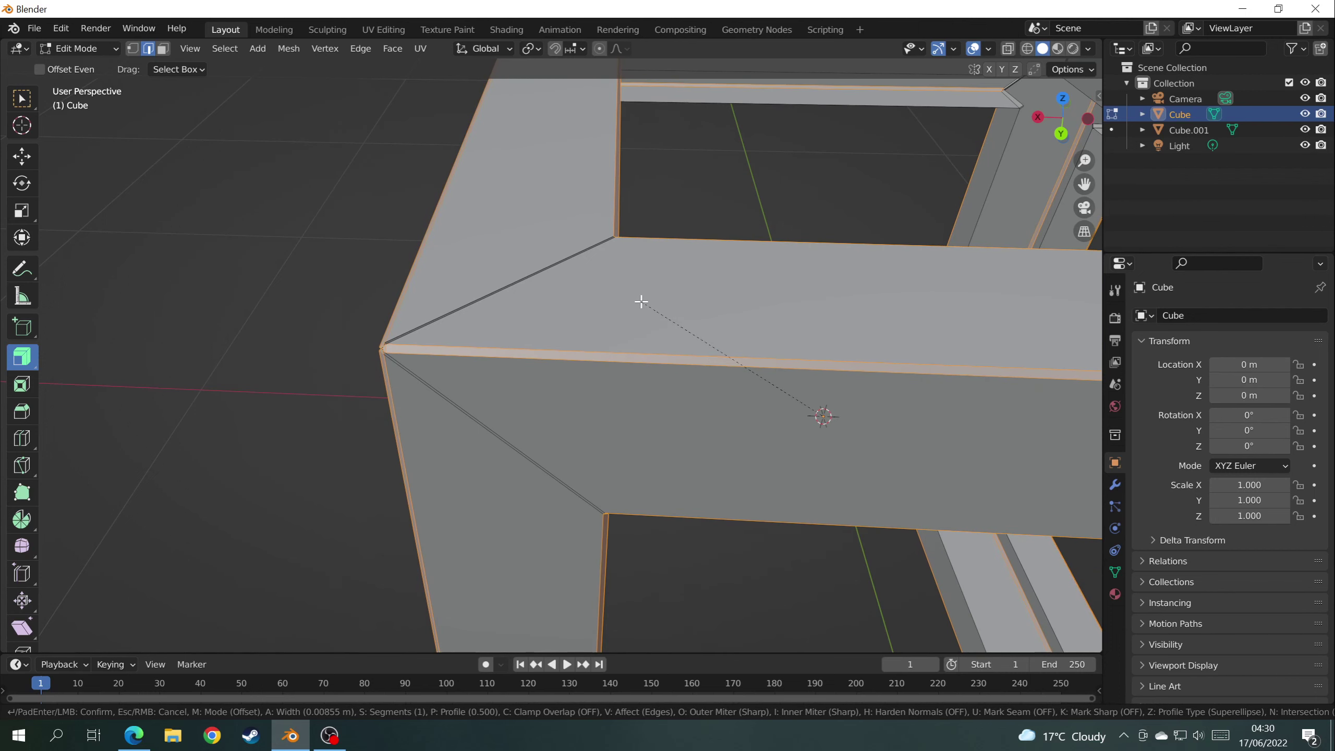
{"action": "scroll", "coordinate": [642, 302], "scroll_direction": "up", "scroll_amount": 1}
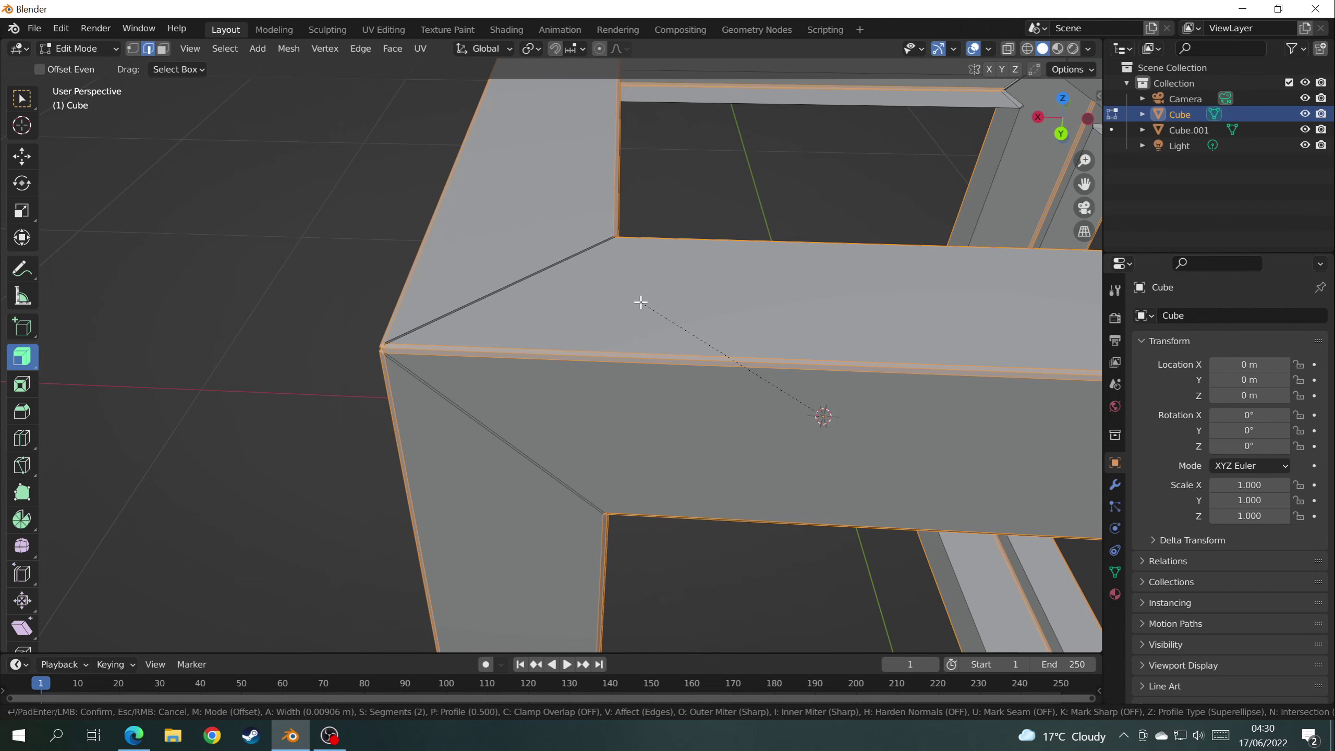
{"action": "left_click", "coordinate": [642, 301]}
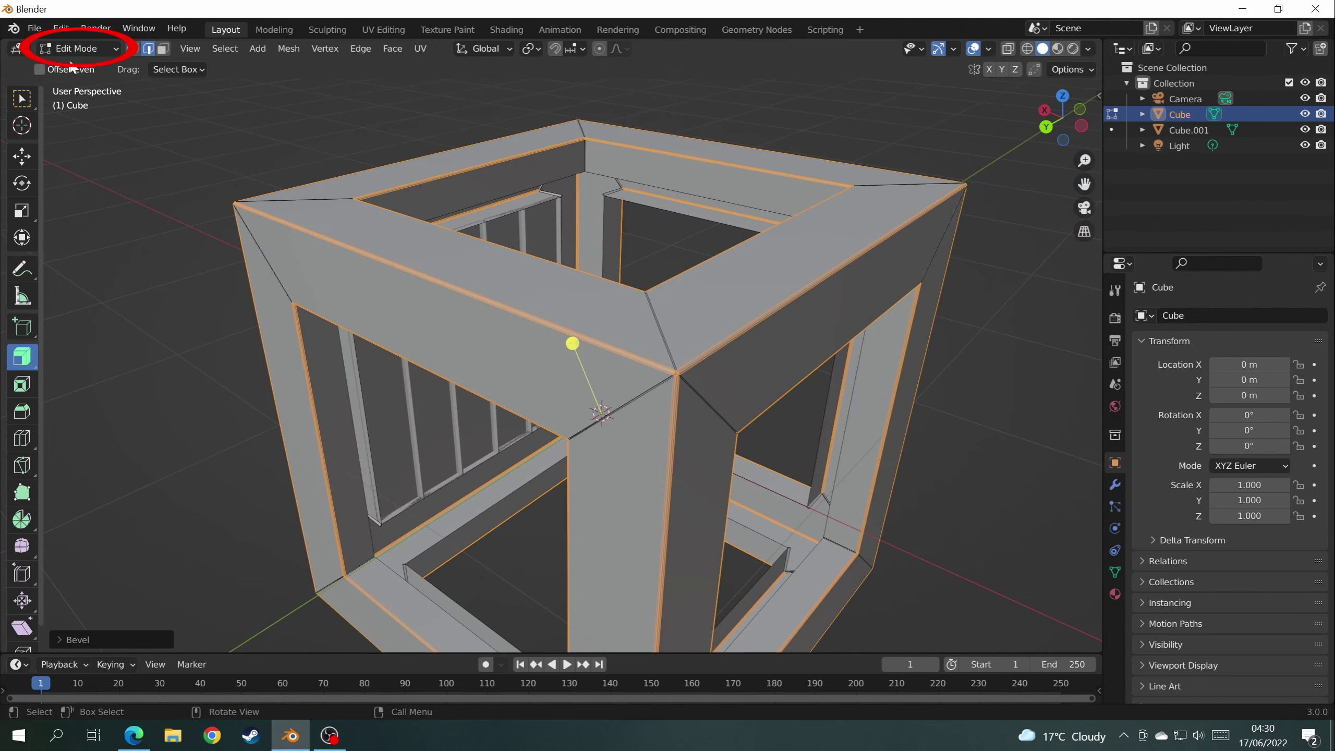
{"action": "left_click", "coordinate": [74, 50]}
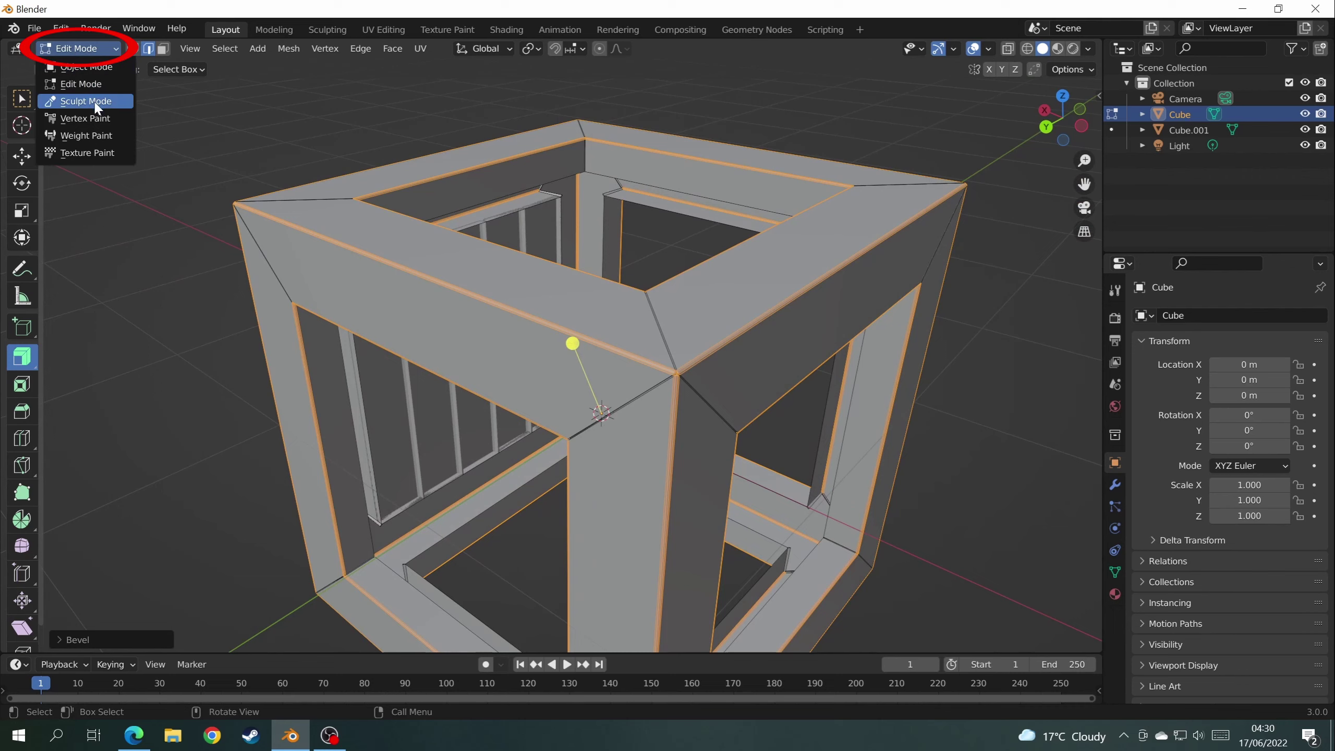
{"action": "left_click", "coordinate": [87, 67]}
Select the plank side panel and duplicate it in place, exactly over the original.
{"action": "middle_click_drag", "start_coordinate": [253, 192], "coordinate": [309, 191]}
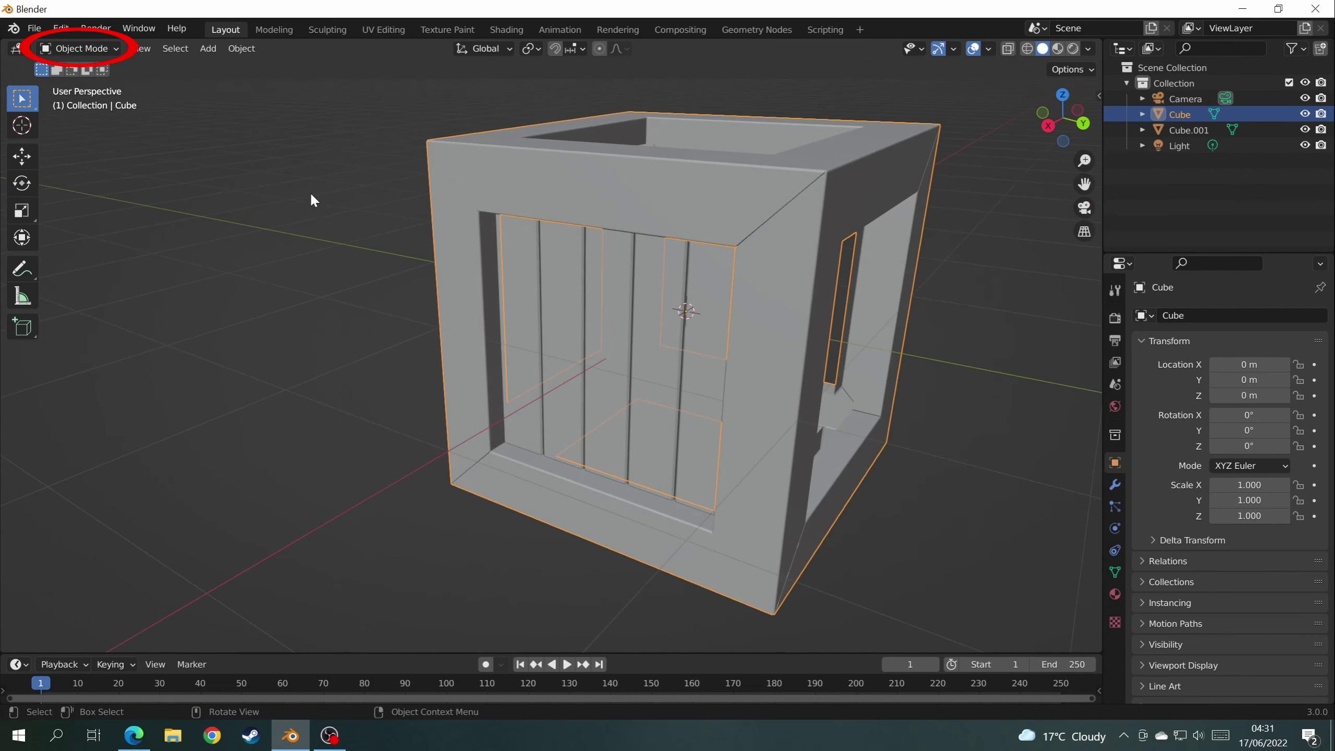
{"action": "left_click", "coordinate": [526, 341]}
{"action": "key", "text": "KP_Decimal"}
{"action": "middle_click_drag", "start_coordinate": [720, 304], "coordinate": [678, 316]}
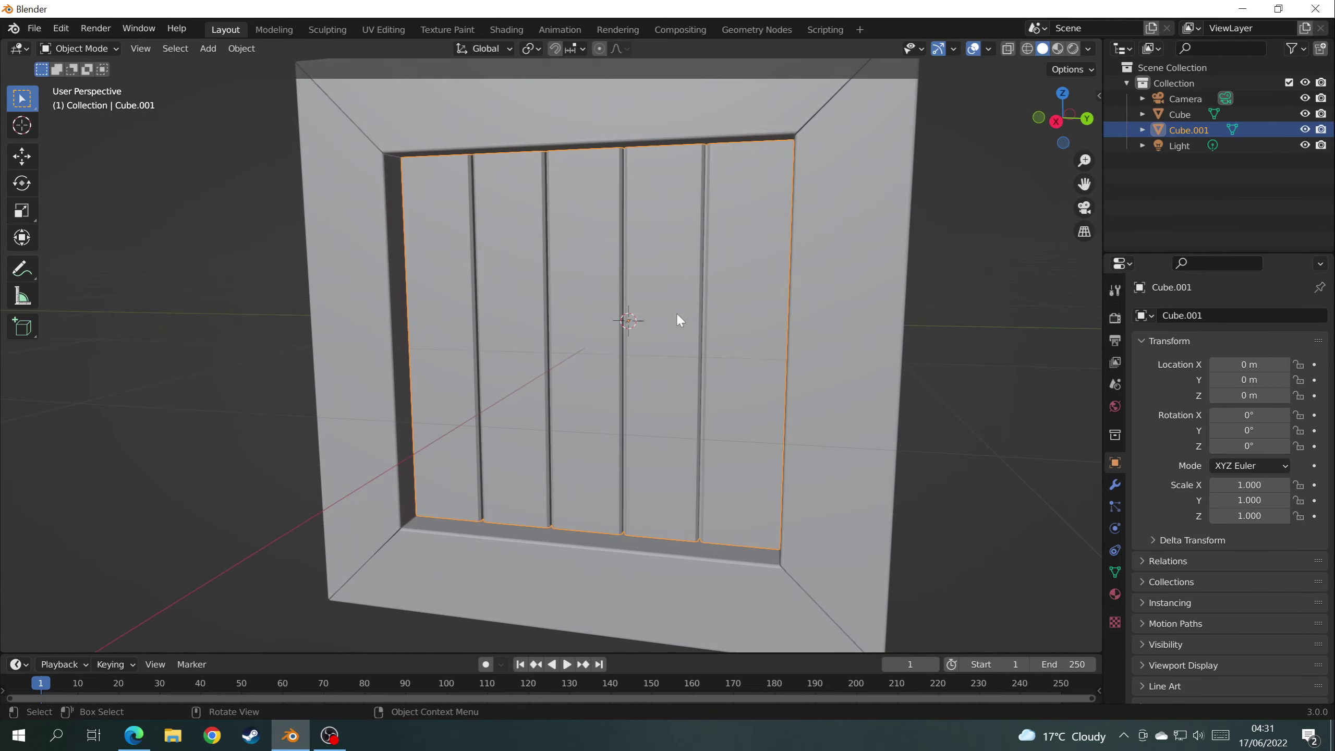
{"action": "key", "text": "shift+d"}
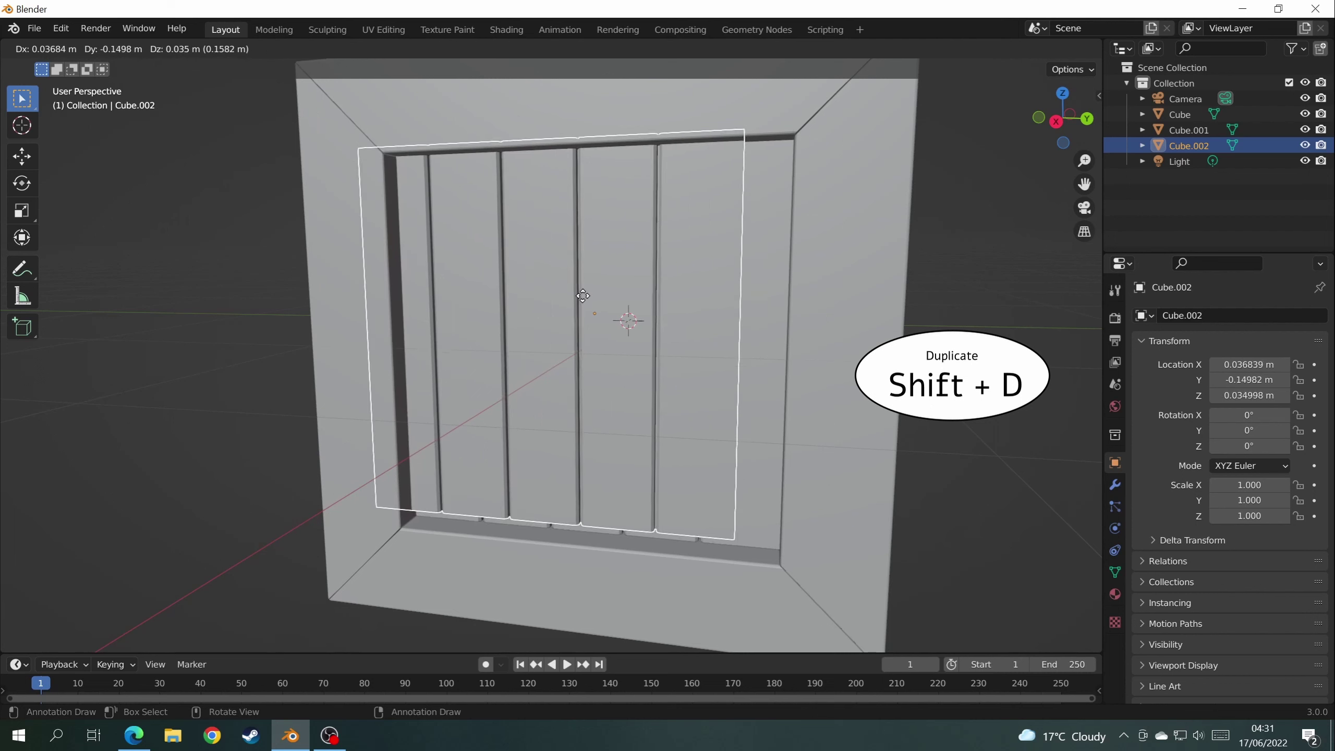
{"action": "right_click", "coordinate": [583, 296]}
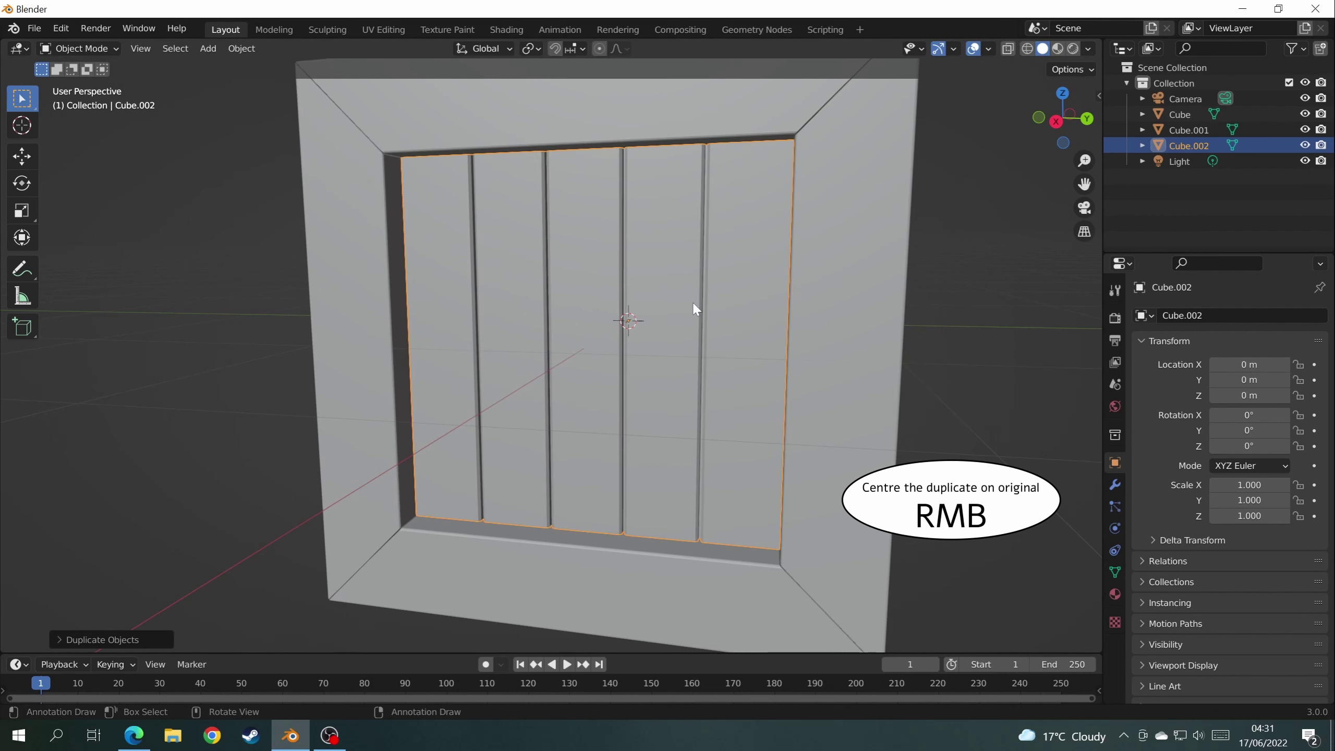
{"action": "middle_click_drag", "start_coordinate": [693, 301], "coordinate": [657, 305]}
Set the duplicated panel's Y rotation to 90° so that it forms the crate's bottom.
{"action": "key", "text": "n"}
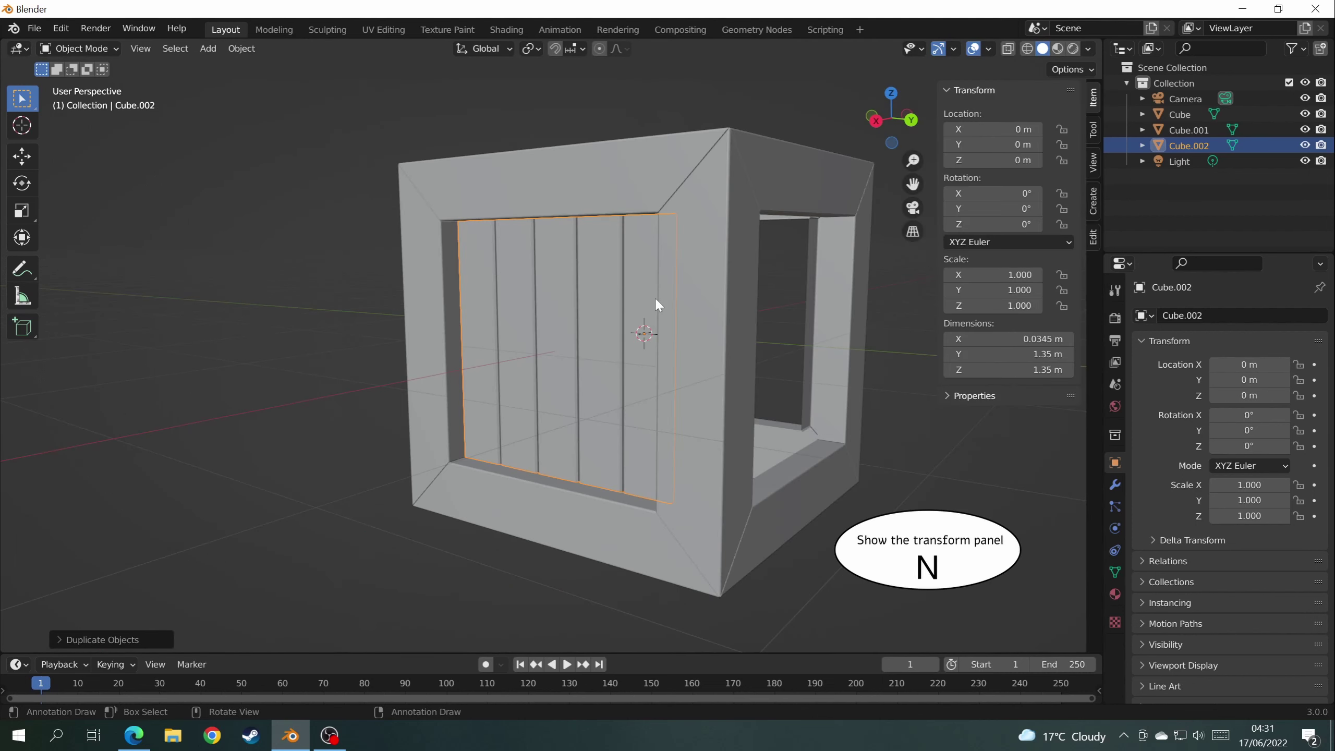
{"action": "left_click", "coordinate": [954, 210]}
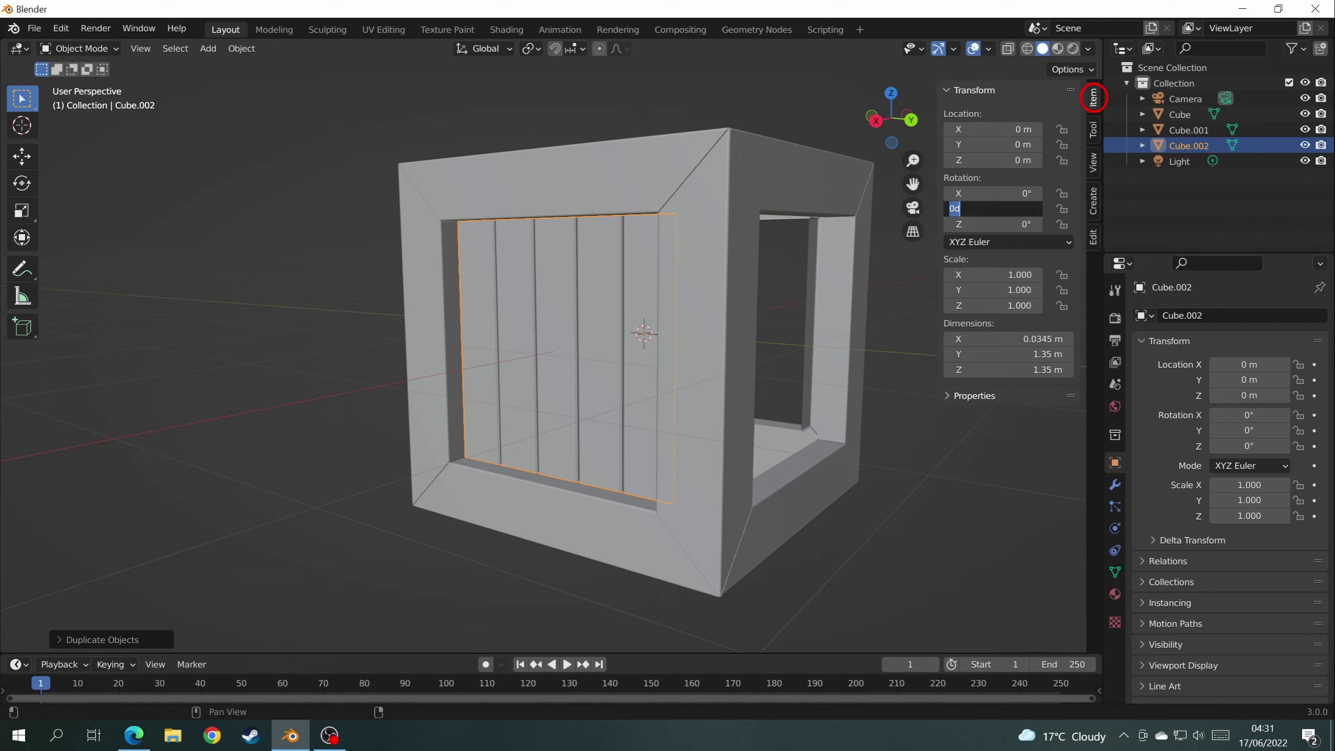
{"action": "type", "text": "90"}
{"action": "key", "text": "Return"}
{"action": "middle_click_drag", "start_coordinate": [793, 295], "coordinate": [699, 320]}
{"action": "left_click", "coordinate": [992, 208]}
{"action": "key", "text": "Return"}
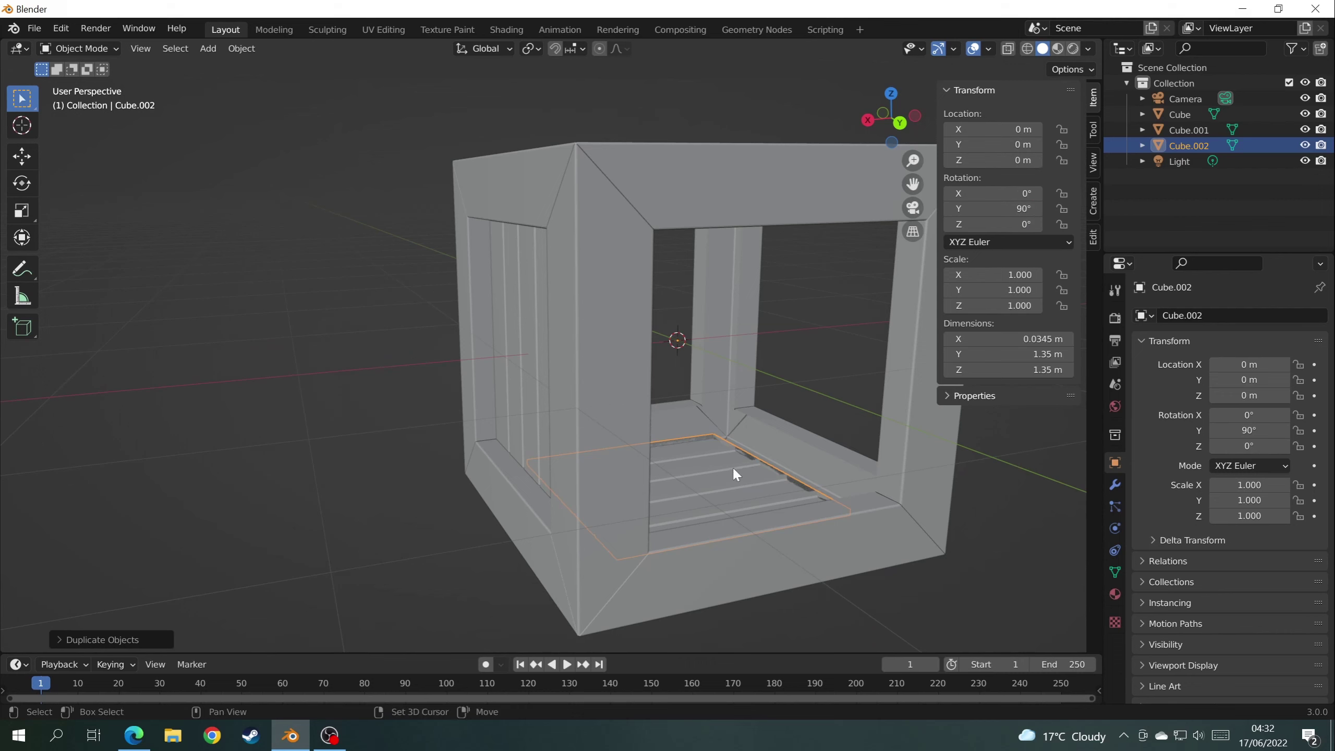
Duplicate the bottom panel in place and set the copy's Y rotation to 270° to form the top.
{"action": "key", "text": "shift+d"}
{"action": "right_click", "coordinate": [760, 401]}
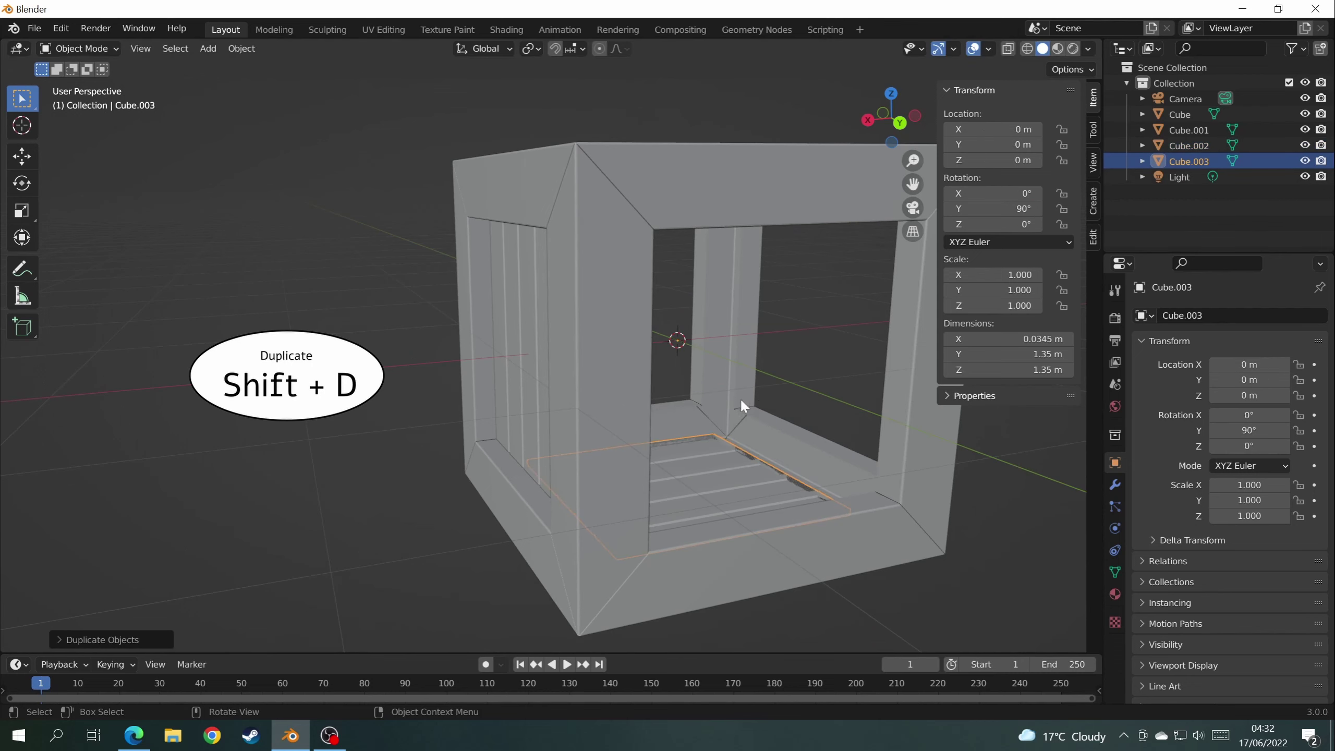
{"action": "left_click", "coordinate": [994, 209]}
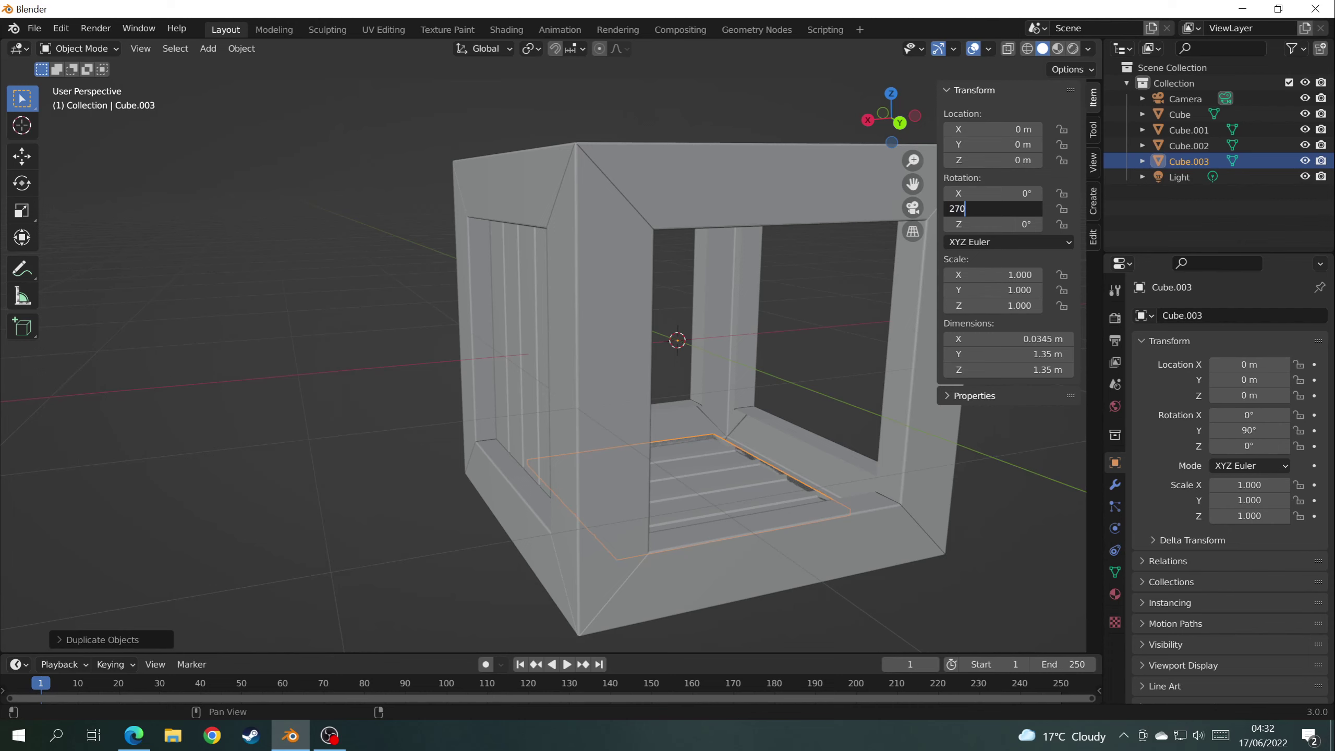
{"action": "type", "text": "270"}
{"action": "key", "text": "Return"}
Duplicate the original side panel in place and set the copy's Z rotation to 90° for the adjacent side.
{"action": "middle_click_drag", "start_coordinate": [699, 400], "coordinate": [641, 351]}
{"action": "left_click", "coordinate": [588, 329]}
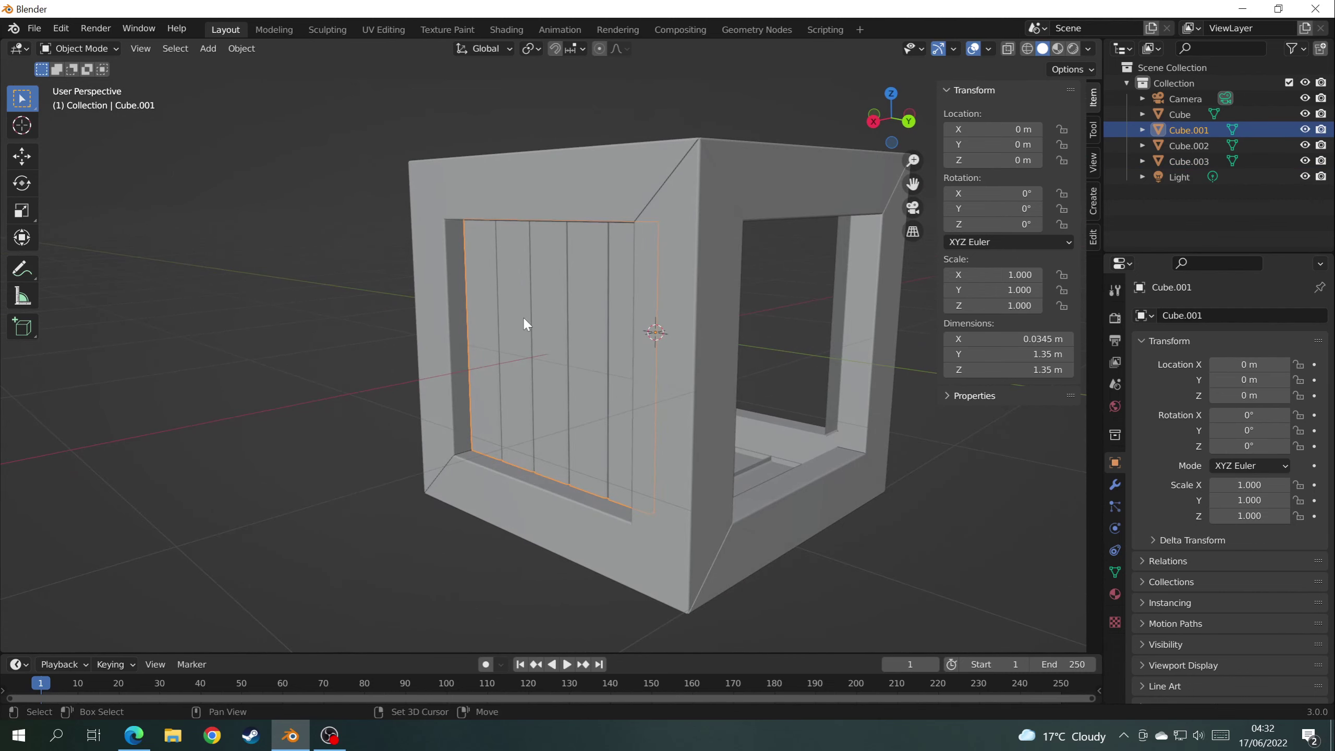
{"action": "key", "text": "shift+d"}
{"action": "right_click", "coordinate": [589, 325]}
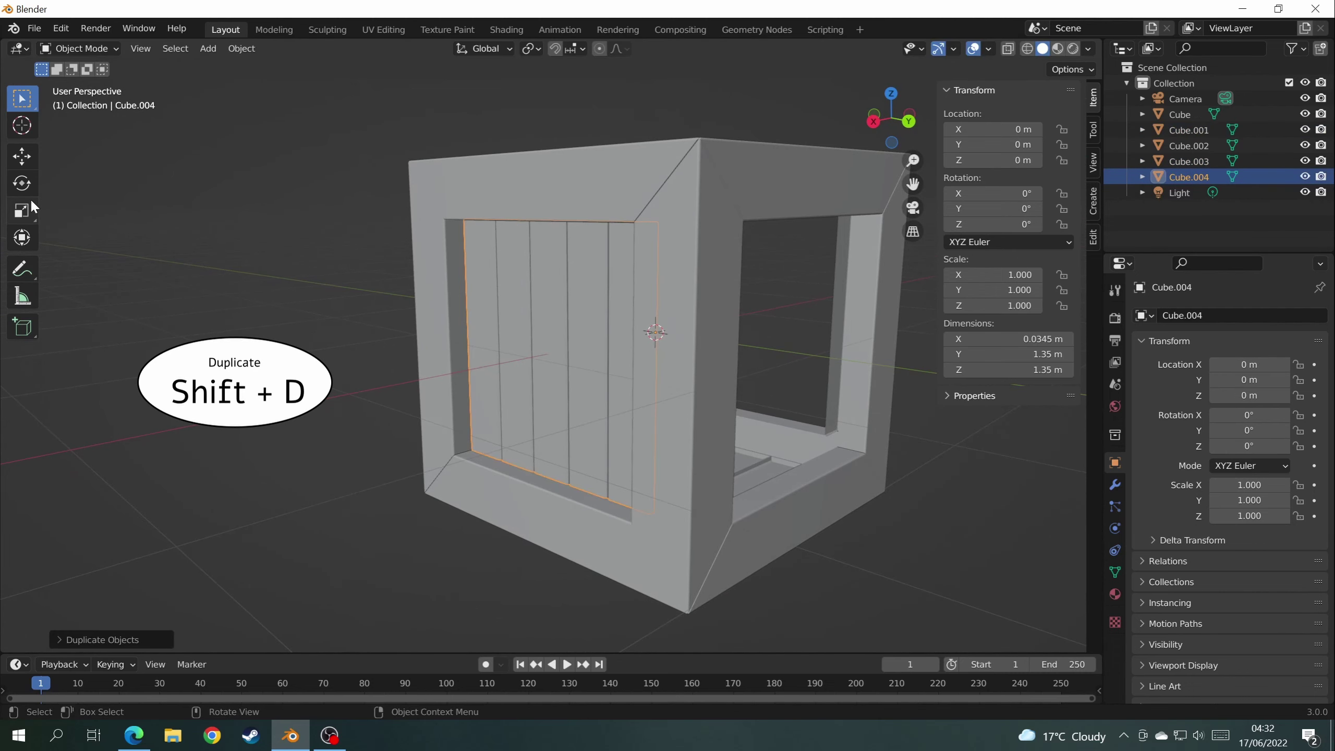
{"action": "left_click", "coordinate": [22, 183]}
{"action": "left_click", "coordinate": [991, 224]}
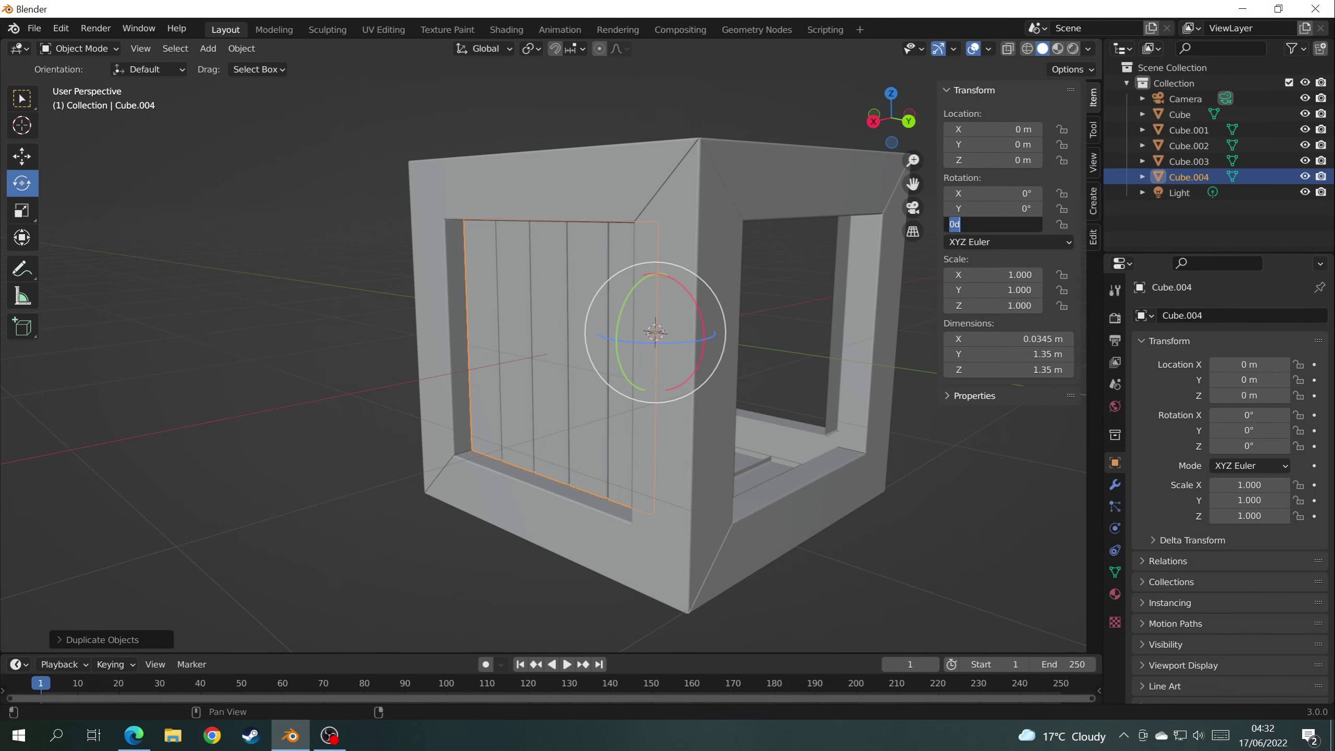
{"action": "type", "text": "90"}
{"action": "key", "text": "Return"}
Duplicate the newly rotated side panel in place and set the copy's Z rotation to 180°.
{"action": "middle_click_drag", "start_coordinate": [866, 265], "coordinate": [666, 337]}
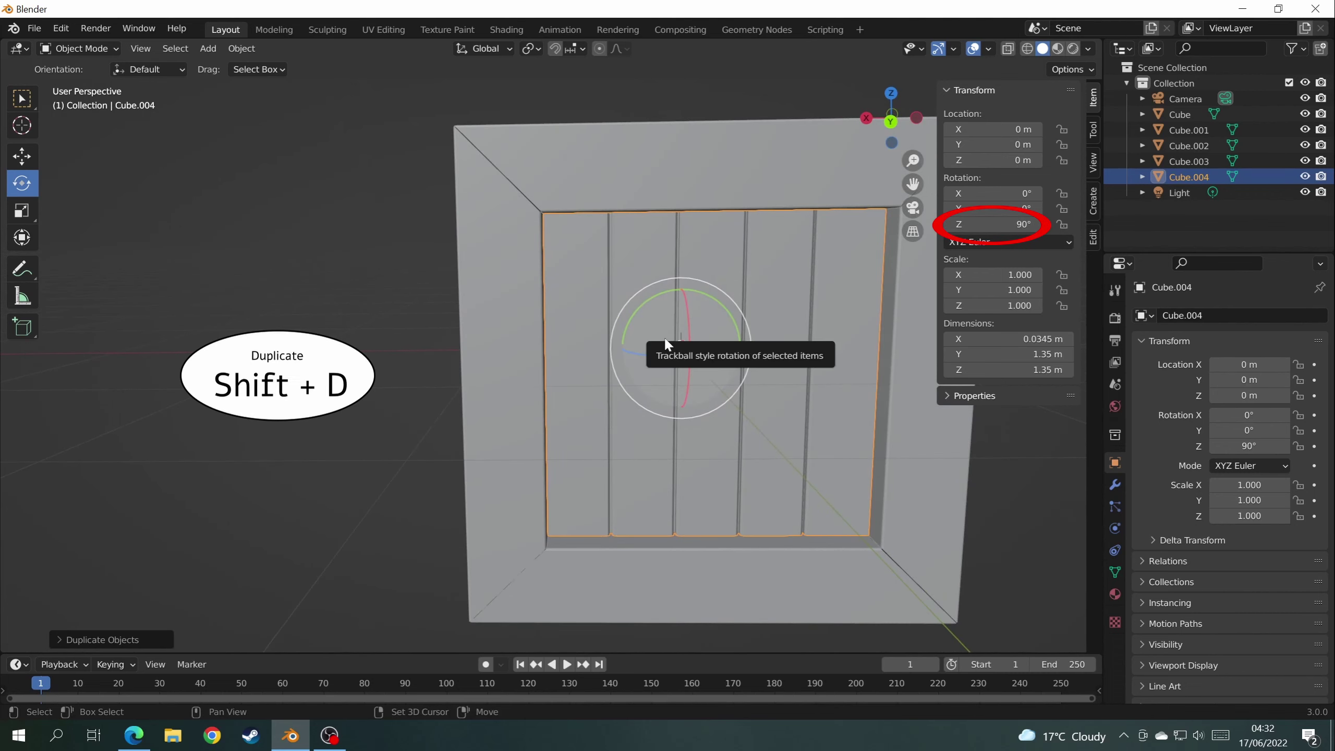
{"action": "key", "text": "shift+d"}
{"action": "right_click", "coordinate": [663, 336]}
{"action": "middle_click_drag", "start_coordinate": [828, 345], "coordinate": [846, 298]}
{"action": "double_click", "coordinate": [1019, 224]}
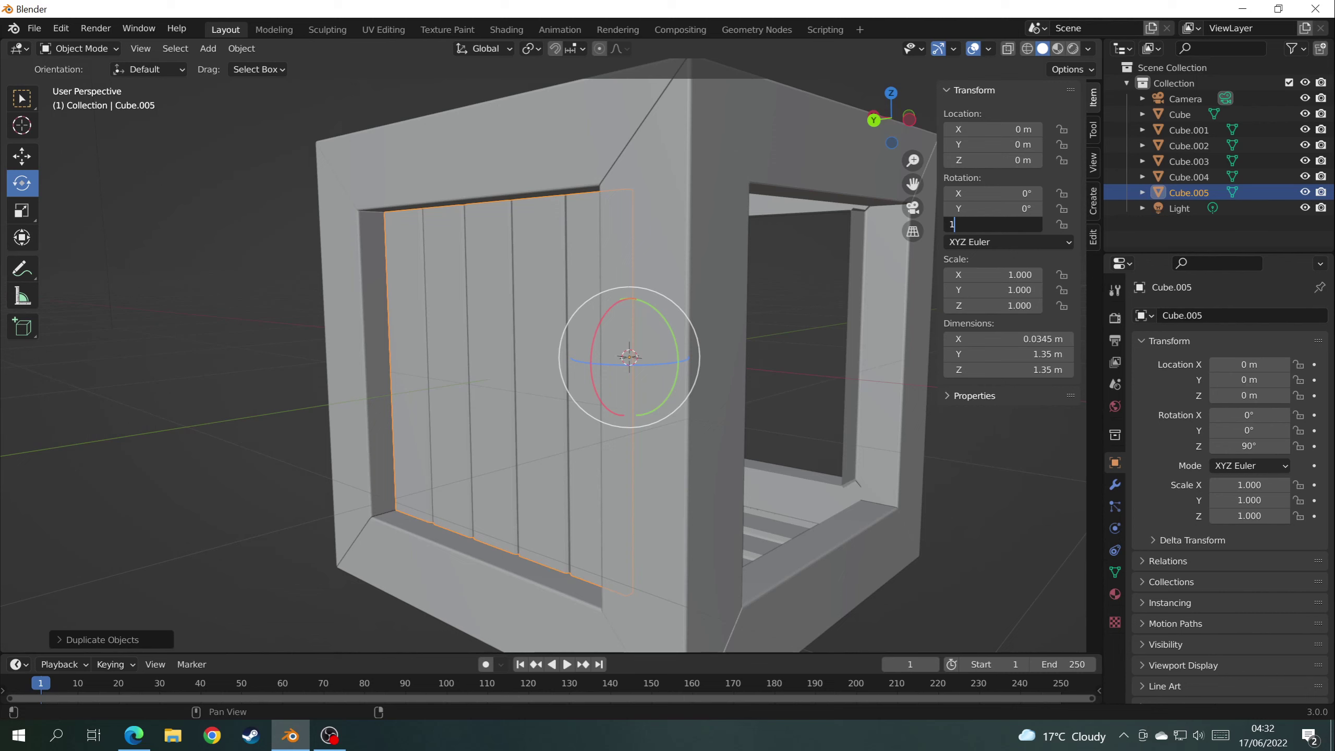
{"action": "type", "text": "180"}
{"action": "key", "text": "Return"}
Duplicate the 180° side panel in place and set the copy's Z rotation to 270° for the last open side.
{"action": "middle_click_drag", "start_coordinate": [827, 299], "coordinate": [714, 301]}
{"action": "key", "text": "shift+d"}
{"action": "right_click", "coordinate": [793, 285]}
{"action": "double_click", "coordinate": [999, 224]}
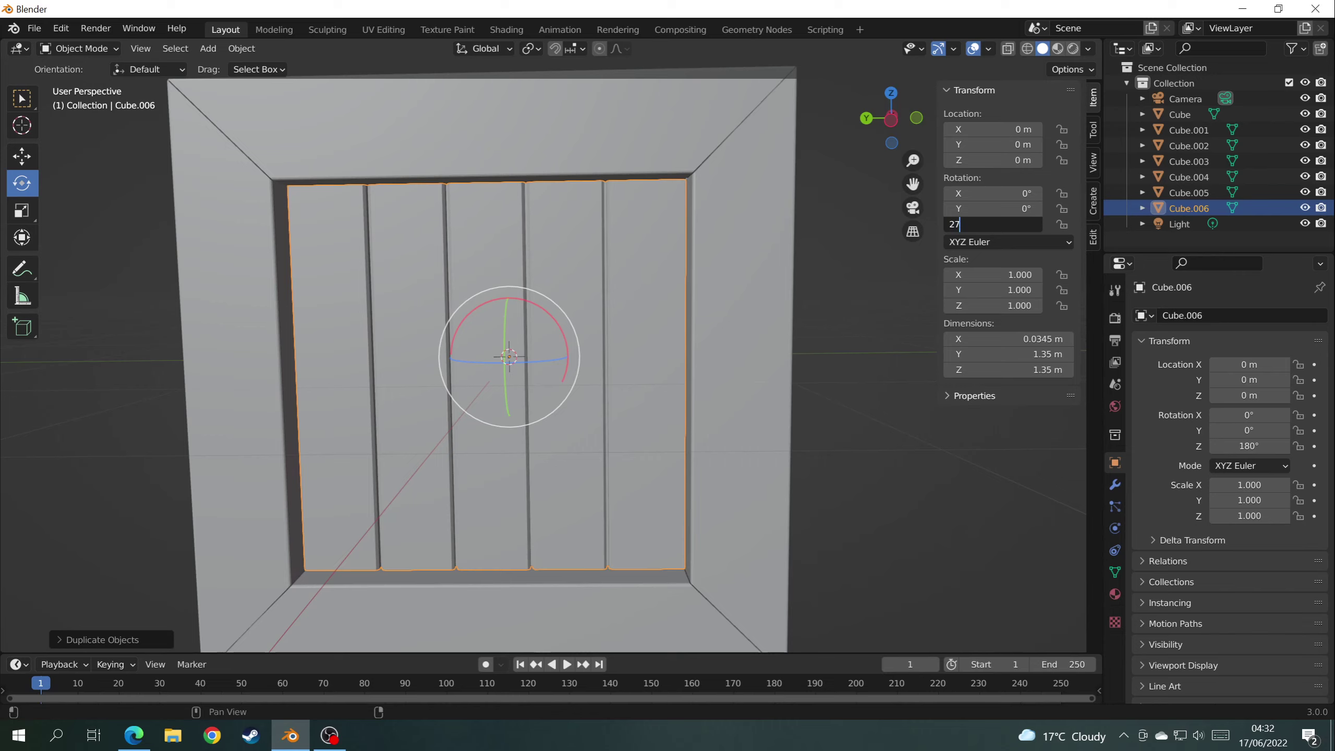
{"action": "key", "text": "Return"}
Select all six plank panels, add the frame last as the active object, and join everything into one object.
{"action": "middle_click_drag", "start_coordinate": [924, 234], "coordinate": [579, 297]}
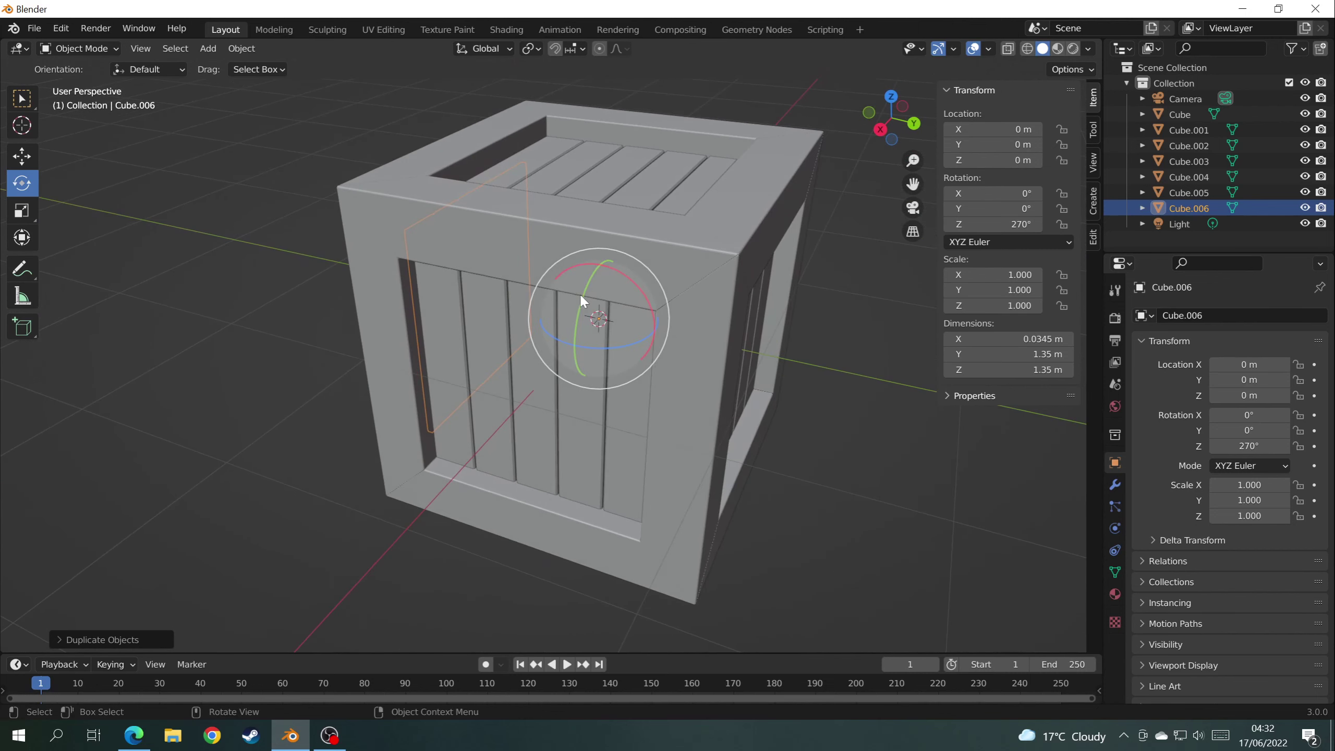
{"action": "left_click", "coordinate": [617, 169]}
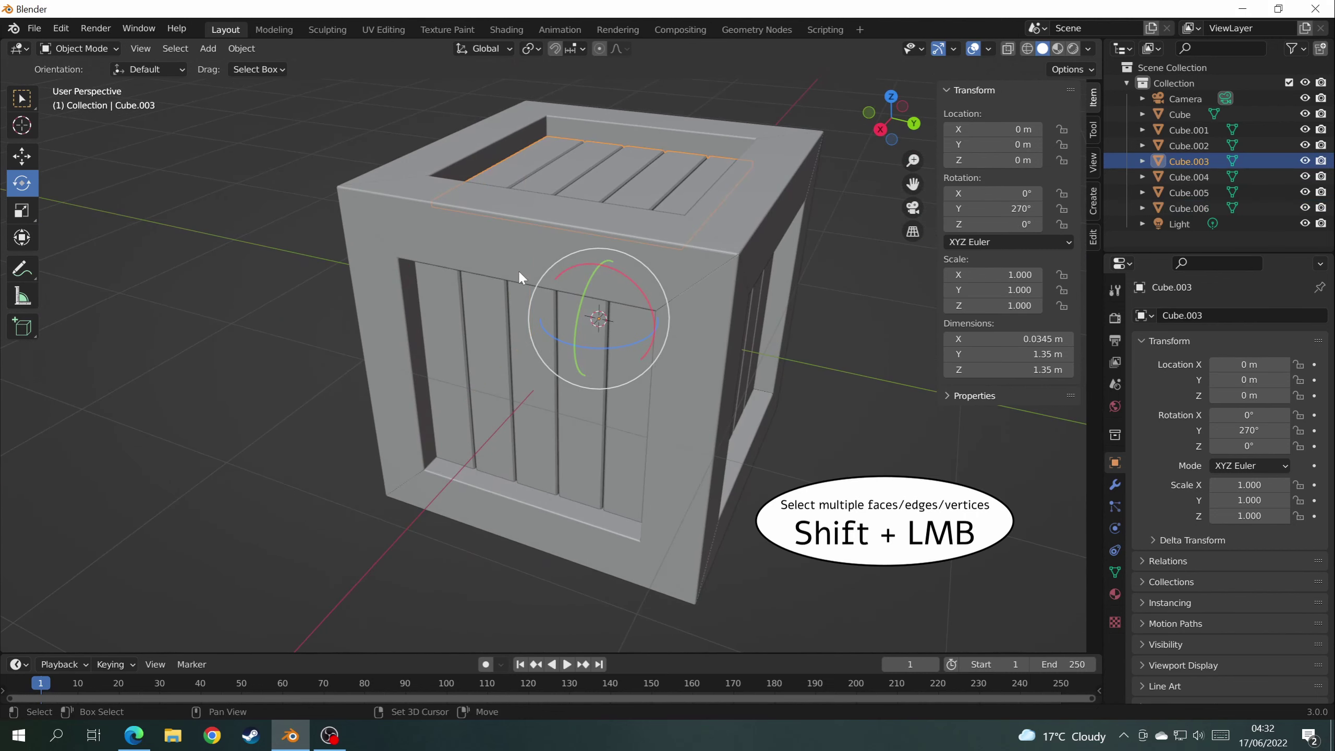
{"action": "left_click", "coordinate": [481, 314], "text": "shift"}
{"action": "middle_click_drag", "start_coordinate": [764, 321], "coordinate": [679, 311]}
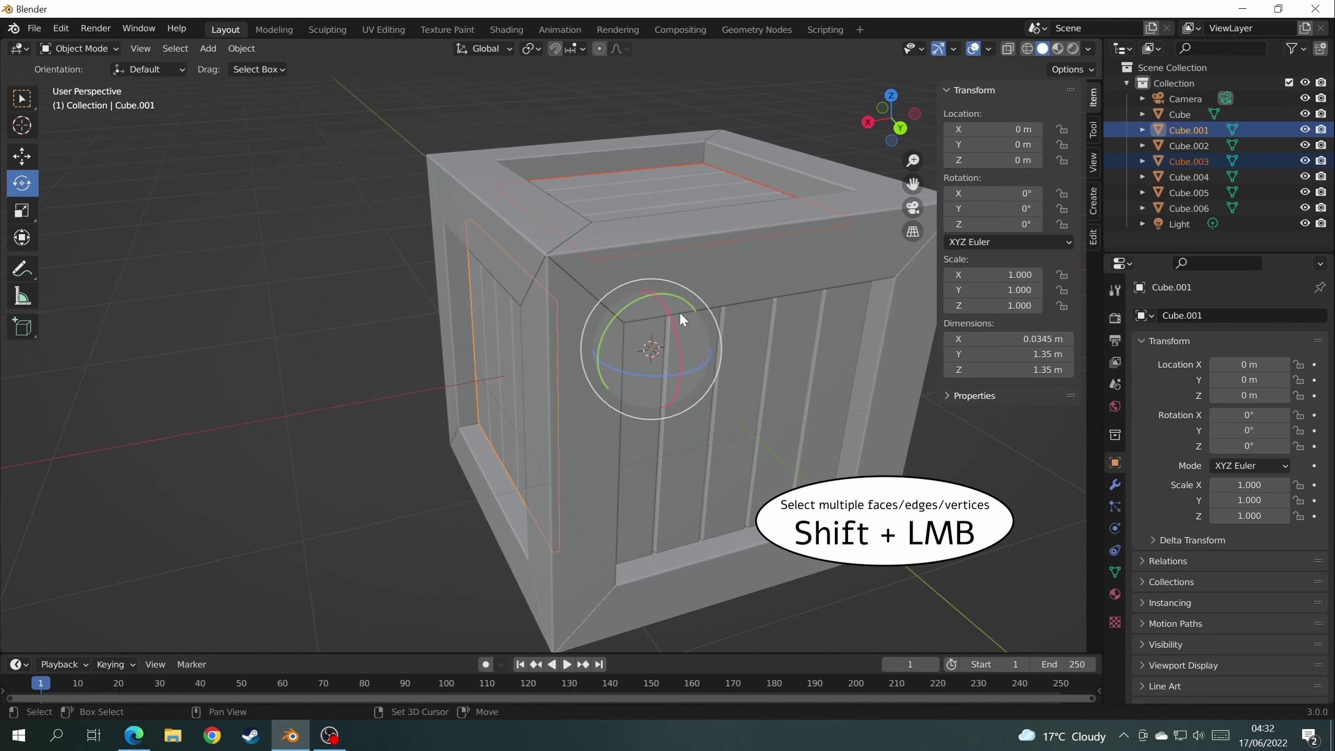
{"action": "left_click", "coordinate": [763, 359], "text": "shift"}
{"action": "middle_click_drag", "start_coordinate": [764, 359], "coordinate": [547, 307]}
{"action": "left_click", "coordinate": [624, 296], "text": "shift"}
{"action": "left_click", "coordinate": [547, 307], "text": "shift"}
{"action": "mouse_move", "coordinate": [603, 342]}
{"action": "middle_mouse_down"}
{"action": "mouse_move", "coordinate": [572, 222]}
{"action": "mouse_move", "coordinate": [448, 382]}
{"action": "middle_mouse_up"}
{"action": "left_click", "coordinate": [430, 375], "text": "shift"}
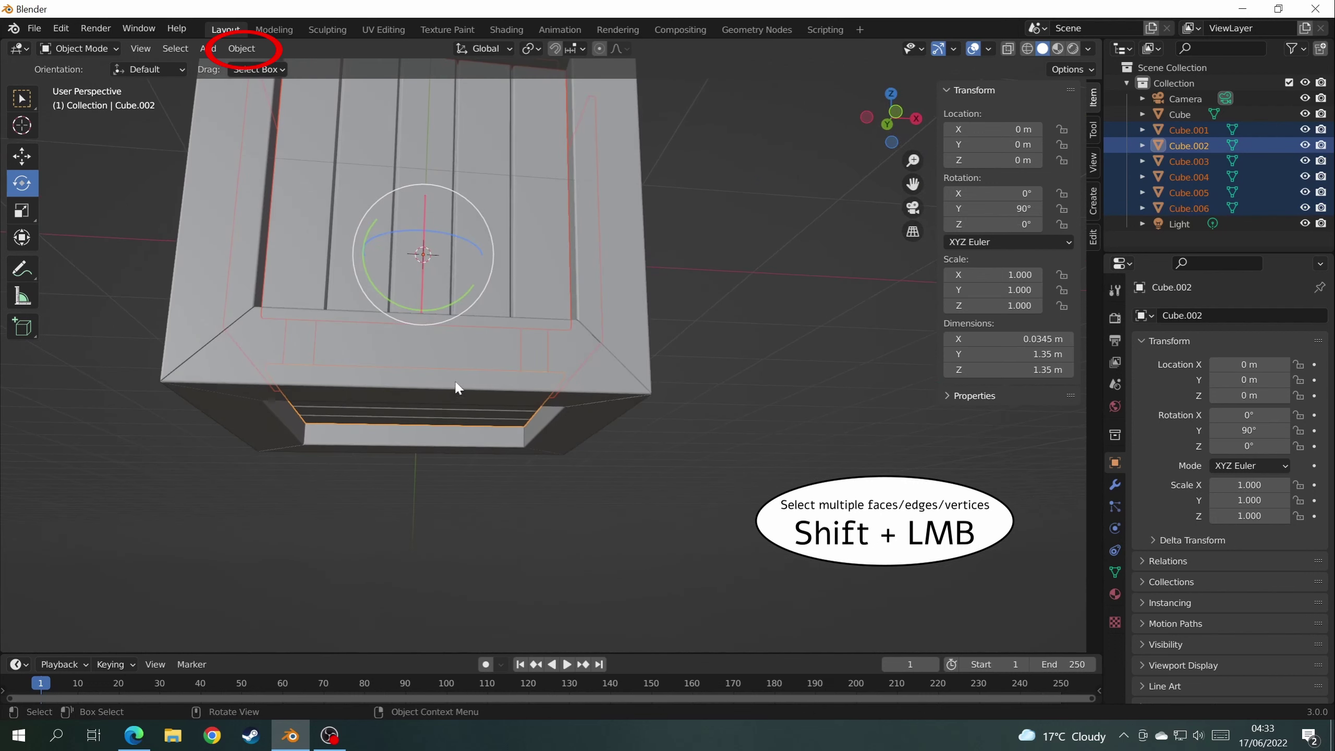
{"action": "left_click", "coordinate": [613, 349], "text": "shift"}
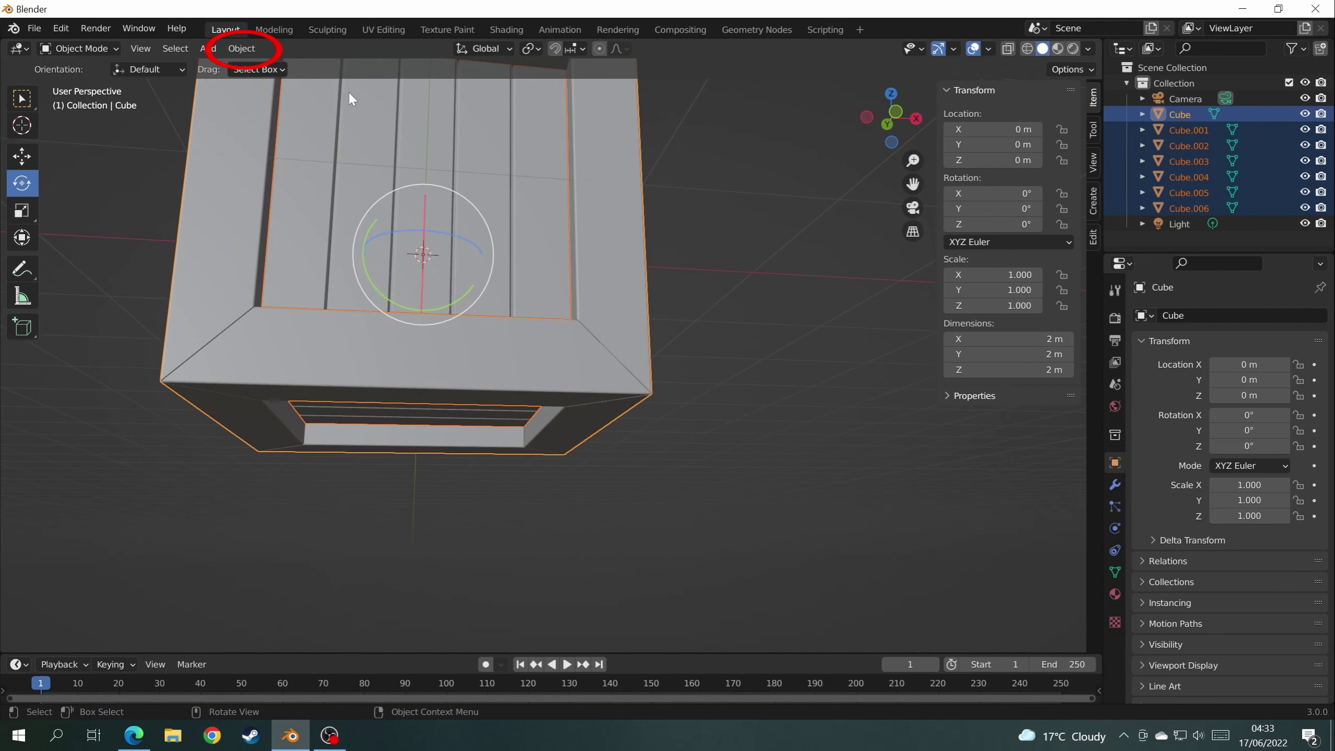
{"action": "left_click", "coordinate": [244, 48]}
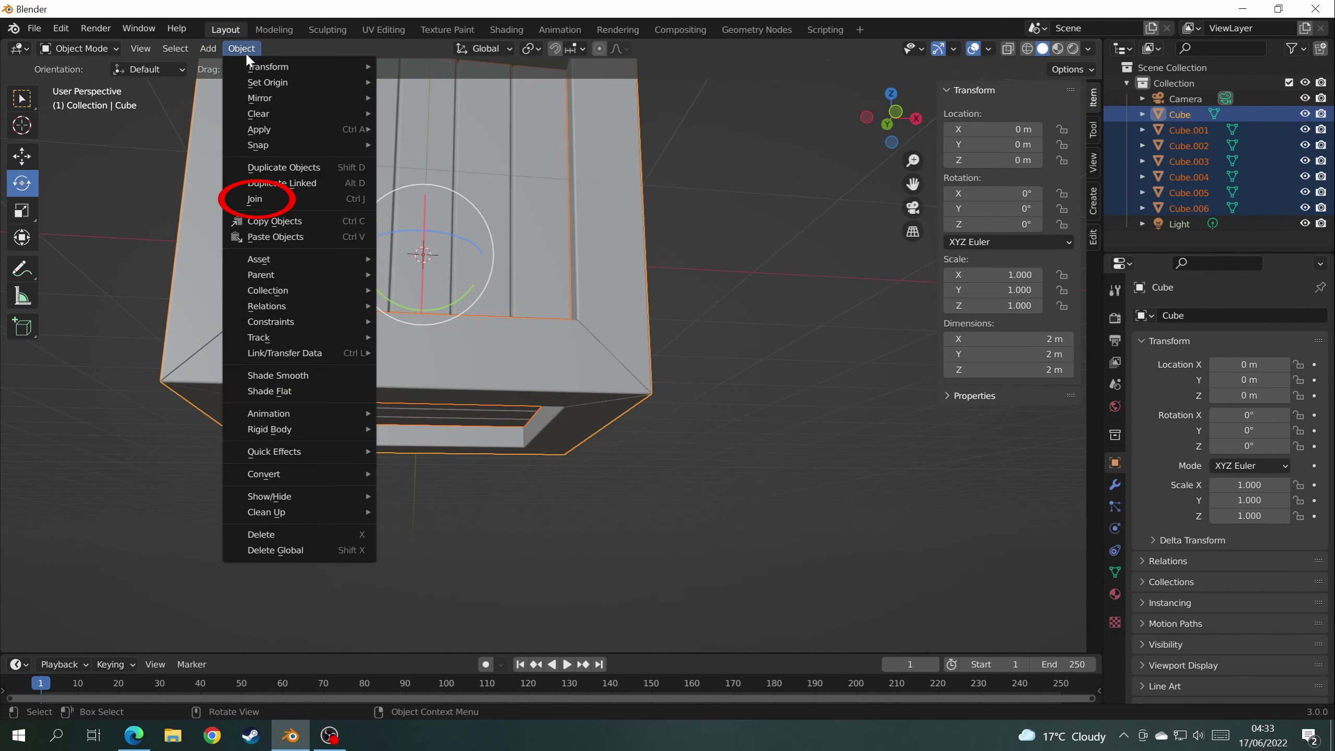
{"action": "left_click", "coordinate": [265, 199]}
Examine the joined crate's mesh in Edit Mode and return to Object Mode.
{"action": "middle_click_drag", "start_coordinate": [624, 267], "coordinate": [733, 346]}
{"action": "scroll", "coordinate": [669, 331], "scroll_direction": "down", "scroll_amount": 4}
{"action": "left_click", "coordinate": [84, 50]}
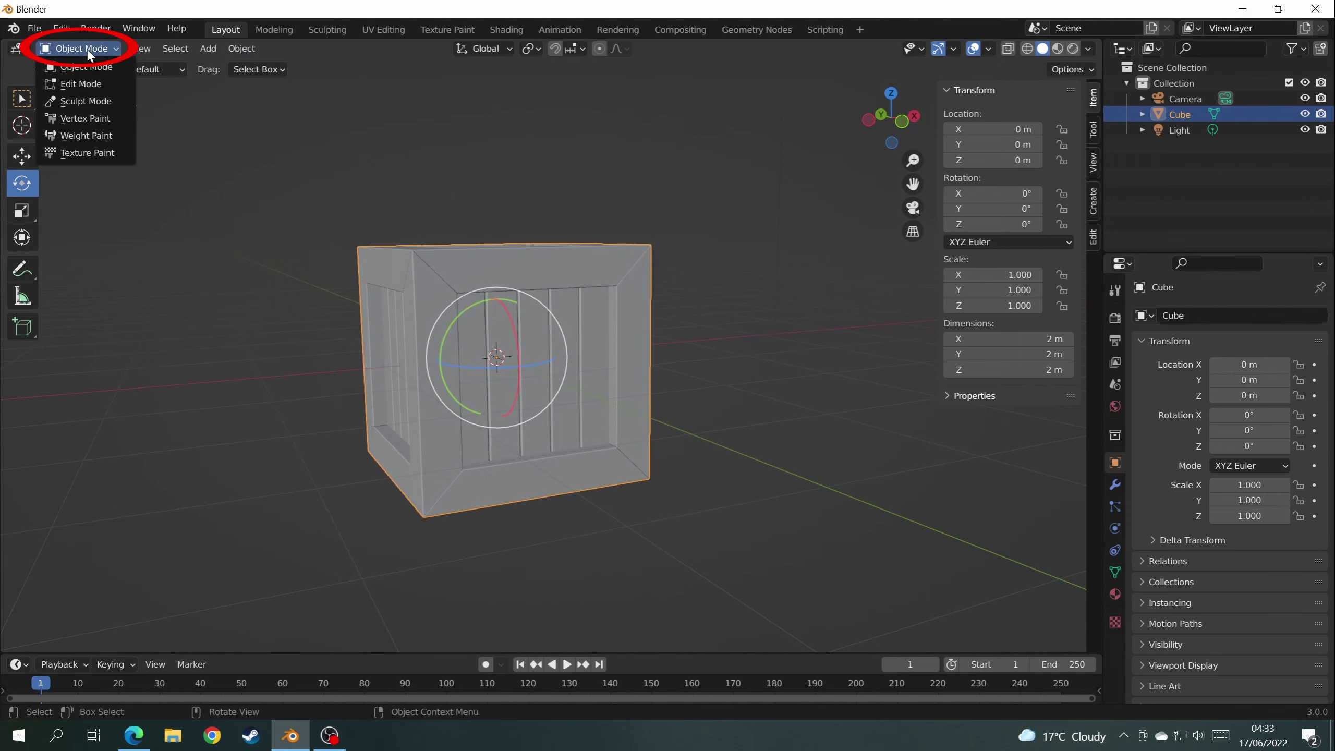
{"action": "left_click", "coordinate": [95, 85]}
{"action": "middle_click_drag", "start_coordinate": [496, 379], "coordinate": [267, 153]}
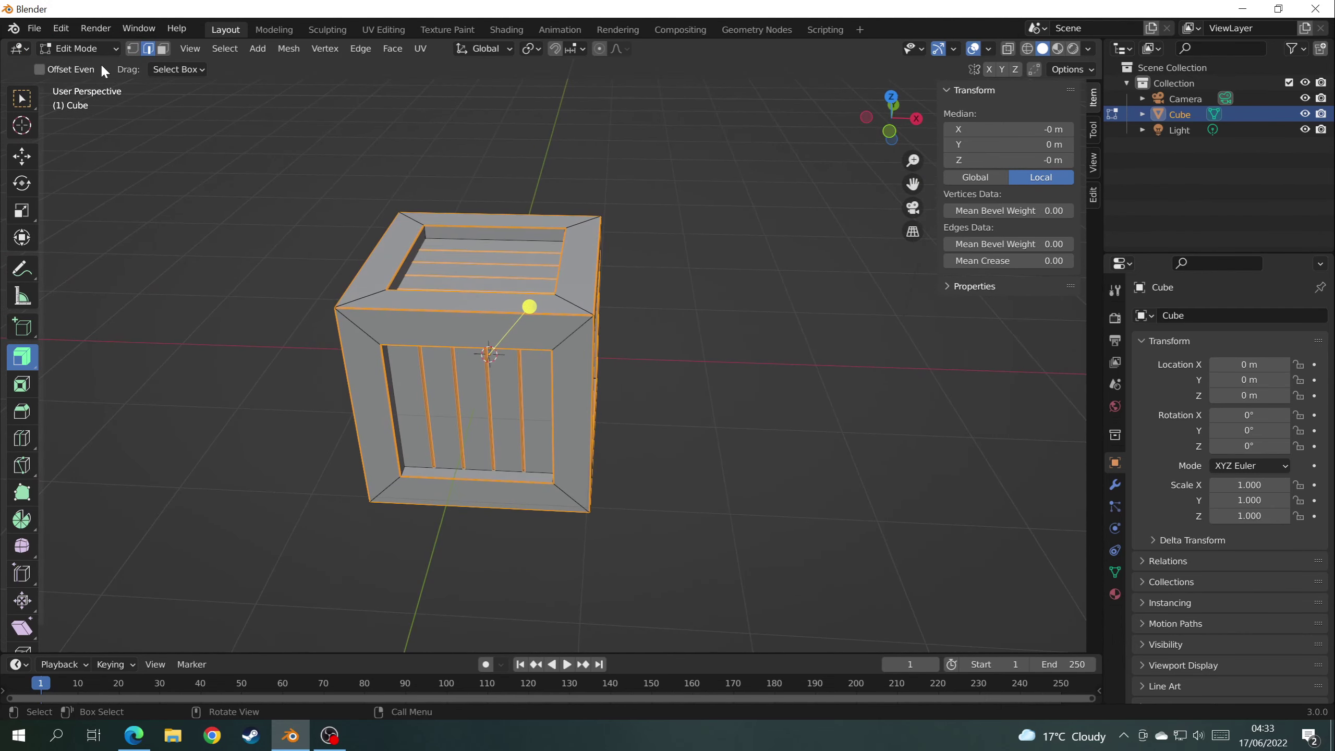
{"action": "left_click", "coordinate": [81, 49]}
{"action": "left_click", "coordinate": [87, 67]}
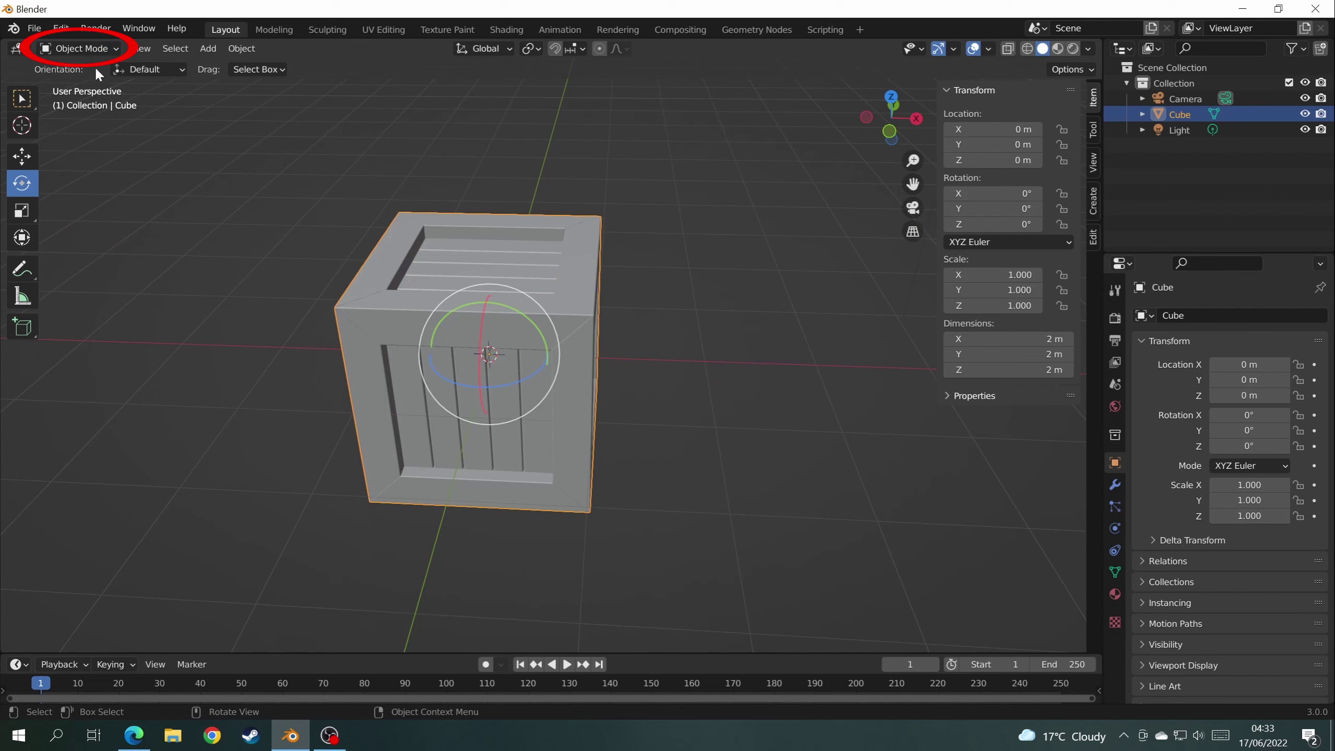
Move the joined crate about 1.83 m along the positive X axis.
{"action": "middle_click_drag", "start_coordinate": [744, 326], "coordinate": [501, 273]}
{"action": "left_click", "coordinate": [30, 159]}
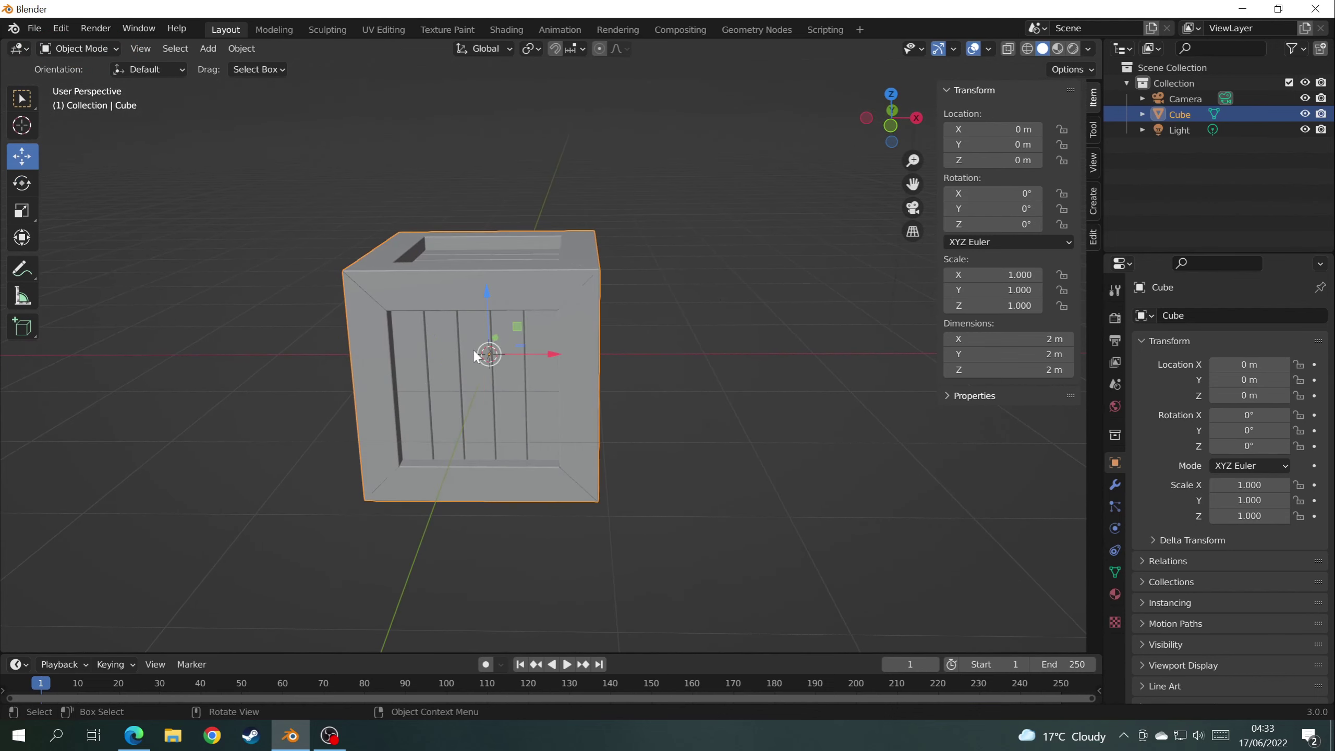
{"action": "left_click_drag", "start_coordinate": [555, 351], "coordinate": [751, 353]}
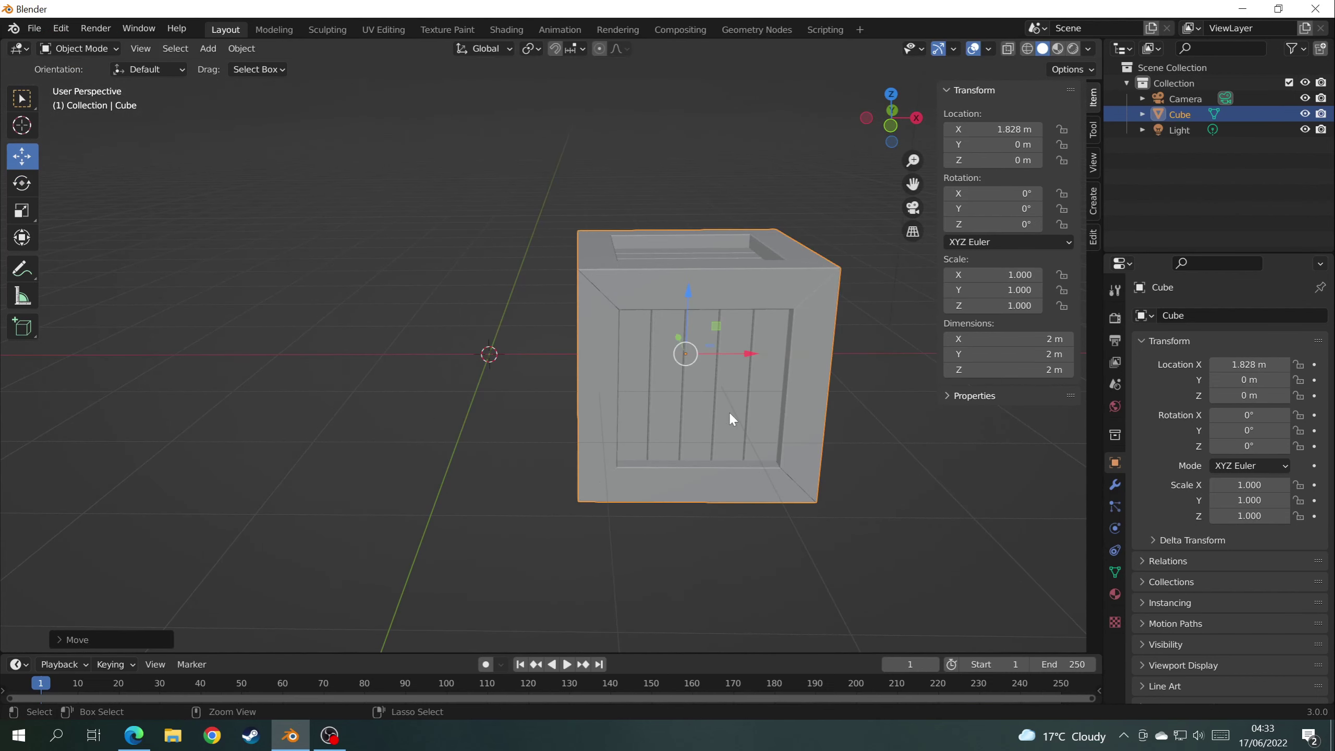
Undo the crate's last move and add a new cube mesh at the origin.
{"action": "key", "text": "ctrl+z"}
{"action": "middle_click_drag", "start_coordinate": [632, 355], "coordinate": [344, 200]}
{"action": "left_click", "coordinate": [209, 51]}
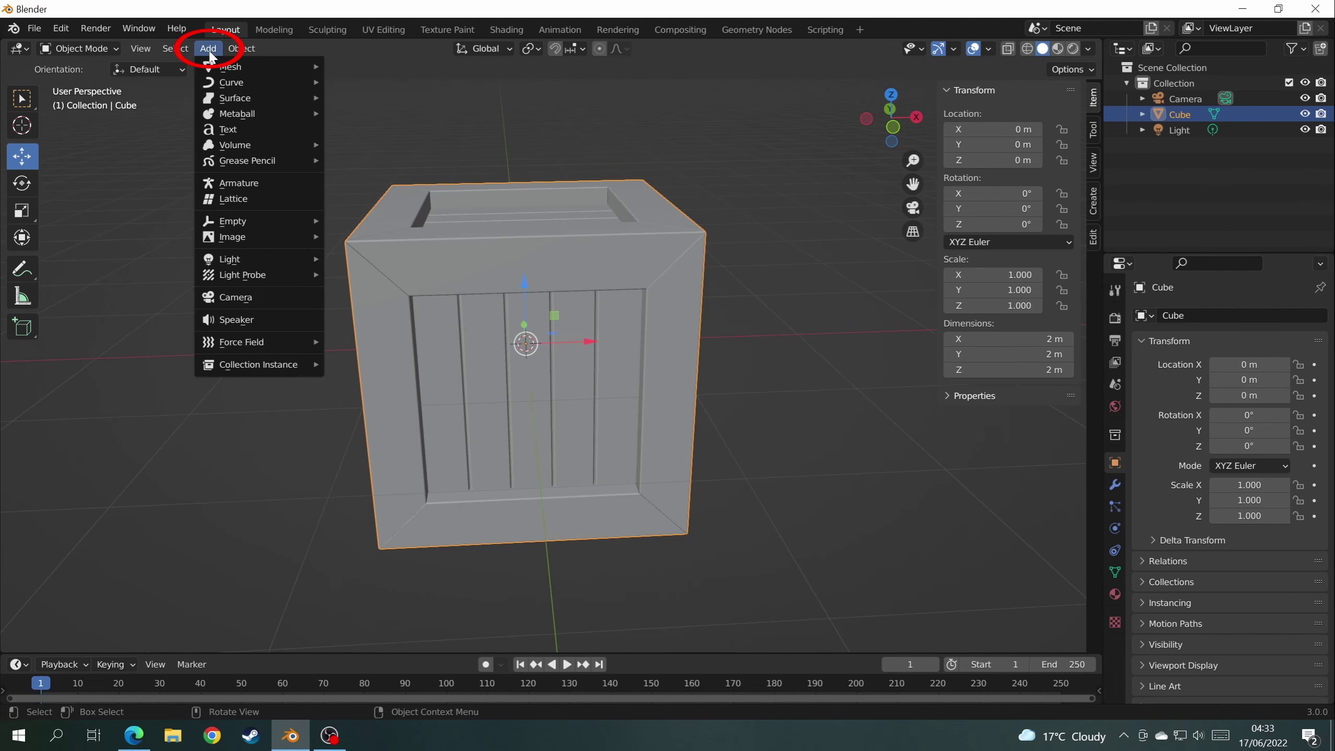
{"action": "left_click", "coordinate": [229, 66]}
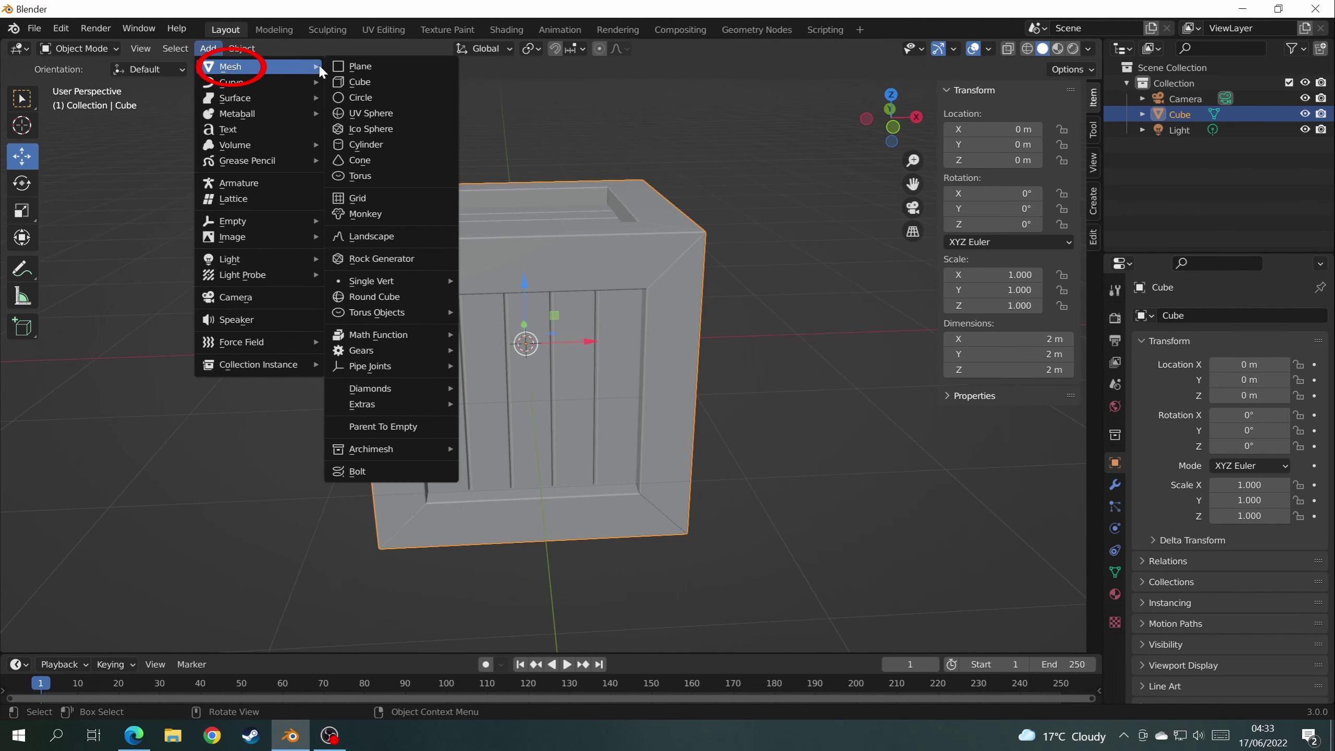
{"action": "left_click", "coordinate": [383, 84]}
{"action": "left_click", "coordinate": [382, 82]}
{"action": "middle_click_drag", "start_coordinate": [476, 220], "coordinate": [162, 169]}
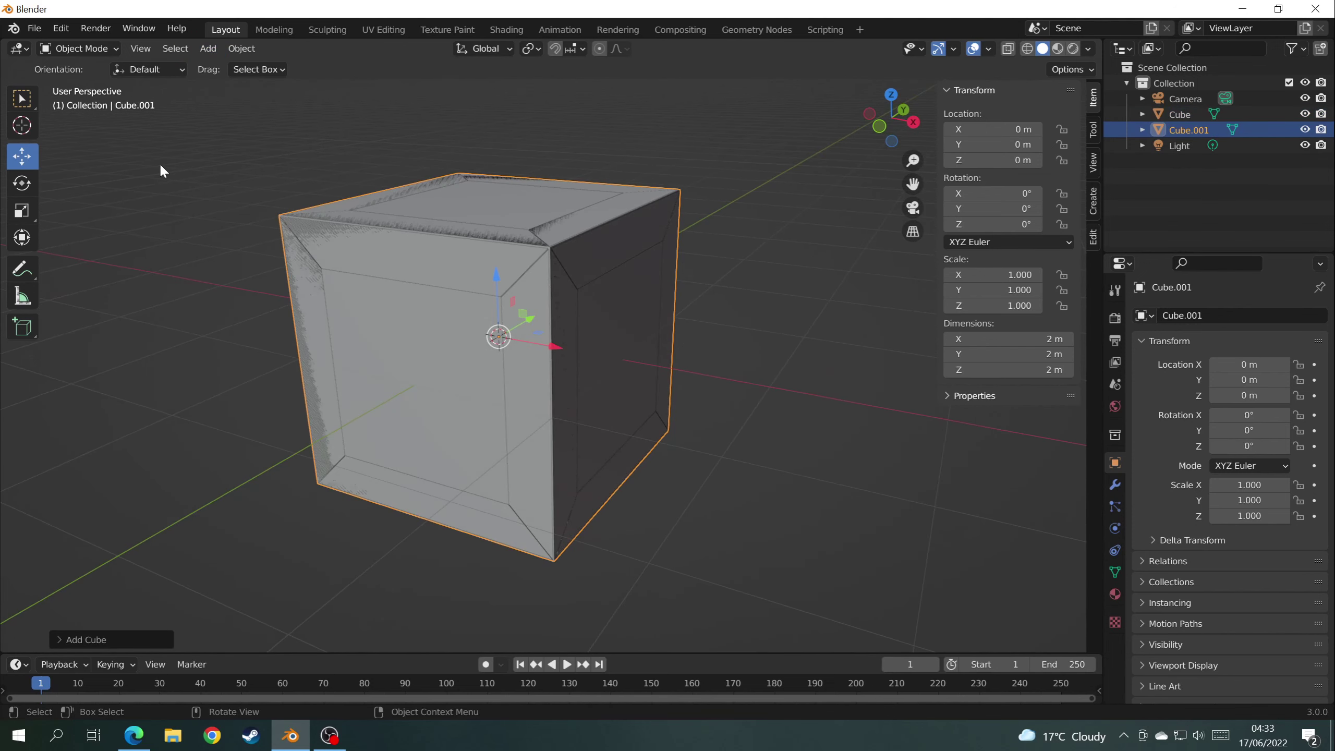
Scale the new cube uniformly to about 0.079 and move it along Y to about -0.949 m, into the crate's front panel.
{"action": "left_click", "coordinate": [24, 210]}
{"action": "left_click_drag", "start_coordinate": [493, 368], "coordinate": [499, 339]}
{"action": "left_click", "coordinate": [24, 157]}
{"action": "middle_click_drag", "start_coordinate": [310, 284], "coordinate": [565, 351]}
{"action": "left_click_drag", "start_coordinate": [545, 320], "coordinate": [426, 367]}
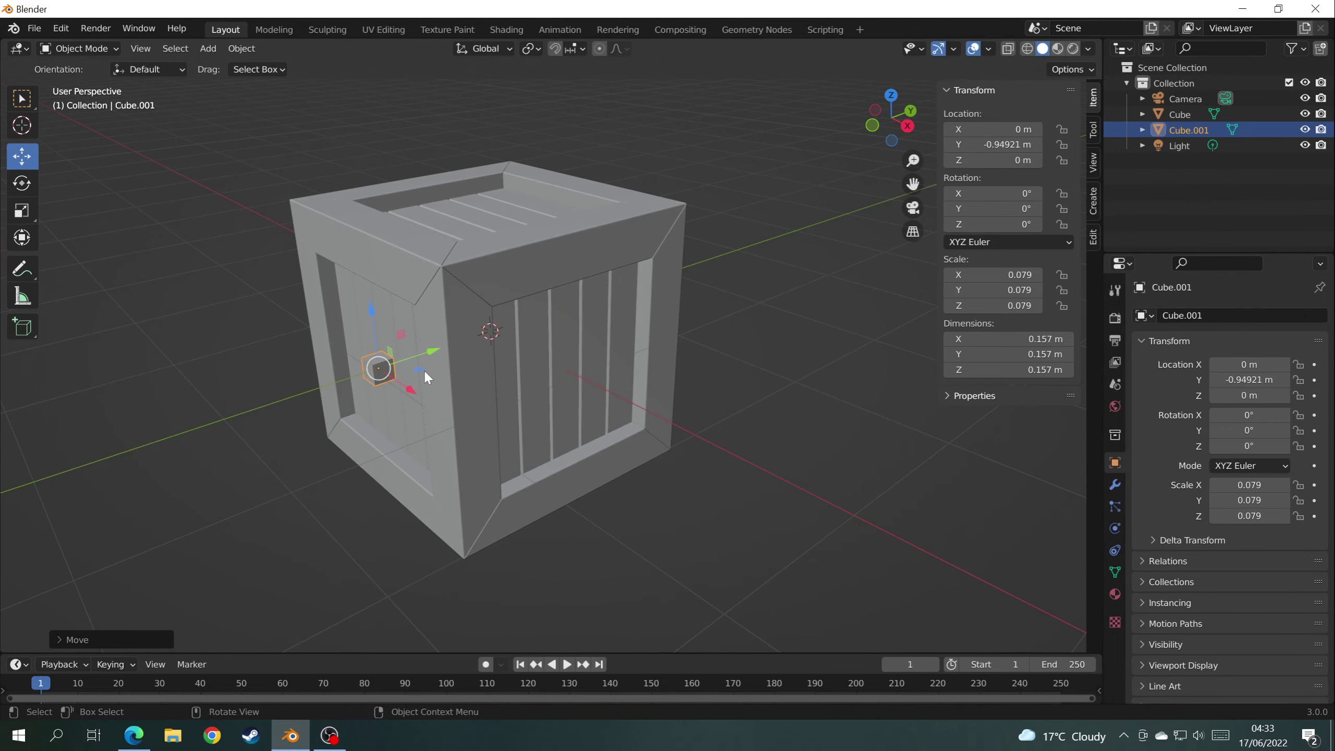
Thin the small cube to a Y scale of about 0.039 and stretch it along X to about 1.74 m.
{"action": "middle_click_drag", "start_coordinate": [425, 367], "coordinate": [417, 378]}
{"action": "scroll", "coordinate": [604, 315], "scroll_direction": "up", "scroll_amount": 8}
{"action": "scroll", "coordinate": [697, 269], "scroll_direction": "down", "scroll_amount": 4}
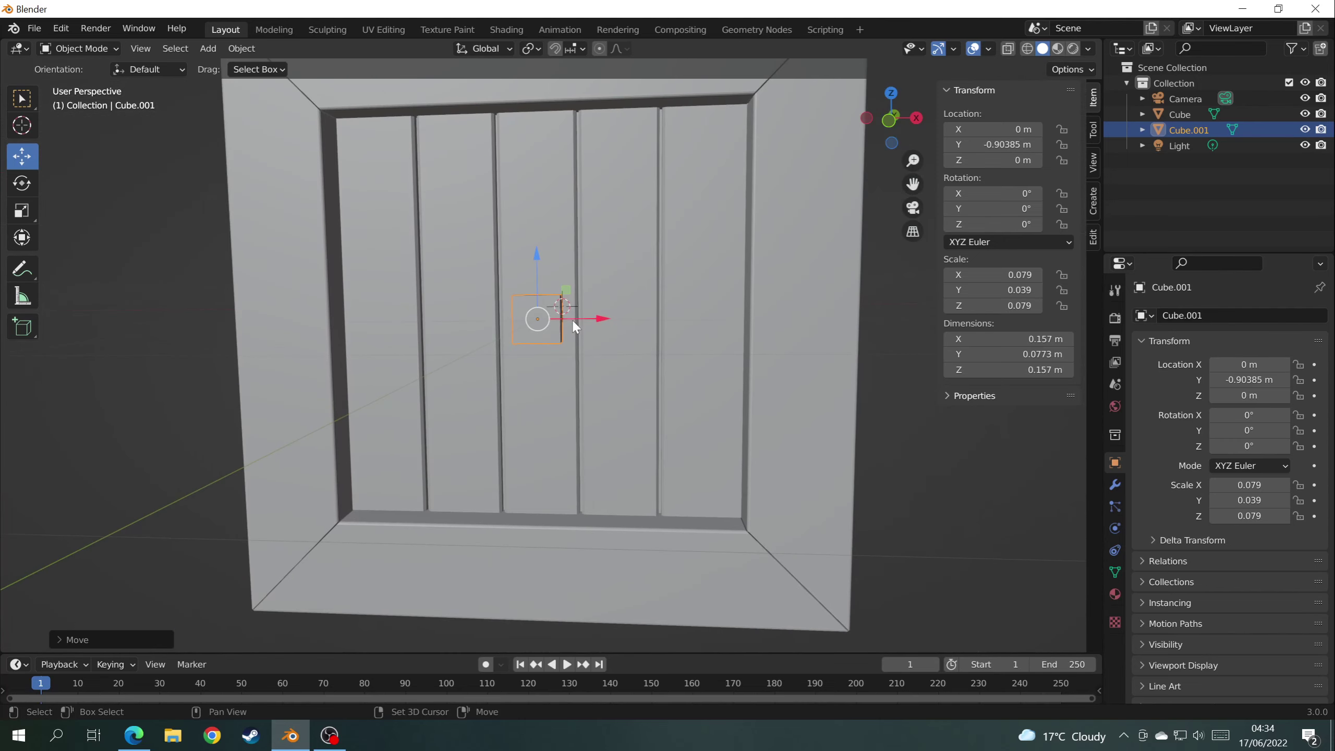
{"action": "left_click", "coordinate": [22, 215]}
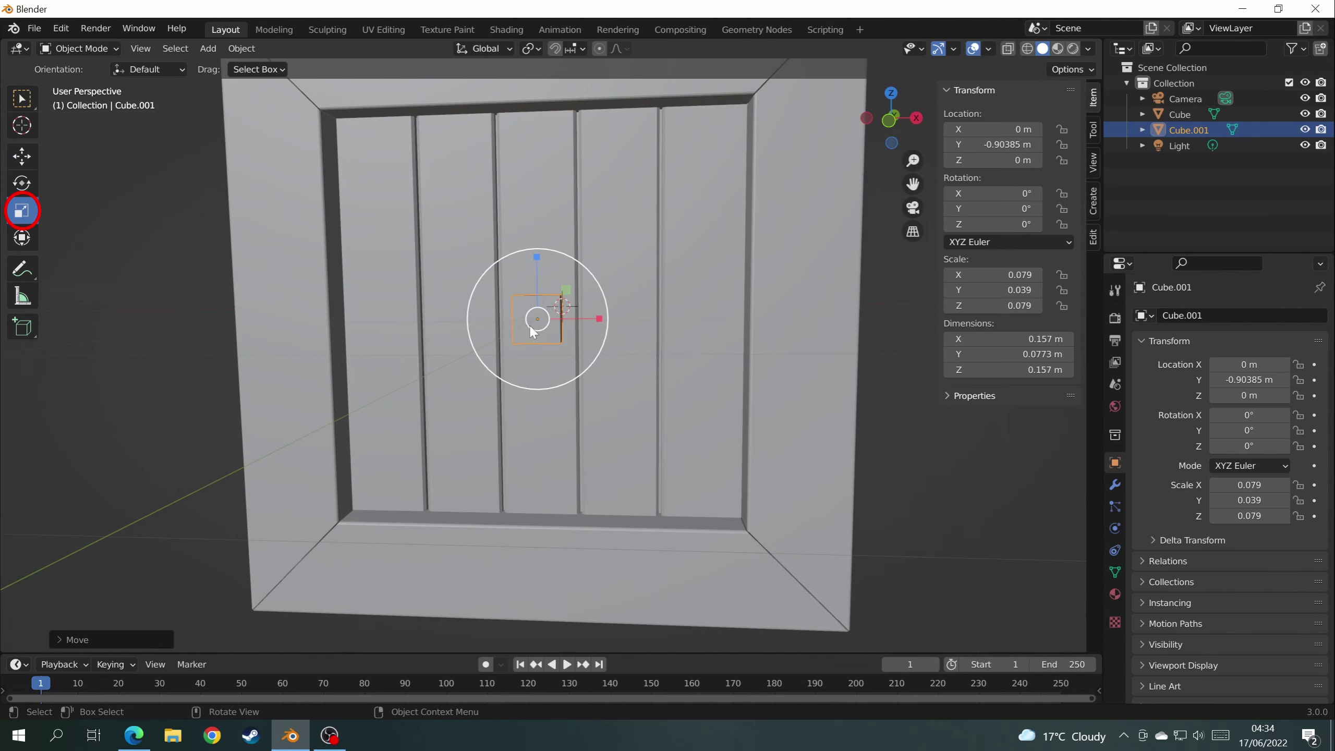
{"action": "left_click_drag", "start_coordinate": [601, 319], "coordinate": [169, 381]}
Set the new plank's Y rotation to 45° so it runs diagonally across the front panel.
{"action": "key", "text": "r"}
{"action": "middle_click_drag", "start_coordinate": [169, 382], "coordinate": [814, 236]}
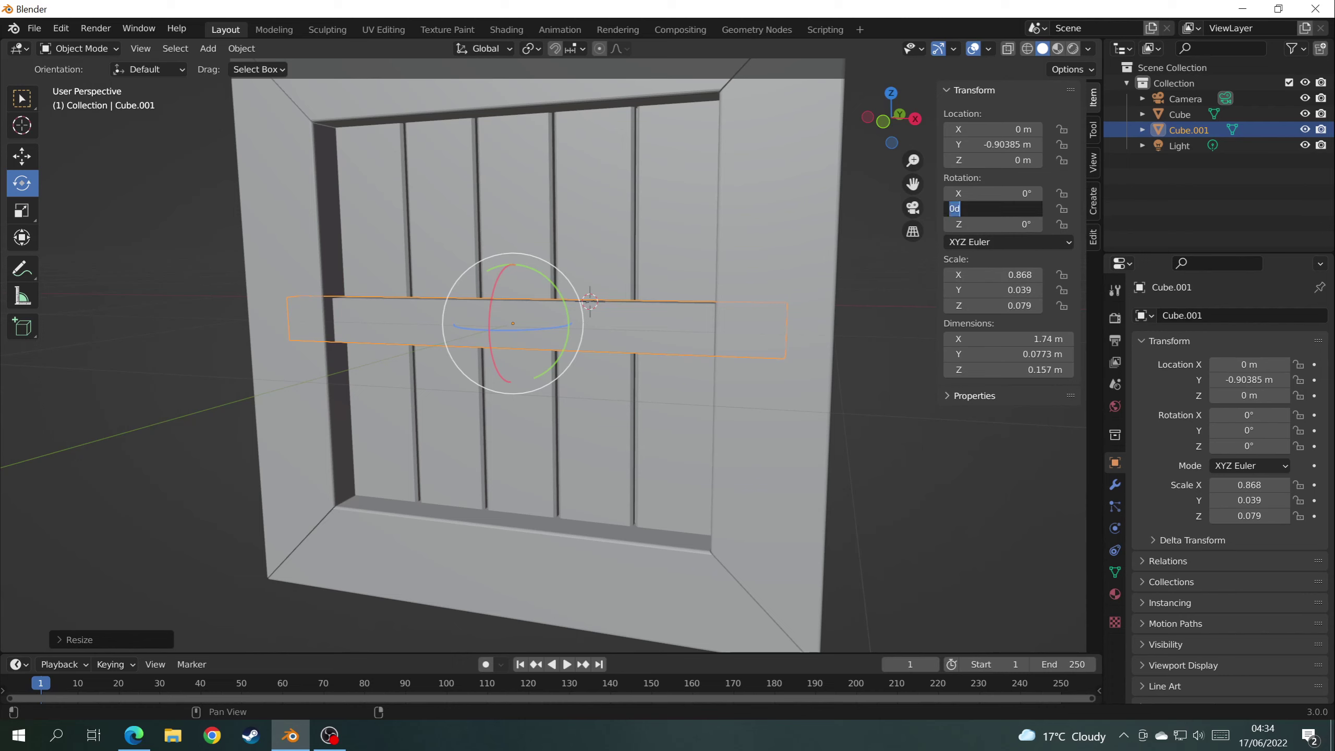
{"action": "type", "text": "45"}
{"action": "key", "text": "Return"}
Stretch the diagonal plank along its local X axis to about 1.93 m so both ends reach into the frame corners.
{"action": "middle_click_drag", "start_coordinate": [668, 317], "coordinate": [539, 378]}
{"action": "key", "text": "s"}
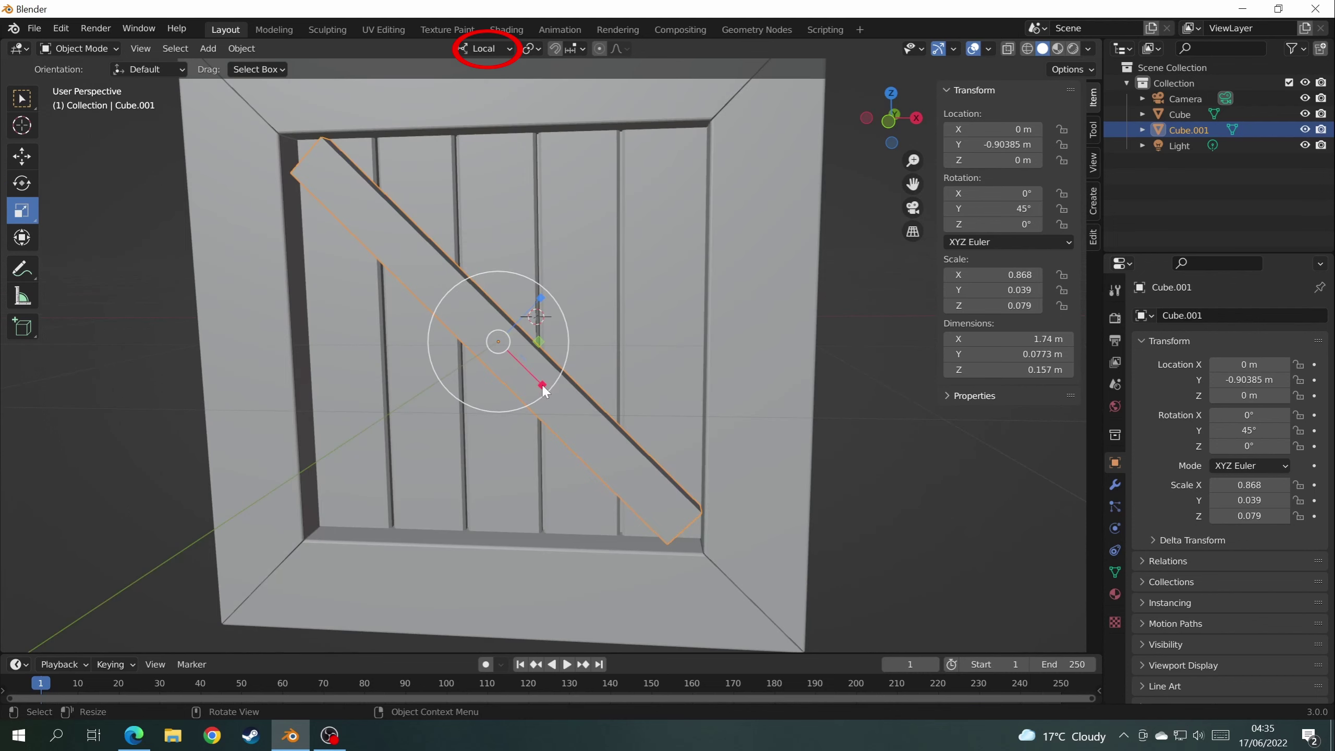
{"action": "left_click_drag", "start_coordinate": [543, 386], "coordinate": [546, 392]}
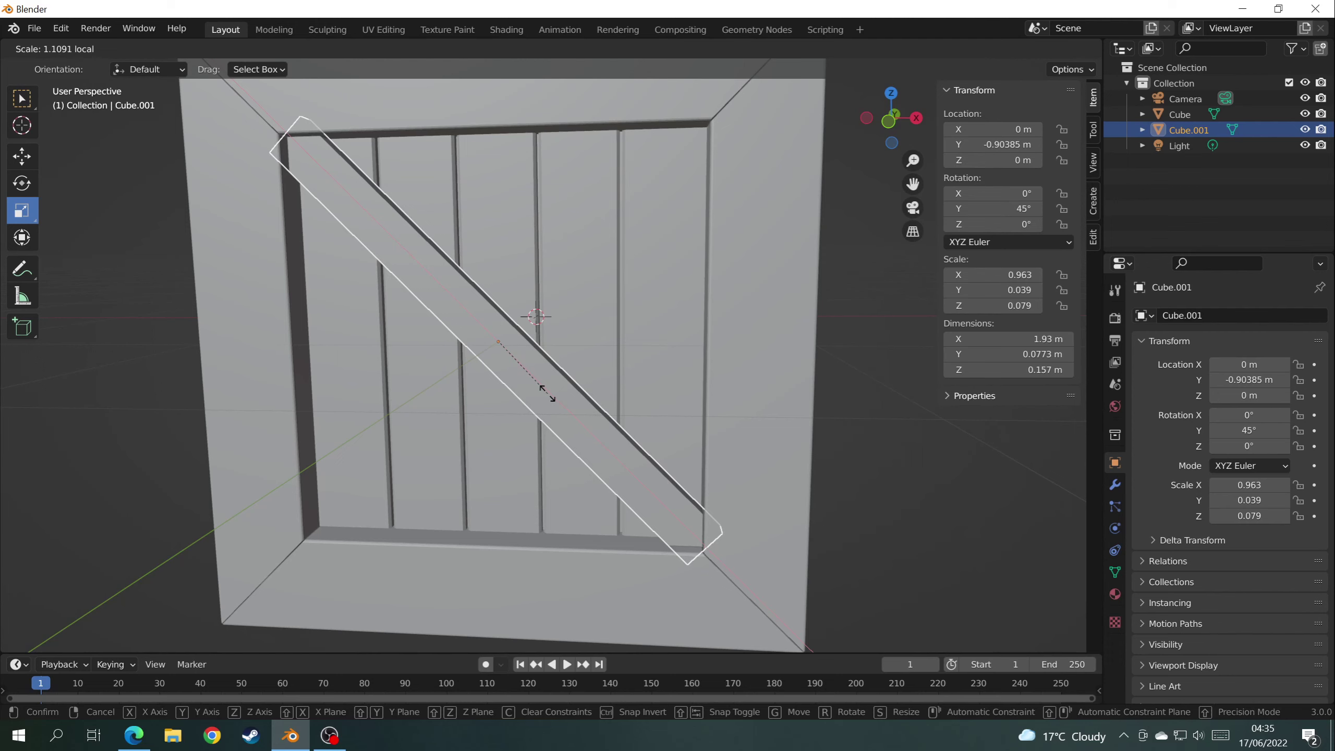
{"action": "left_click_drag", "start_coordinate": [547, 392], "coordinate": [546, 392]}
Duplicate the diagonal plank in place and set the copy's Y rotation to 135° to form a cross.
{"action": "middle_click_drag", "start_coordinate": [546, 392], "coordinate": [589, 247]}
{"action": "key", "text": "shift+d"}
{"action": "right_click", "coordinate": [522, 257]}
{"action": "left_click", "coordinate": [994, 209]}
{"action": "type", "text": "13"}
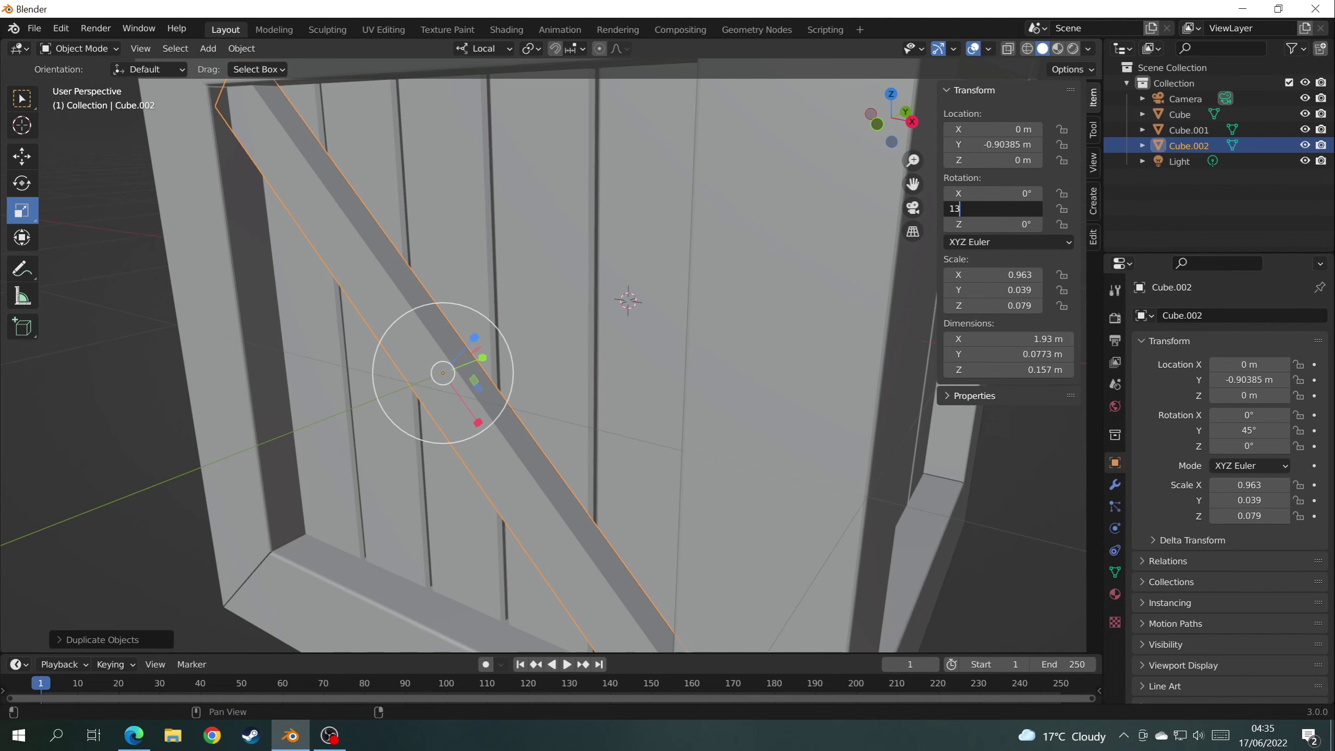
{"action": "type", "text": "5"}
{"action": "key", "text": "Return"}
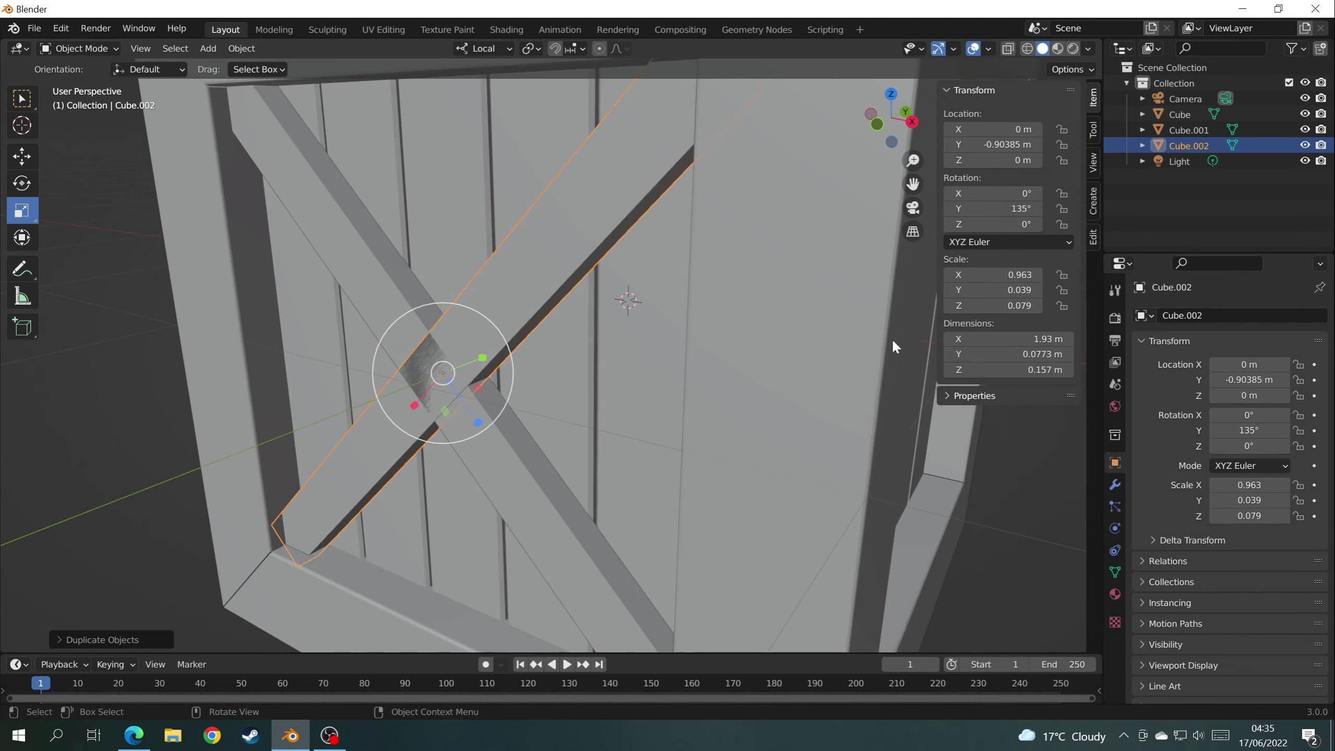
Move the 135° plank slightly inward along its local Y axis so it sits behind the first diagonal.
{"action": "middle_click_drag", "start_coordinate": [697, 350], "coordinate": [772, 326]}
{"action": "key", "text": "shift+space"}
{"action": "key", "text": "g"}
{"action": "middle_click_drag", "start_coordinate": [770, 319], "coordinate": [695, 322]}
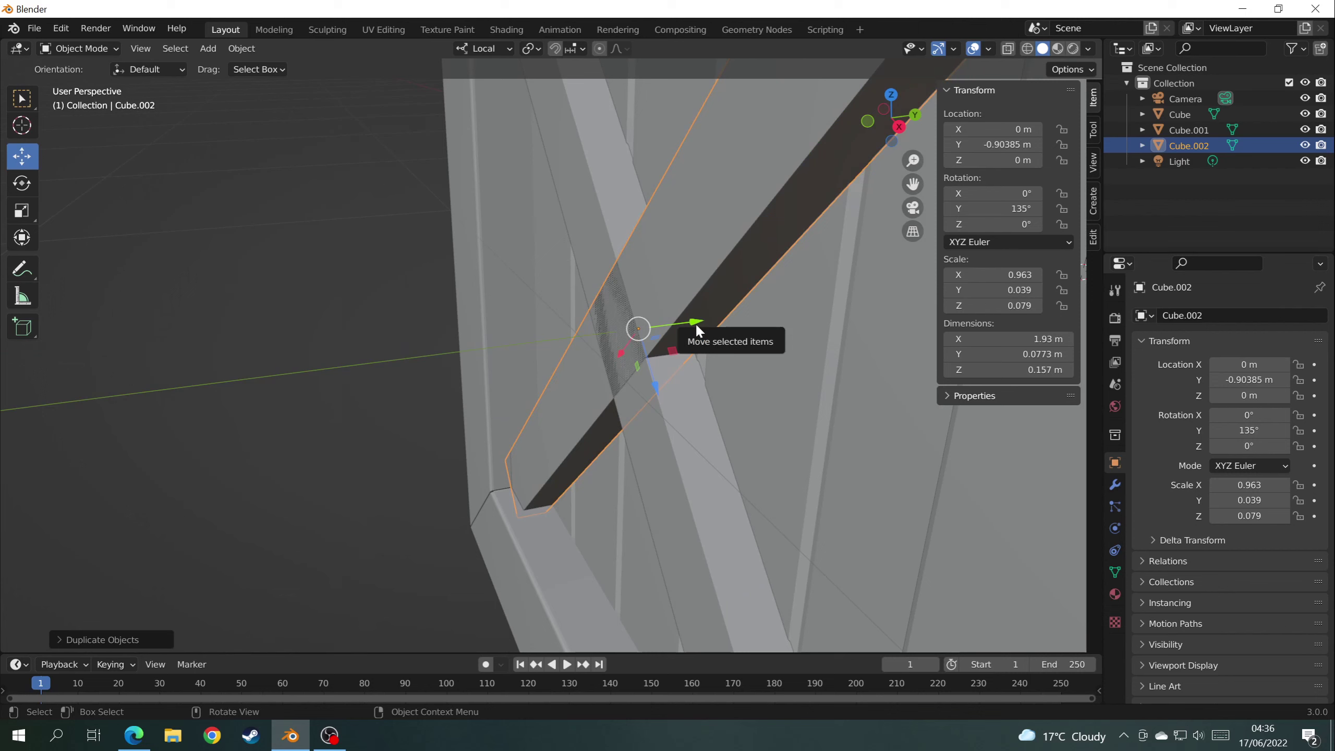
{"action": "left_click_drag", "start_coordinate": [695, 323], "coordinate": [708, 325]}
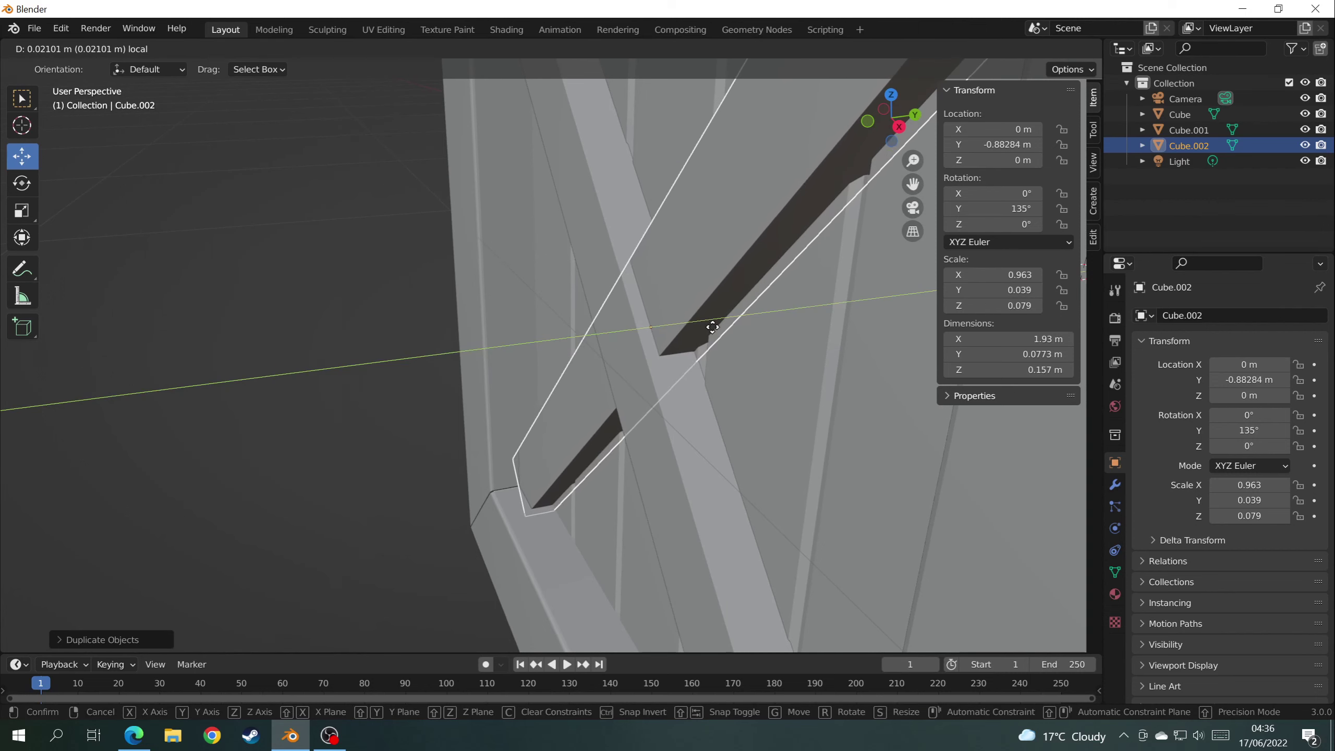
{"action": "left_click", "coordinate": [709, 321]}
Thin the 135° plank along local Y to about 0.067 m and shift it to about -0.899 m on Y.
{"action": "scroll", "coordinate": [709, 322], "scroll_direction": "up", "scroll_amount": 3}
{"action": "key", "text": "s"}
{"action": "key", "text": "y"}
{"action": "key", "text": "y"}
{"action": "left_click", "coordinate": [694, 376]}
{"action": "key", "text": "g"}
{"action": "key", "text": "y"}
{"action": "key", "text": "y"}
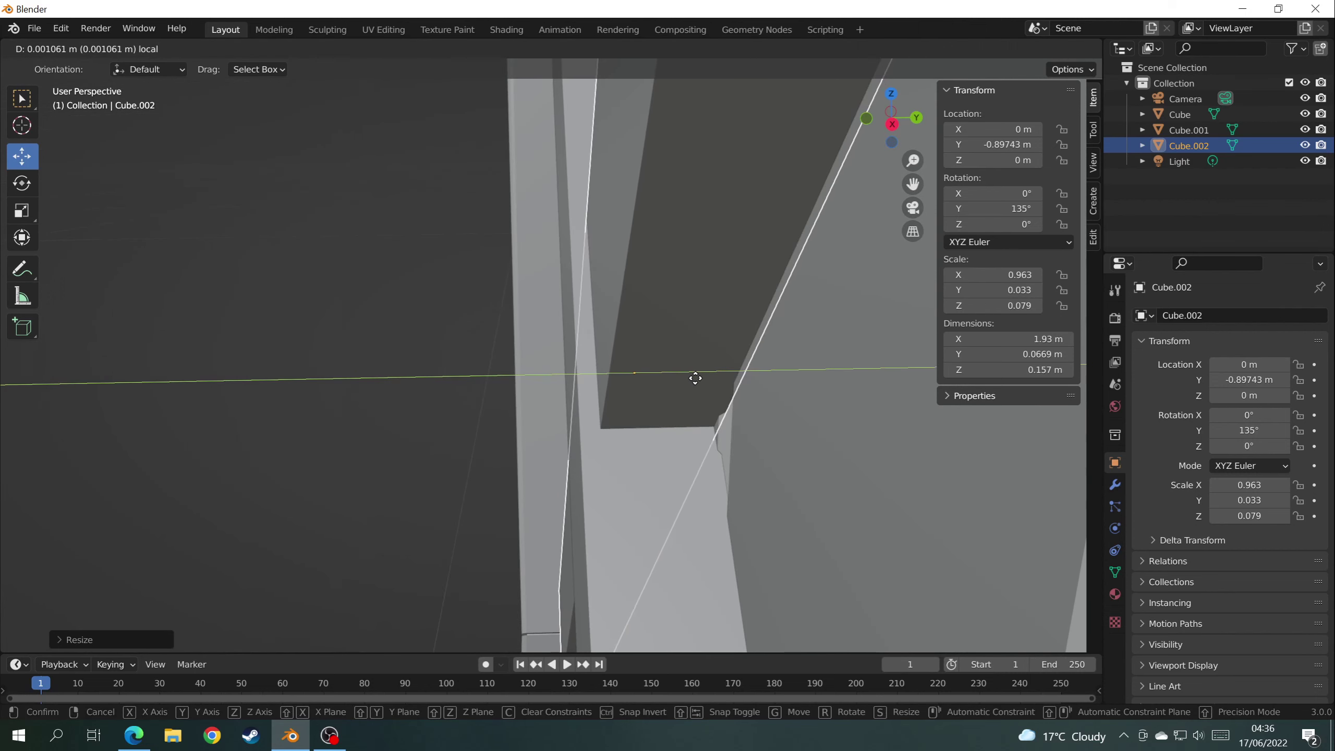
{"action": "left_click", "coordinate": [693, 379]}
Bevel the two long outer edges of the 45° plank in Edit Mode with one segment about 0.12 m wide, then return to Object Mode.
{"action": "middle_click_drag", "start_coordinate": [692, 379], "coordinate": [393, 190]}
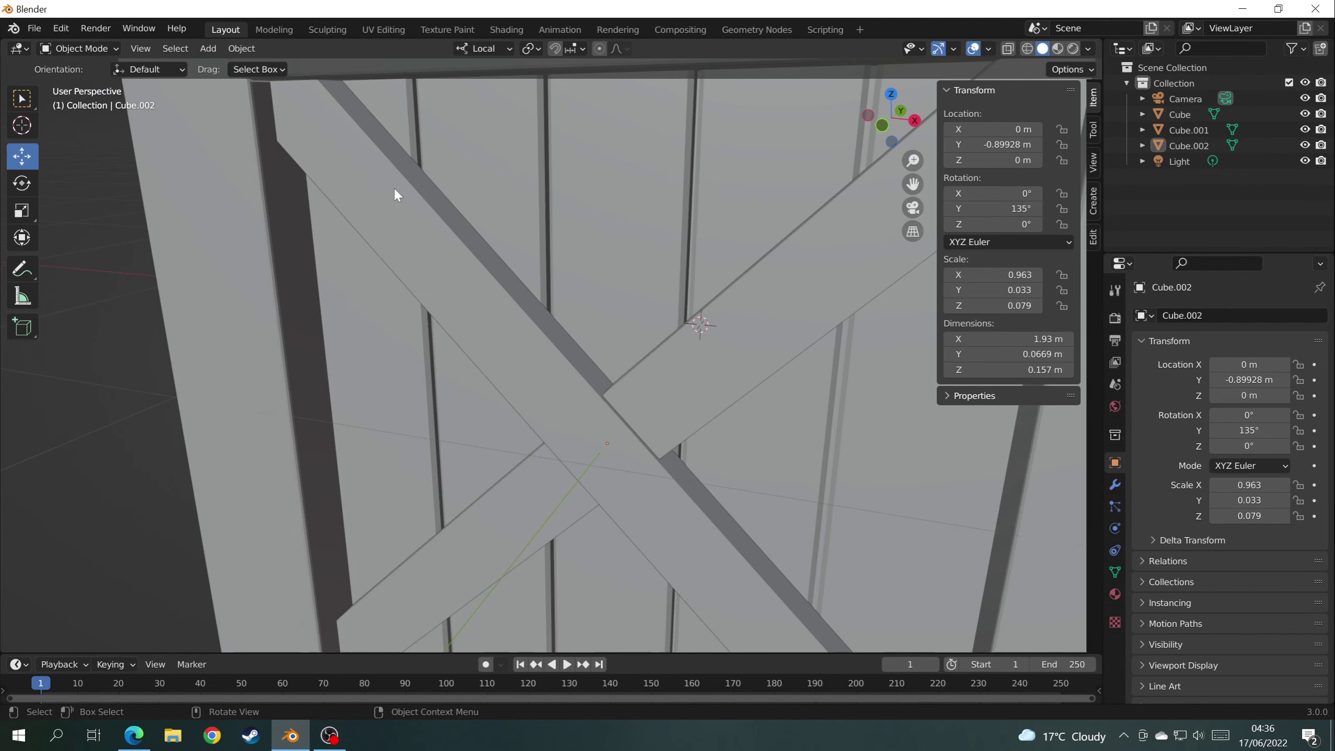
{"action": "left_click", "coordinate": [393, 189]}
{"action": "left_click", "coordinate": [86, 48]}
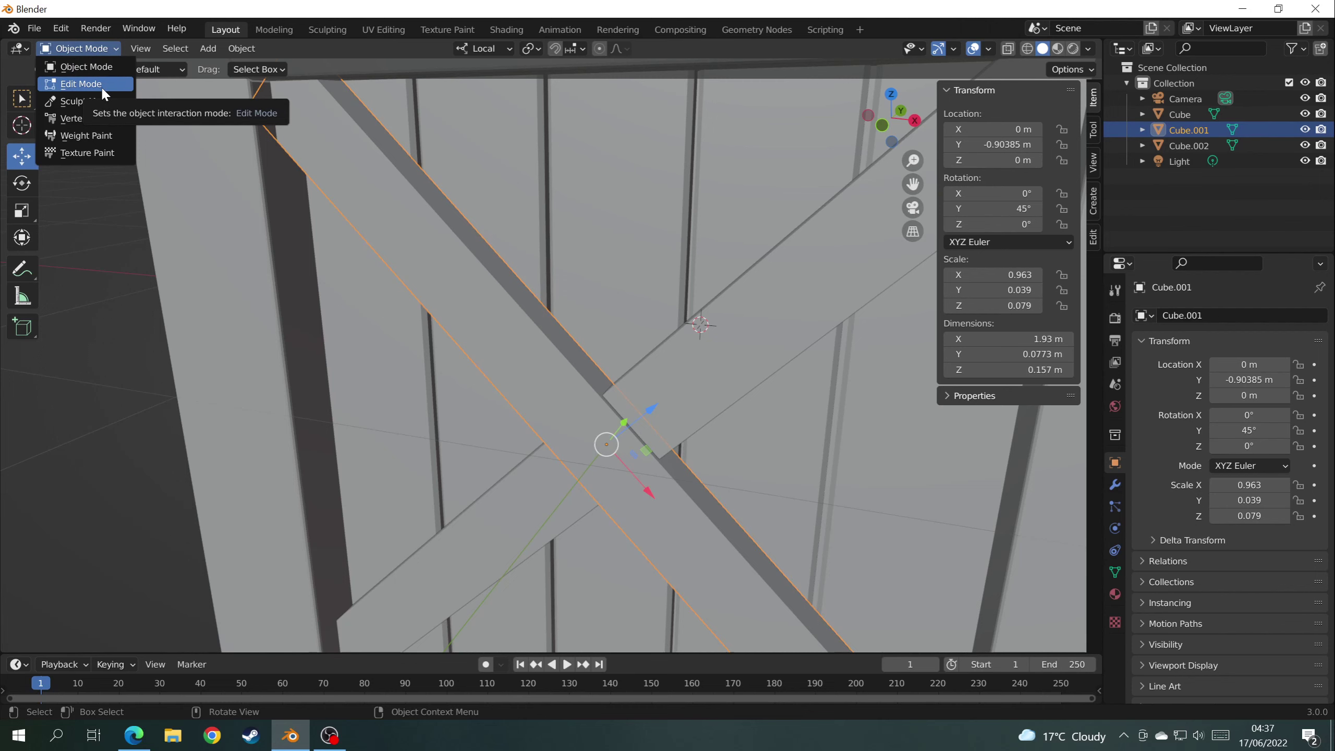
{"action": "left_click", "coordinate": [100, 85]}
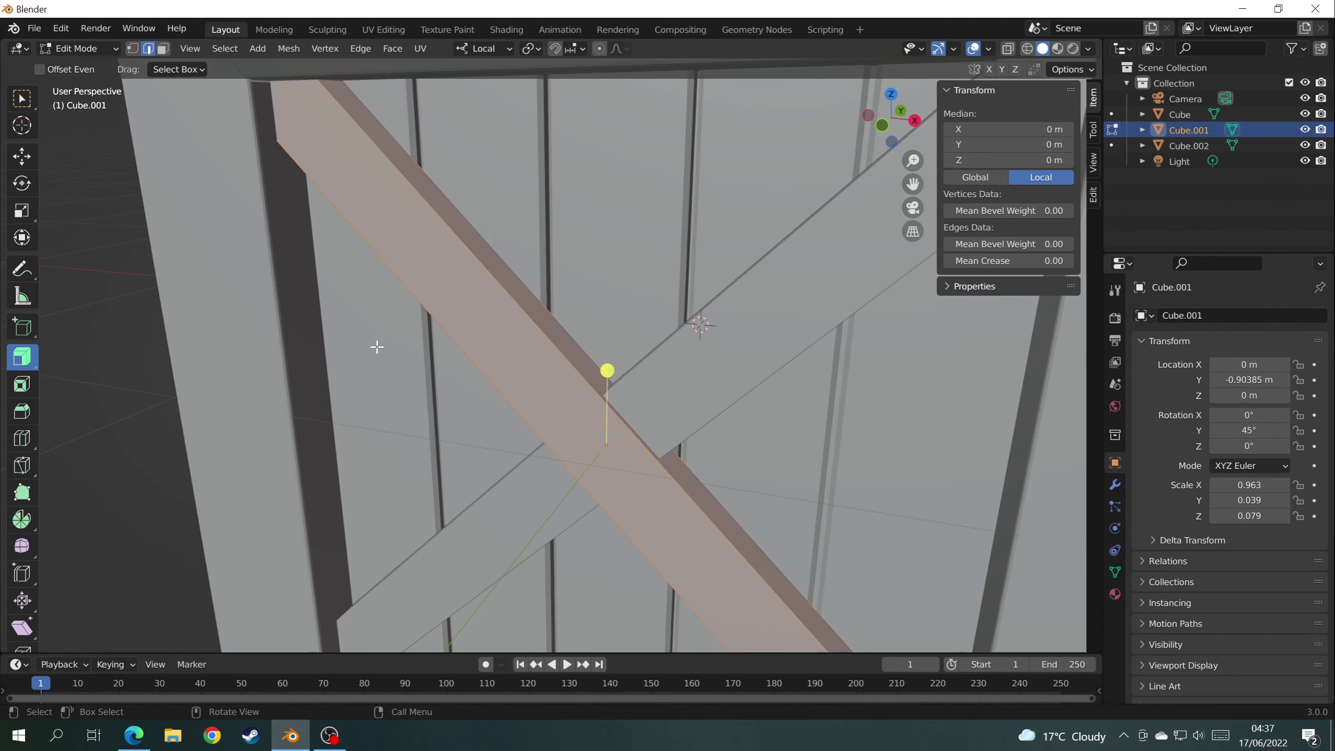
{"action": "left_click", "coordinate": [163, 49]}
{"action": "left_click", "coordinate": [149, 49]}
{"action": "left_click", "coordinate": [459, 253]}
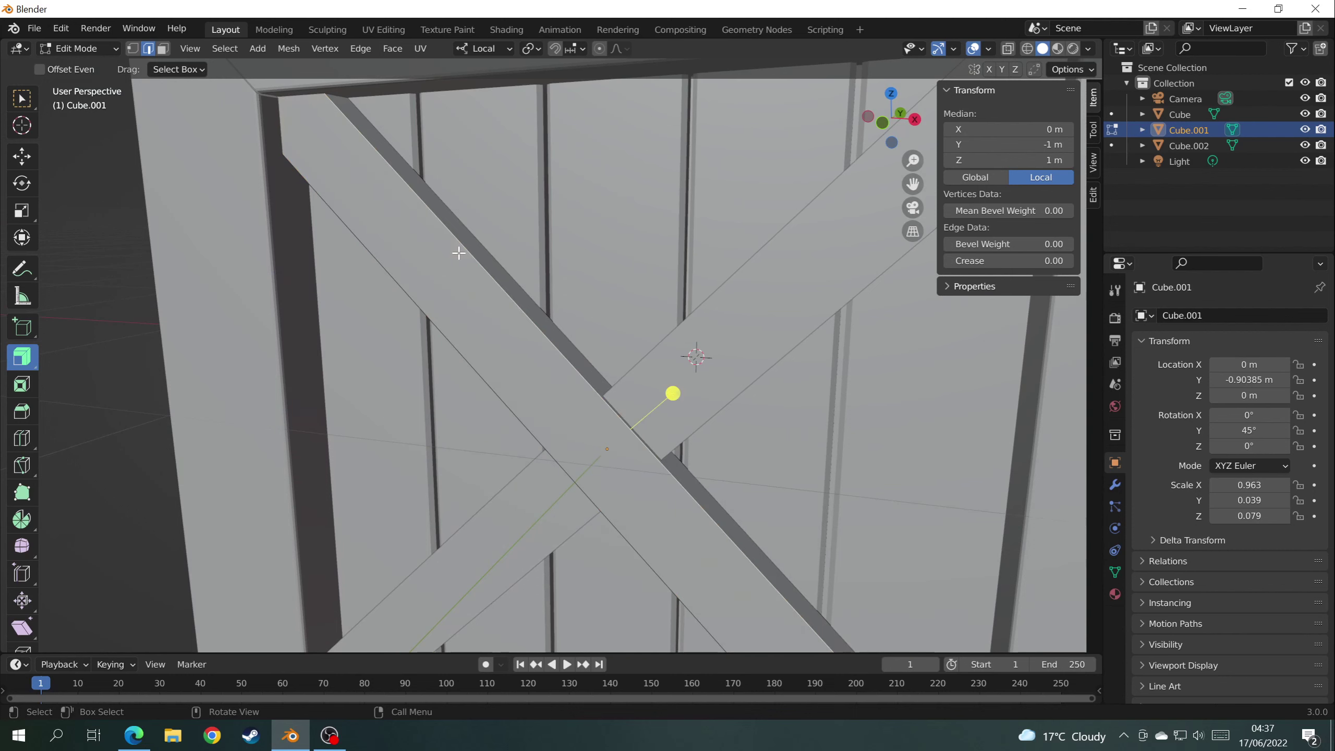
{"action": "left_click", "coordinate": [434, 312], "text": "shift"}
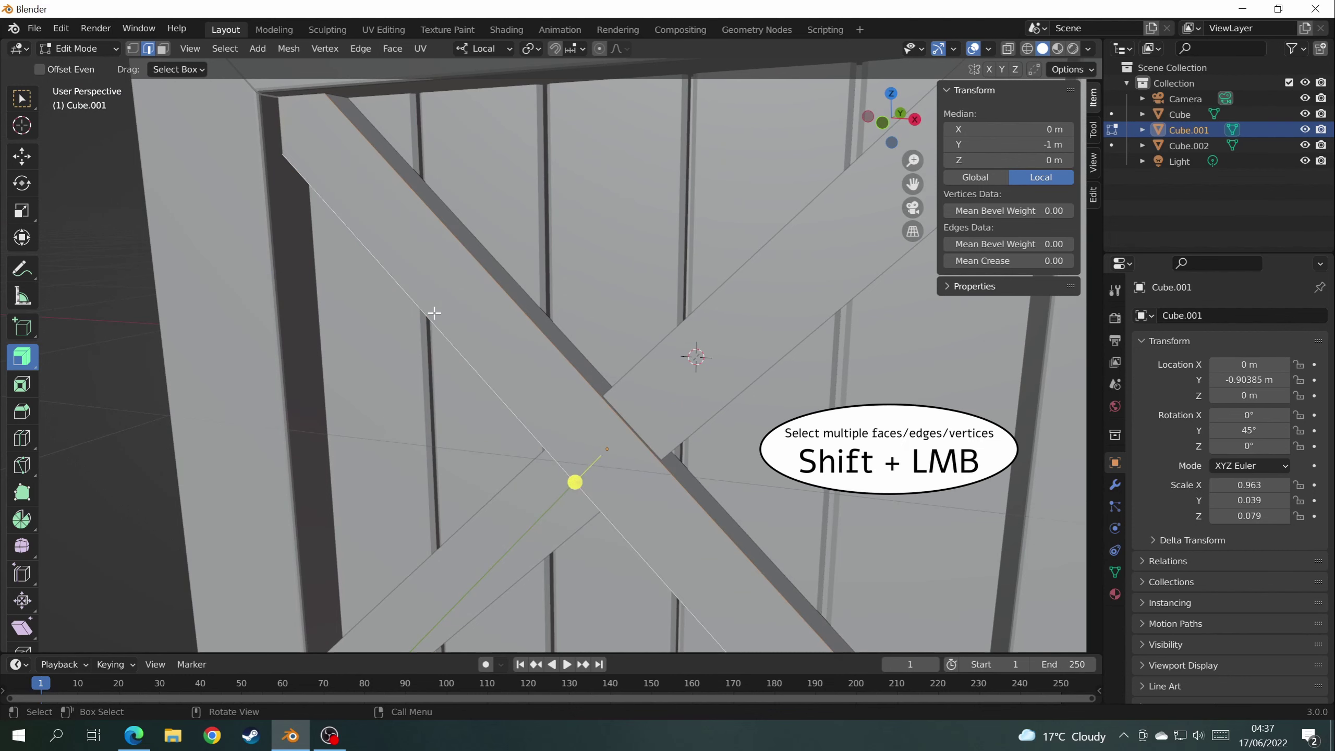
{"action": "key", "text": "ctrl+b"}
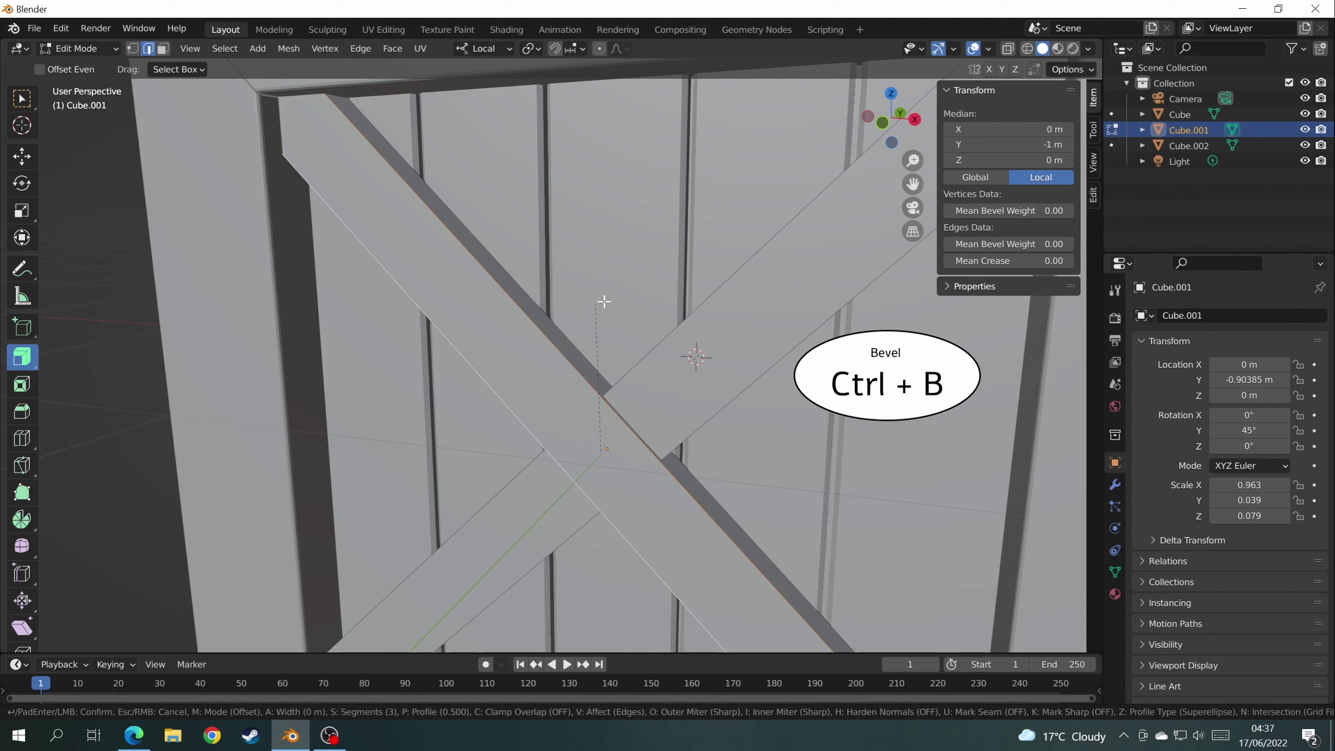
{"action": "scroll", "coordinate": [316, 440], "scroll_direction": "down", "scroll_amount": 2}
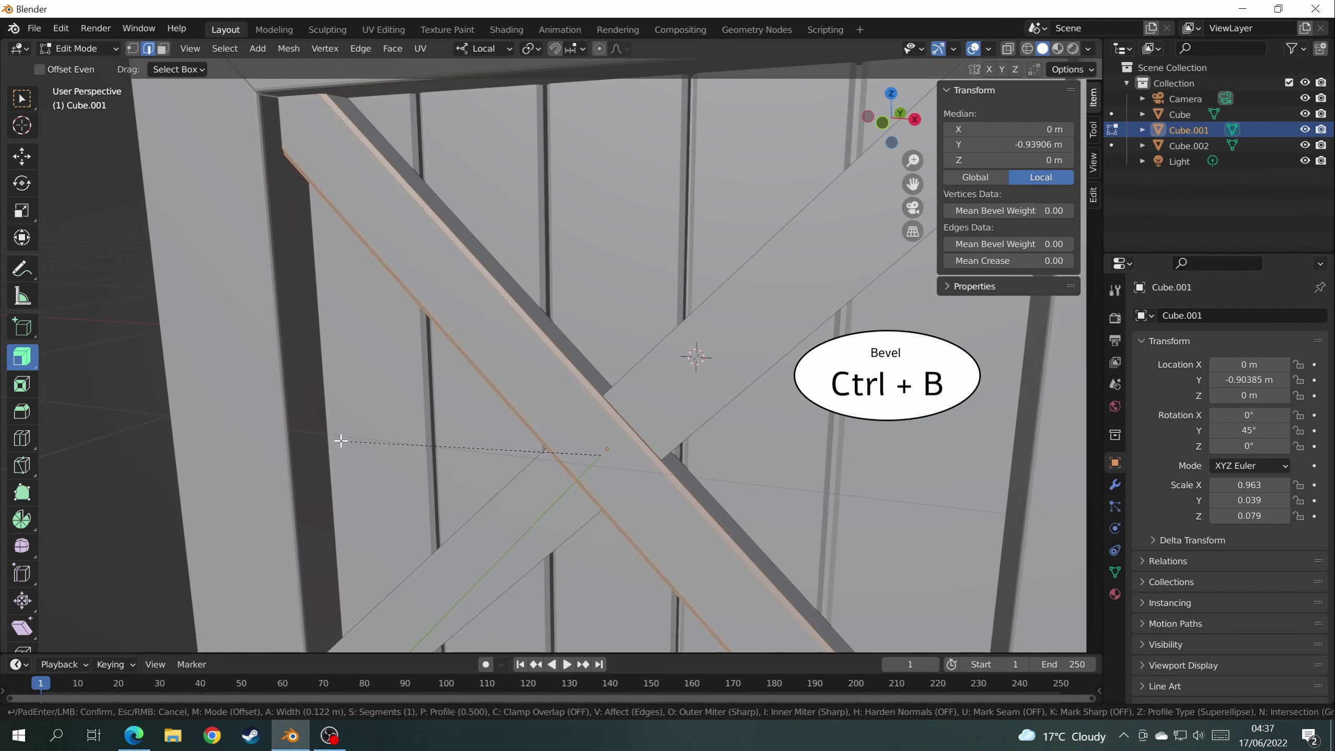
{"action": "left_click", "coordinate": [587, 424]}
{"action": "scroll", "coordinate": [587, 423], "scroll_direction": "down", "scroll_amount": 5}
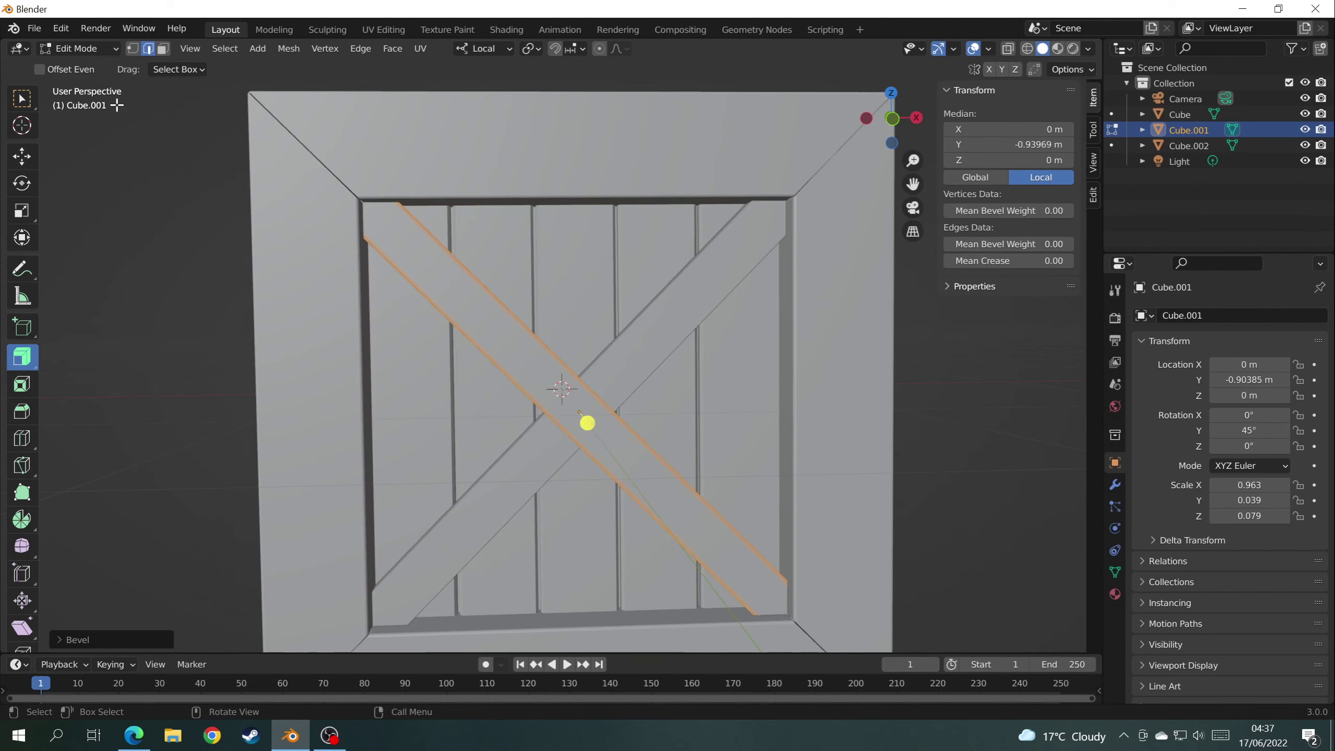
{"action": "left_click", "coordinate": [75, 48]}
{"action": "left_click", "coordinate": [78, 67]}
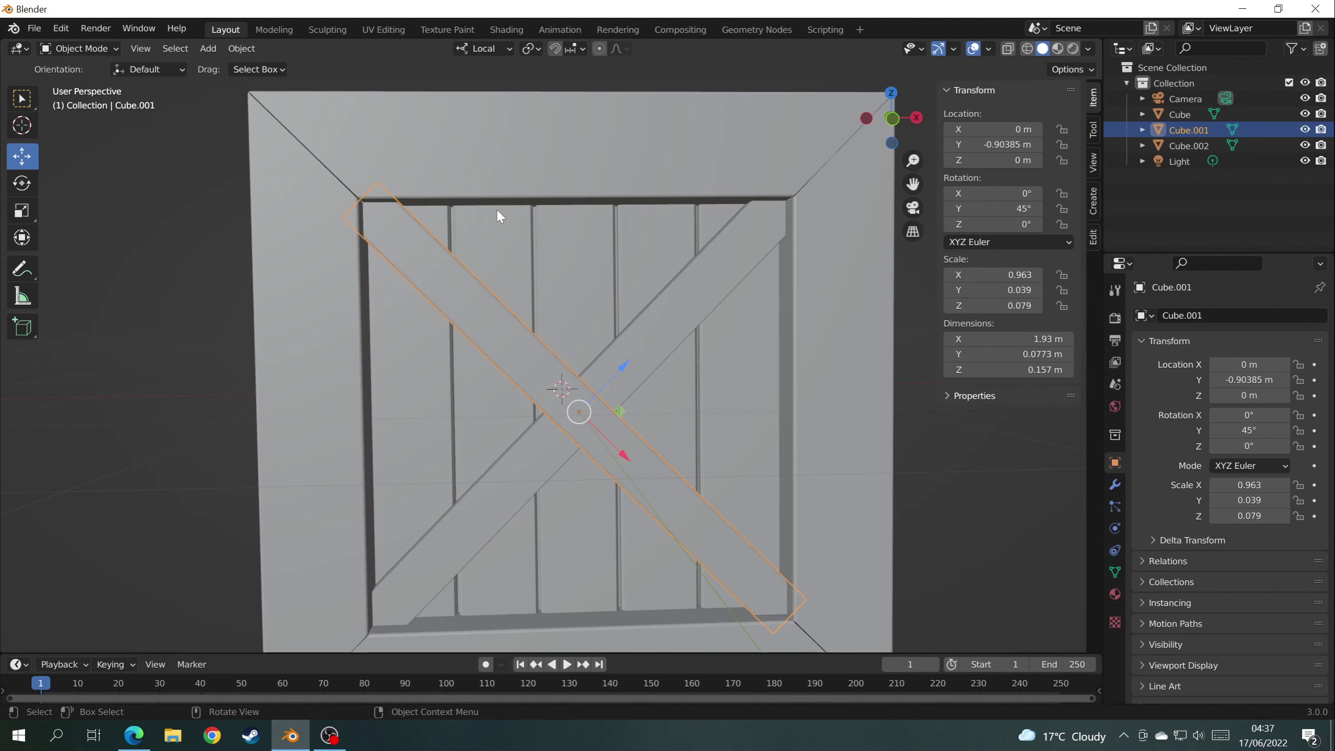
Bevel the two long outer edges of the 135° plank in Edit Mode and return to Object Mode.
{"action": "left_click", "coordinate": [677, 317]}
{"action": "scroll", "coordinate": [619, 368], "scroll_direction": "up", "scroll_amount": 6}
{"action": "mouse_move", "coordinate": [592, 387]}
{"action": "middle_mouse_down"}
{"action": "mouse_move", "coordinate": [506, 369]}
{"action": "mouse_move", "coordinate": [620, 416]}
{"action": "mouse_move", "coordinate": [592, 397]}
{"action": "middle_mouse_up"}
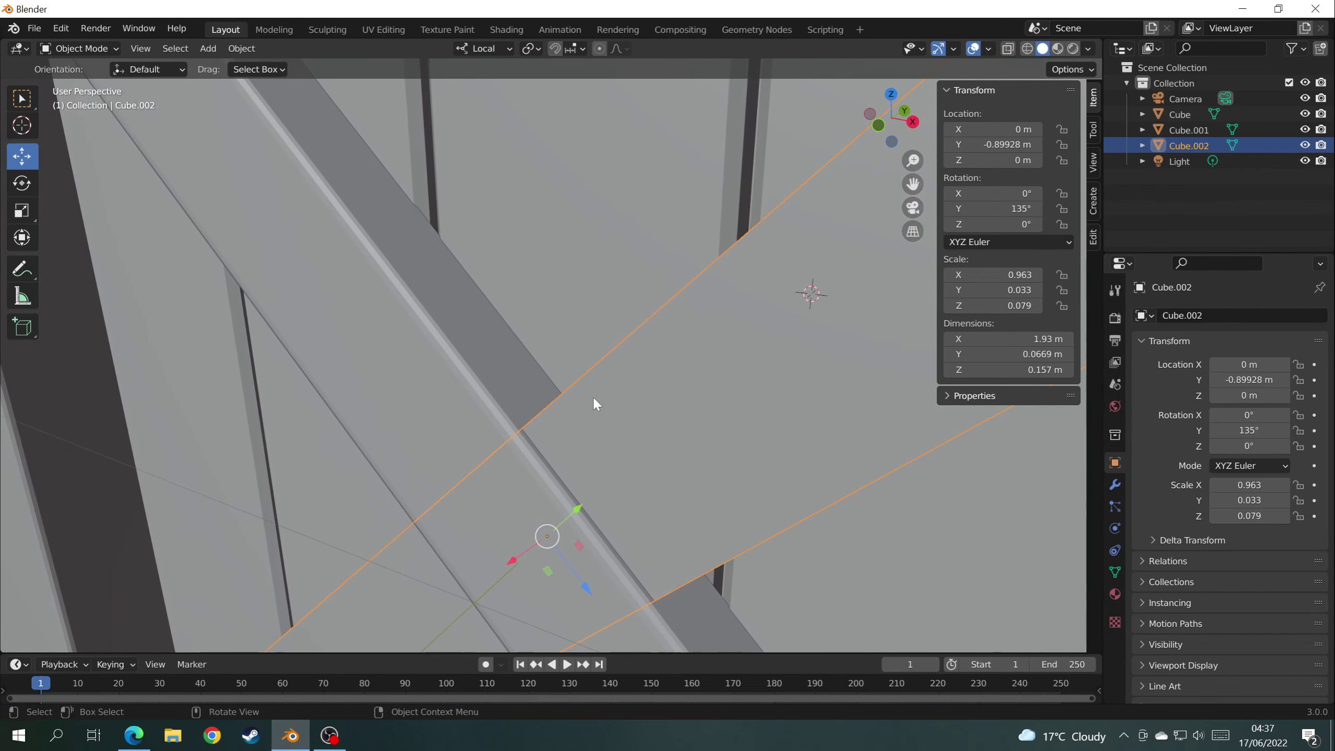
{"action": "left_click", "coordinate": [75, 48]}
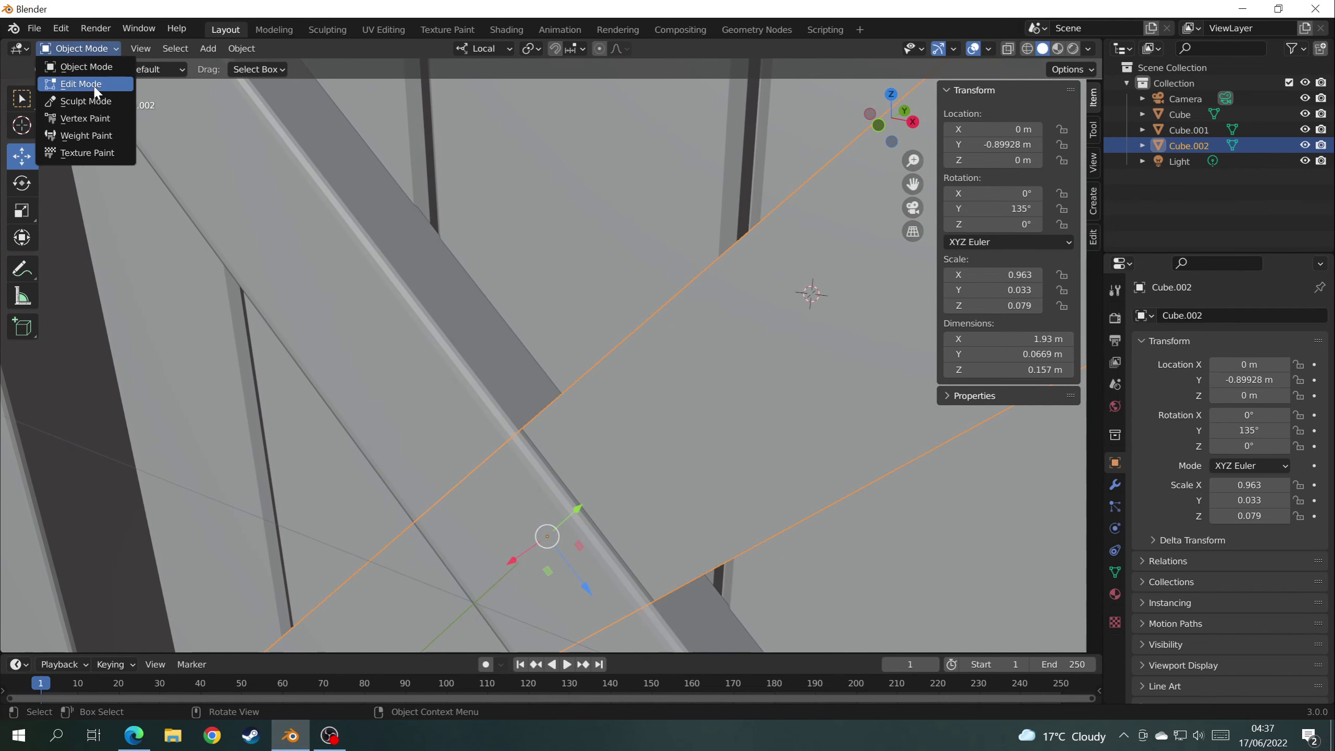
{"action": "left_click", "coordinate": [93, 83]}
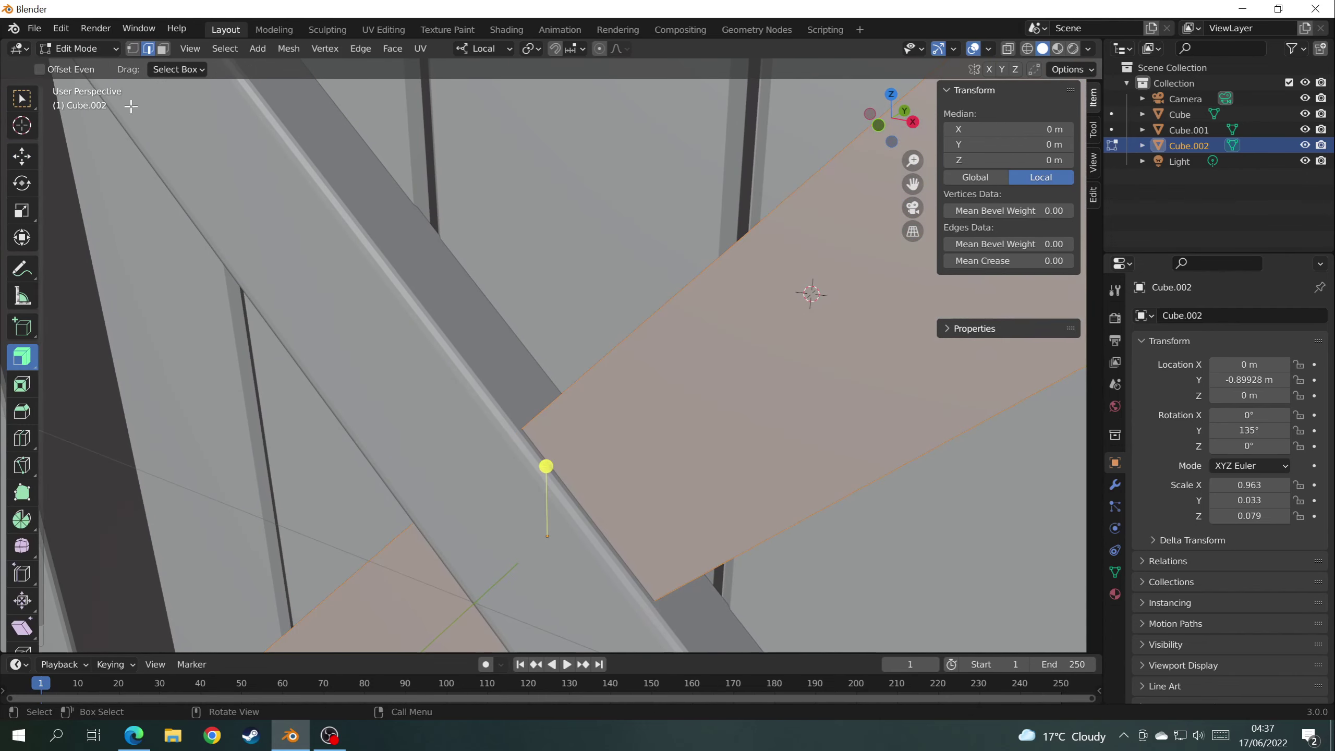
{"action": "left_click", "coordinate": [640, 342], "text": "shift"}
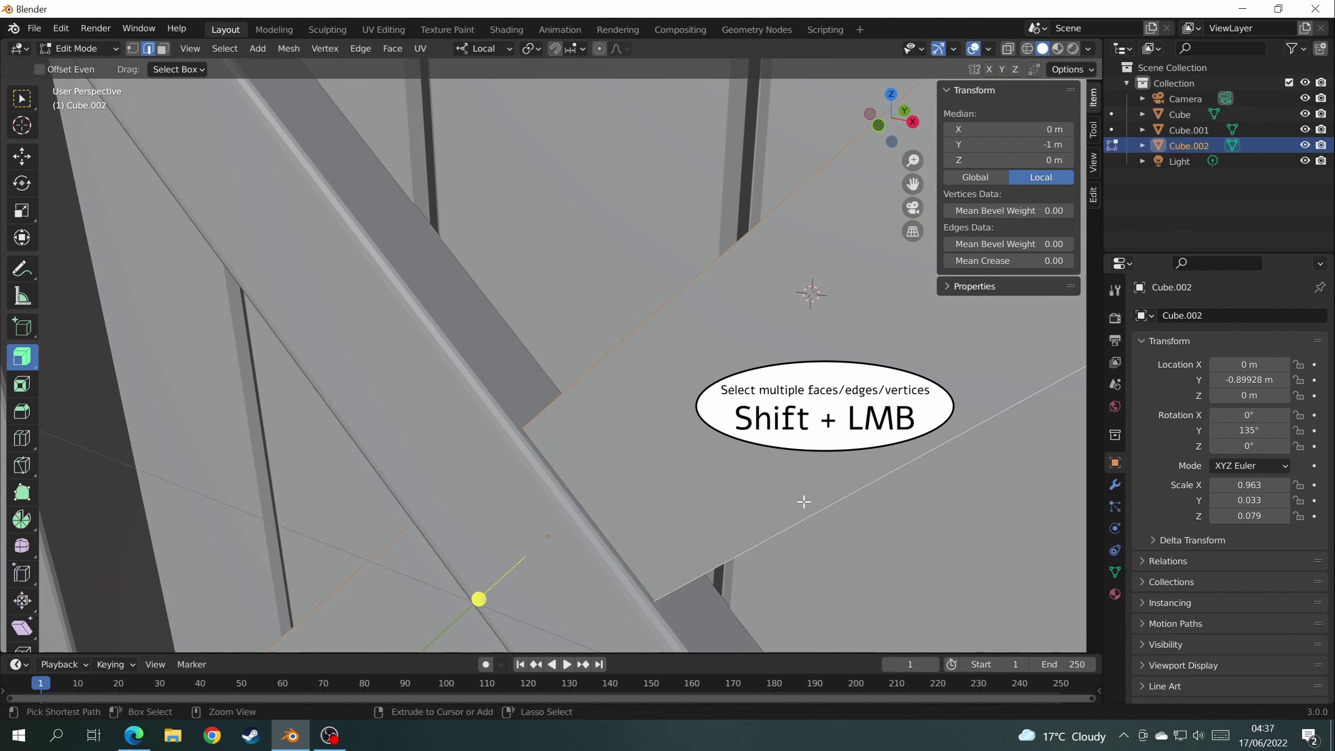
{"action": "key", "text": "ctrl+b"}
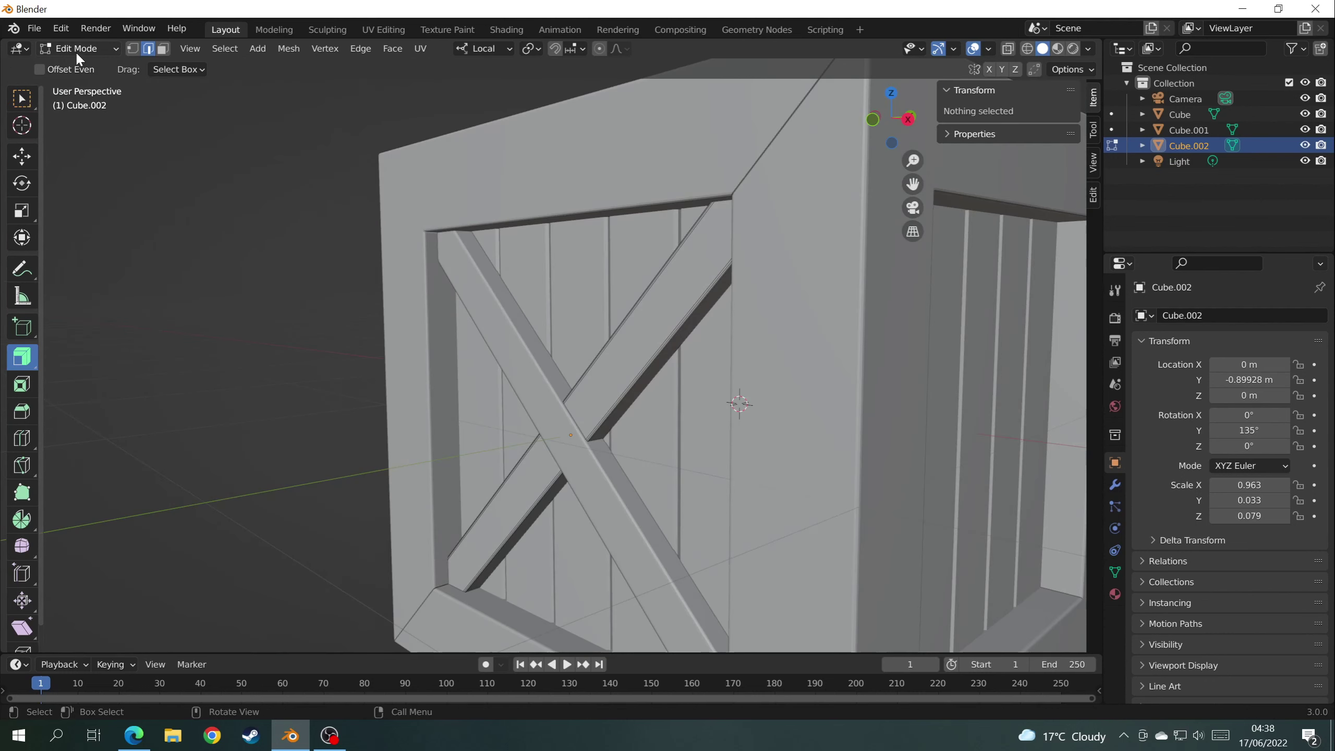
{"action": "left_click", "coordinate": [75, 50]}
{"action": "left_click", "coordinate": [79, 36]}
Select both diagonal planks, with the 135° one active, and join them into a single cross object.
{"action": "scroll", "coordinate": [547, 360], "scroll_direction": "up", "scroll_amount": 3}
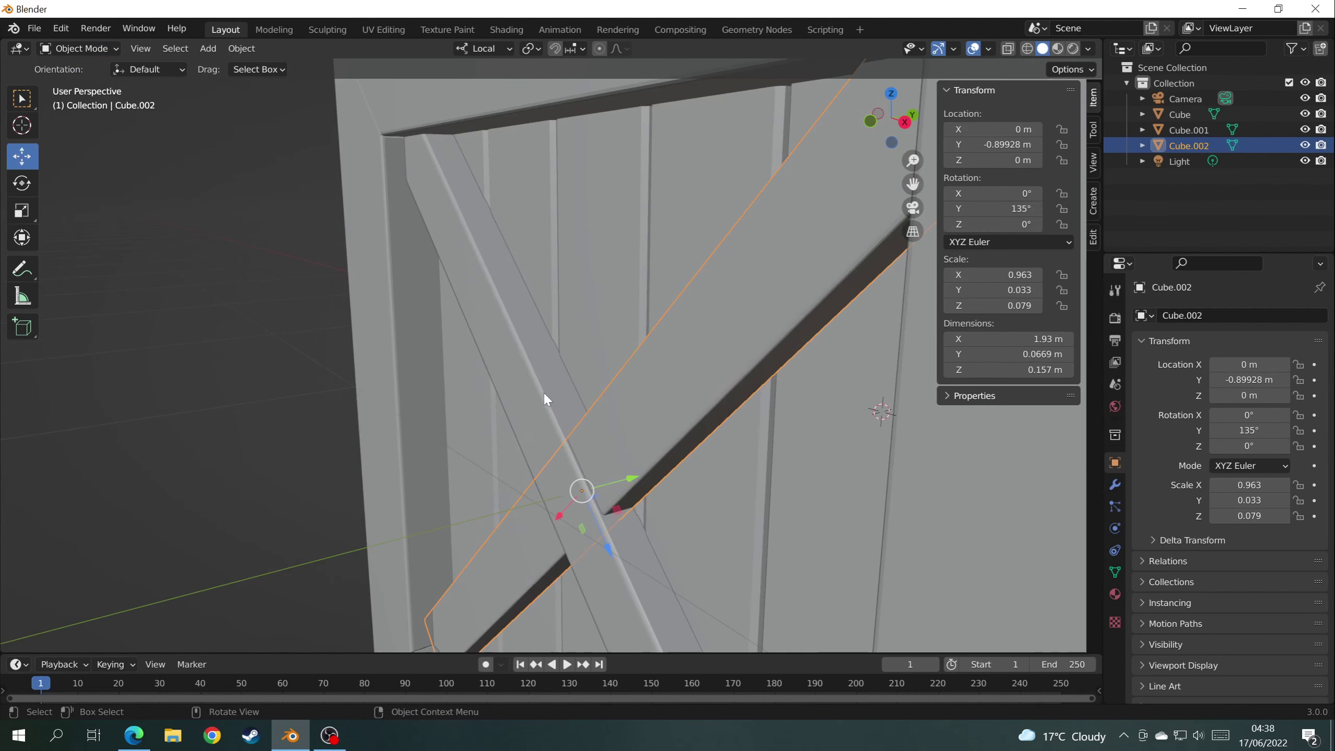
{"action": "left_click", "coordinate": [542, 388], "text": "shift"}
{"action": "left_click", "coordinate": [637, 401], "text": "shift"}
{"action": "middle_click_drag", "start_coordinate": [638, 401], "coordinate": [193, 151]}
{"action": "left_click", "coordinate": [253, 50]}
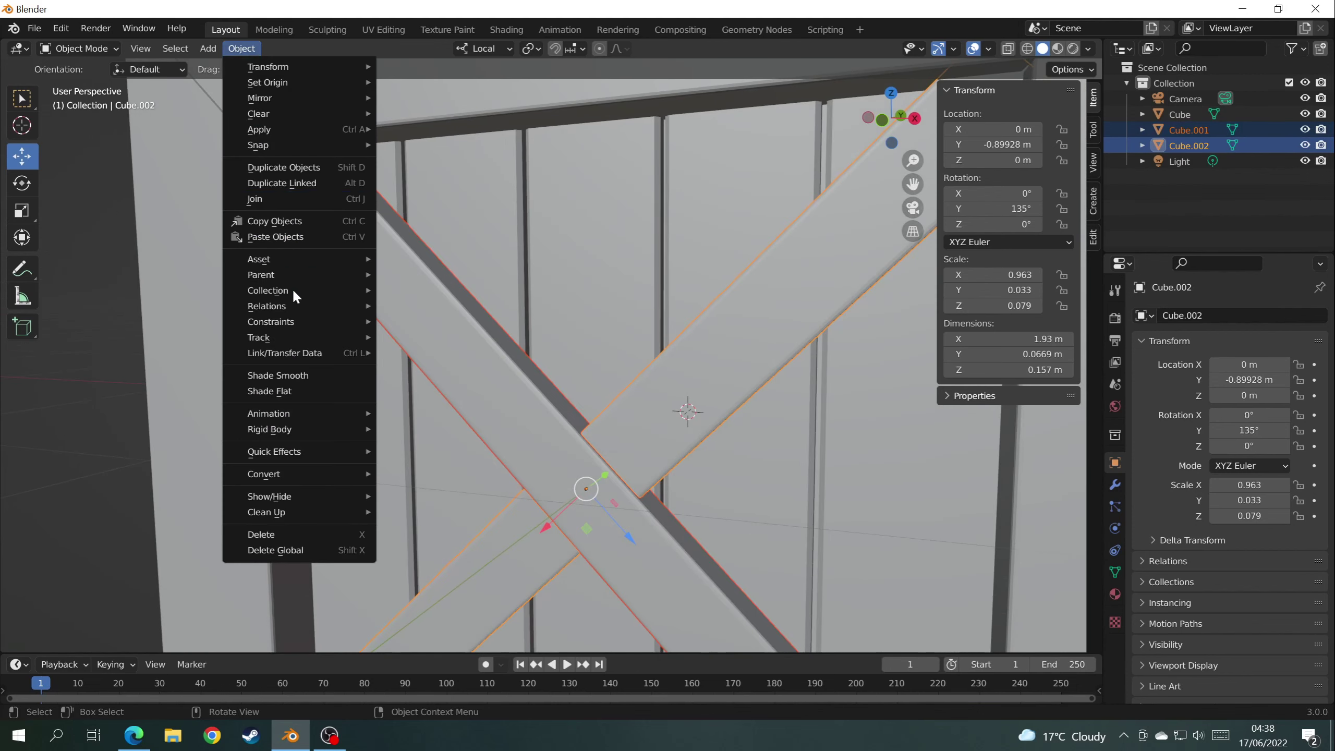
{"action": "left_click", "coordinate": [282, 200]}
Try setting the joined cross's origin to the 3D cursor and applying its rotation and scale.
{"action": "scroll", "coordinate": [534, 268], "scroll_direction": "down", "scroll_amount": 6}
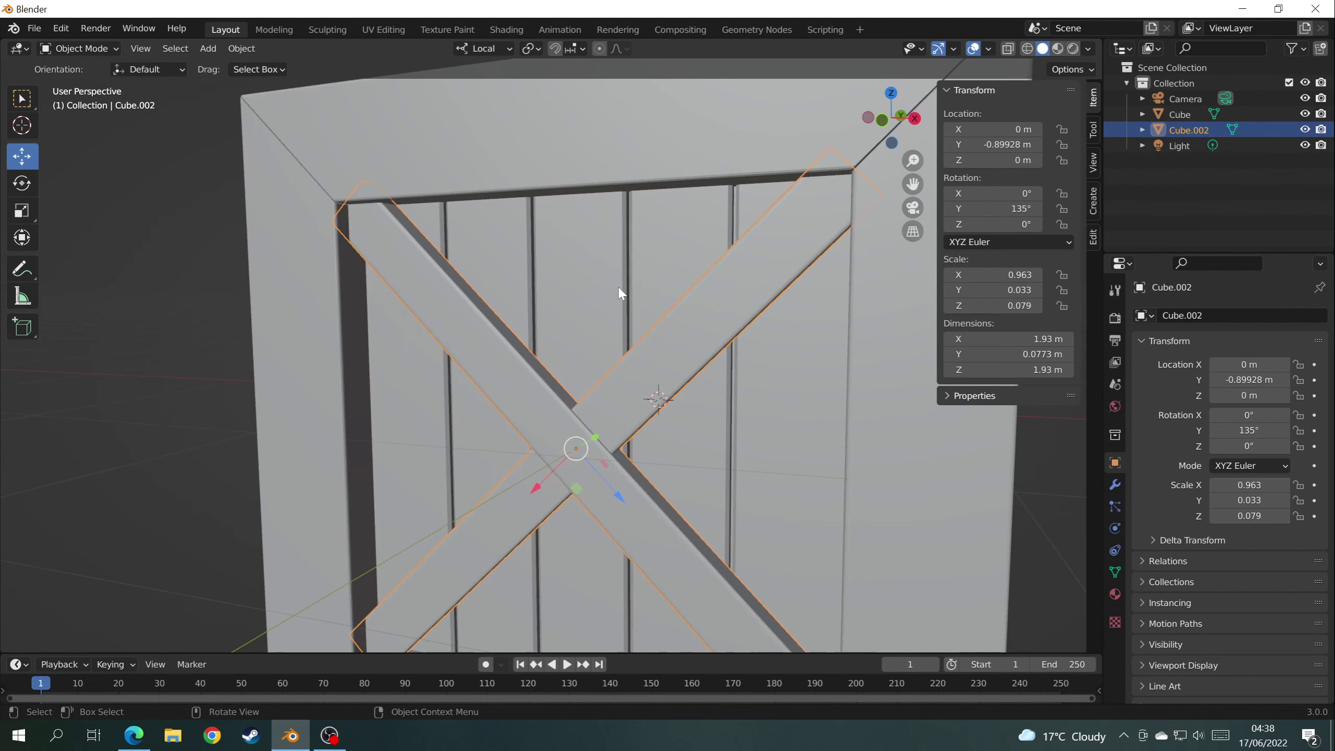
{"action": "left_click_drag", "start_coordinate": [442, 408], "coordinate": [477, 395]}
{"action": "right_click", "coordinate": [475, 393]}
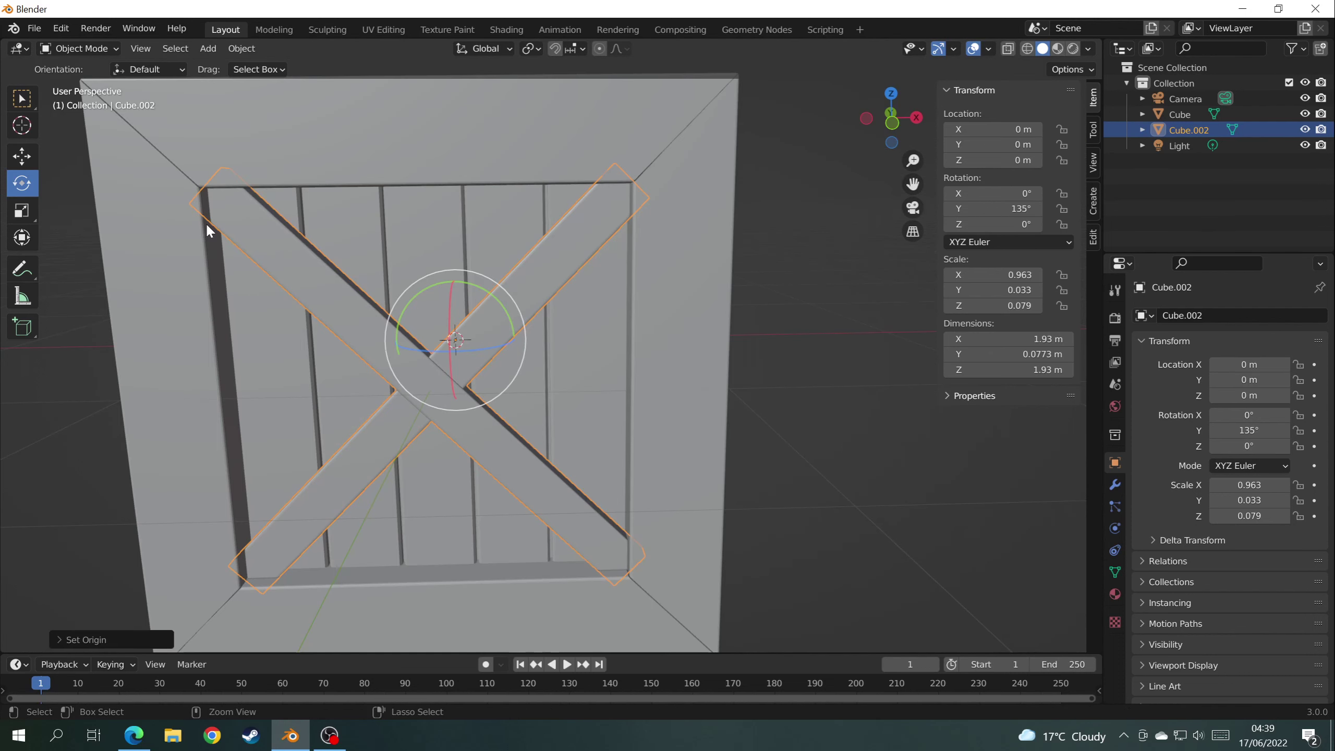
{"action": "key", "text": "ctrl+a"}
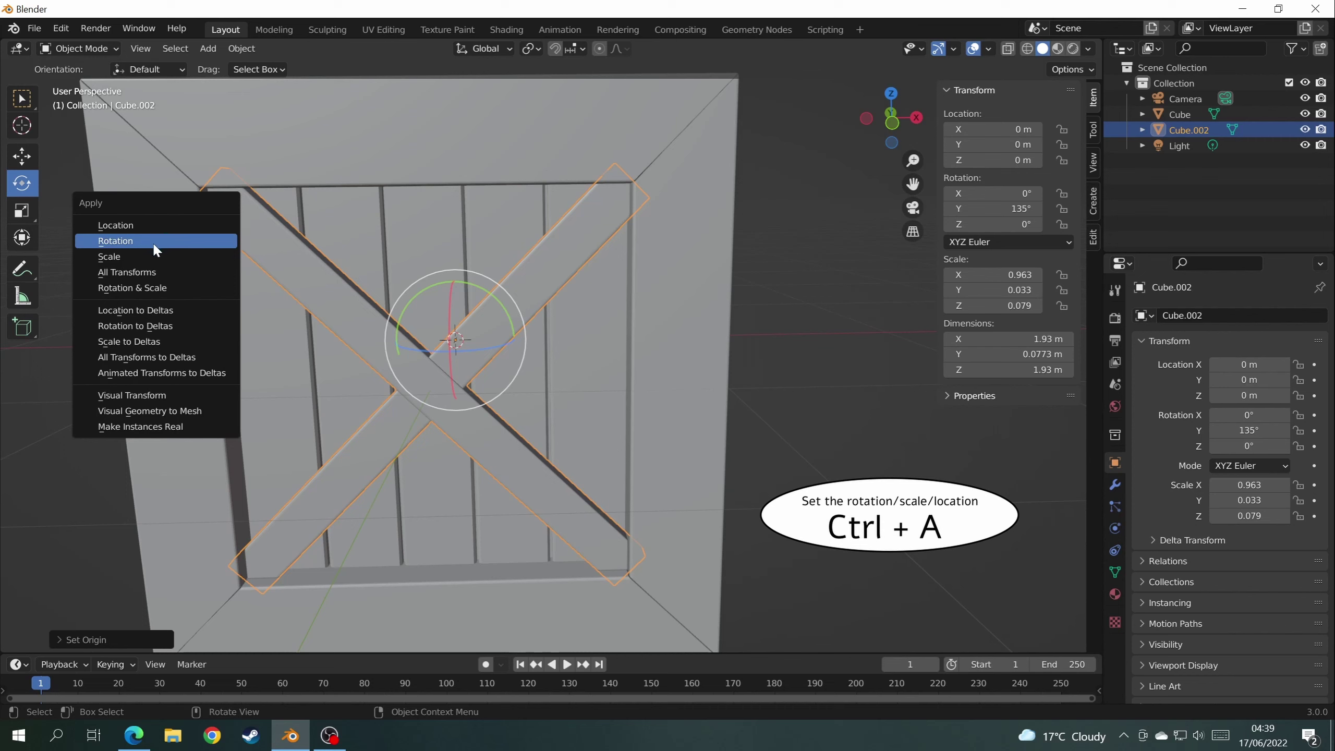
{"action": "left_click", "coordinate": [140, 288]}
Set the diagonal cross's origin to the 3D cursor at the crate's centre and apply its rotation and scale.
{"action": "middle_click_drag", "start_coordinate": [140, 292], "coordinate": [940, 250]}
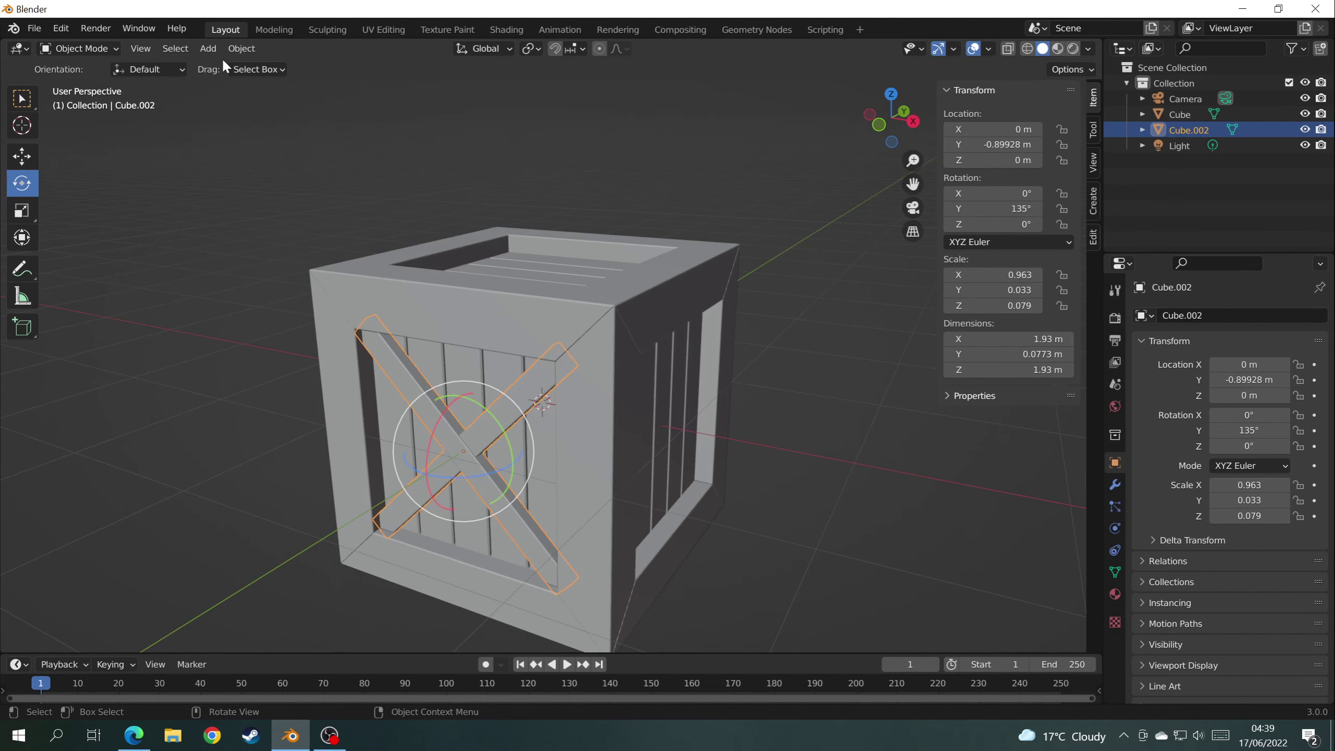
{"action": "left_click", "coordinate": [242, 48]}
{"action": "mouse_move", "coordinate": [267, 87]}
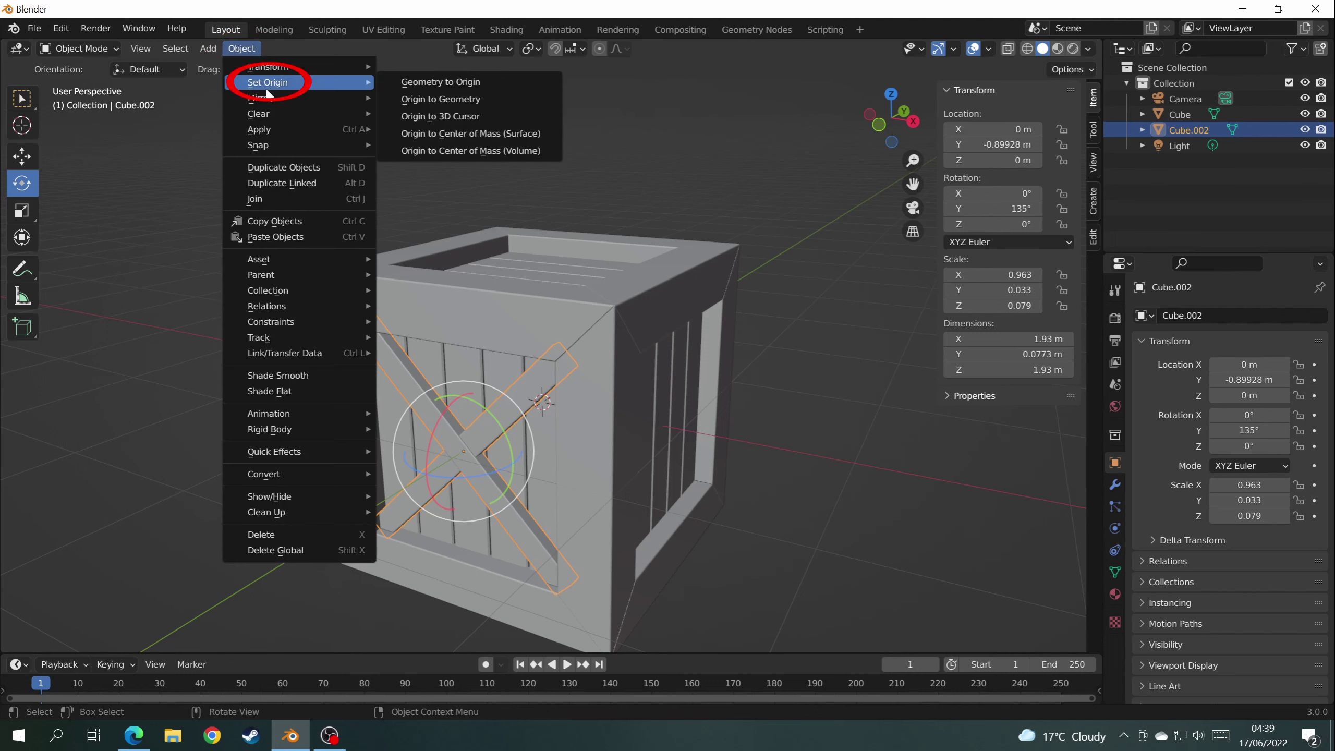
{"action": "left_click", "coordinate": [465, 117]}
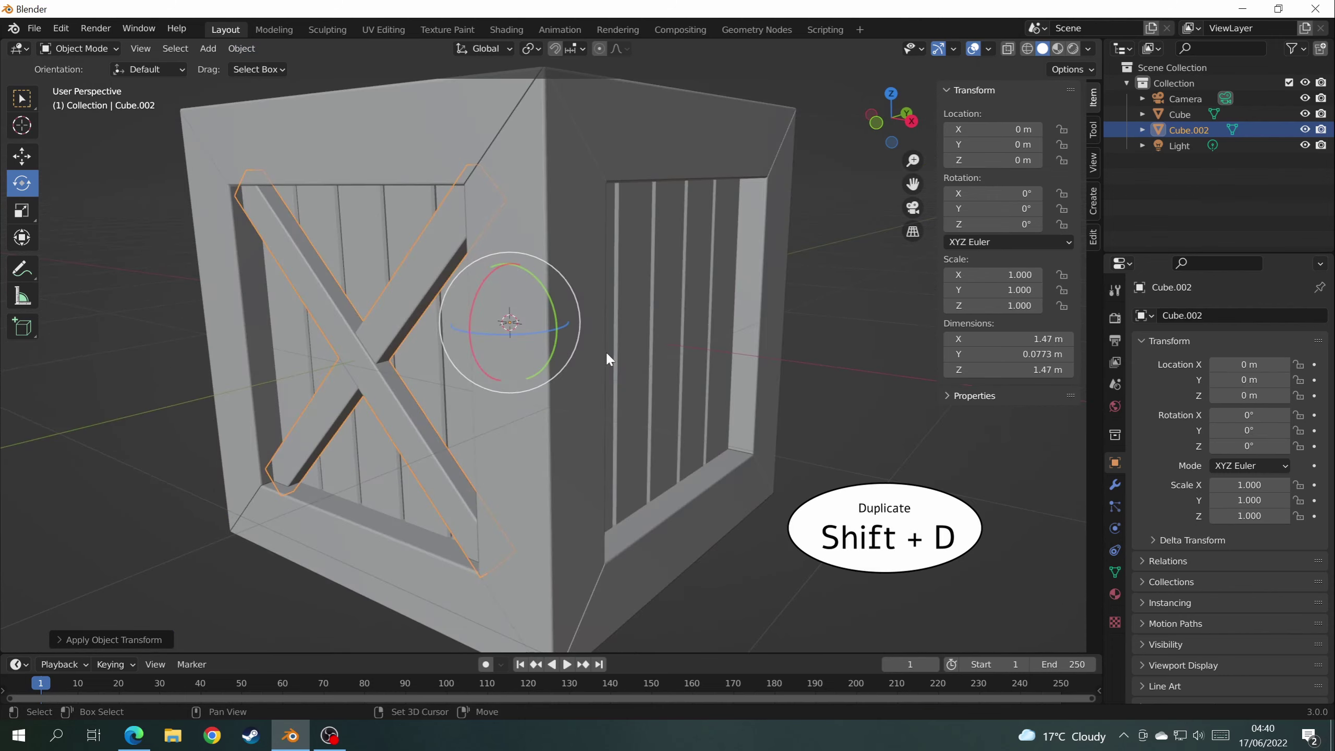
Duplicate the cross in place and set the copy's Z rotation to 90° for the adjacent side.
{"action": "key", "text": "shift+d"}
{"action": "key", "text": "Escape"}
{"action": "mouse_move", "coordinate": [661, 349]}
{"action": "middle_mouse_down"}
{"action": "mouse_move", "coordinate": [632, 362]}
{"action": "mouse_move", "coordinate": [653, 349]}
{"action": "middle_mouse_up"}
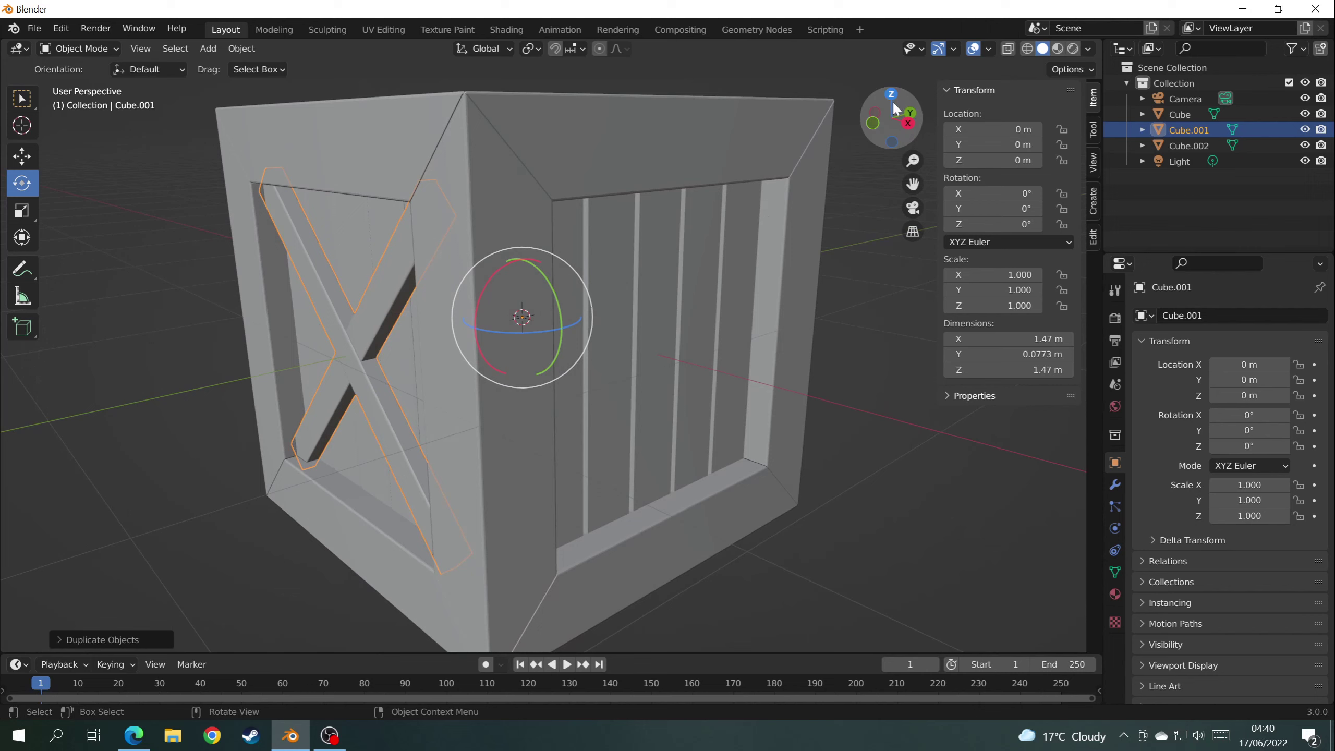
{"action": "left_click", "coordinate": [1012, 225]}
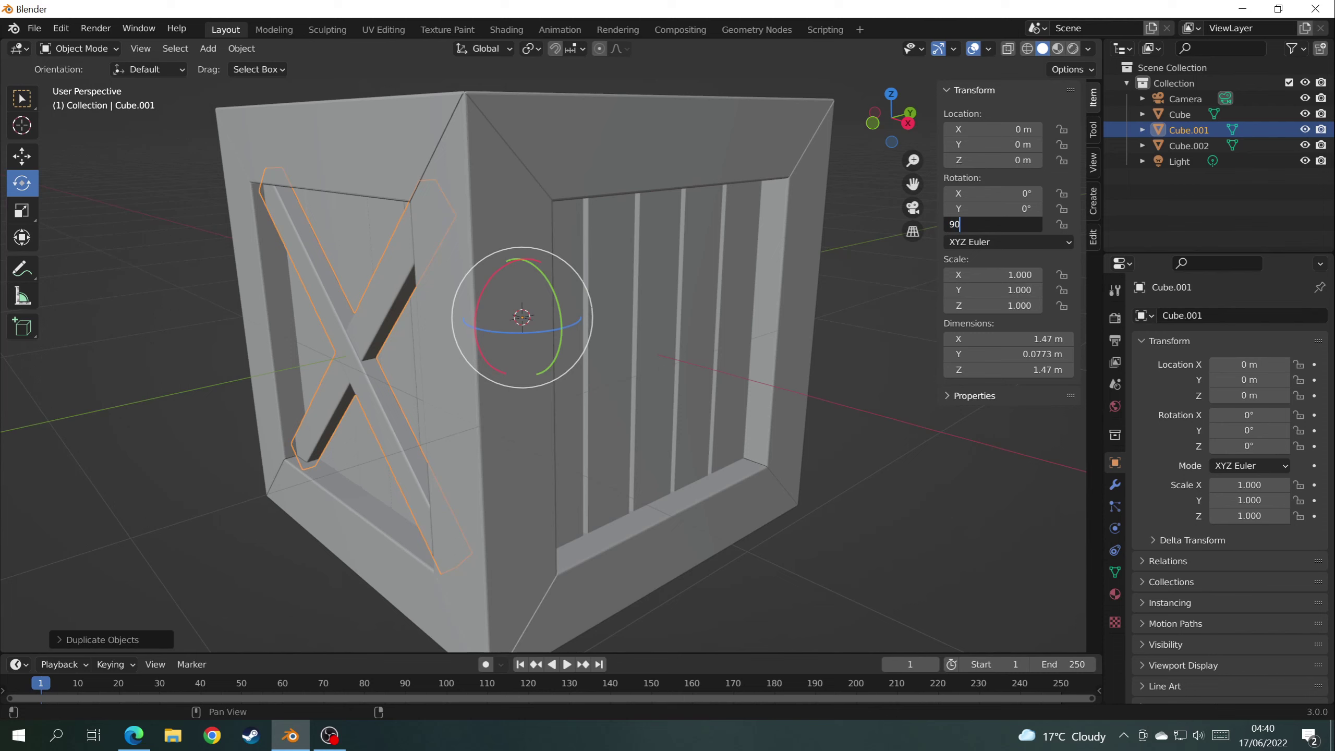
{"action": "key", "text": "Return"}
Duplicate the 90° cross in place and set the copy's Z rotation to 180°.
{"action": "middle_click_drag", "start_coordinate": [916, 301], "coordinate": [672, 382]}
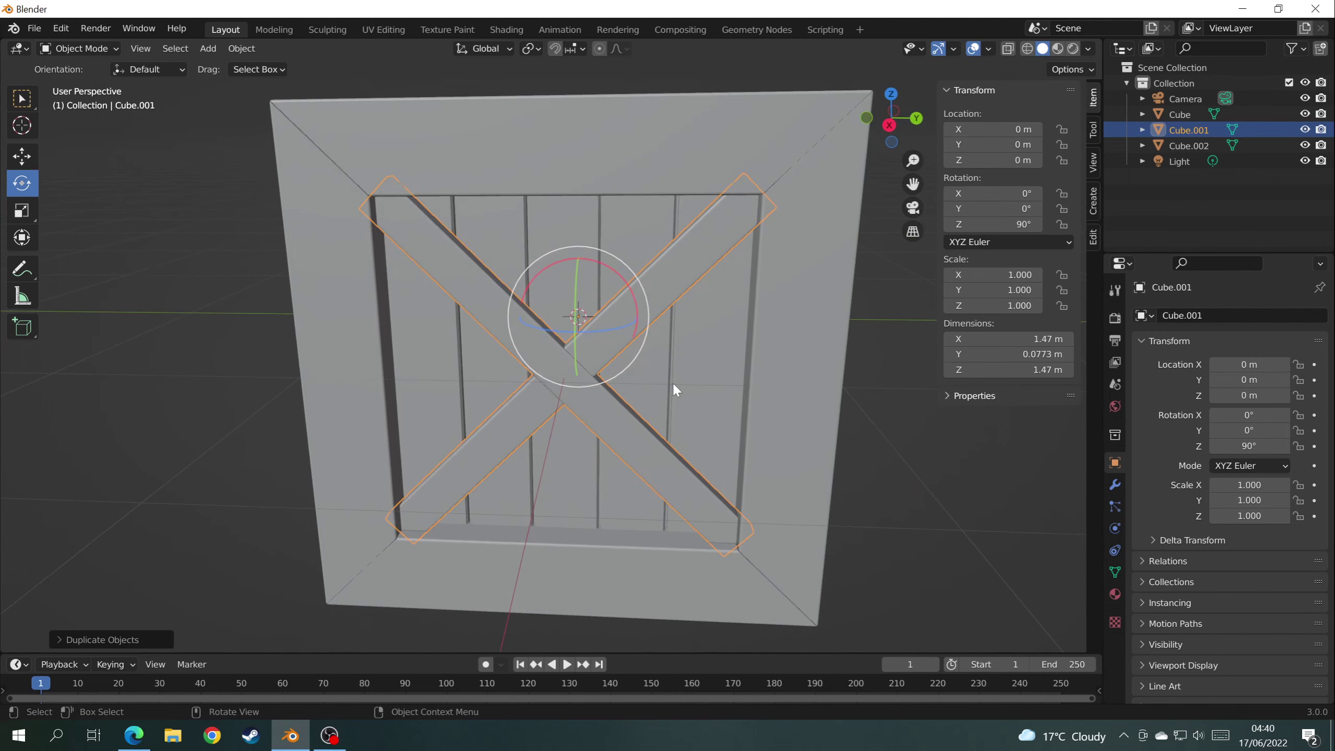
{"action": "key", "text": "shift+d"}
{"action": "key", "text": "Escape"}
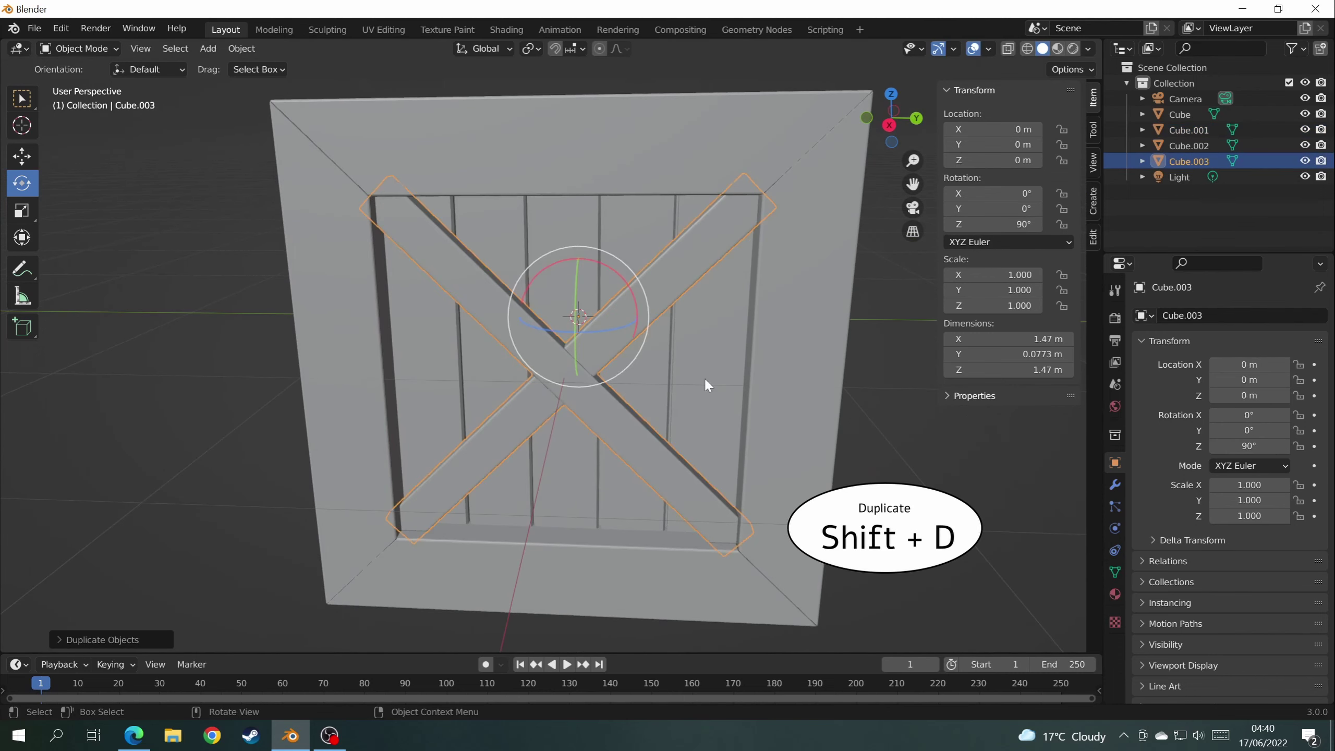
{"action": "middle_click_drag", "start_coordinate": [840, 405], "coordinate": [762, 368]}
{"action": "left_click", "coordinate": [993, 225]}
{"action": "type", "text": "1"}
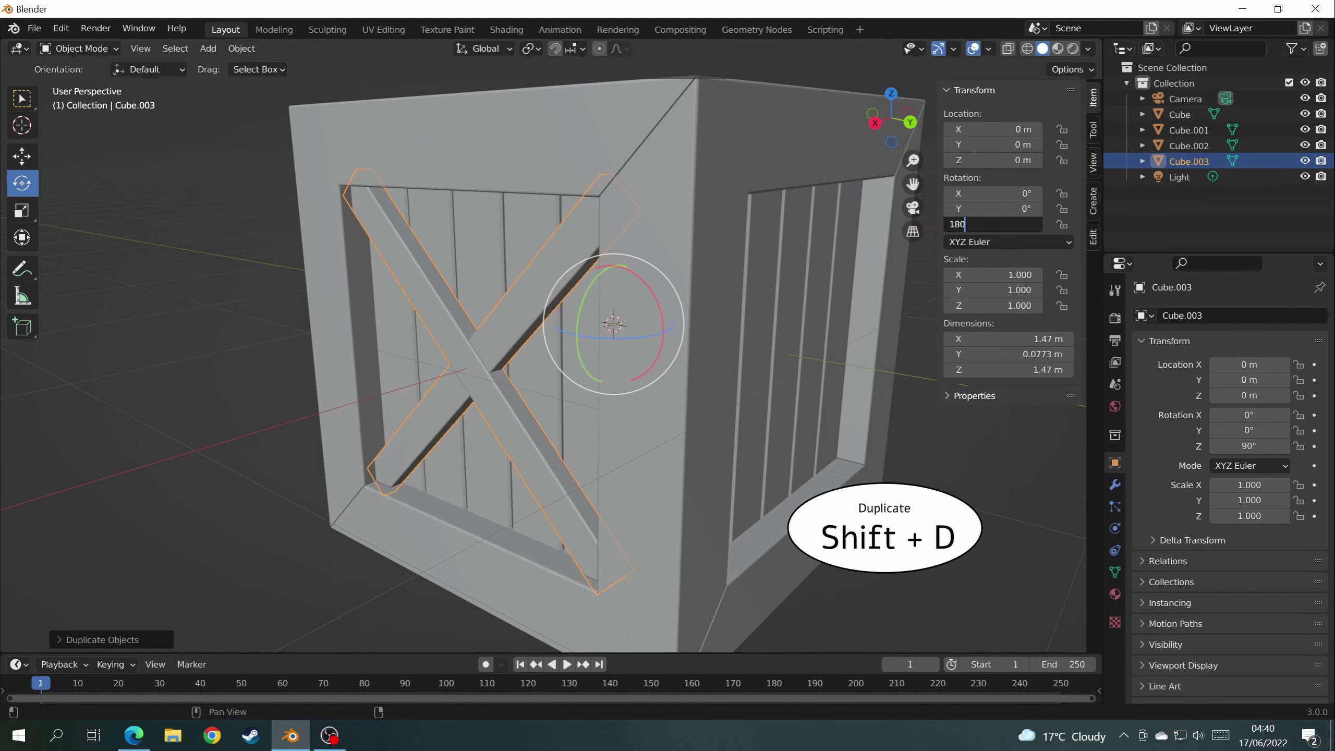
{"action": "type", "text": "80"}
{"action": "key", "text": "Return"}
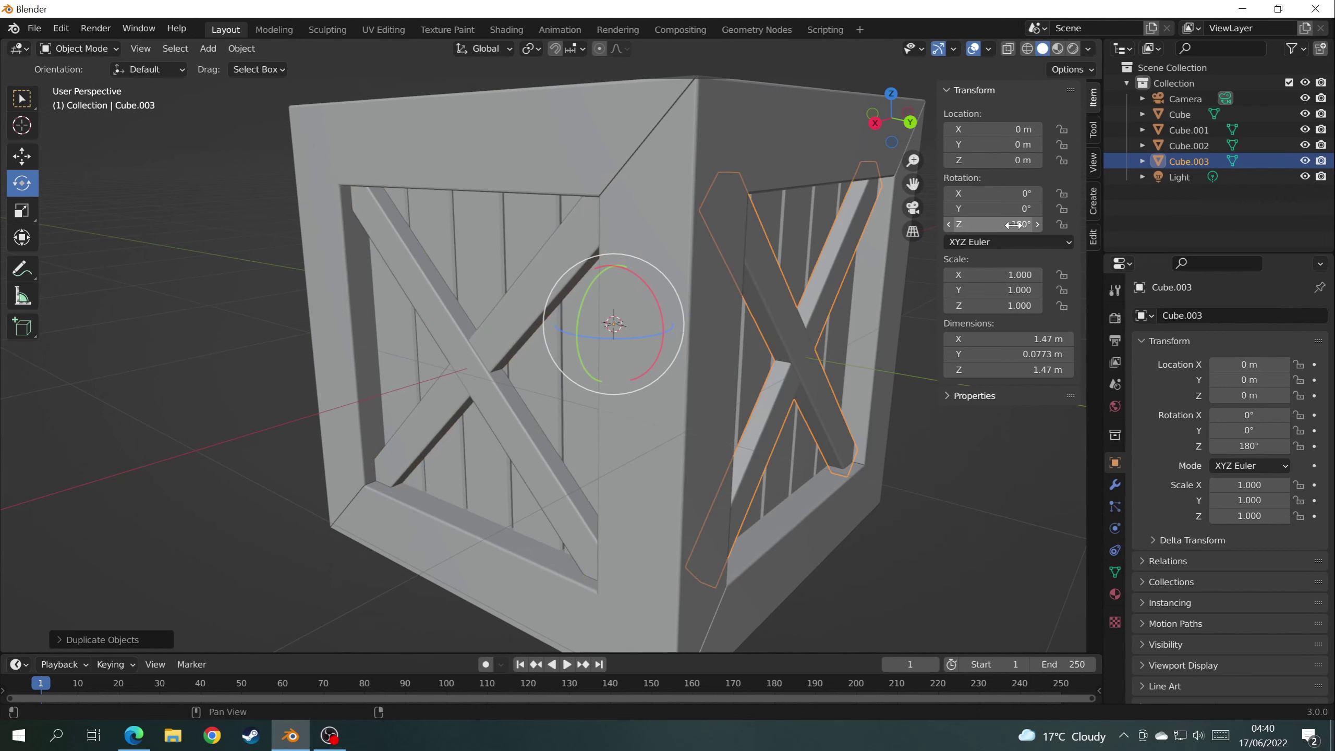
Duplicate the 180° cross in place, set the copy's Z rotation to 270°, and deselect it.
{"action": "middle_click_drag", "start_coordinate": [818, 340], "coordinate": [734, 341]}
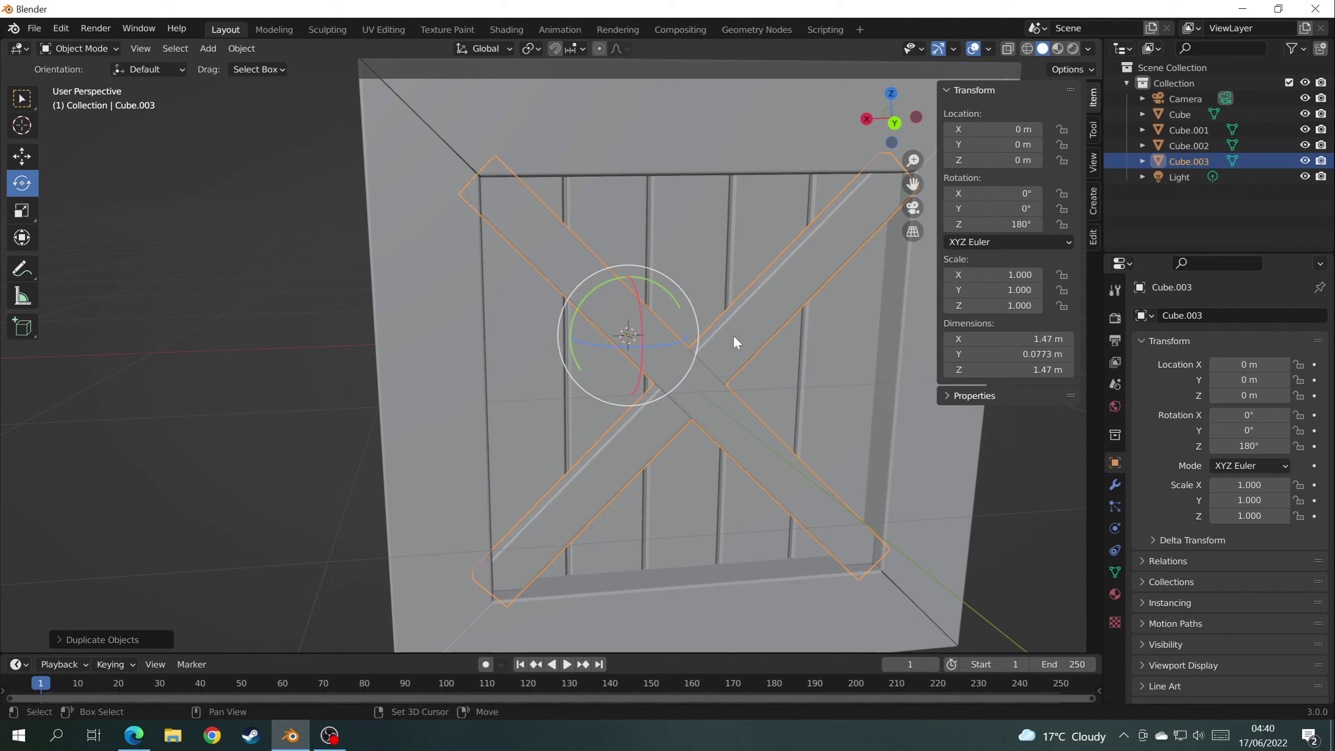
{"action": "key", "text": "shift+d"}
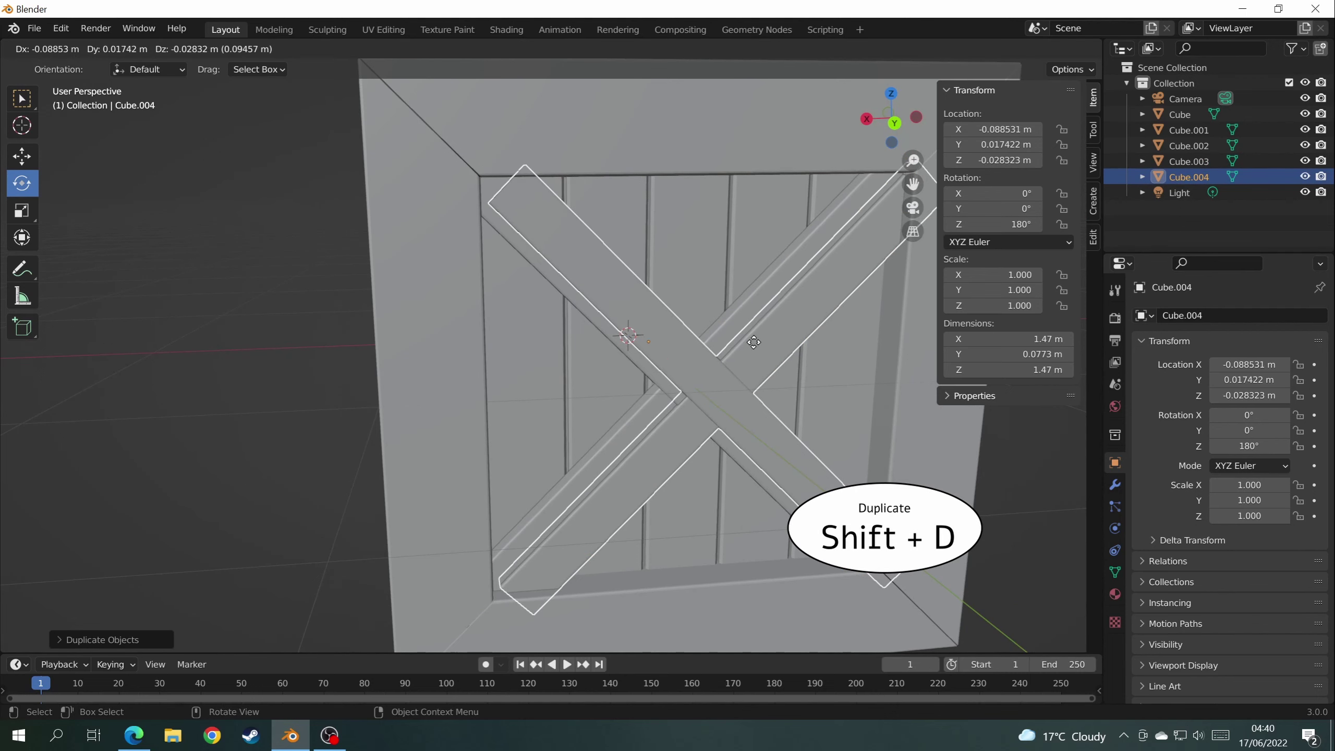
{"action": "right_click", "coordinate": [753, 340]}
{"action": "middle_click_drag", "start_coordinate": [753, 340], "coordinate": [630, 348]}
{"action": "left_click", "coordinate": [999, 224]}
{"action": "type", "text": "2"}
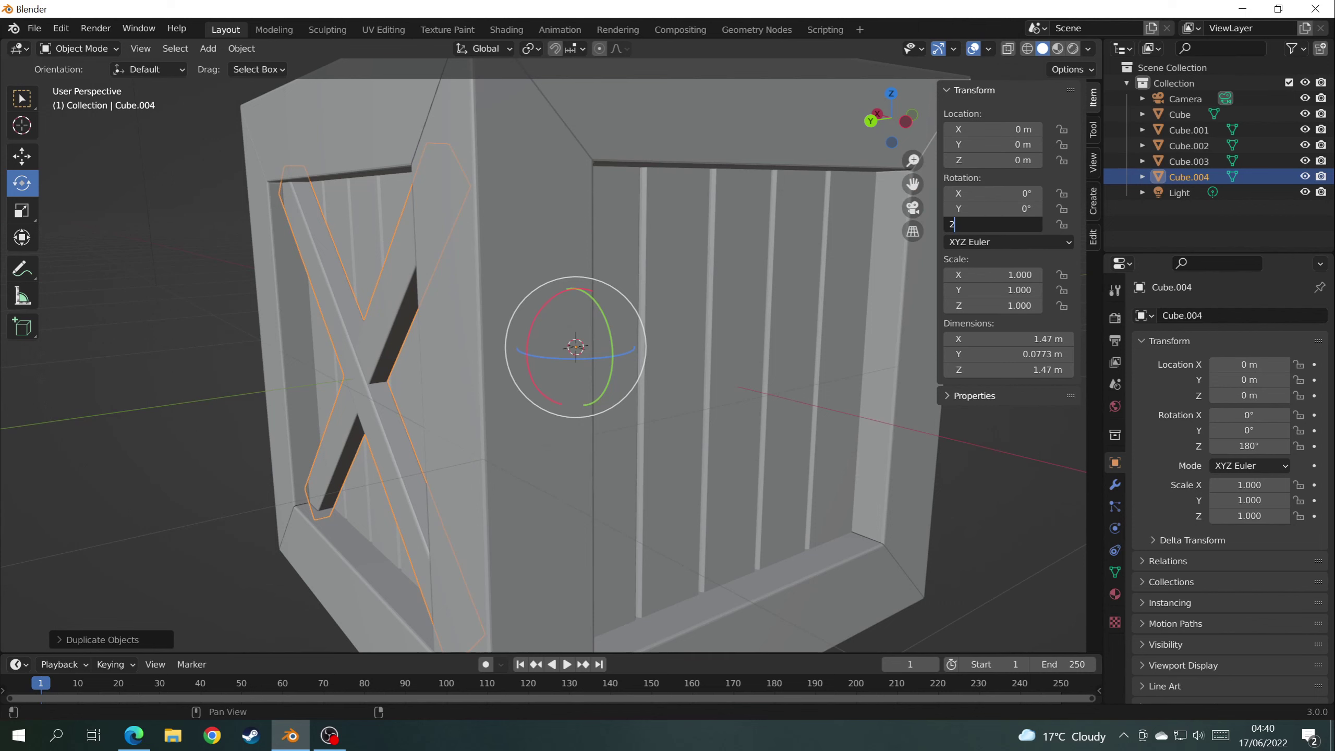
{"action": "type", "text": "70"}
{"action": "key", "text": "Return"}
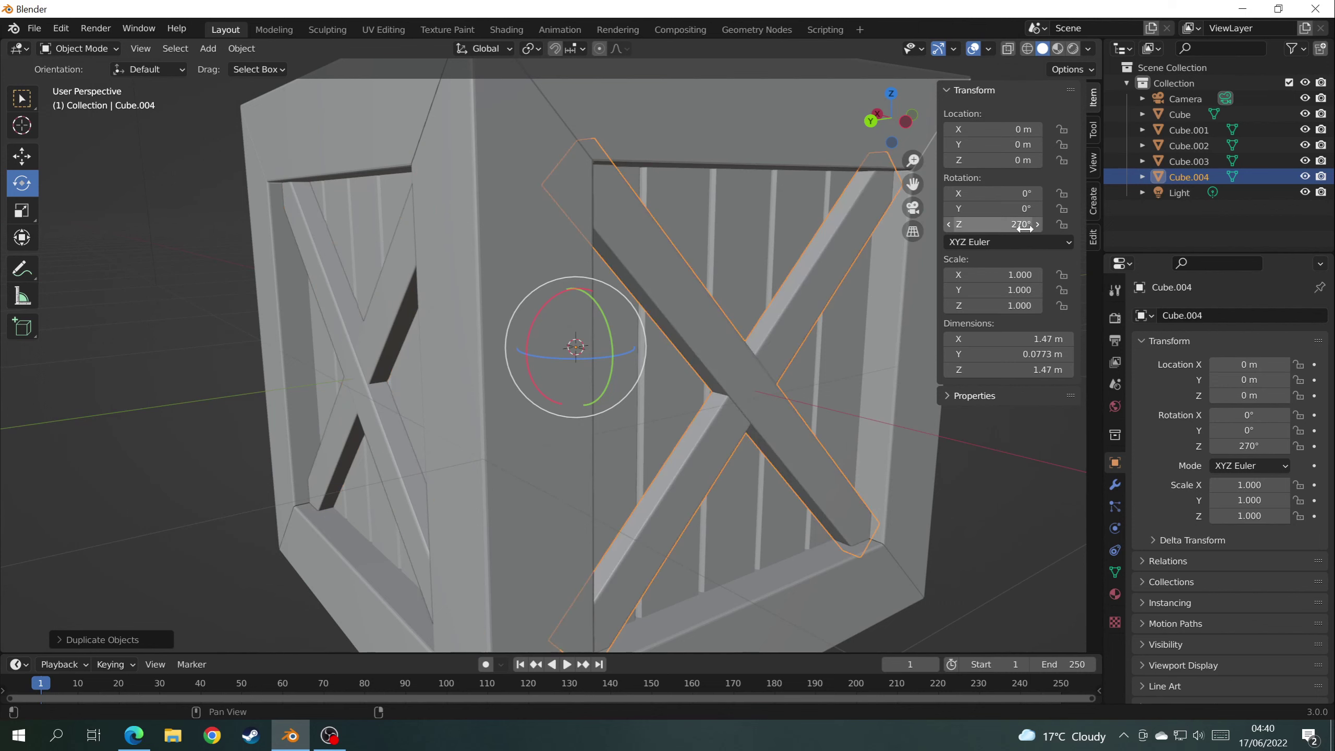
{"action": "scroll", "coordinate": [733, 295], "scroll_direction": "down", "scroll_amount": 5}
{"action": "middle_click_drag", "start_coordinate": [732, 295], "coordinate": [710, 309]}
{"action": "left_click", "coordinate": [802, 307]}
Select all four crosses with the crate body as the active object, join them into one object, and clear the selection.
{"action": "middle_click_drag", "start_coordinate": [801, 307], "coordinate": [531, 330]}
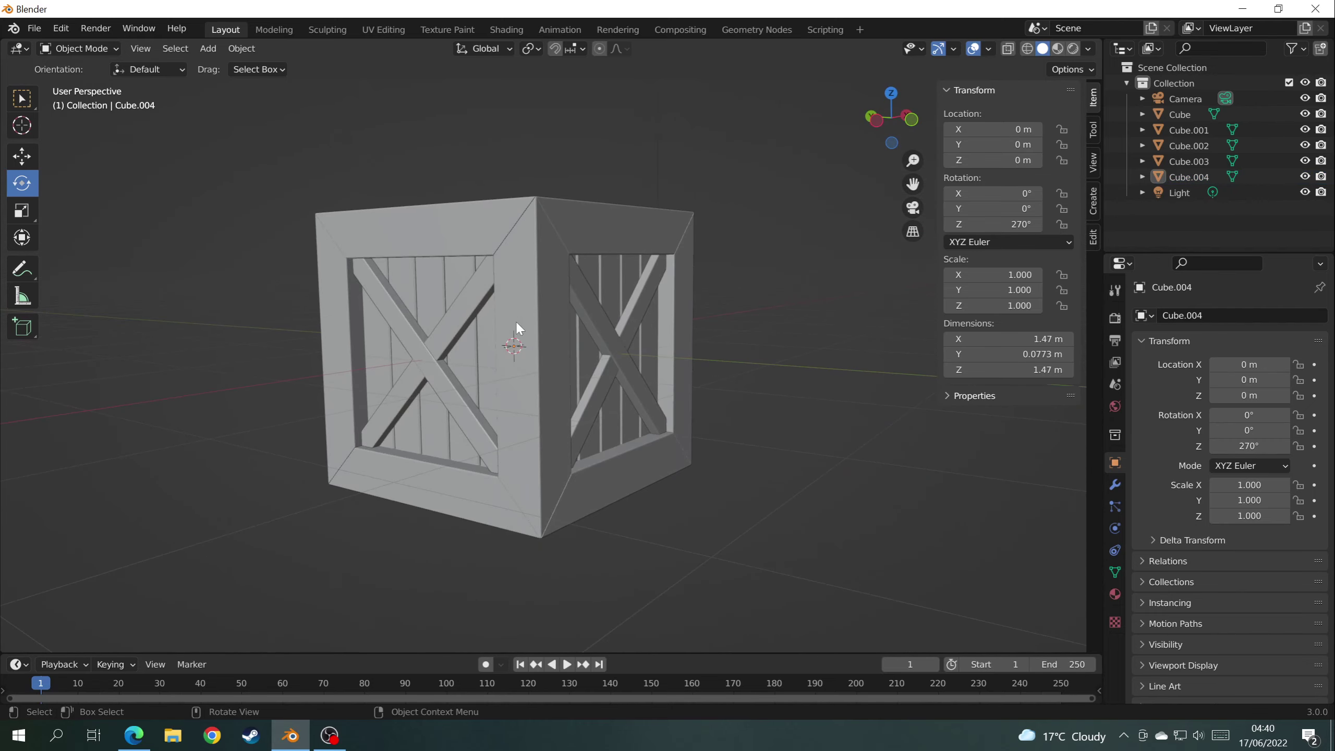
{"action": "left_click", "coordinate": [462, 313]}
{"action": "left_click", "coordinate": [618, 333], "text": "shift"}
{"action": "middle_click_drag", "start_coordinate": [618, 333], "coordinate": [576, 327]}
{"action": "left_click", "coordinate": [642, 293], "text": "shift"}
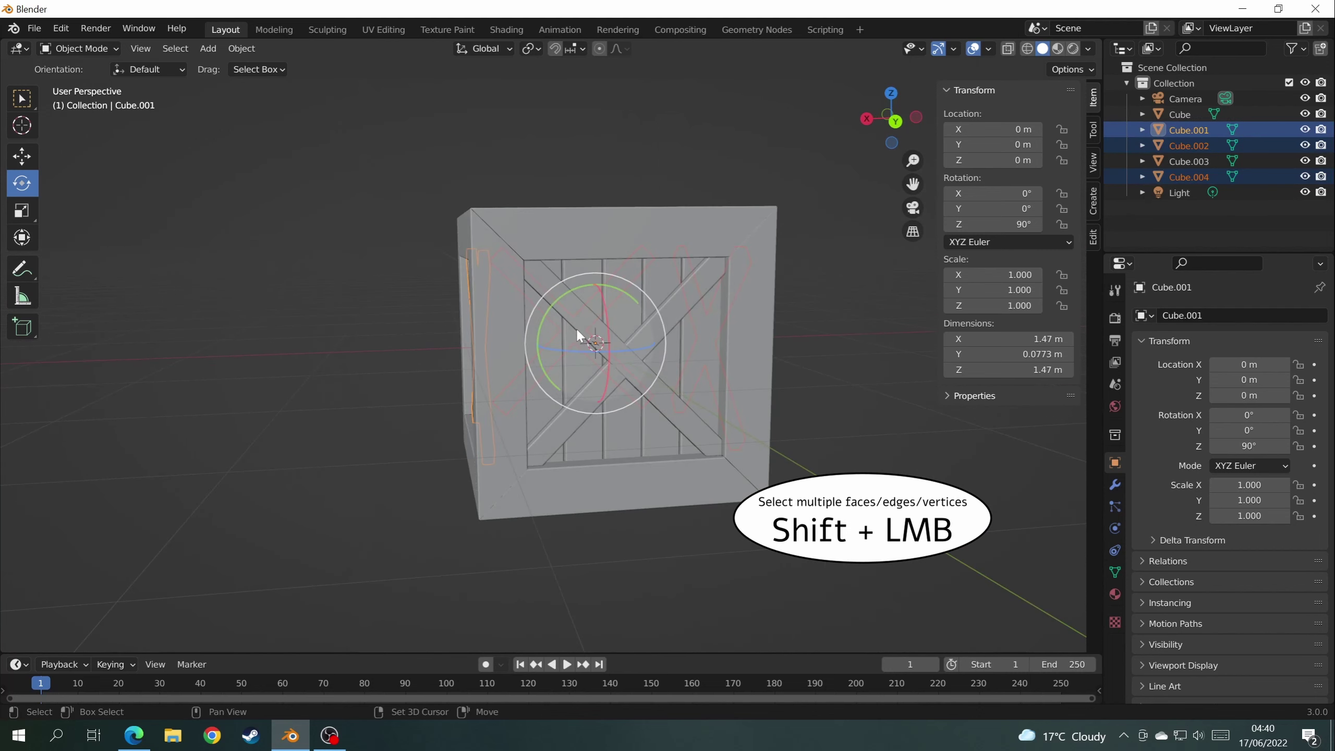
{"action": "left_click", "coordinate": [703, 285], "text": "shift"}
{"action": "middle_click_drag", "start_coordinate": [743, 321], "coordinate": [651, 304]}
{"action": "left_click", "coordinate": [683, 252], "text": "shift"}
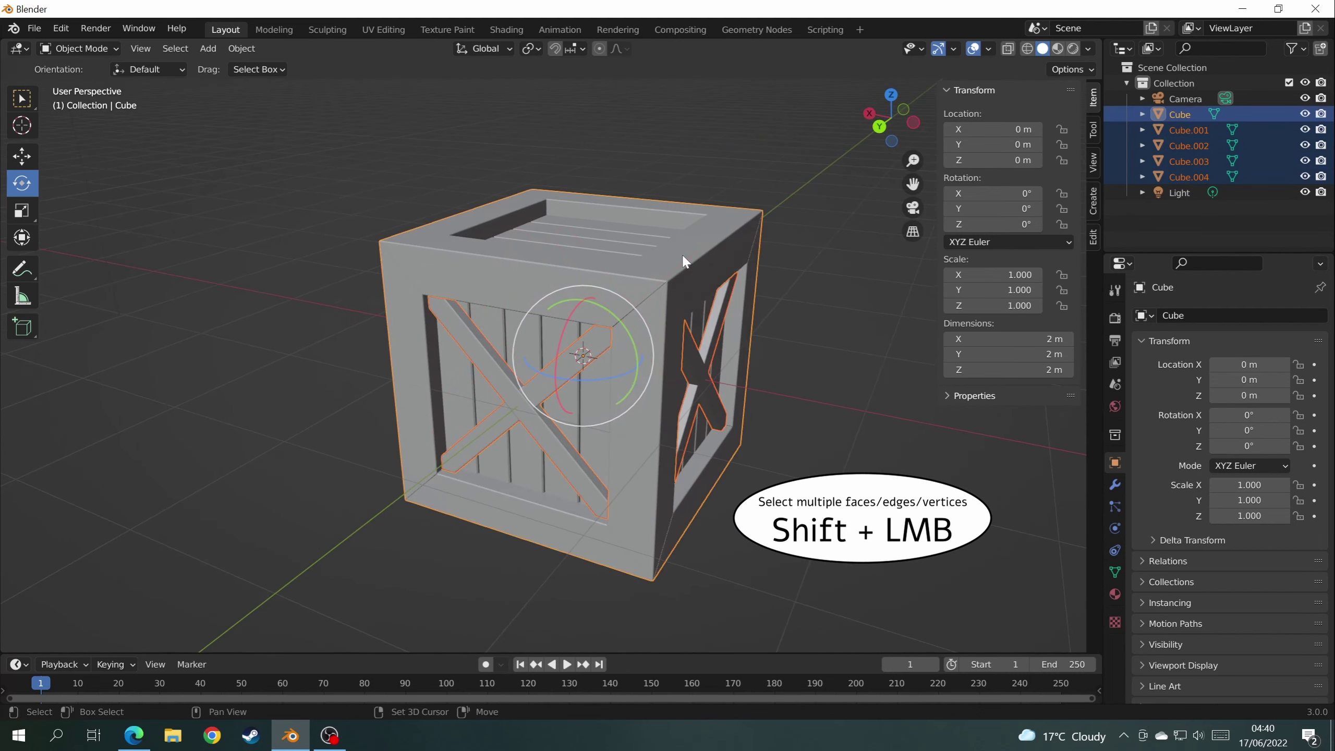
{"action": "middle_click_drag", "start_coordinate": [707, 261], "coordinate": [486, 175]}
{"action": "left_click", "coordinate": [243, 49]}
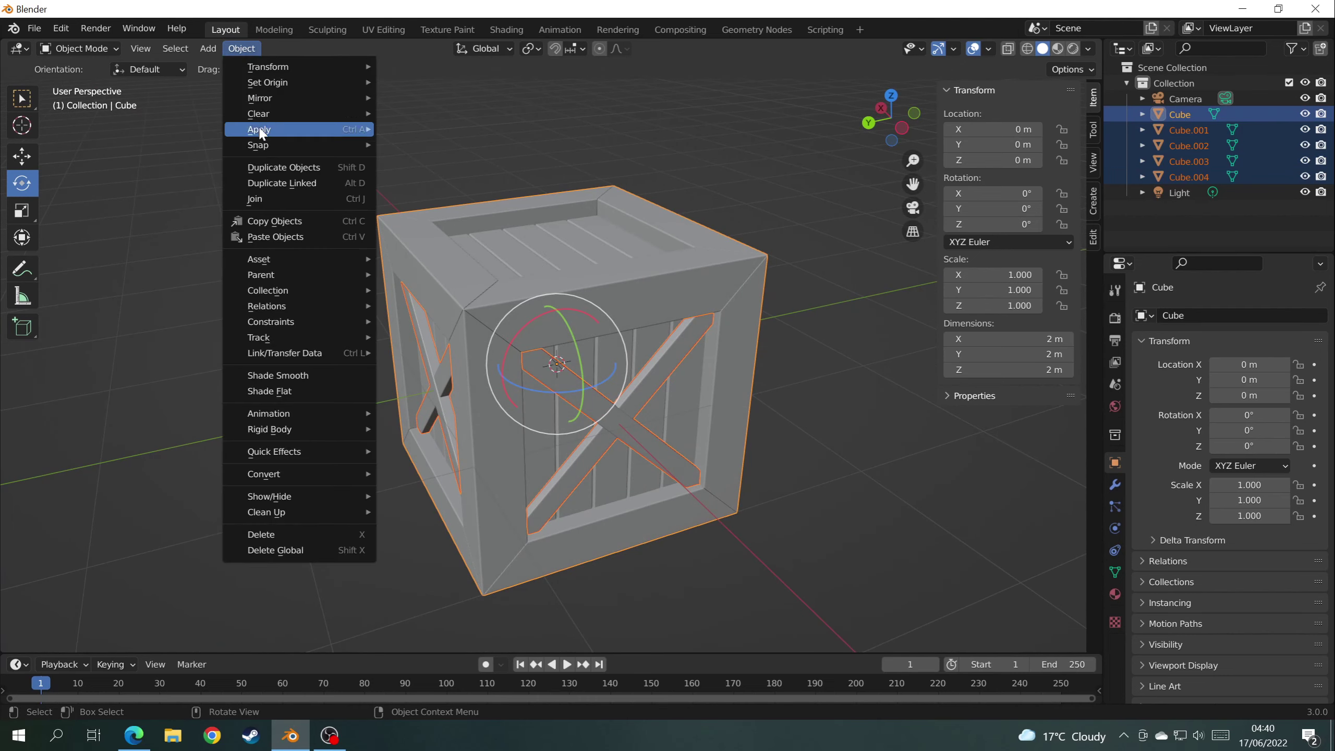
{"action": "left_click", "coordinate": [287, 200]}
{"action": "middle_click_drag", "start_coordinate": [287, 202], "coordinate": [426, 253]}
{"action": "key", "text": "alt+a"}
Open the joined crate in the UV Editing workspace and switch to face selection mode.
{"action": "scroll", "coordinate": [709, 286], "scroll_direction": "up", "scroll_amount": 3}
{"action": "middle_click_drag", "start_coordinate": [711, 290], "coordinate": [396, 34]}
{"action": "left_click", "coordinate": [384, 30]}
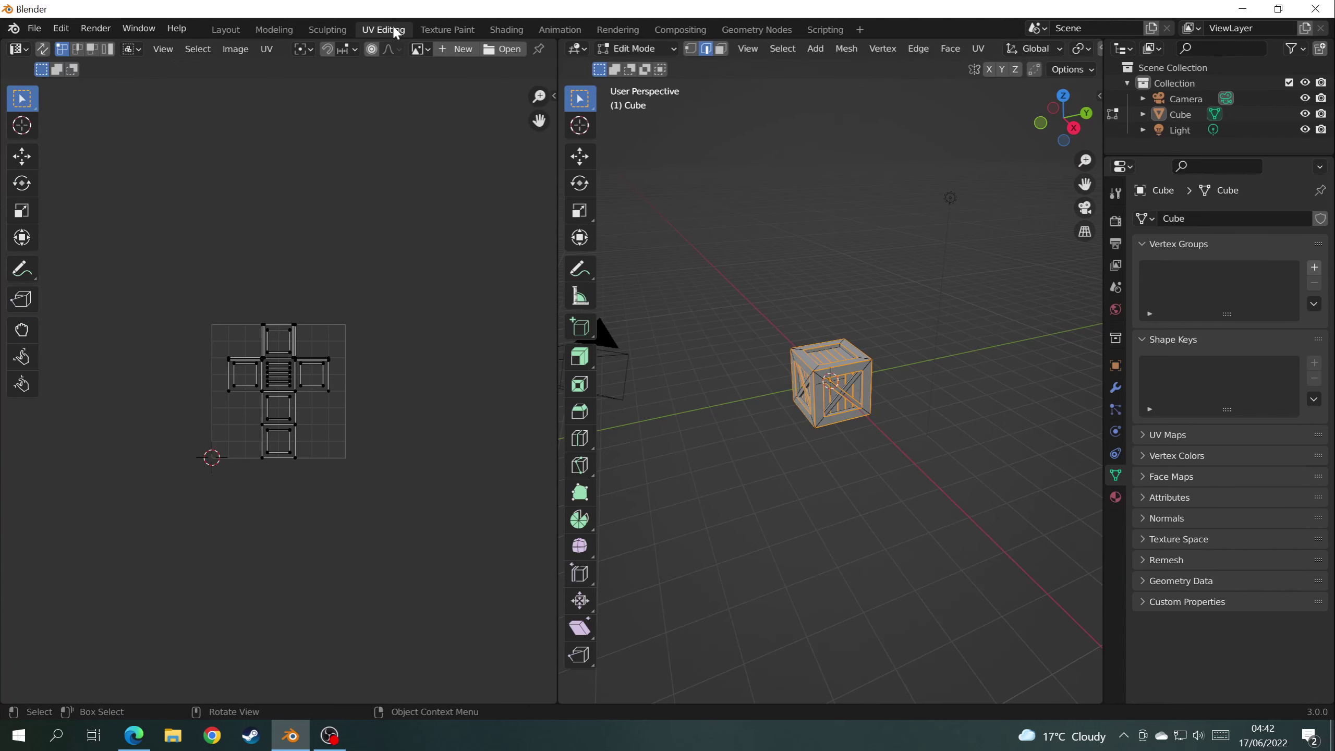
{"action": "middle_click_drag", "start_coordinate": [751, 316], "coordinate": [820, 295]}
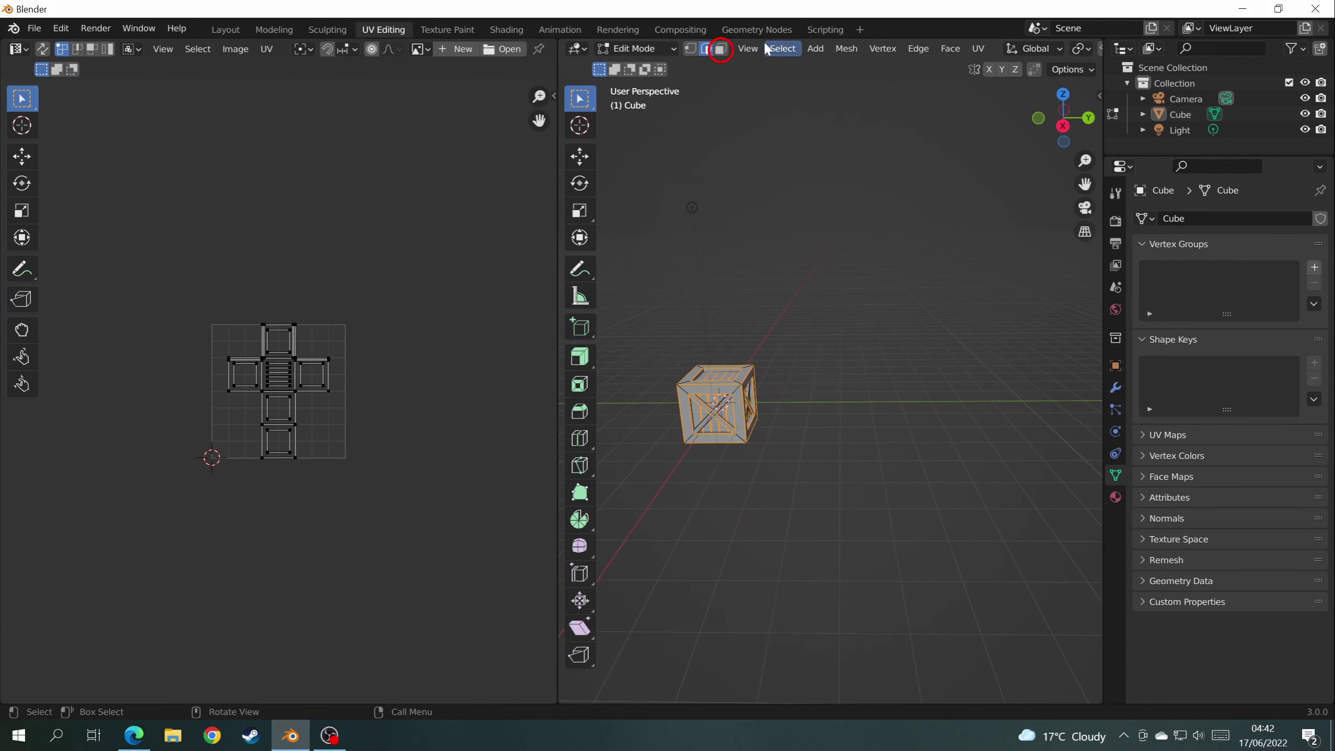
{"action": "left_click", "coordinate": [721, 48]}
Select all the crate's faces and unwrap them with Smart UV Project using an island margin of 0.010.
{"action": "scroll", "coordinate": [793, 393], "scroll_direction": "up", "scroll_amount": 4}
{"action": "middle_click_drag", "start_coordinate": [793, 393], "coordinate": [933, 337], "text": "shift"}
{"action": "key", "text": "a"}
{"action": "scroll", "coordinate": [865, 376], "scroll_direction": "up", "scroll_amount": 4}
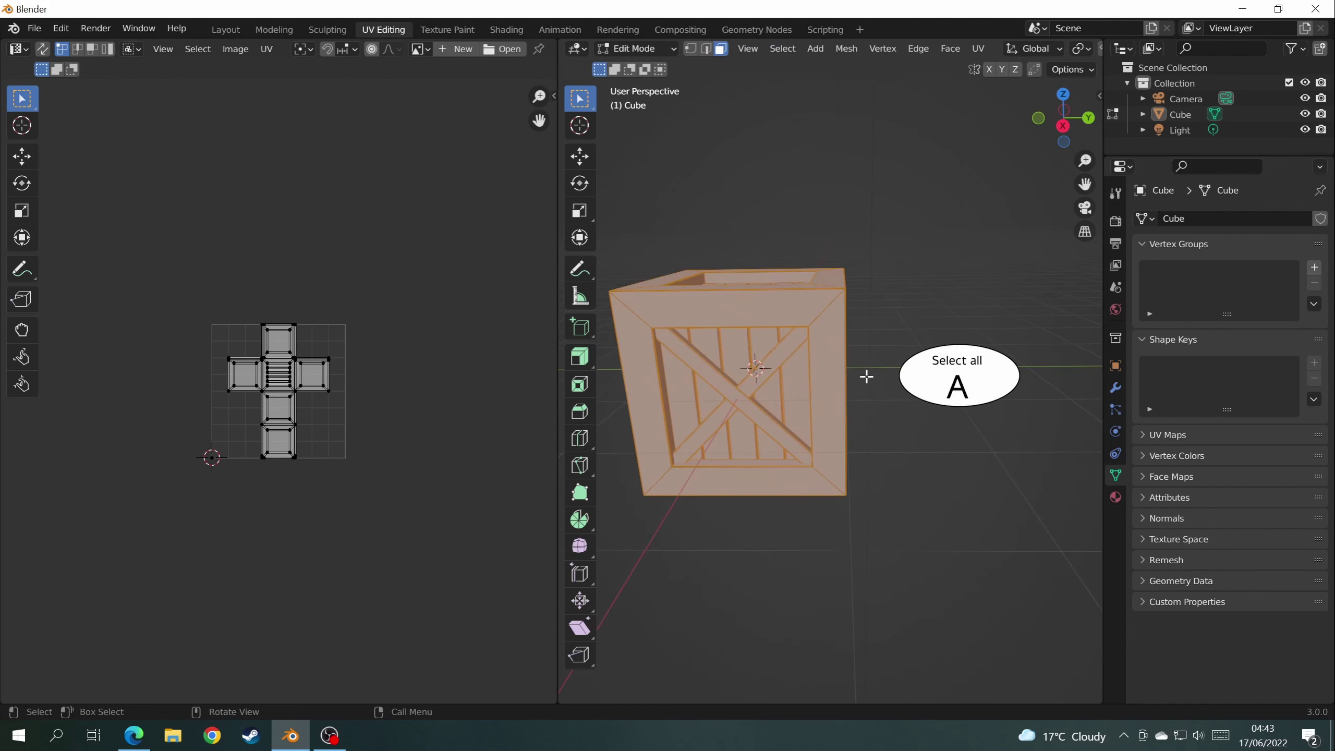
{"action": "scroll", "coordinate": [879, 290], "scroll_direction": "down", "scroll_amount": 3}
{"action": "scroll", "coordinate": [879, 289], "scroll_direction": "up", "scroll_amount": 2}
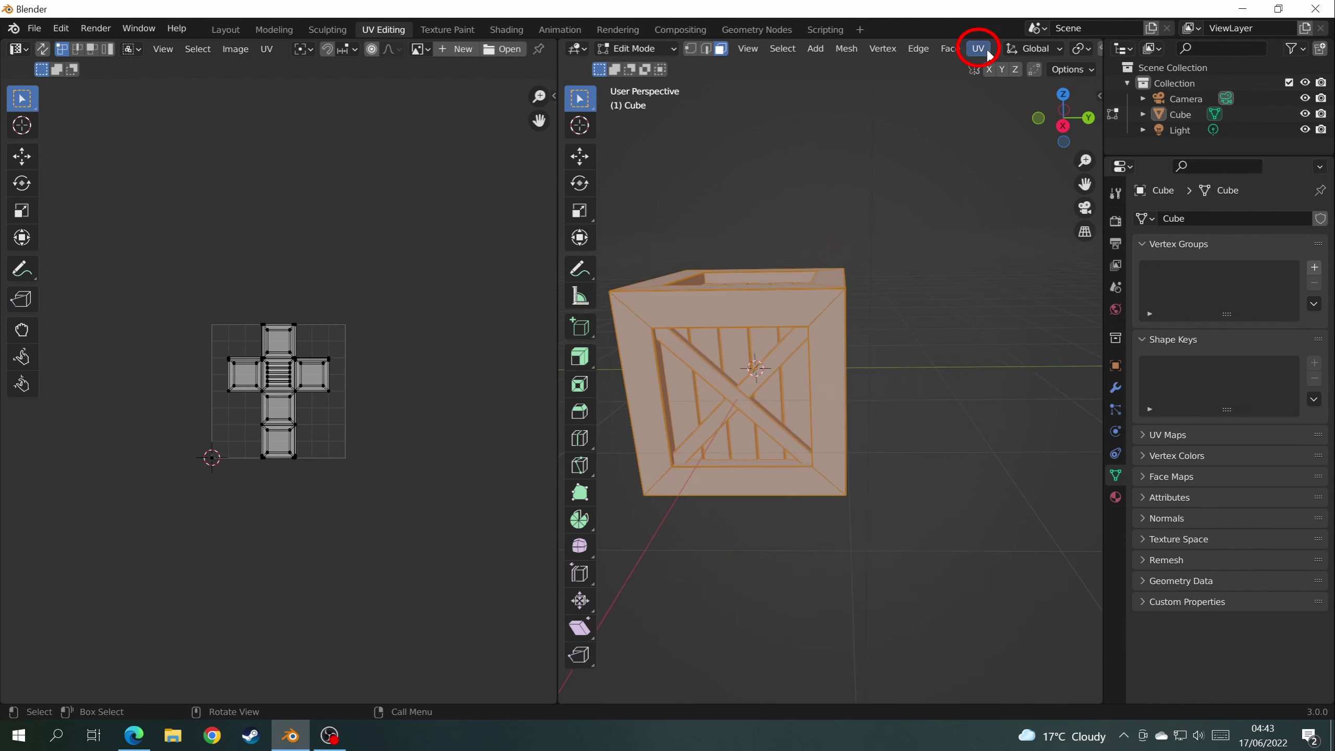
{"action": "left_click", "coordinate": [978, 49]}
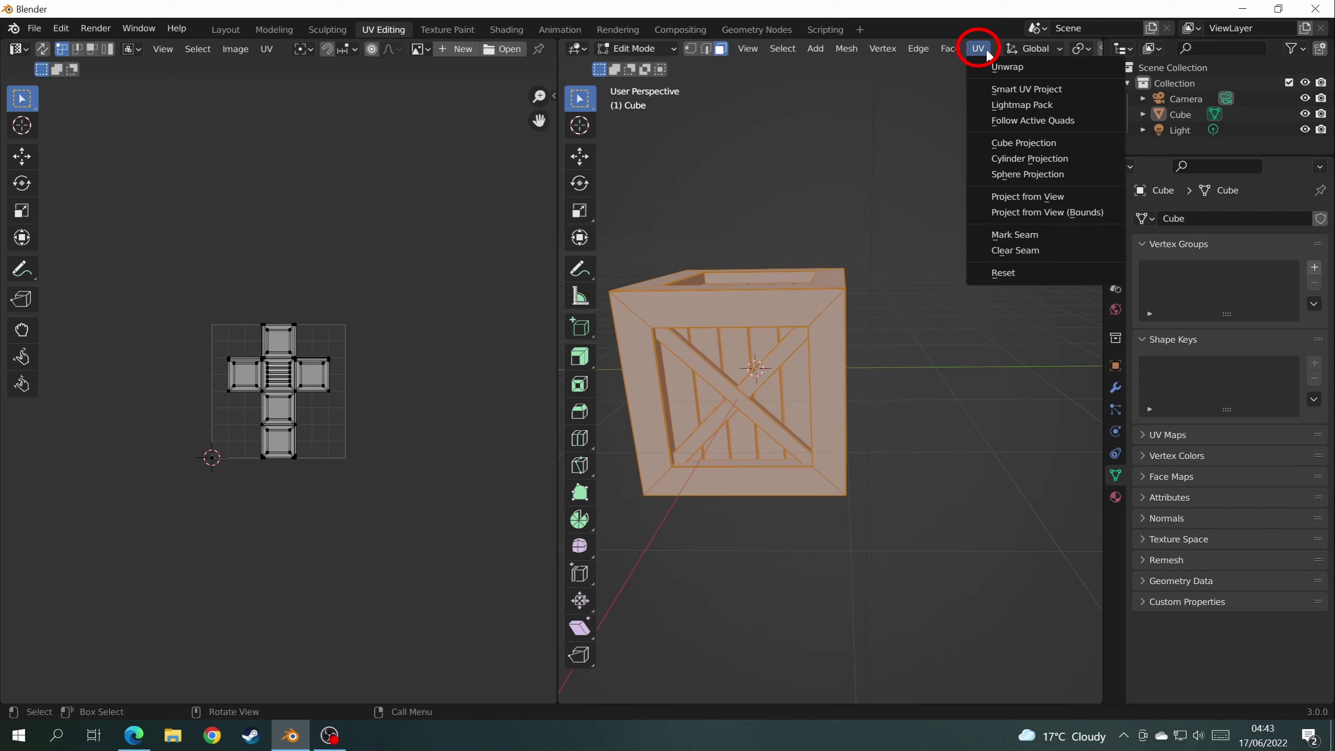
{"action": "left_click", "coordinate": [1028, 89]}
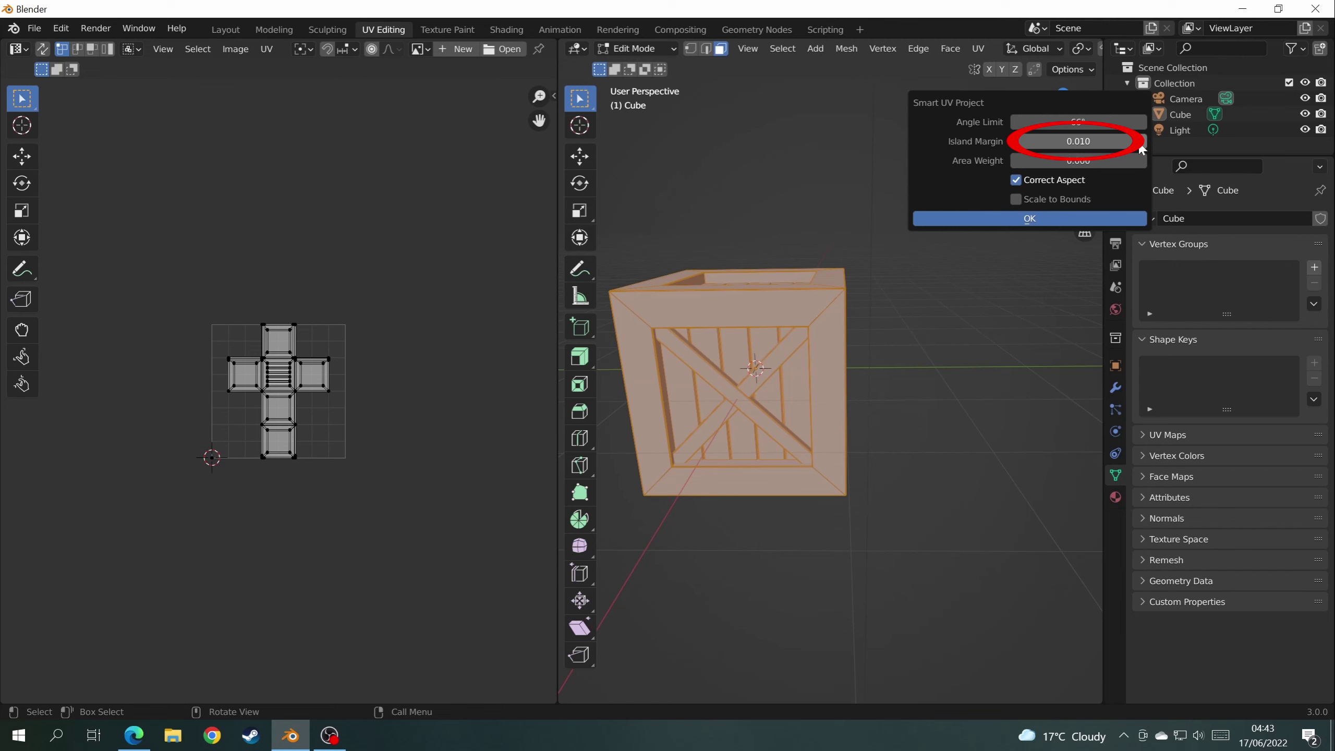
{"action": "left_click", "coordinate": [1039, 221]}
{"action": "scroll", "coordinate": [248, 506], "scroll_direction": "up", "scroll_amount": 5}
{"action": "scroll", "coordinate": [248, 502], "scroll_direction": "up", "scroll_amount": 3}
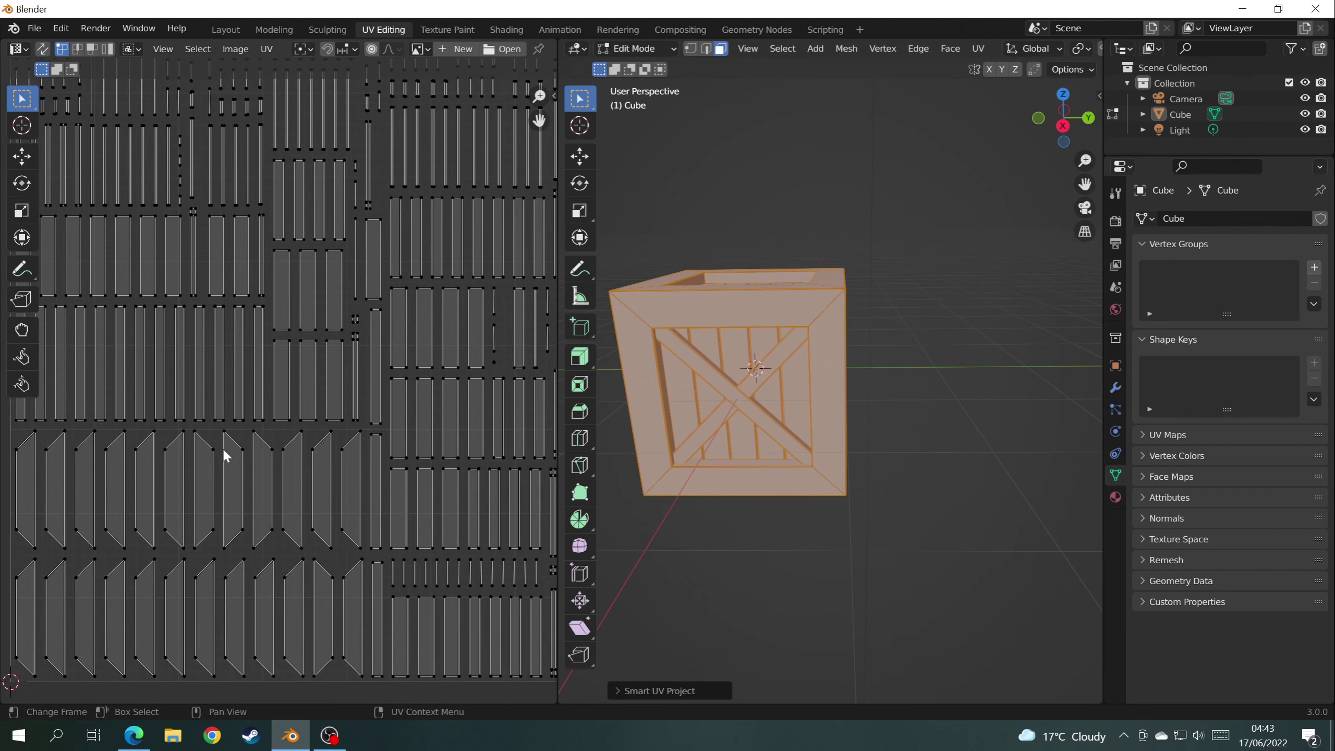
{"action": "scroll", "coordinate": [226, 455], "scroll_direction": "down", "scroll_amount": 7}
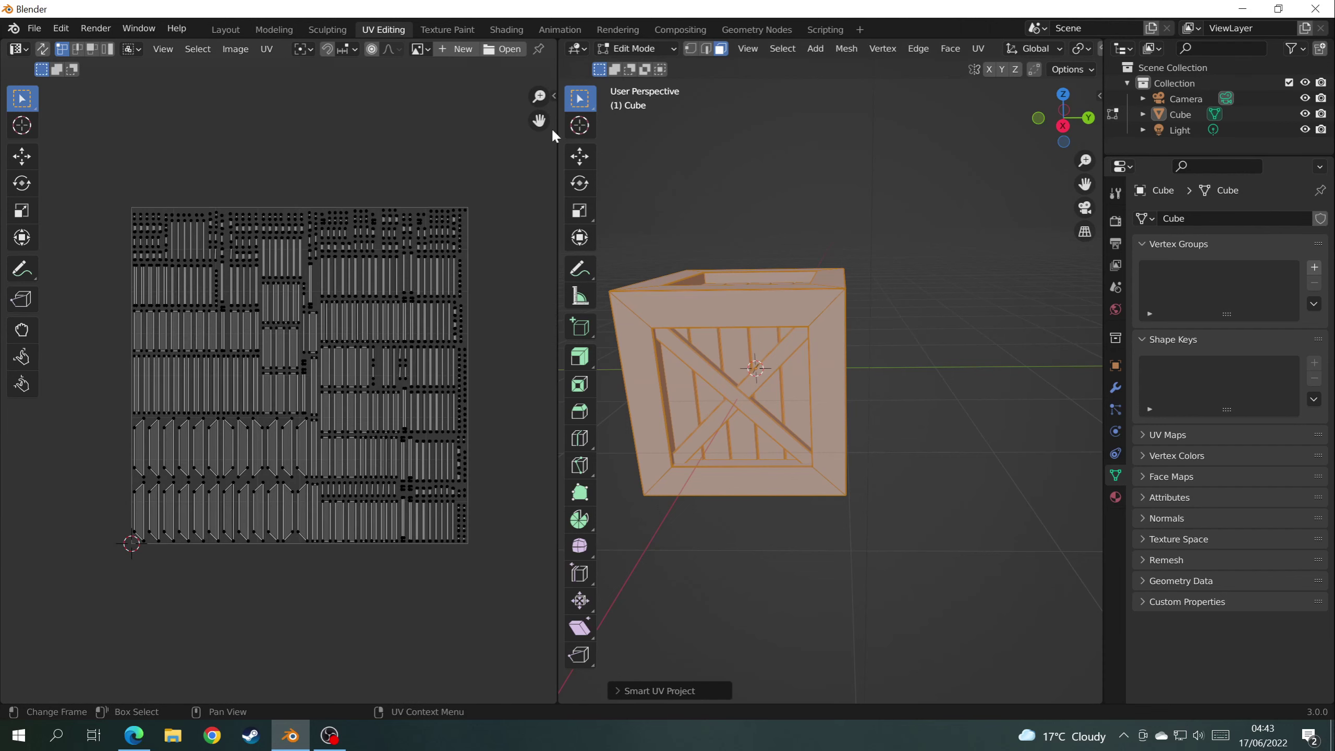
In the Shading workspace, set the Principled BSDF base color of the crate's material to a salmon orange.
{"action": "left_click", "coordinate": [518, 32]}
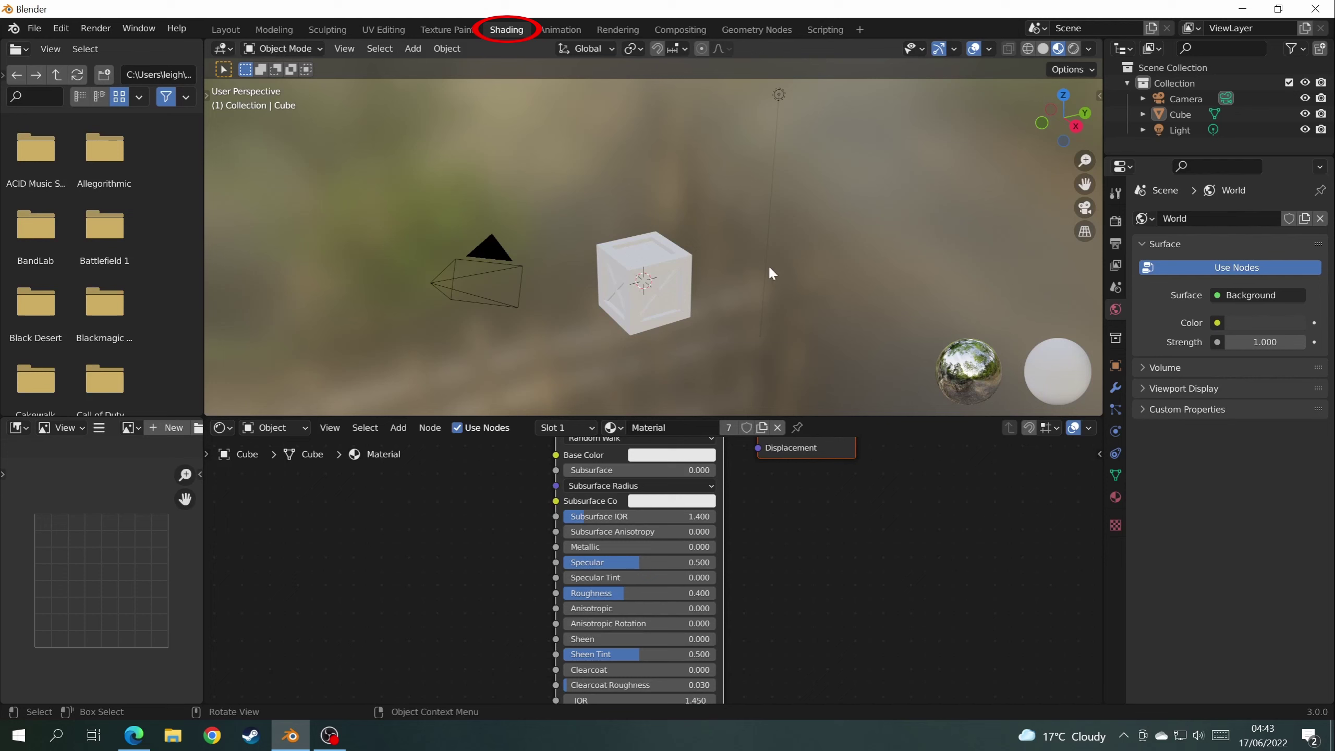
{"action": "scroll", "coordinate": [769, 388], "scroll_direction": "up", "scroll_amount": 3}
{"action": "middle_click_drag", "start_coordinate": [780, 470], "coordinate": [824, 582]}
{"action": "left_click_drag", "start_coordinate": [734, 485], "coordinate": [726, 476]}
{"action": "left_click", "coordinate": [686, 552]}
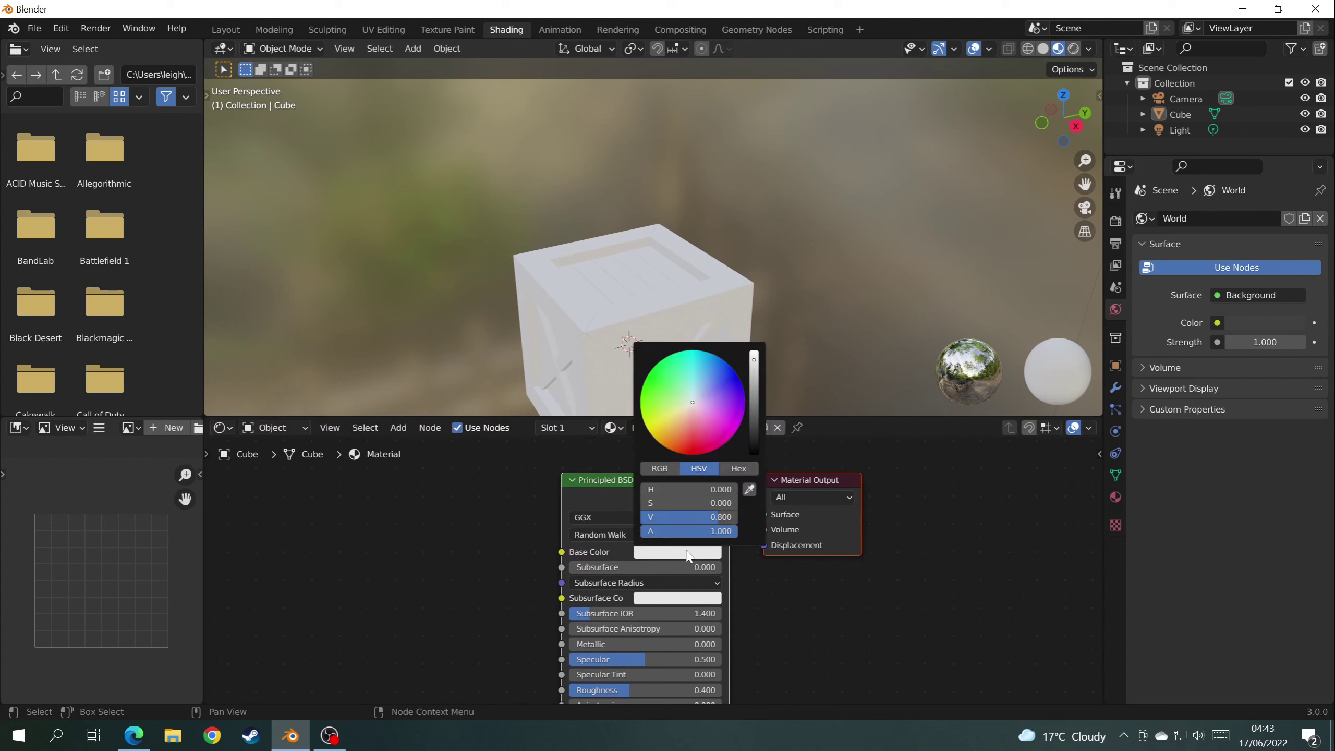
{"action": "left_click", "coordinate": [678, 434]}
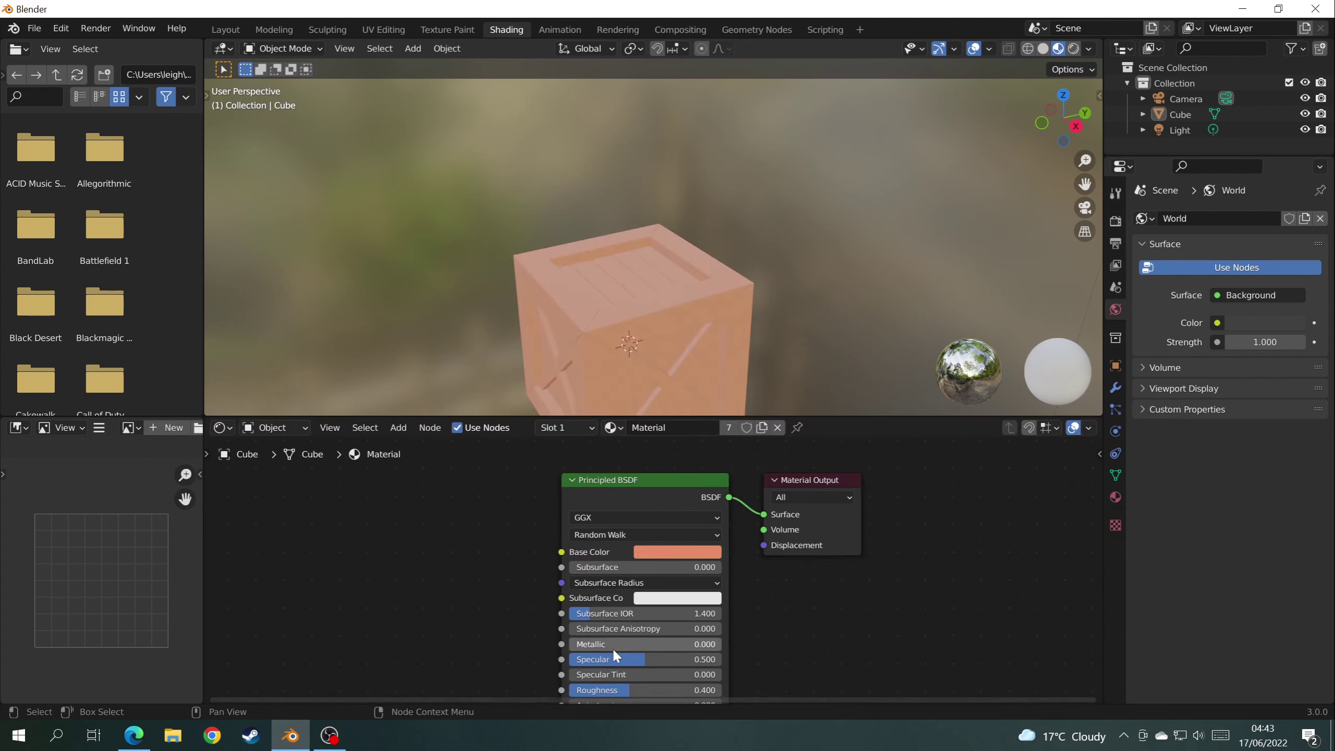
Look over the crate material's shader settings and display the viewport in Rendered shading.
{"action": "scroll", "coordinate": [615, 634], "scroll_direction": "down", "scroll_amount": 1}
{"action": "middle_click_drag", "start_coordinate": [766, 669], "coordinate": [801, 575]}
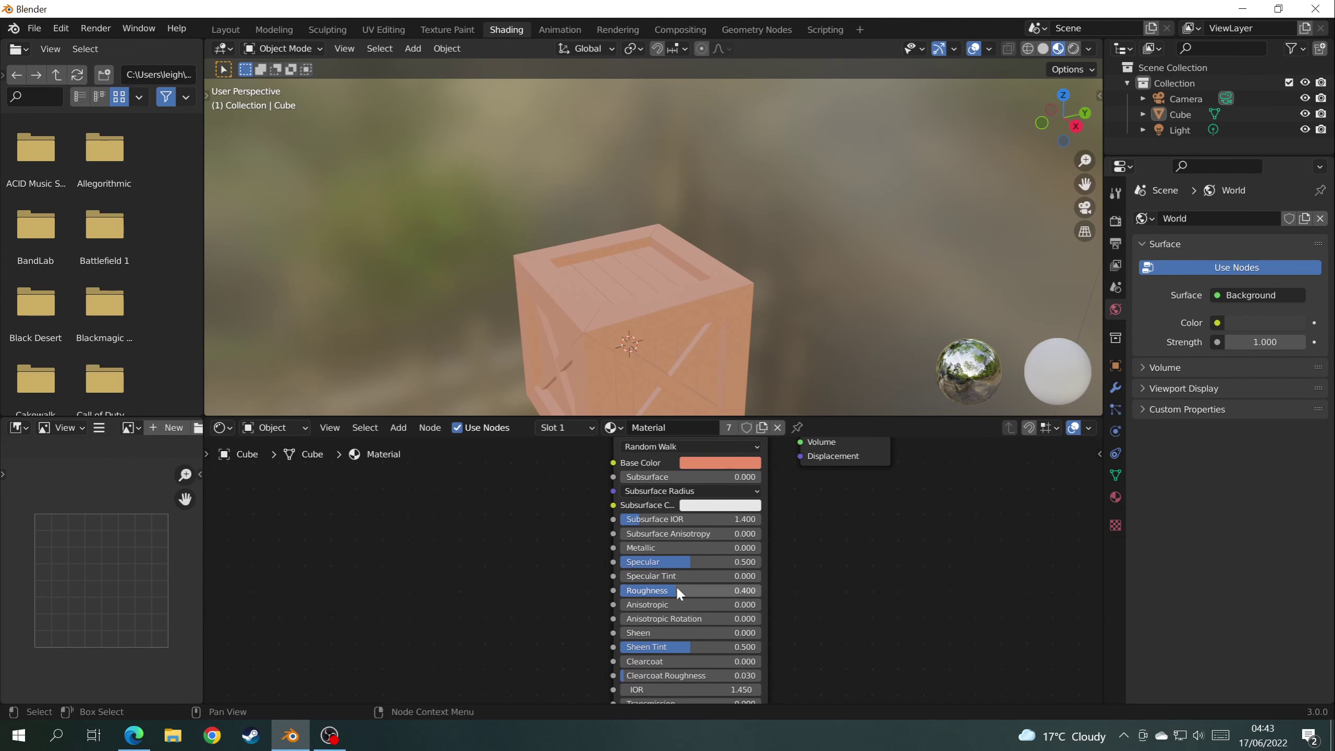
{"action": "left_click", "coordinate": [1071, 50]}
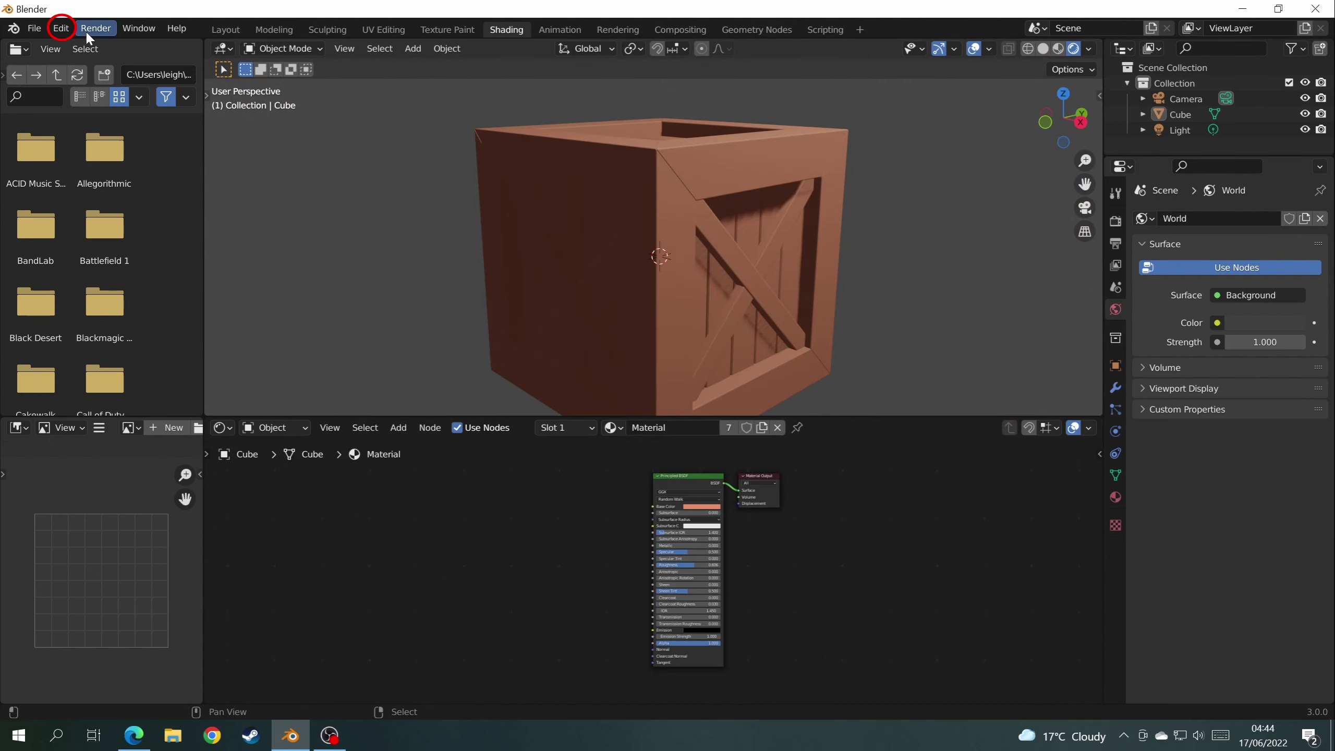
Search the add-ons in Preferences for "node", enable Node: Node Wrangler and save the preferences.
{"action": "left_click", "coordinate": [61, 29]}
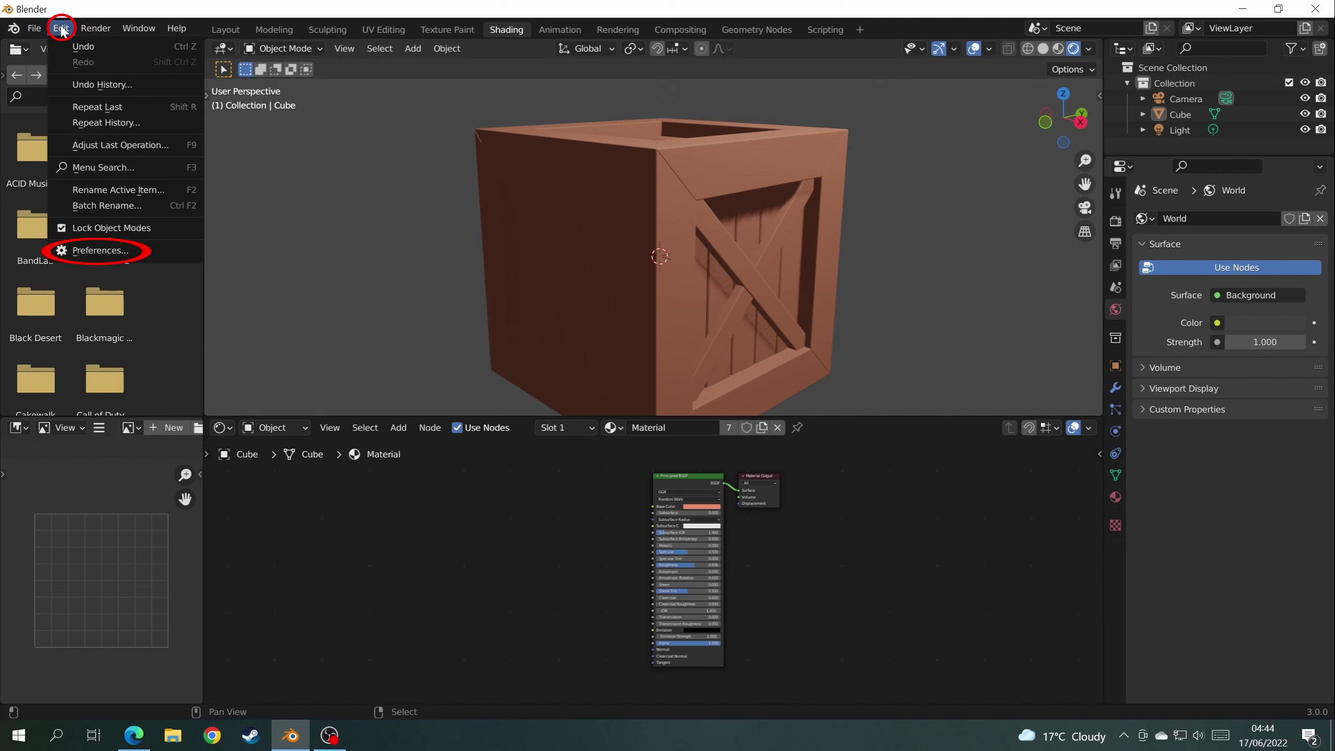
{"action": "left_click", "coordinate": [119, 251]}
{"action": "left_click", "coordinate": [397, 75]}
{"action": "type", "text": "node"}
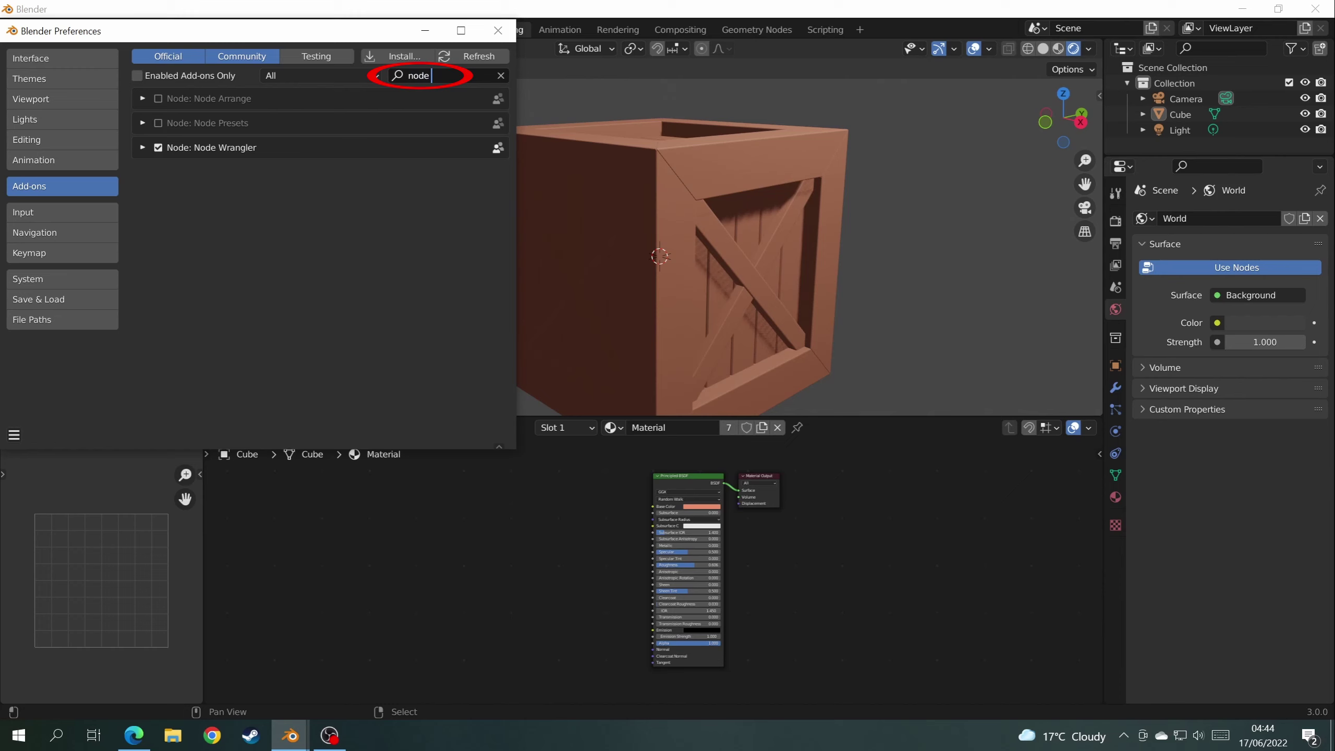
{"action": "left_click", "coordinate": [158, 149]}
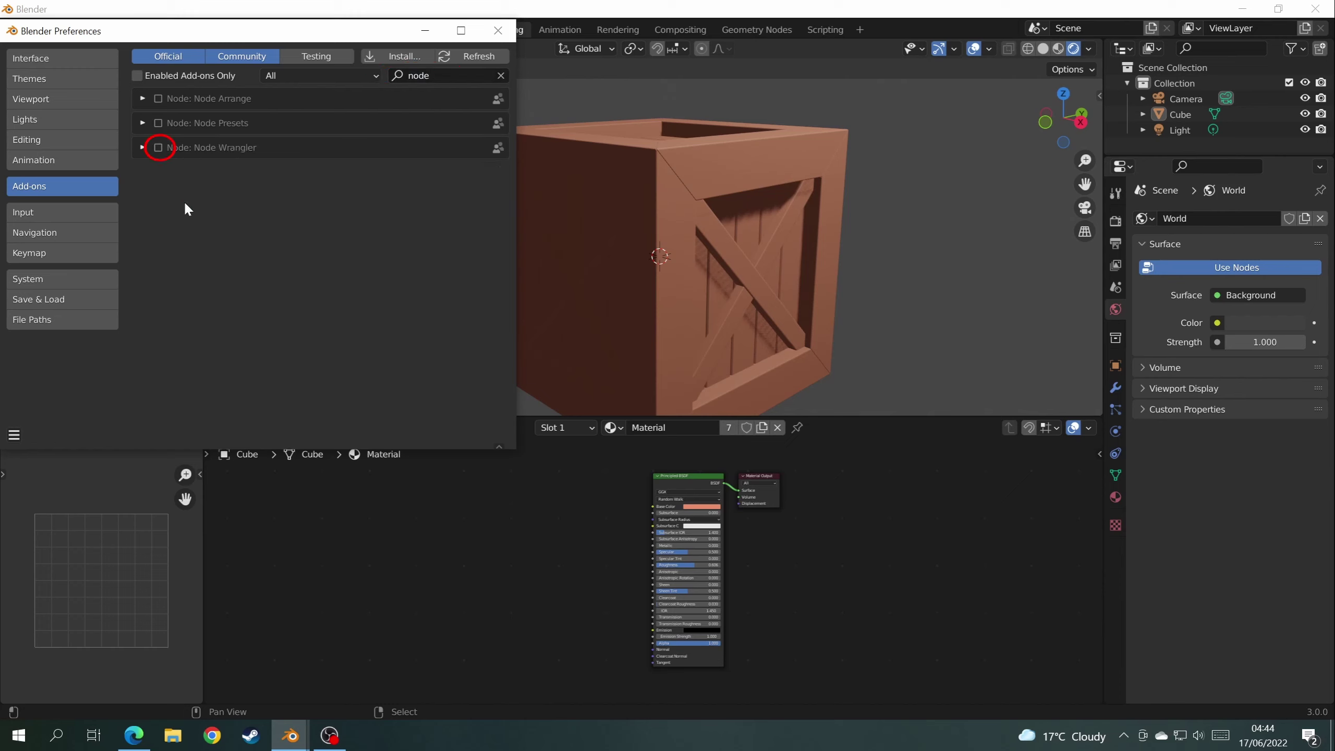
{"action": "left_click", "coordinate": [158, 149]}
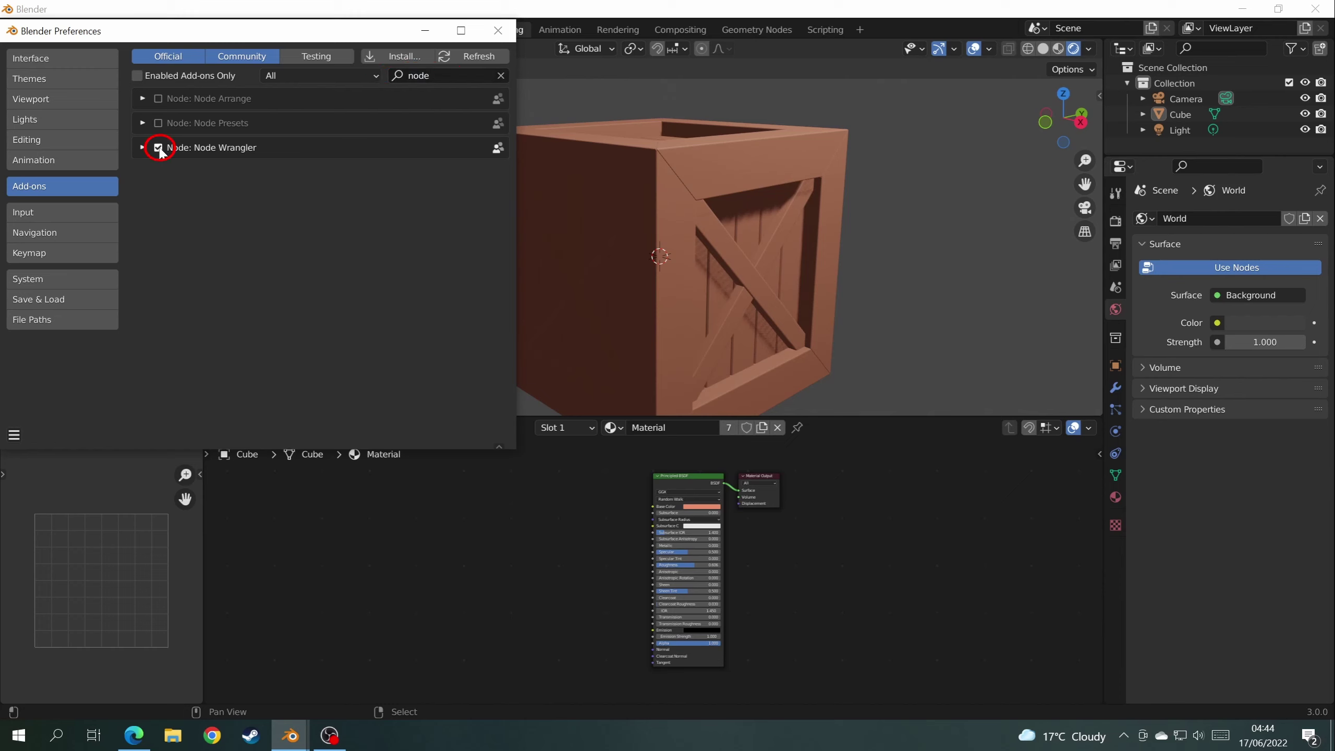
{"action": "left_click", "coordinate": [14, 435]}
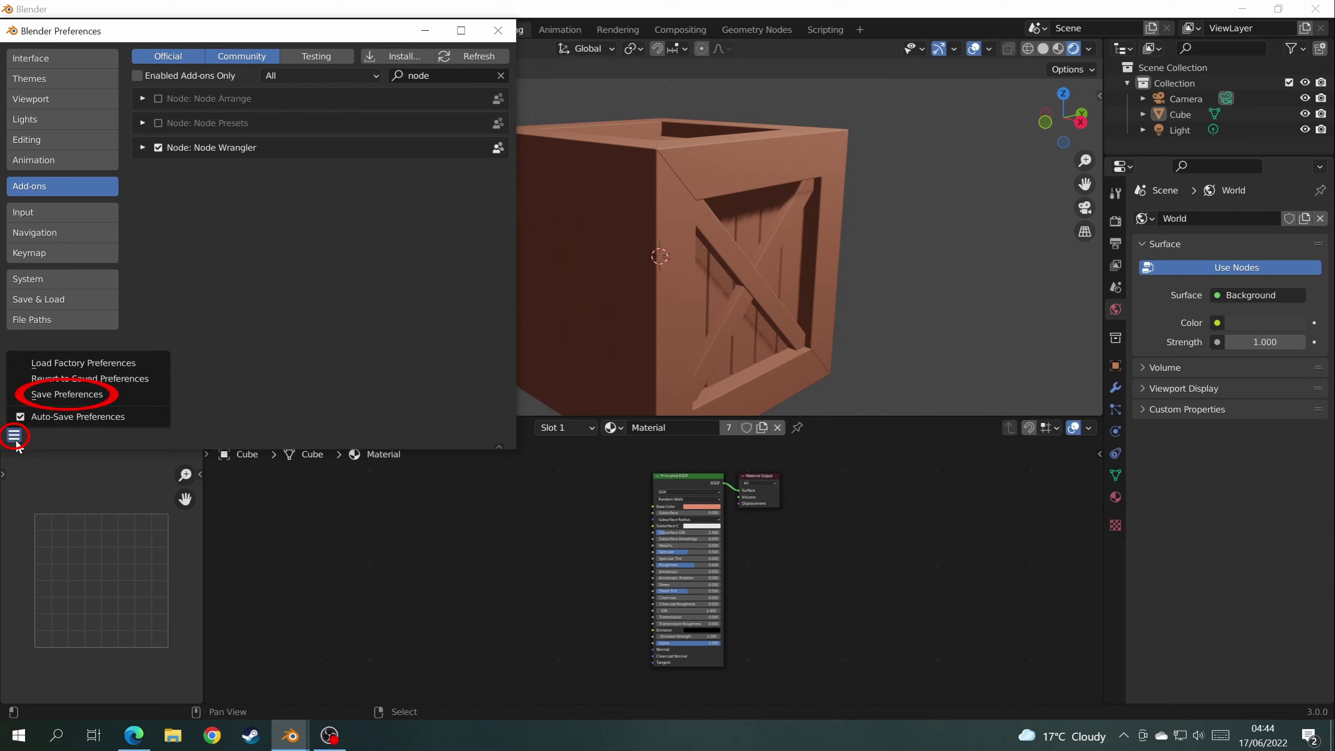
{"action": "left_click", "coordinate": [66, 396]}
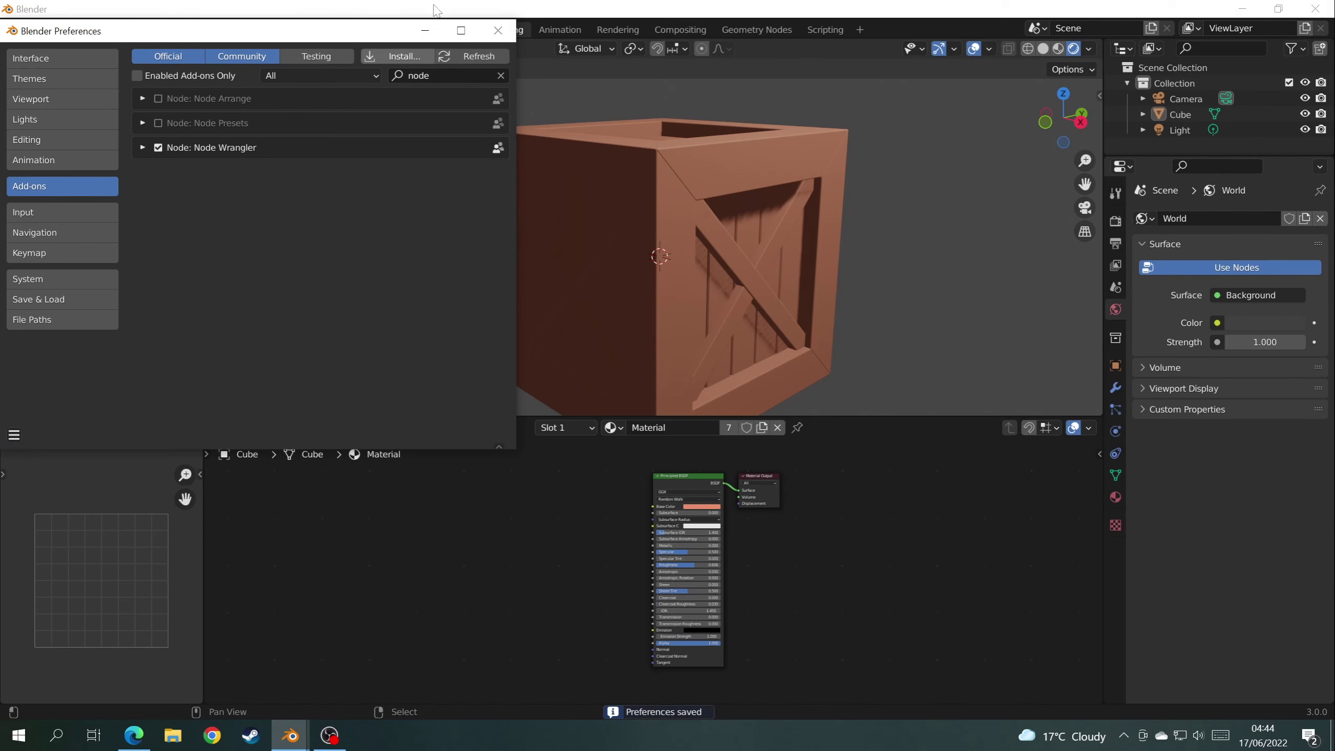
{"action": "left_click", "coordinate": [488, 33]}
Apply Node Wrangler's Principled Texture Setup to the Principled BSDF node with all the Wood061_4K texture maps in the wood061 folder.
{"action": "scroll", "coordinate": [322, 491], "scroll_direction": "up", "scroll_amount": 1}
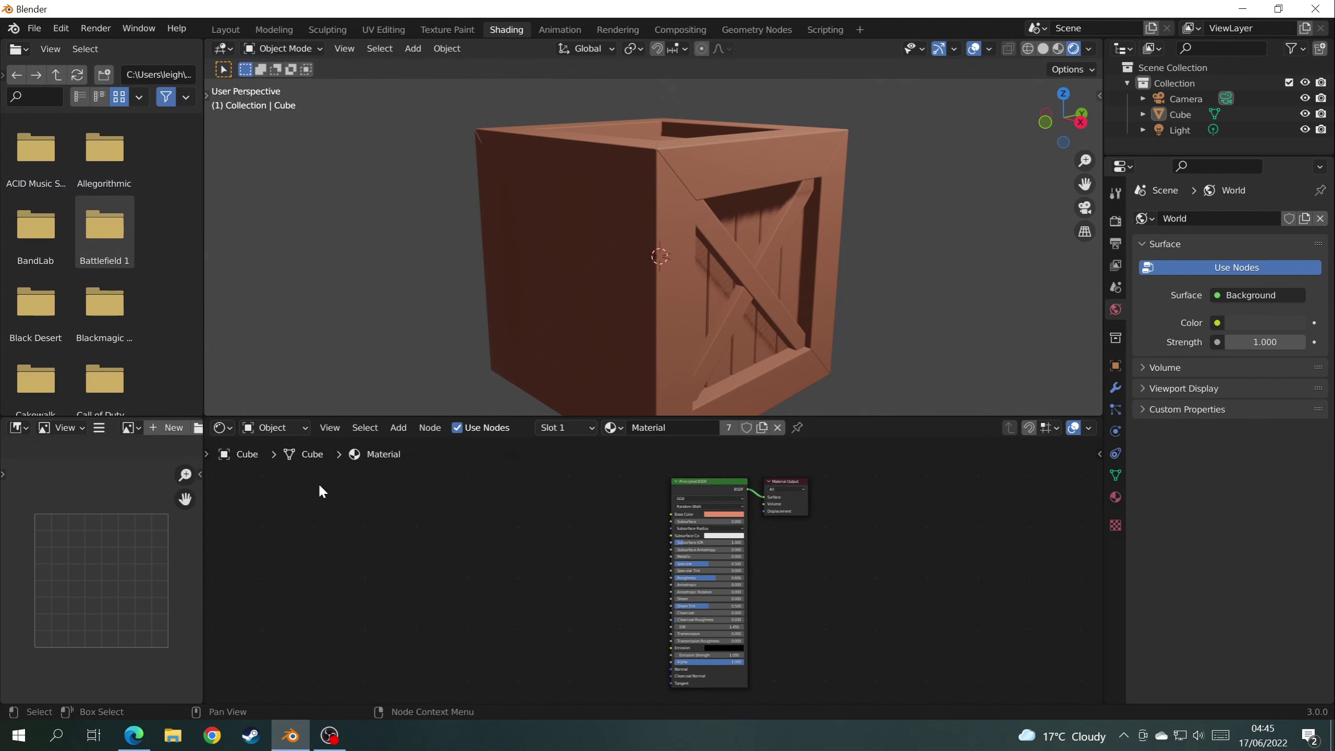
{"action": "left_click", "coordinate": [712, 480]}
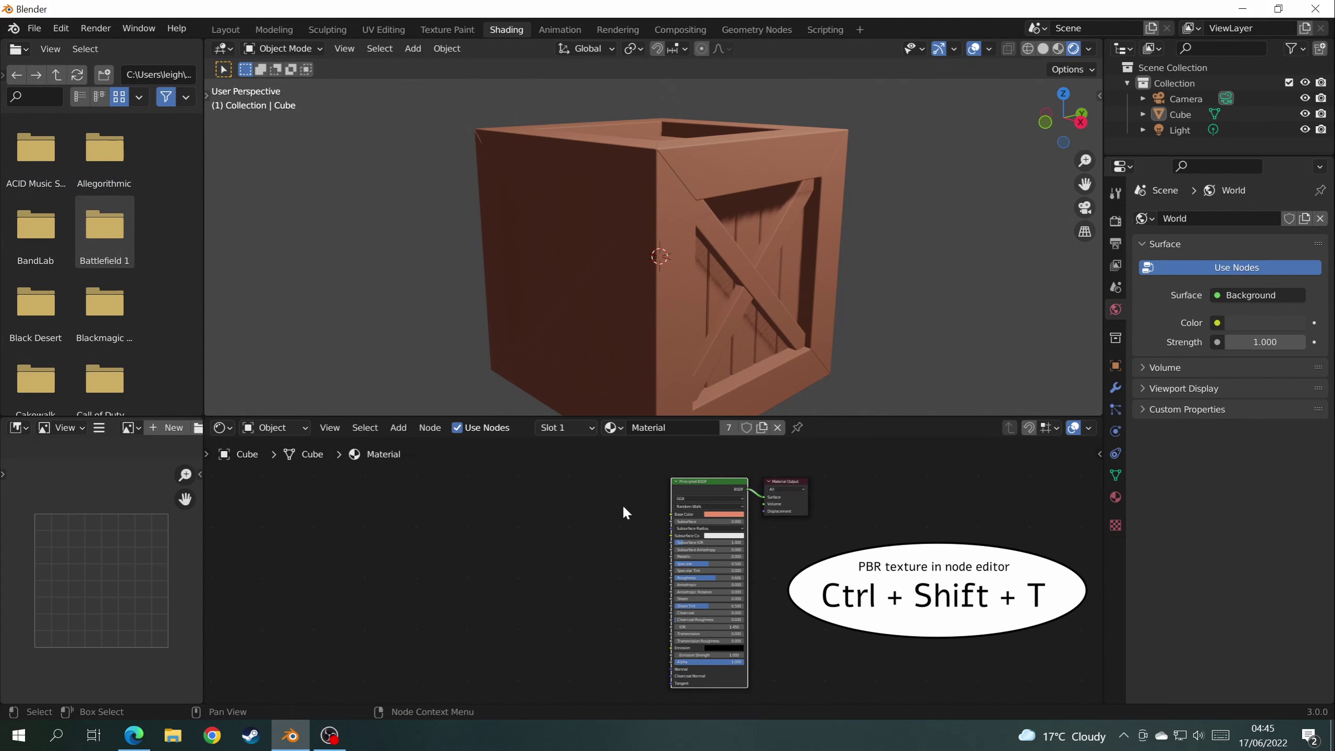
{"action": "key", "text": "ctrl+shift+t"}
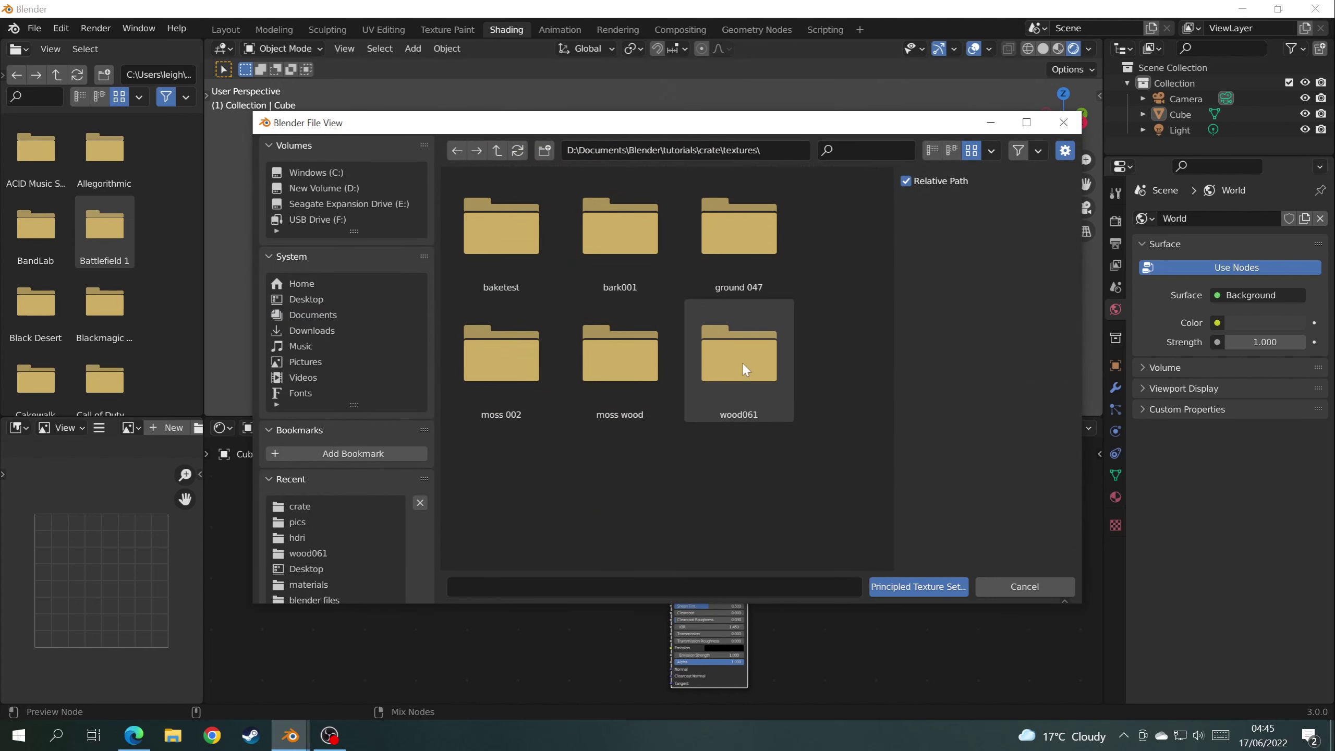
{"action": "double_click", "coordinate": [743, 364]}
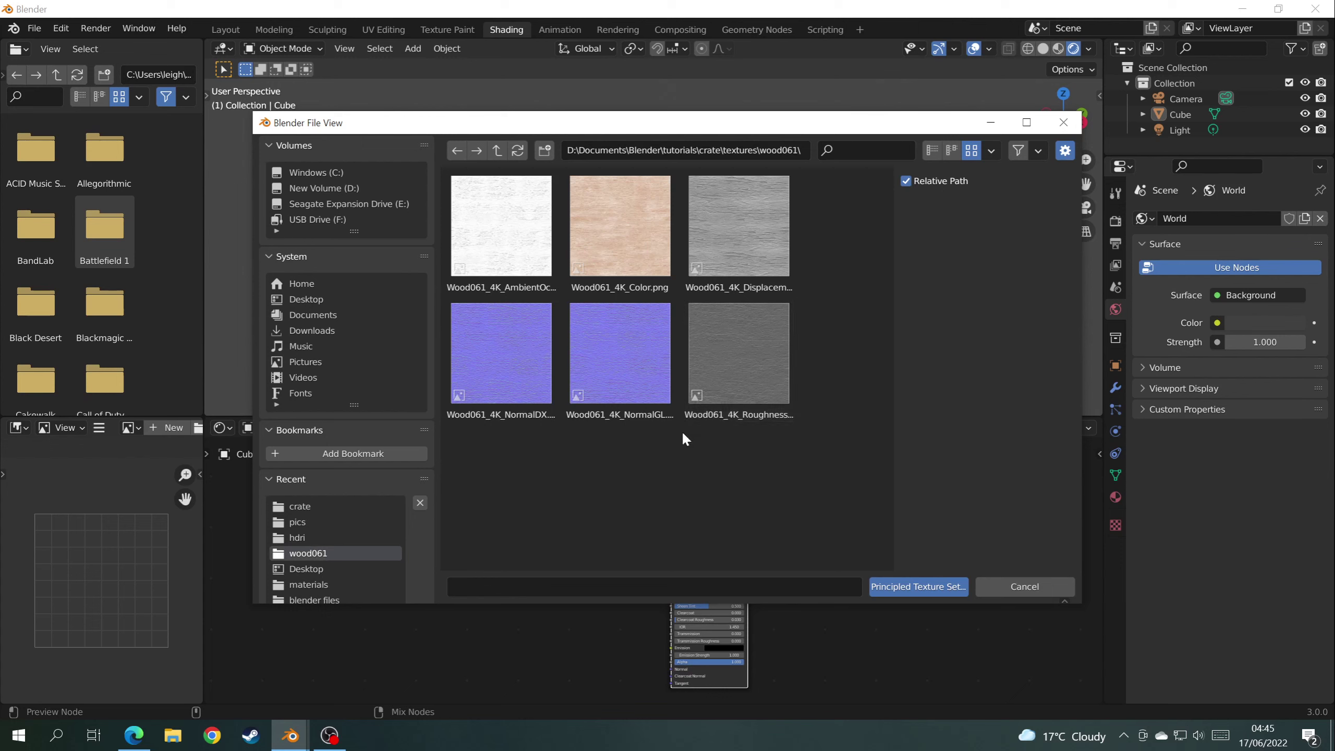
{"action": "left_click_drag", "start_coordinate": [864, 497], "coordinate": [533, 263]}
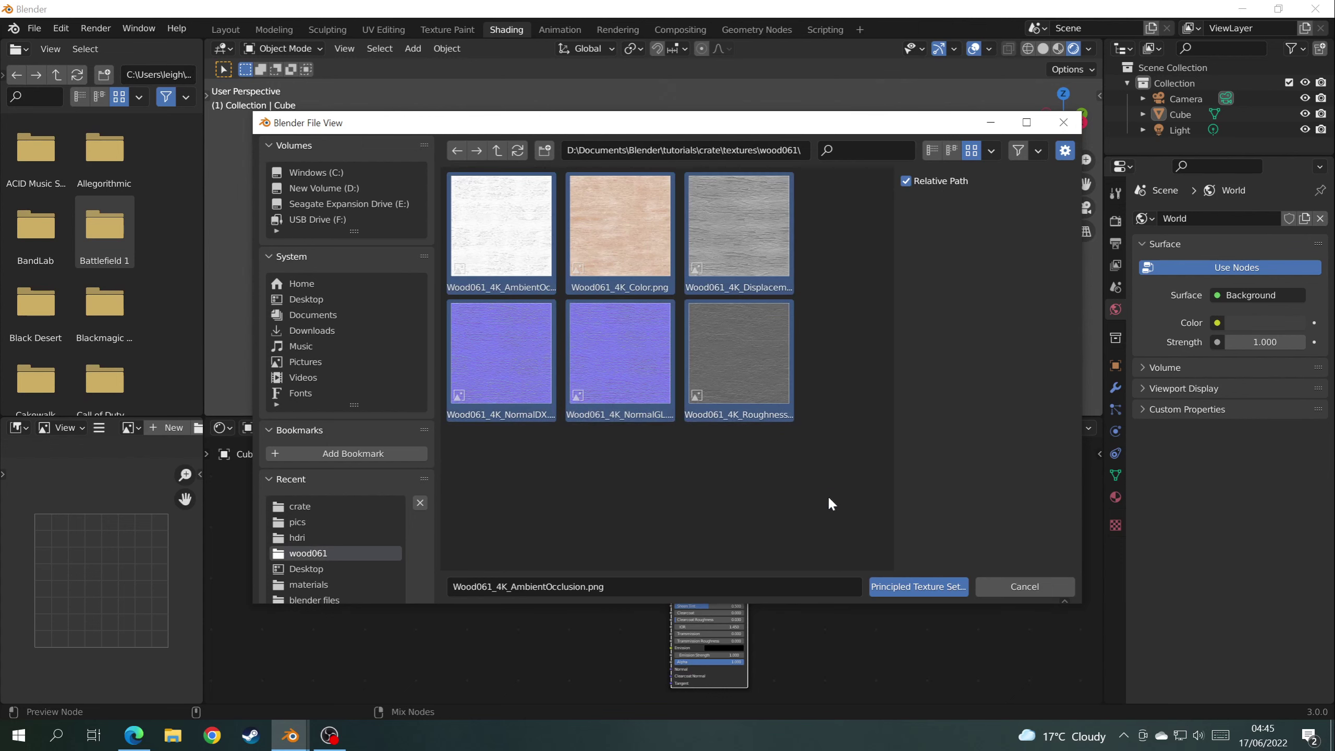
{"action": "left_click", "coordinate": [921, 593]}
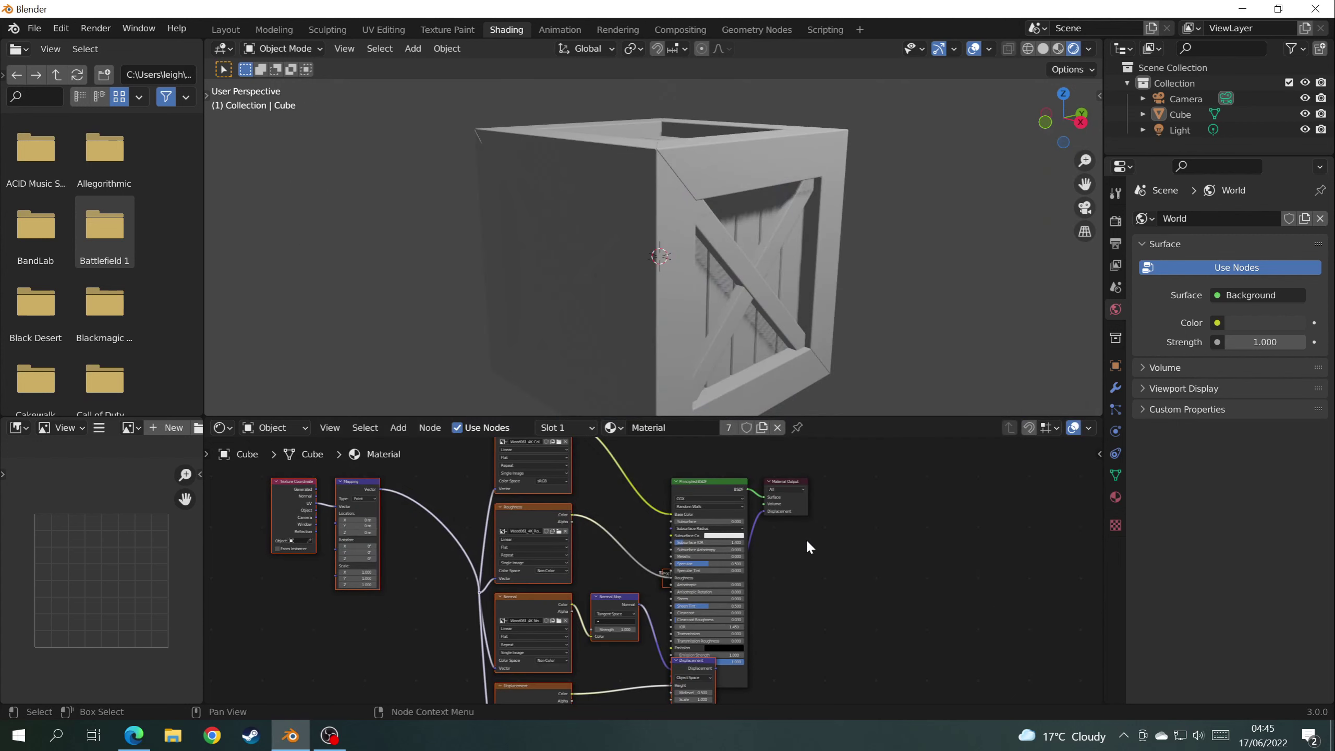
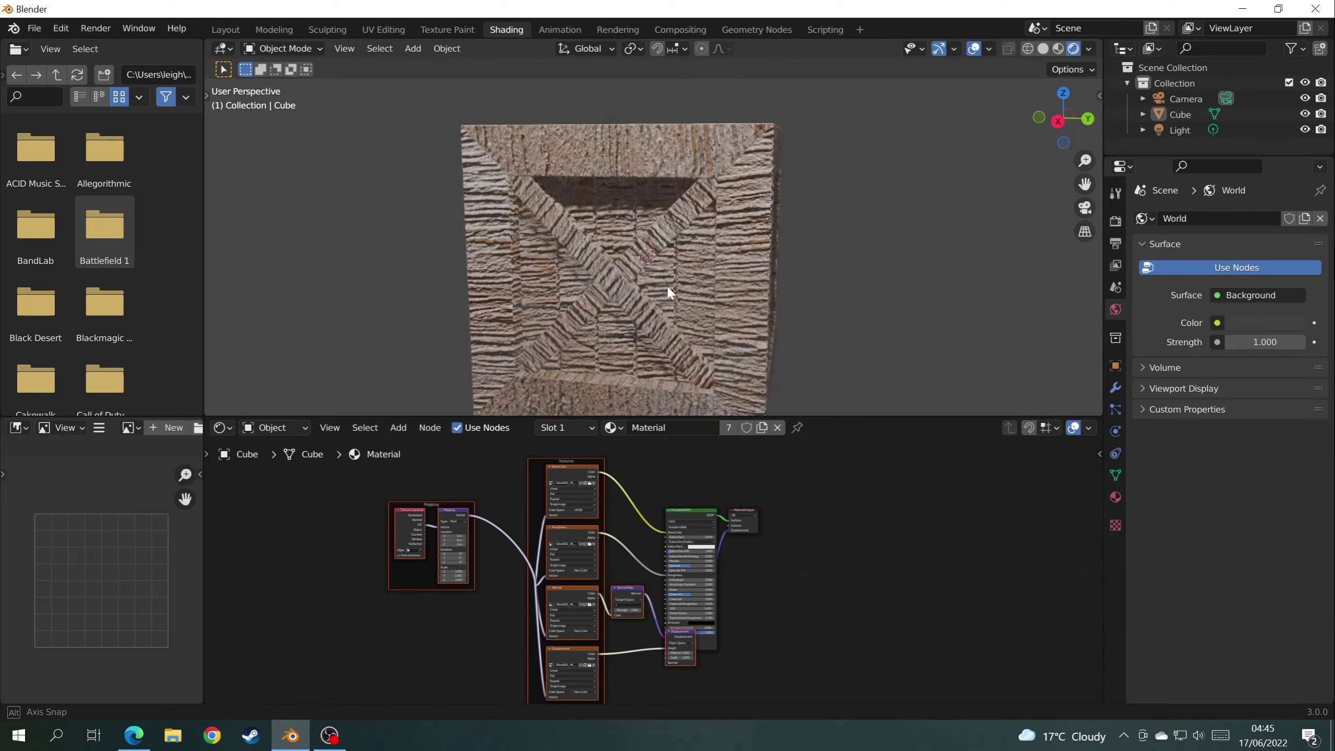
Delete the Displacement node and the Displacement image texture node from the crate's material.
{"action": "scroll", "coordinate": [703, 276], "scroll_direction": "down", "scroll_amount": 3}
{"action": "scroll", "coordinate": [703, 275], "scroll_direction": "up", "scroll_amount": 6}
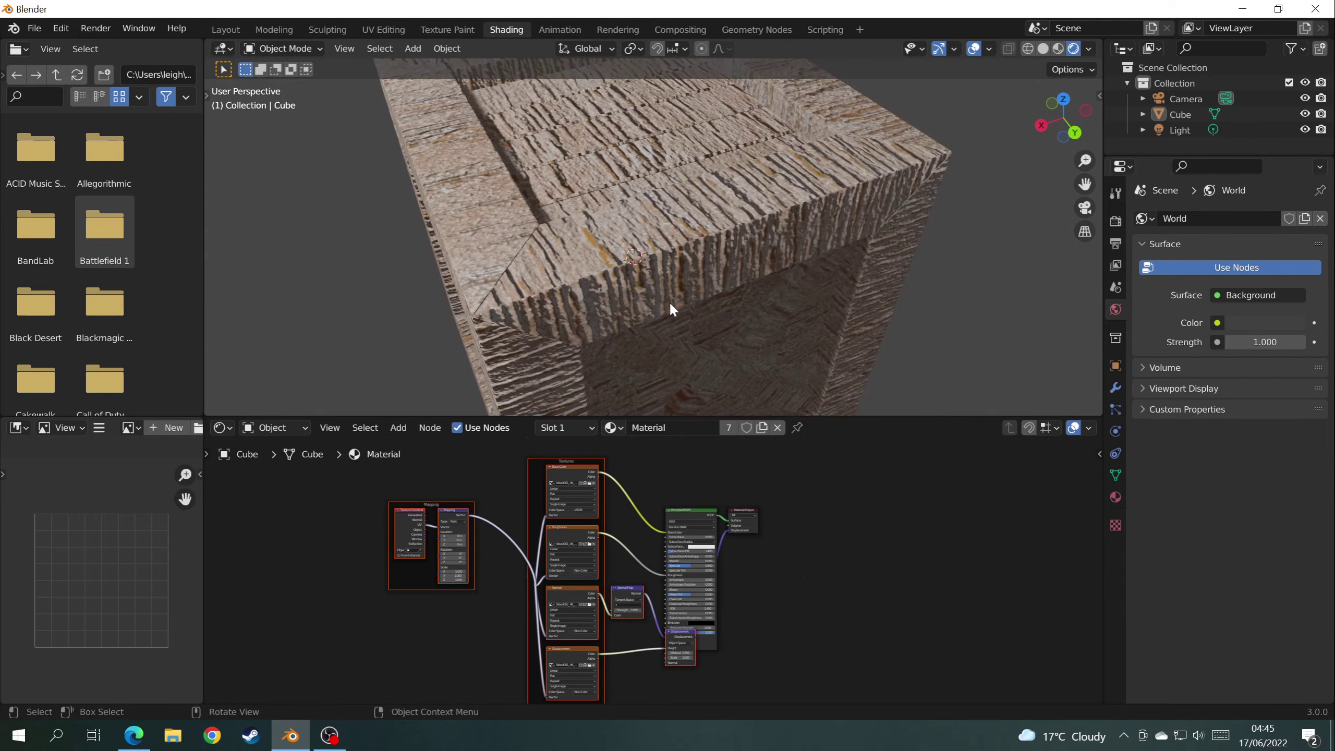
{"action": "scroll", "coordinate": [736, 579], "scroll_direction": "up", "scroll_amount": 3}
{"action": "left_click_drag", "start_coordinate": [778, 600], "coordinate": [720, 586]}
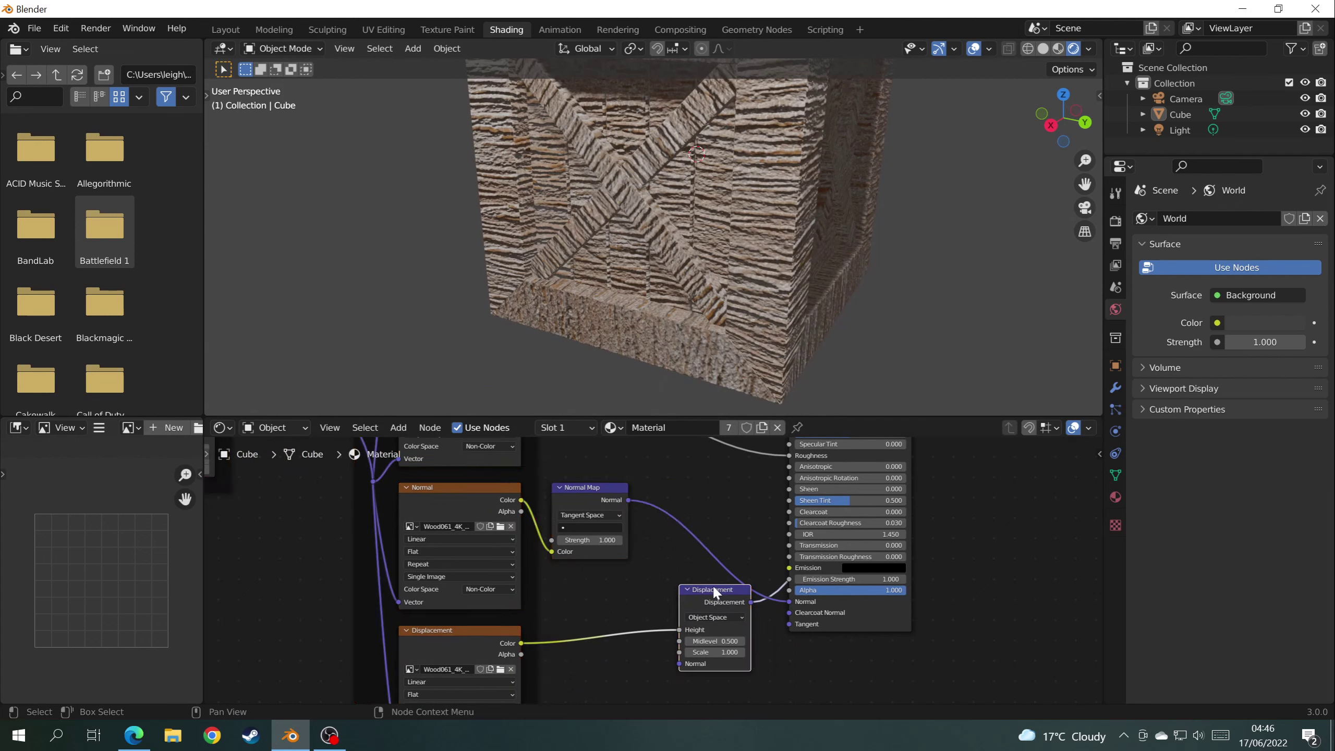
{"action": "key", "text": "x"}
{"action": "left_click", "coordinate": [451, 630]}
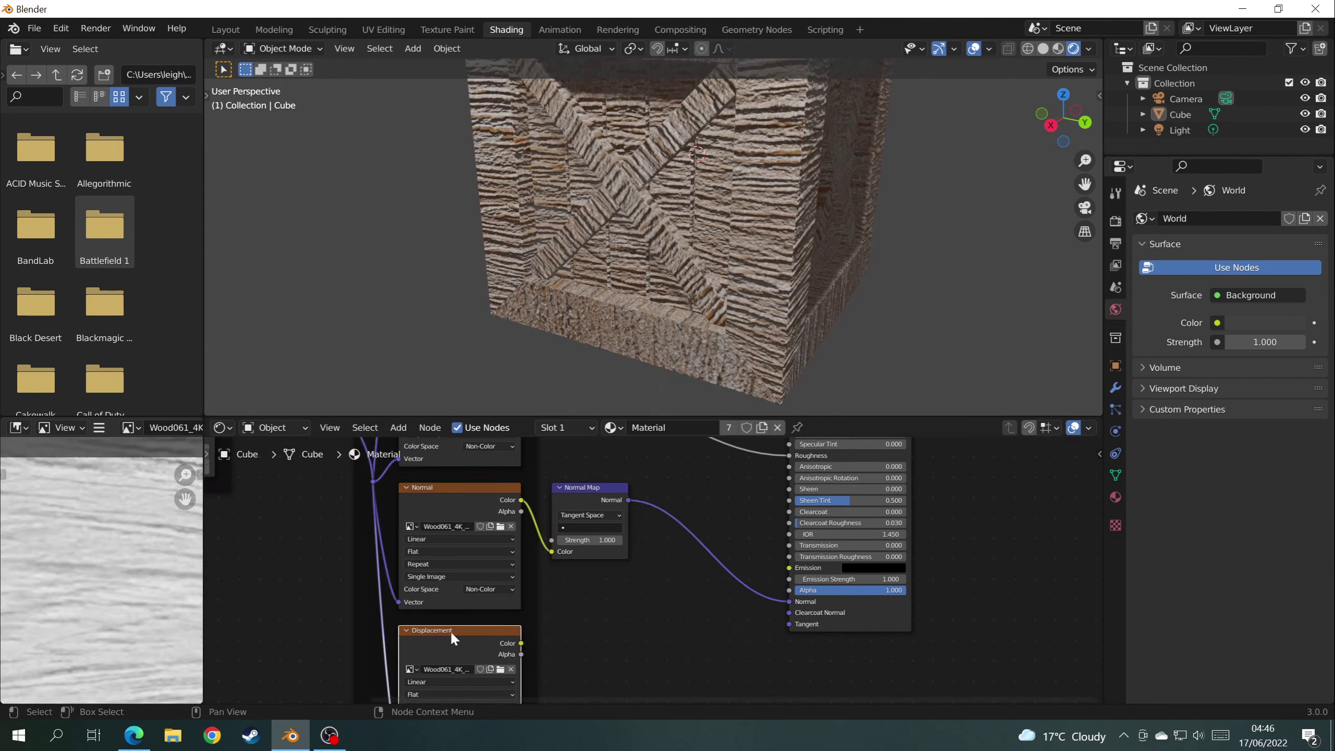
{"action": "key", "text": "x"}
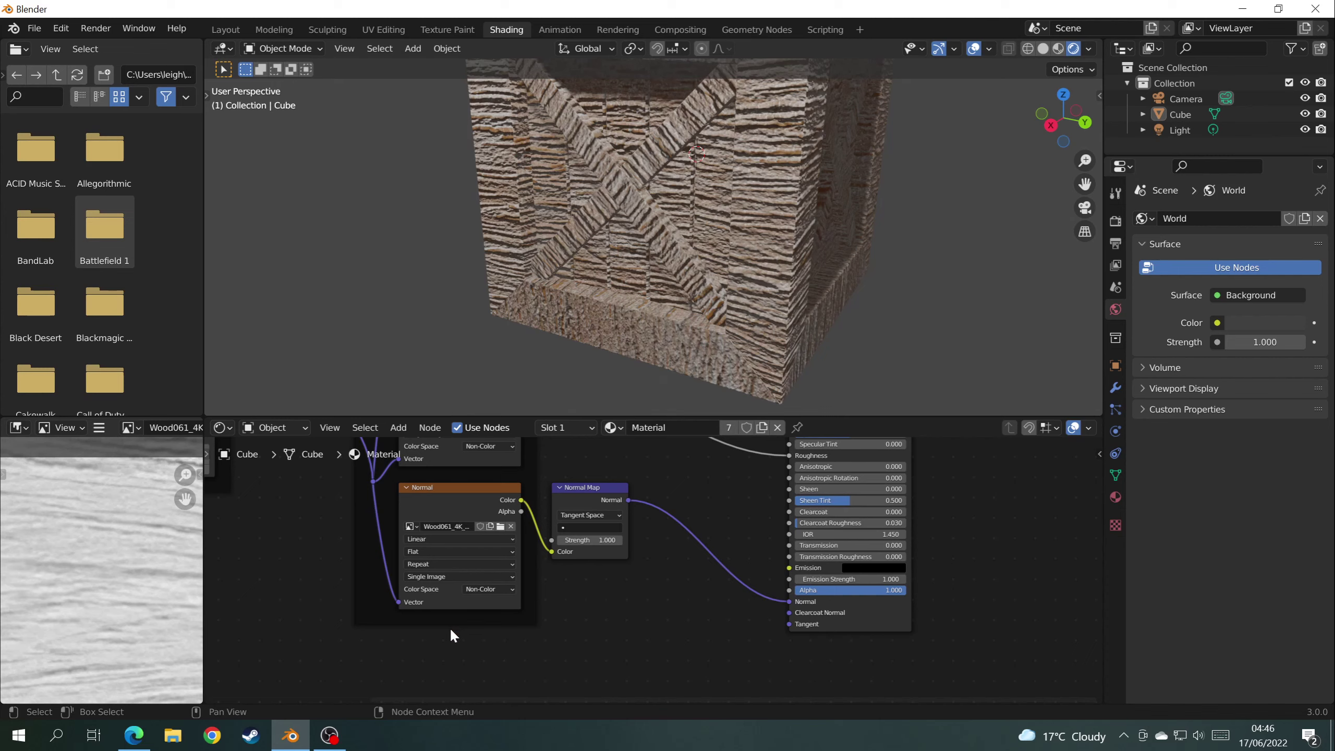
In the UV Editing workspace, select all the crate's UV islands and rotate them 90 degrees to follow the wood grain.
{"action": "middle_click_drag", "start_coordinate": [449, 627], "coordinate": [570, 610]}
{"action": "scroll", "coordinate": [569, 611], "scroll_direction": "down", "scroll_amount": 3}
{"action": "scroll", "coordinate": [569, 611], "scroll_direction": "up", "scroll_amount": 4}
{"action": "middle_click_drag", "start_coordinate": [683, 295], "coordinate": [760, 253]}
{"action": "middle_click_drag", "start_coordinate": [767, 309], "coordinate": [429, 130]}
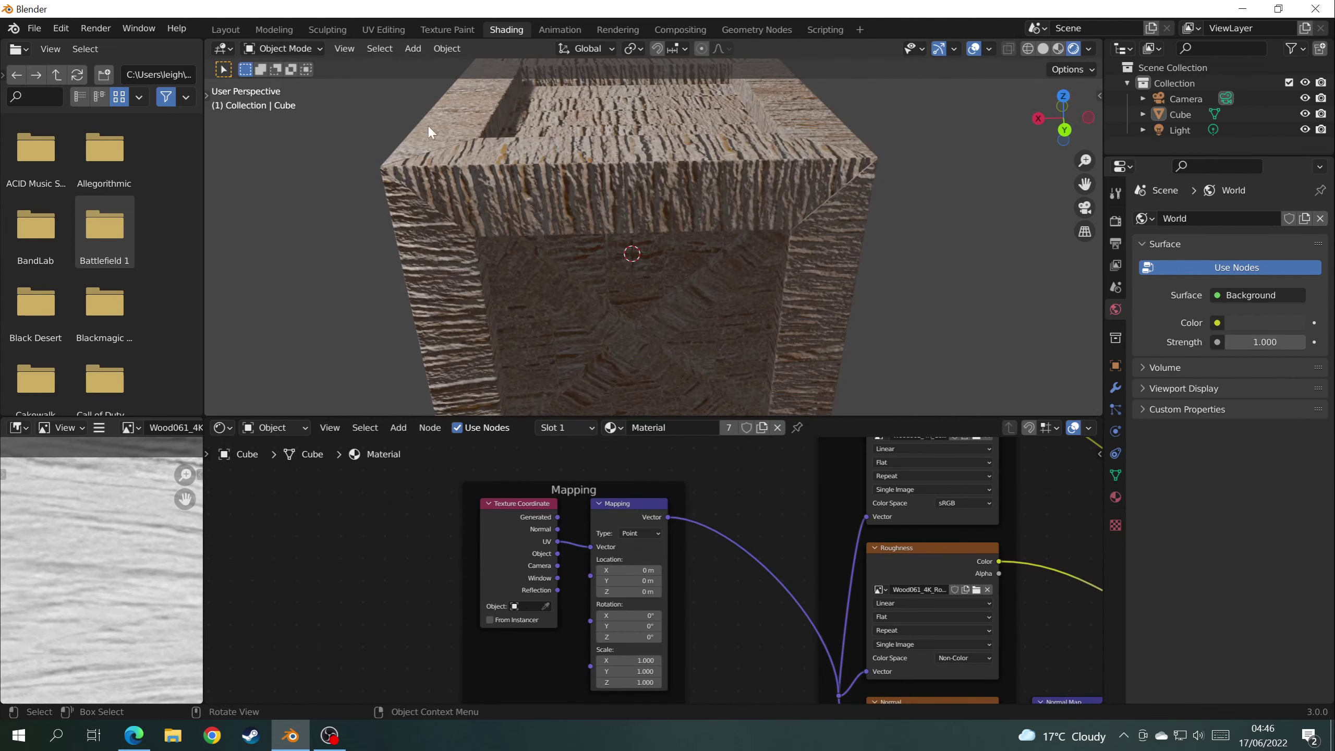
{"action": "left_click", "coordinate": [387, 30]}
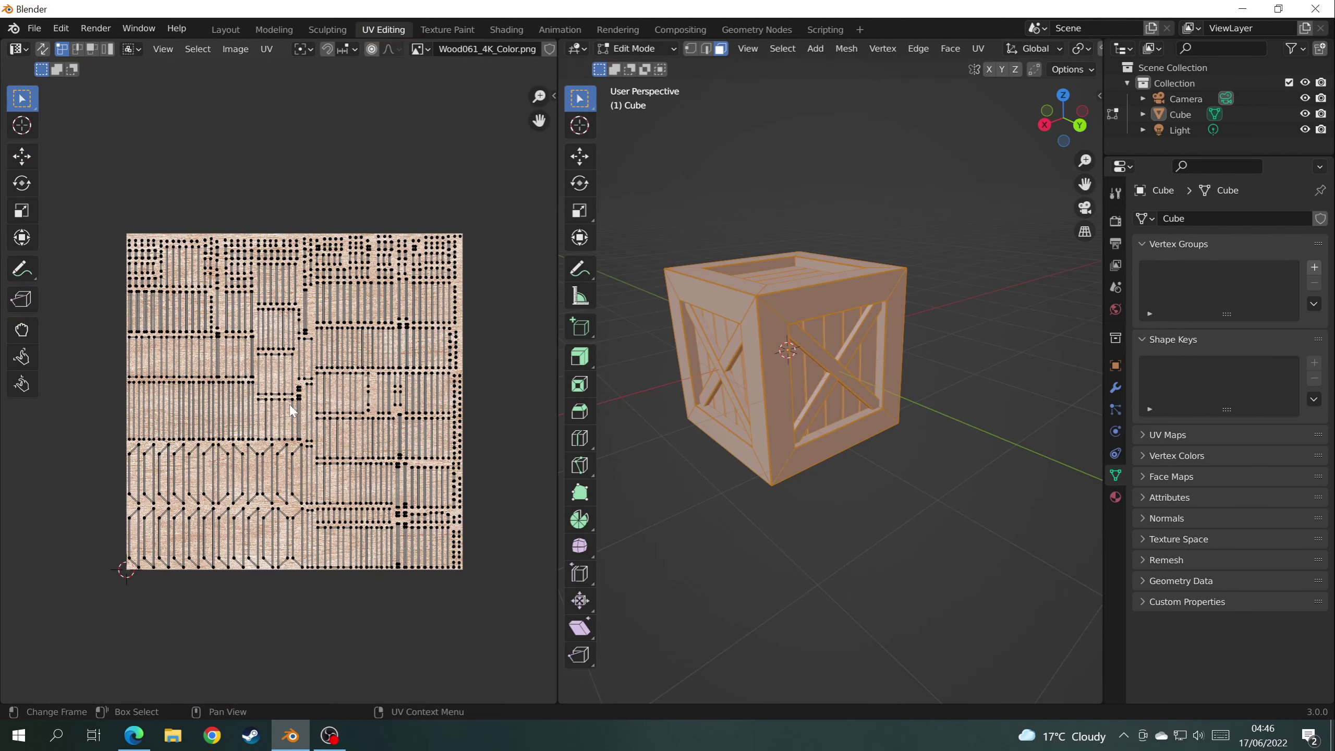
{"action": "key", "text": "a"}
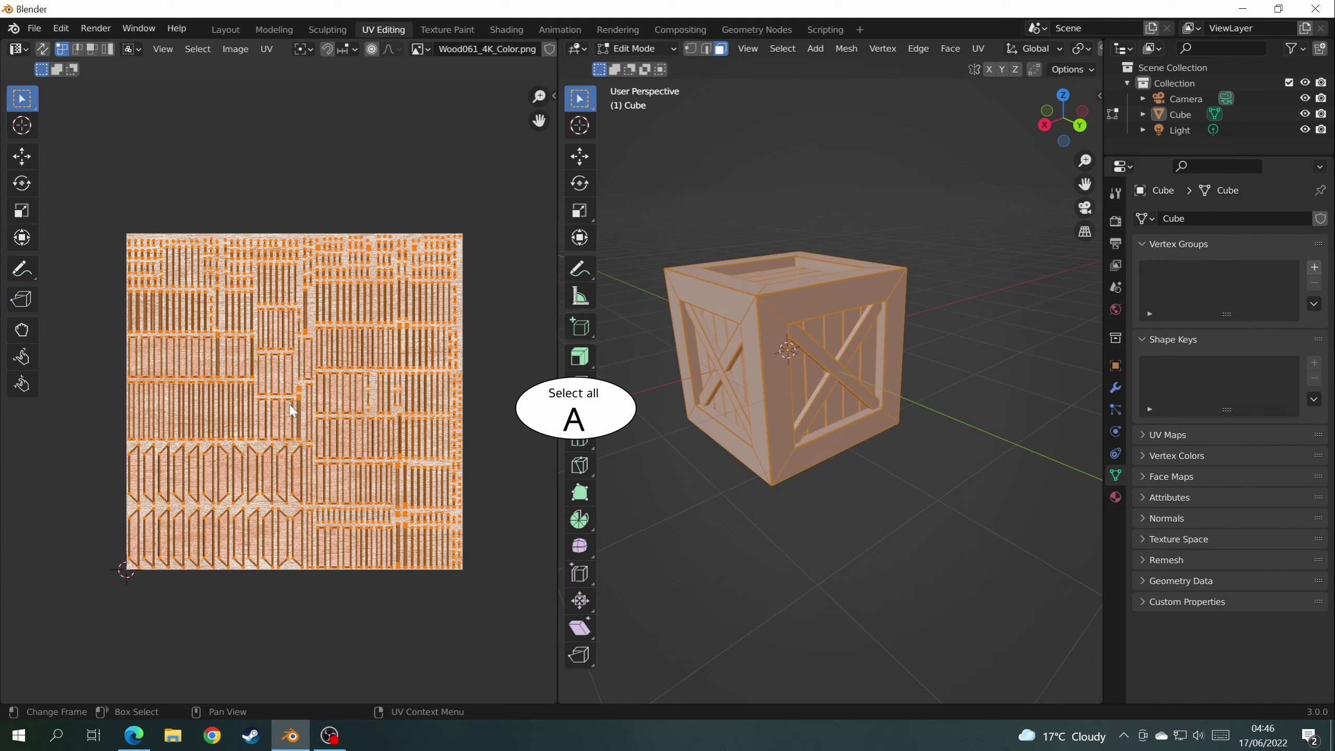
{"action": "key", "text": "r"}
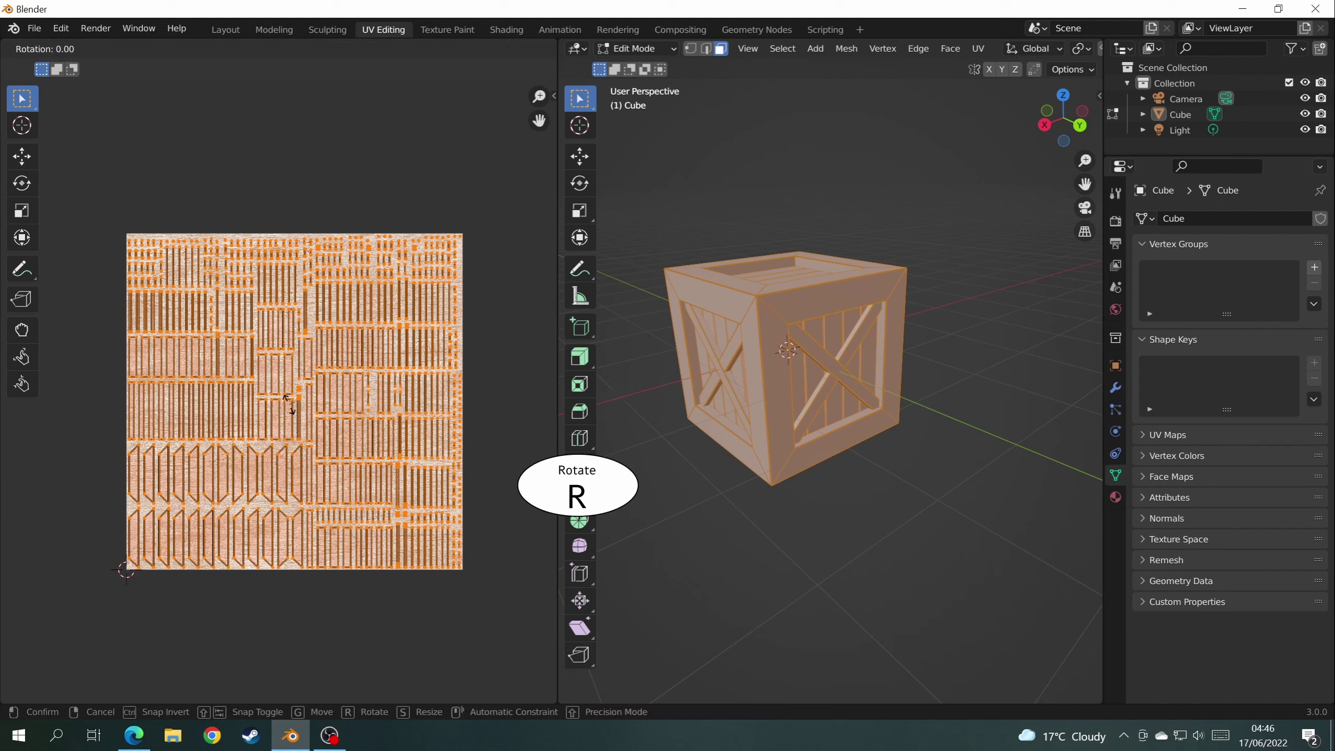
{"action": "type", "text": "90"}
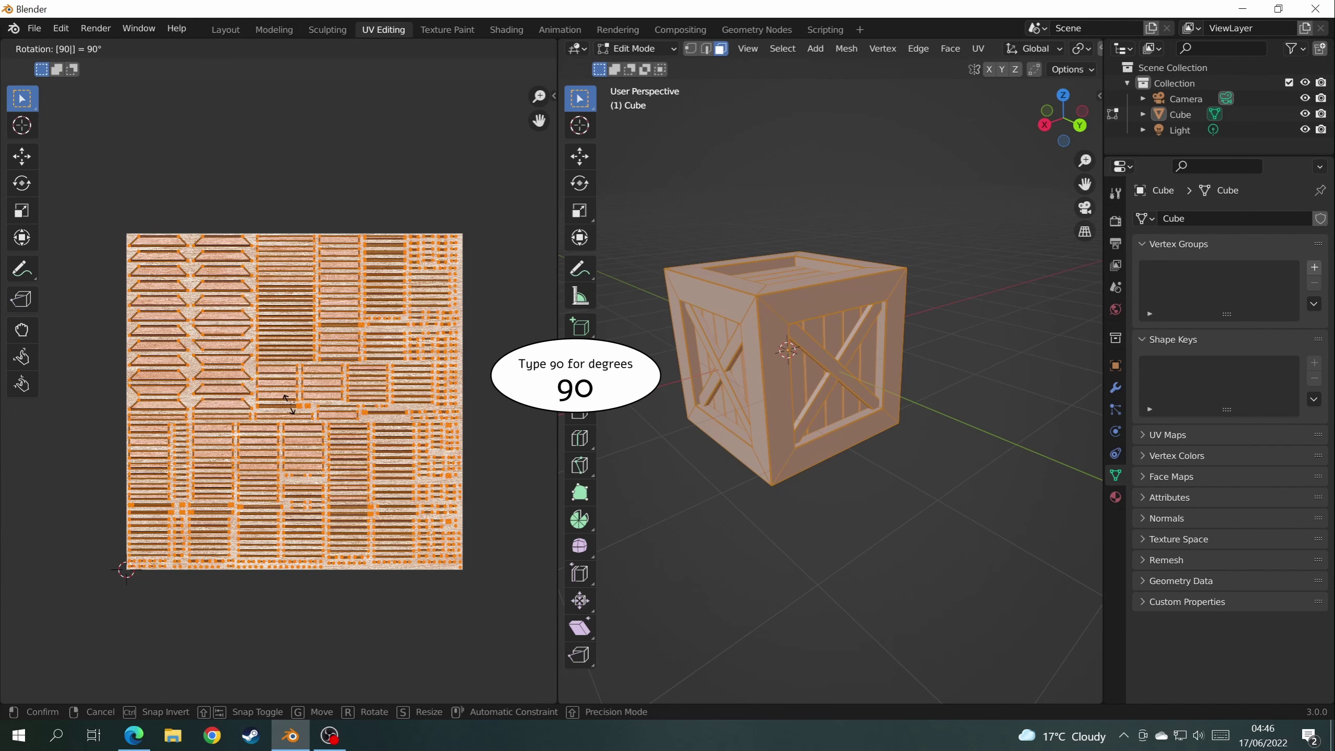
{"action": "key", "text": "Return"}
{"action": "middle_click_drag", "start_coordinate": [464, 356], "coordinate": [366, 400]}
{"action": "scroll", "coordinate": [398, 391], "scroll_direction": "up", "scroll_amount": 6}
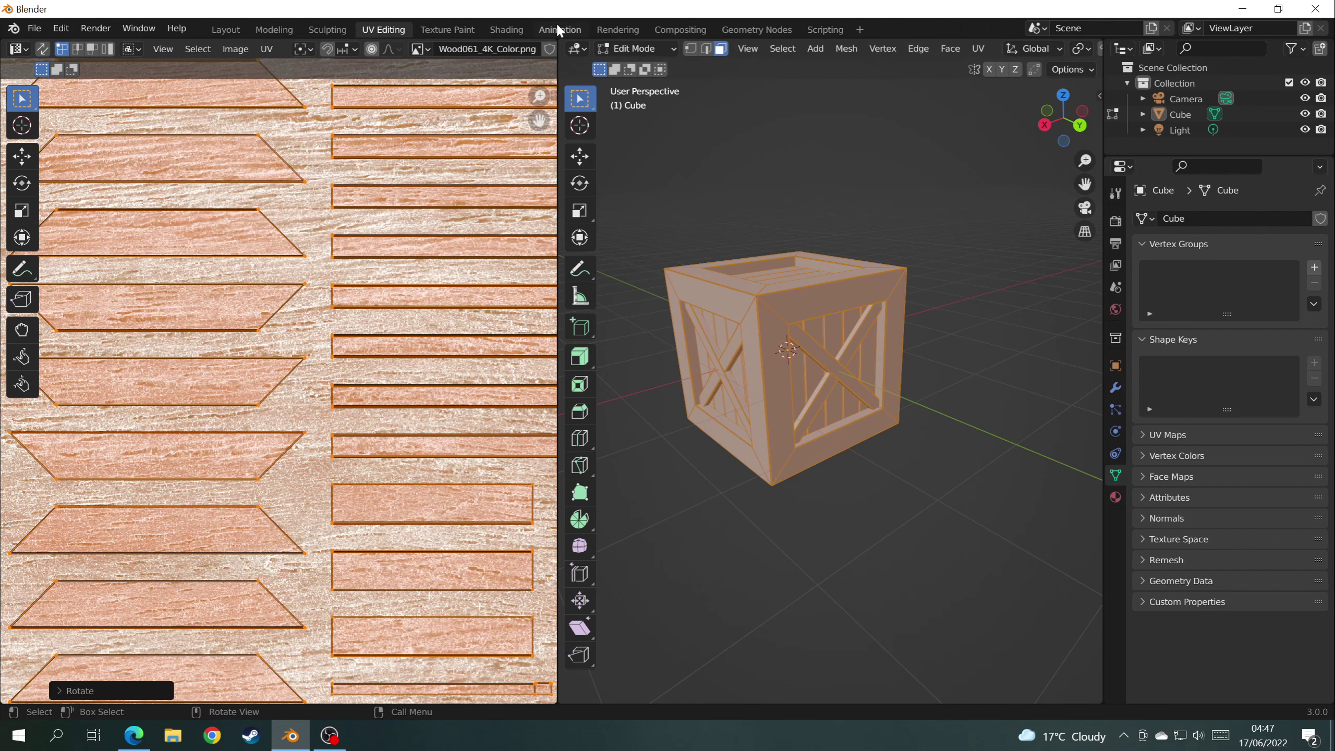
In the Layout workspace, display the crate in Rendered shading and examine the wood grain direction on its sides and top.
{"action": "left_click", "coordinate": [224, 30]}
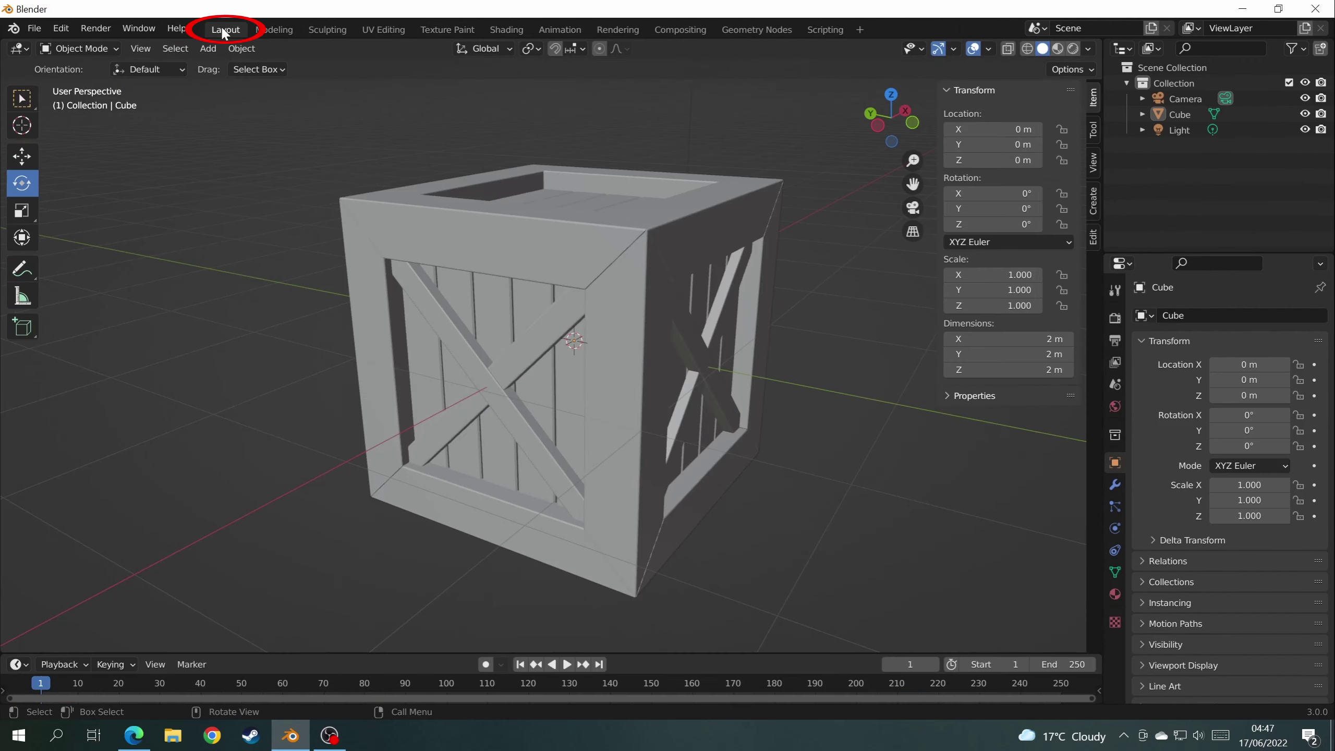
{"action": "left_click", "coordinate": [1072, 49]}
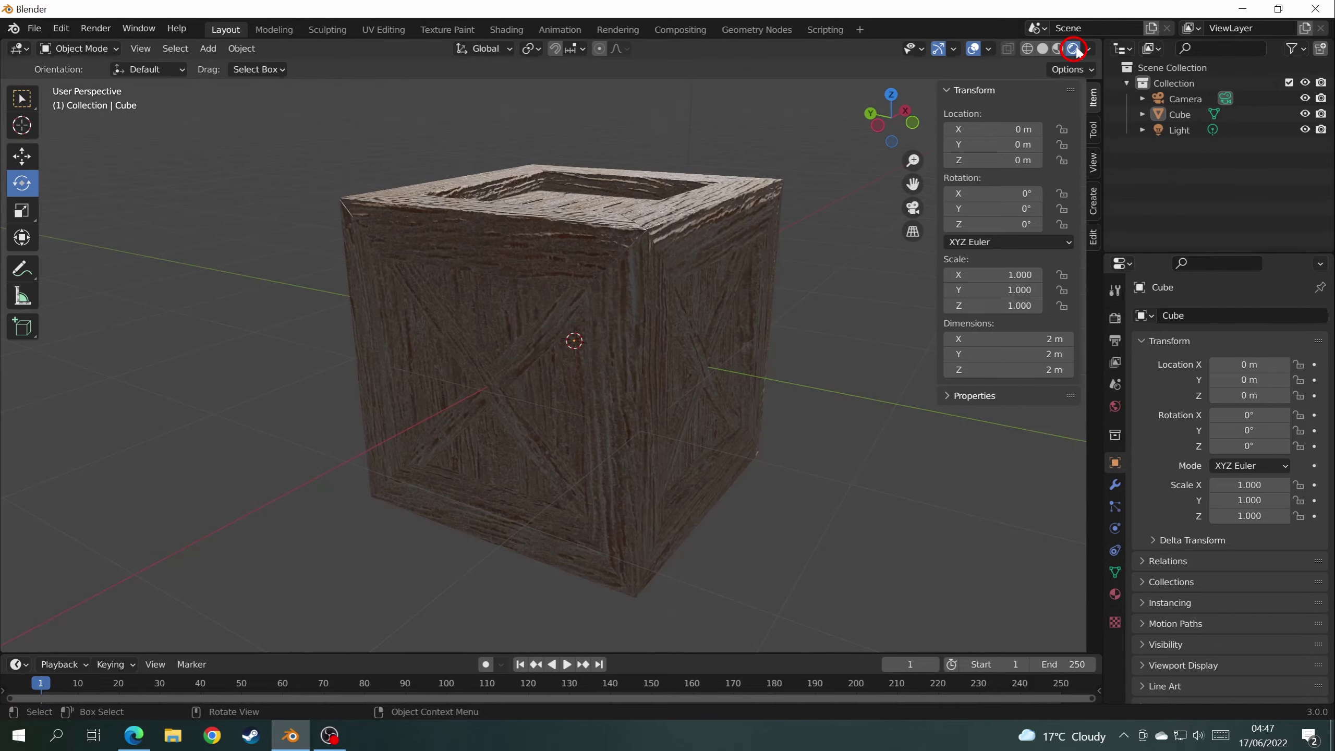
{"action": "middle_click_drag", "start_coordinate": [761, 256], "coordinate": [465, 255]}
{"action": "scroll", "coordinate": [721, 271], "scroll_direction": "up", "scroll_amount": 4}
{"action": "middle_click_drag", "start_coordinate": [588, 225], "coordinate": [430, 110]}
{"action": "scroll", "coordinate": [430, 110], "scroll_direction": "down", "scroll_amount": 4}
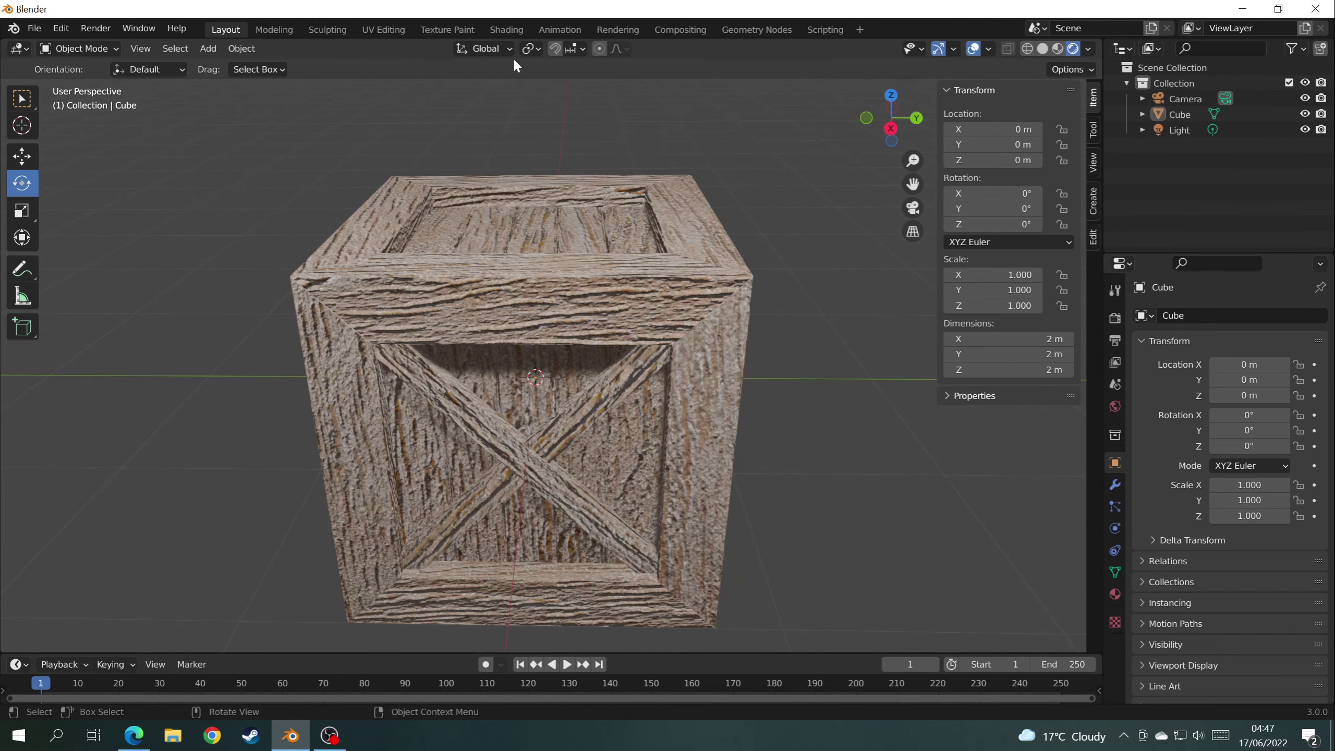
In the Shading workspace, add a Value input node and connect it to the Scale input of the Mapping node.
{"action": "left_click", "coordinate": [513, 27]}
{"action": "scroll", "coordinate": [728, 556], "scroll_direction": "up", "scroll_amount": 2}
{"action": "mouse_move", "coordinate": [728, 556]}
{"action": "middle_mouse_down"}
{"action": "mouse_move", "coordinate": [705, 616]}
{"action": "mouse_move", "coordinate": [753, 559]}
{"action": "middle_mouse_up"}
{"action": "scroll", "coordinate": [752, 562], "scroll_direction": "up", "scroll_amount": 4}
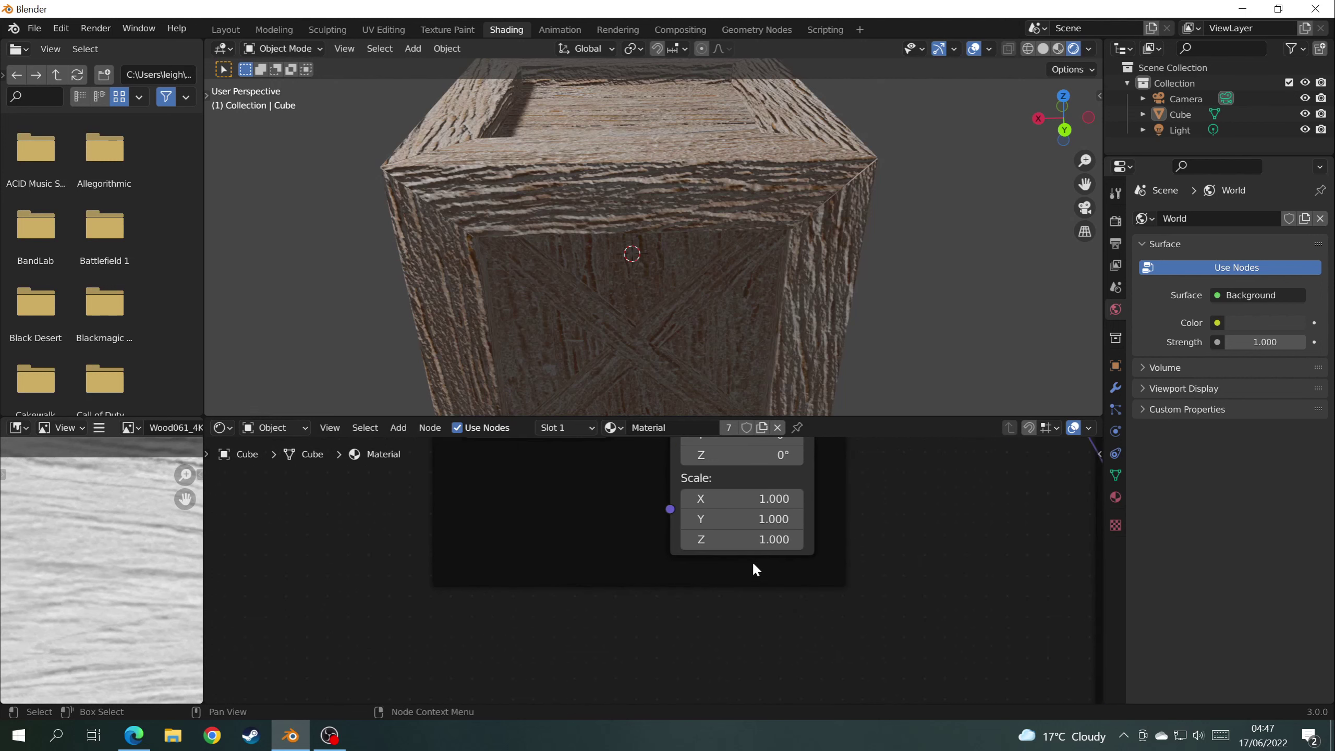
{"action": "scroll", "coordinate": [752, 561], "scroll_direction": "down", "scroll_amount": 1}
{"action": "scroll", "coordinate": [808, 546], "scroll_direction": "down", "scroll_amount": 1}
{"action": "left_click", "coordinate": [398, 427]}
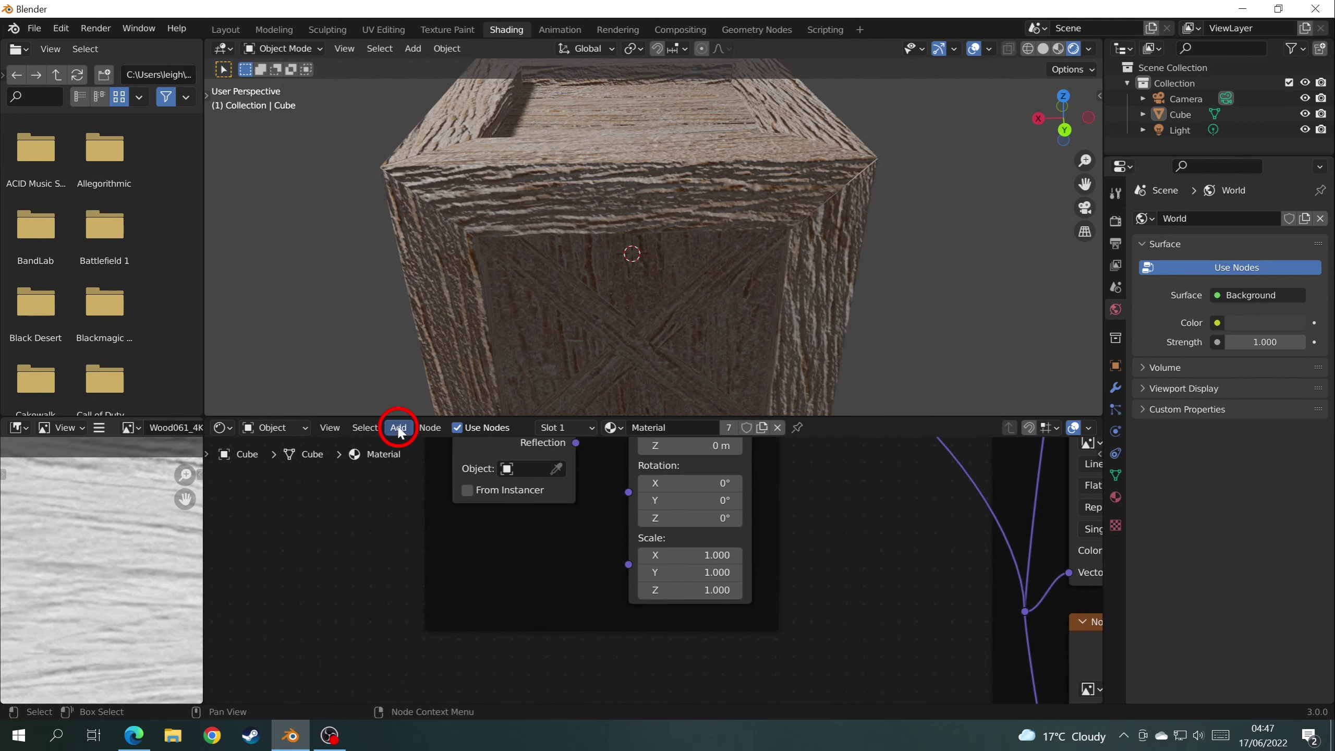
{"action": "mouse_move", "coordinate": [425, 474]}
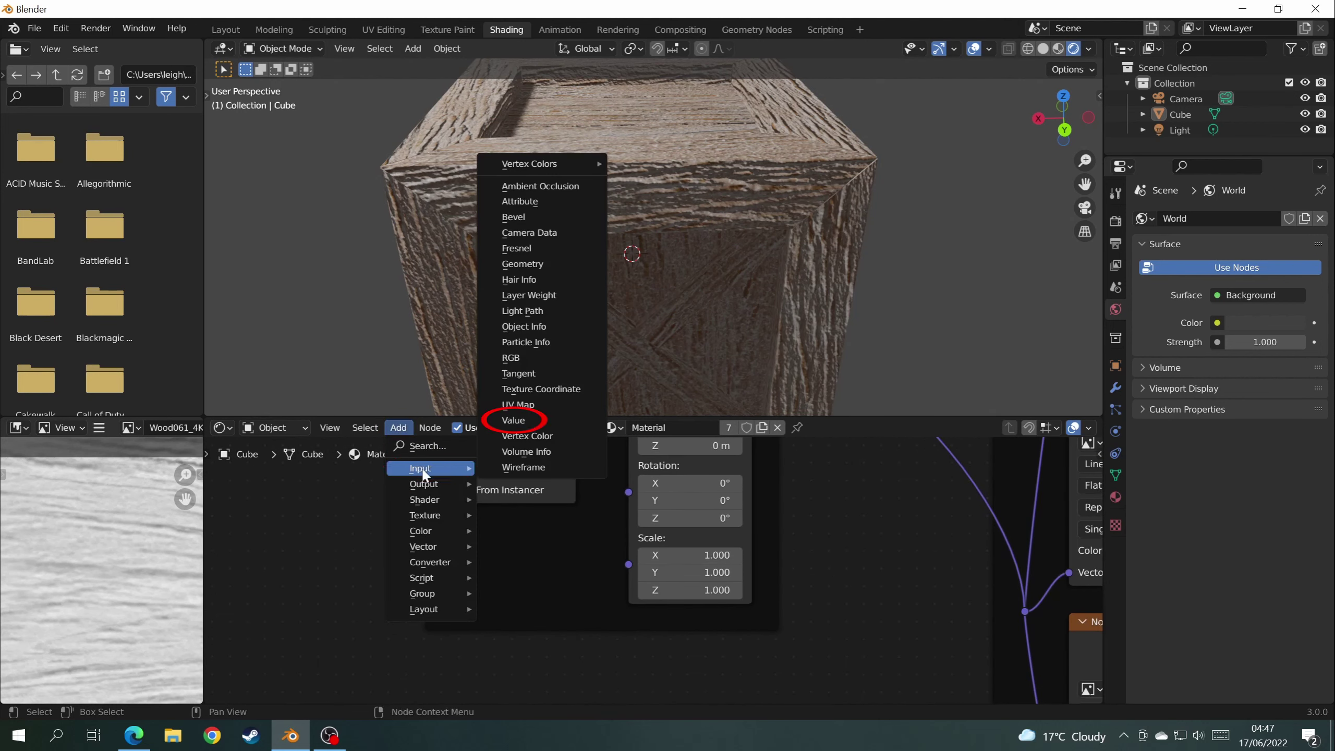
{"action": "left_click", "coordinate": [514, 420]}
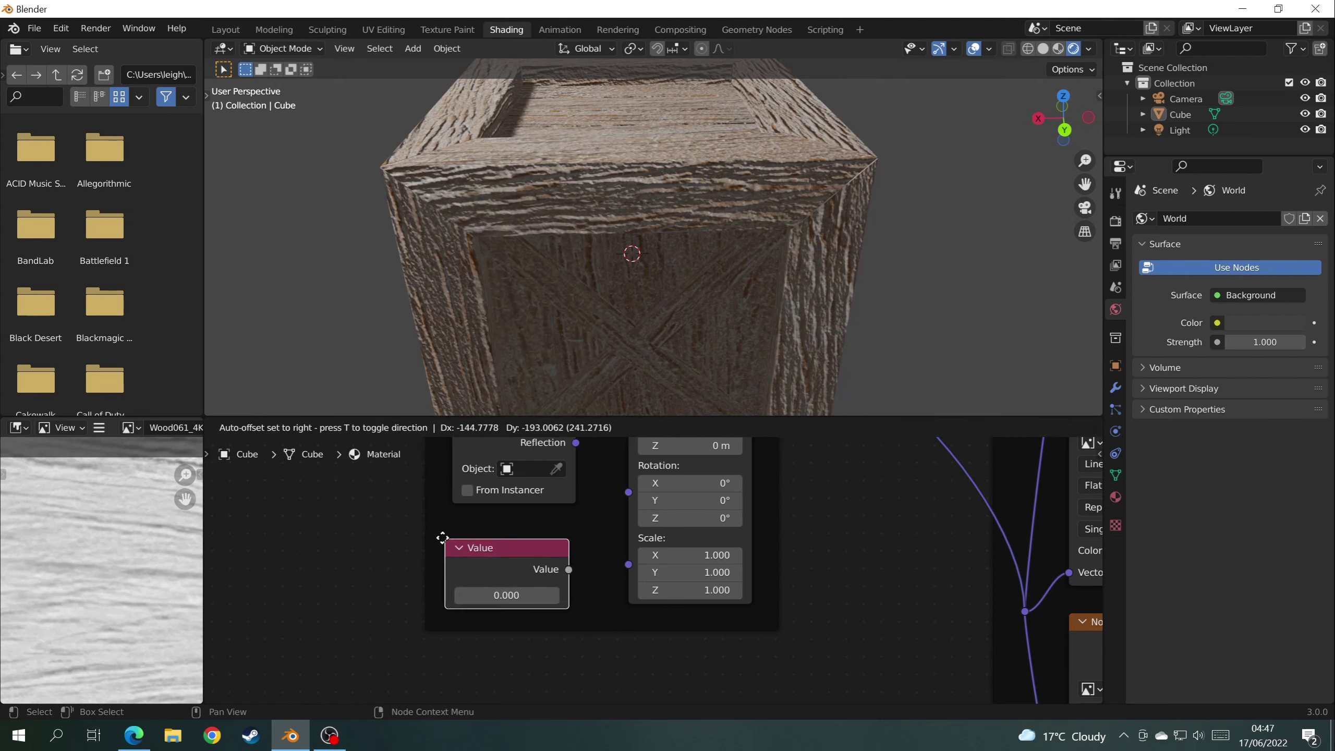
{"action": "left_click", "coordinate": [436, 537]}
{"action": "left_click_drag", "start_coordinate": [558, 568], "coordinate": [626, 564]}
Set the Value node driving the texture scale to 1, raise it to 5 and check the crate's wood grain.
{"action": "left_click", "coordinate": [540, 597]}
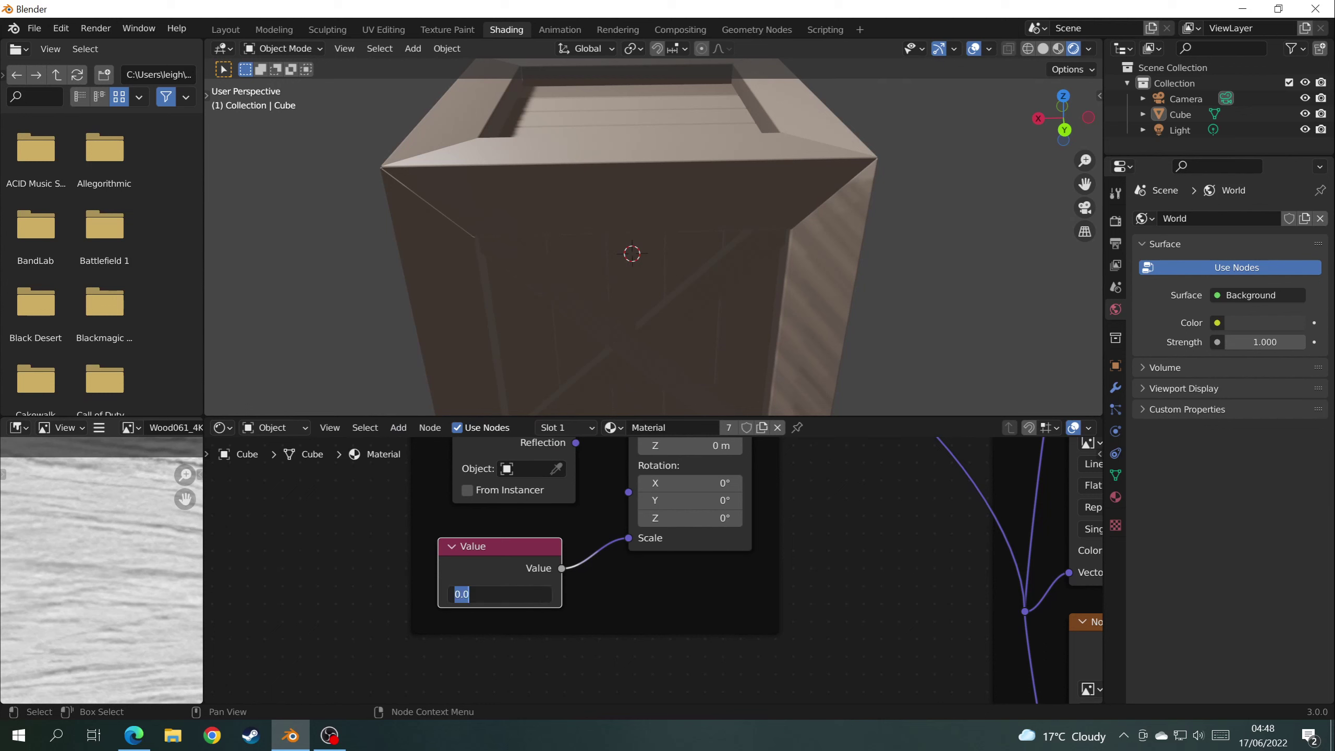
{"action": "type", "text": "1"}
{"action": "key", "text": "Return"}
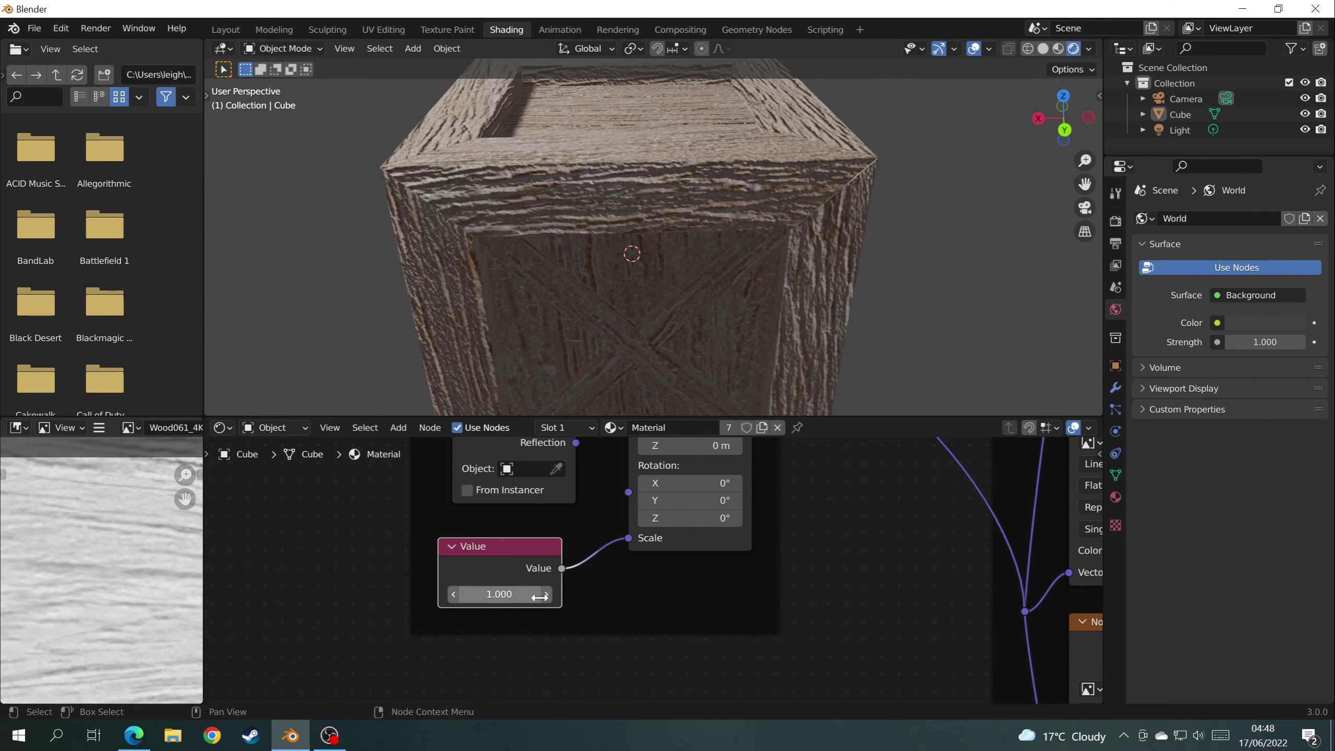
{"action": "left_click", "coordinate": [508, 600]}
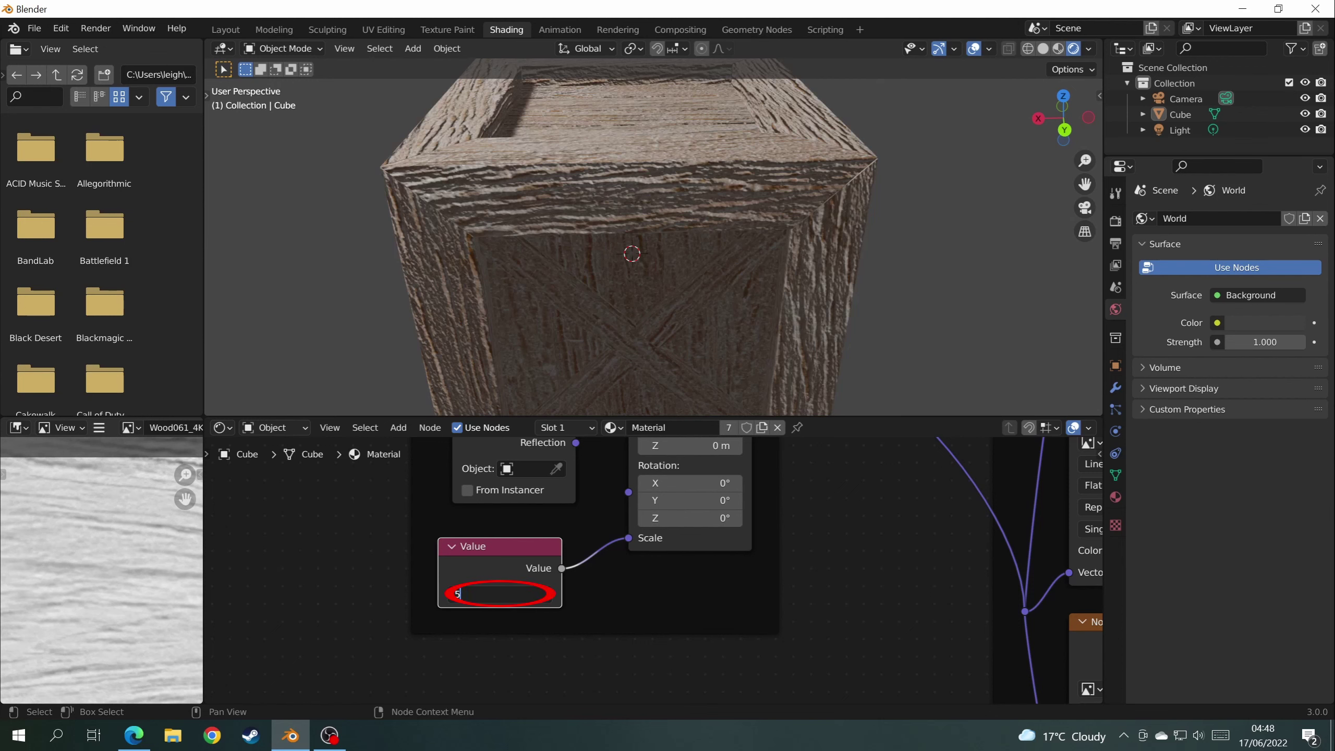
{"action": "key", "text": "Return"}
{"action": "middle_click_drag", "start_coordinate": [612, 395], "coordinate": [684, 285]}
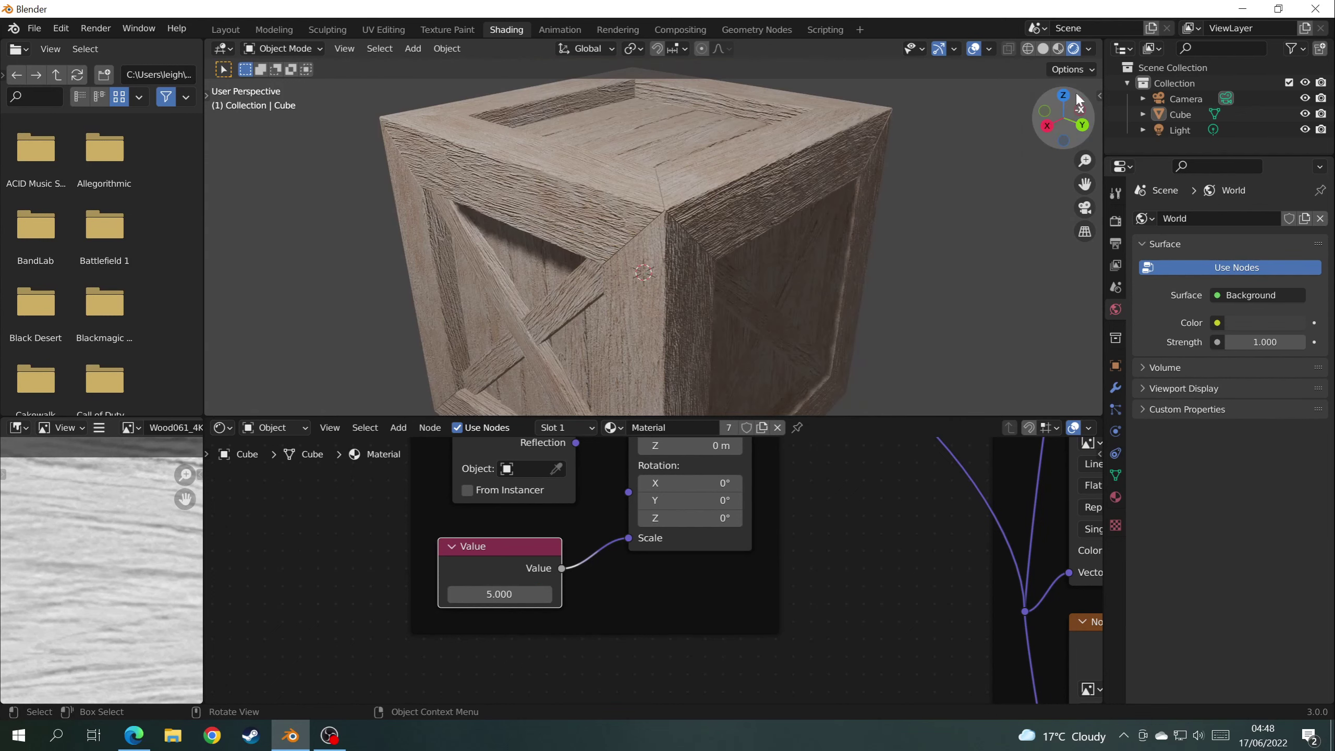
Set the scene's render engine to Cycles.
{"action": "left_click", "coordinate": [1116, 222]}
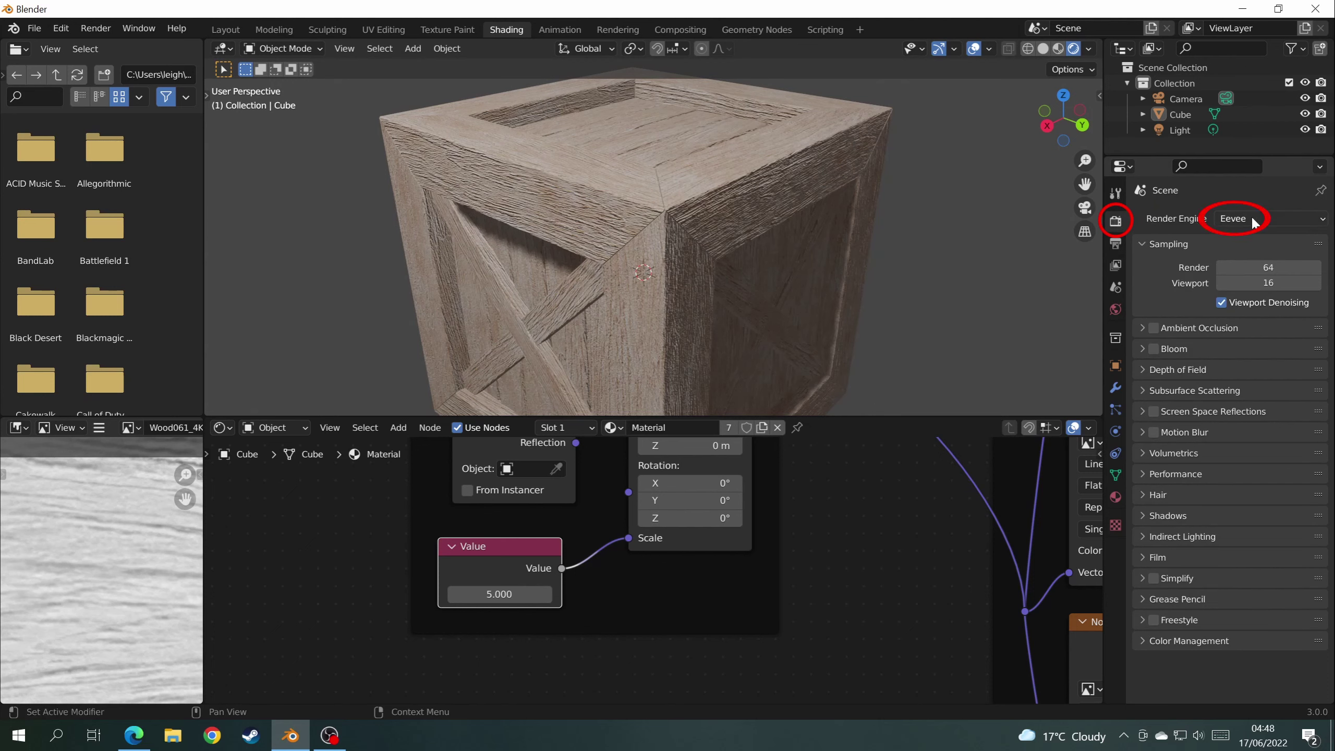
{"action": "left_click", "coordinate": [1233, 218]}
{"action": "left_click", "coordinate": [1255, 272]}
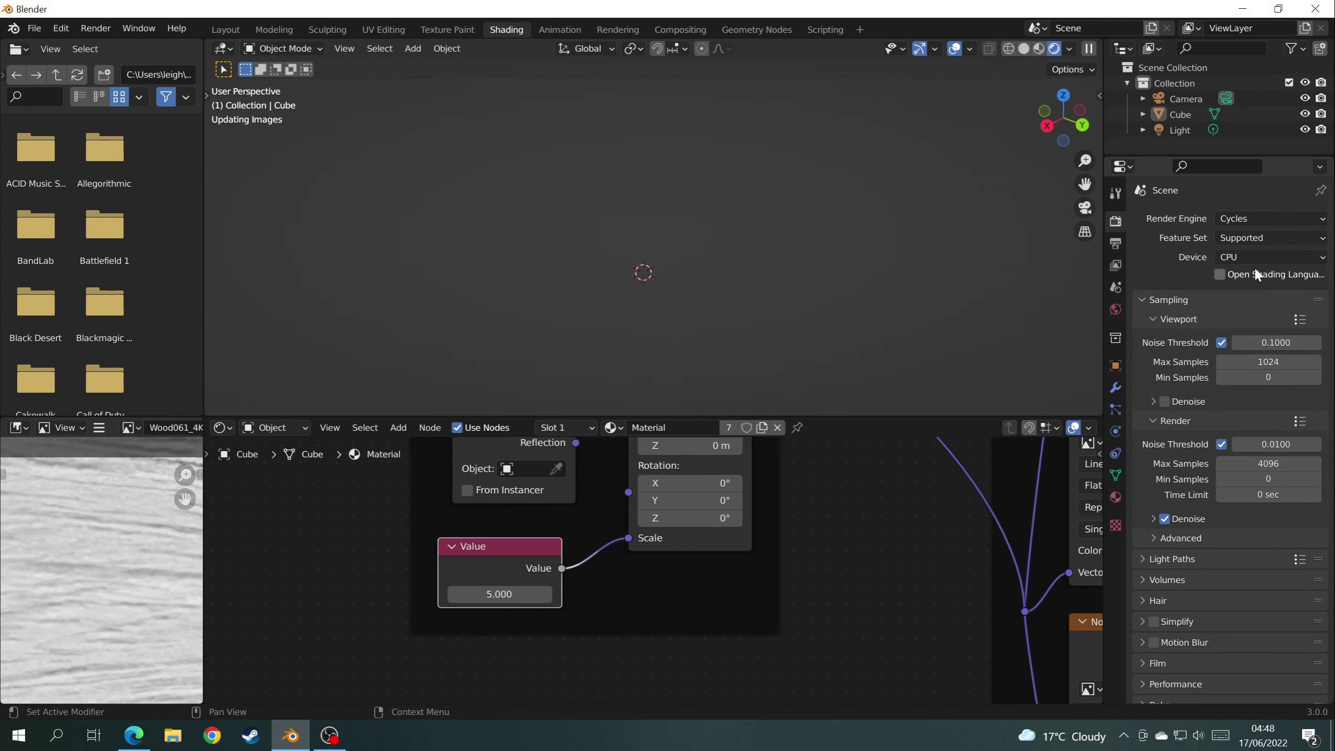
{"action": "scroll", "coordinate": [788, 210], "scroll_direction": "down", "scroll_amount": 5}
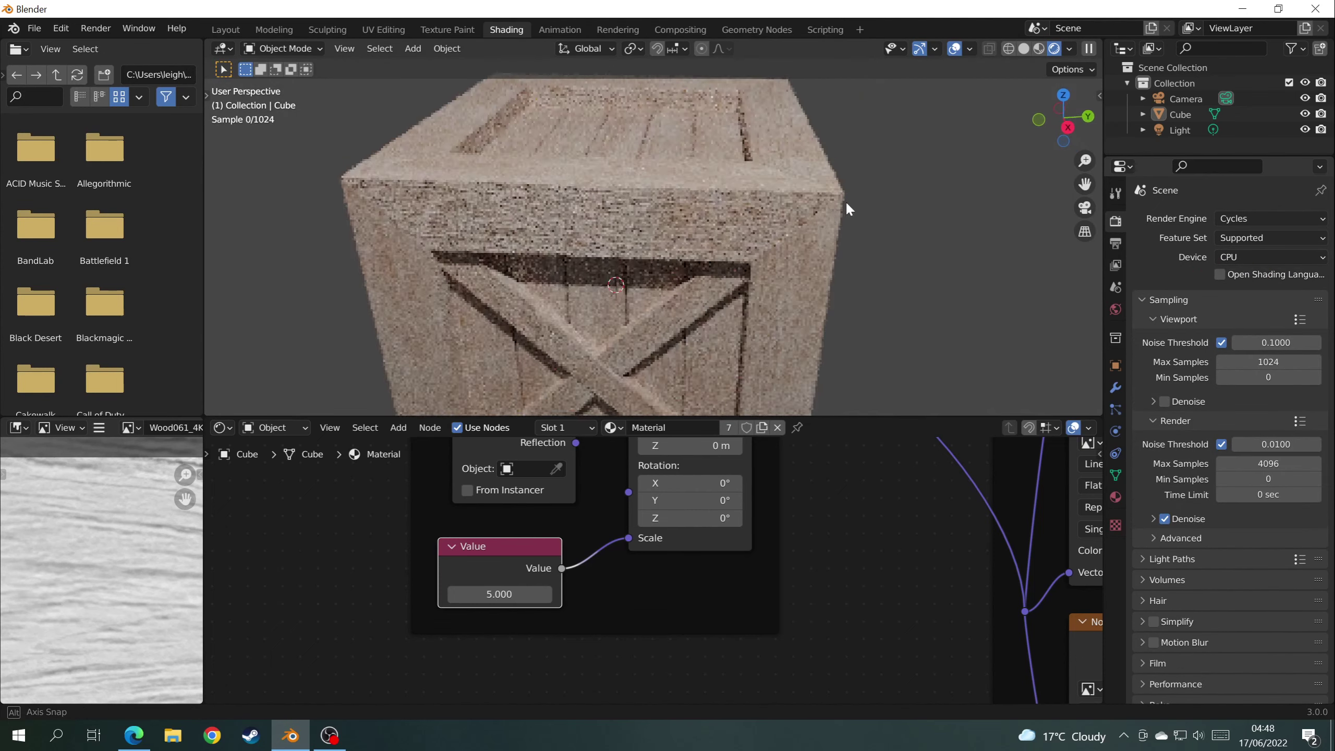
In the Layout workspace, add a mesh plane at the crate's centre.
{"action": "left_click", "coordinate": [224, 35]}
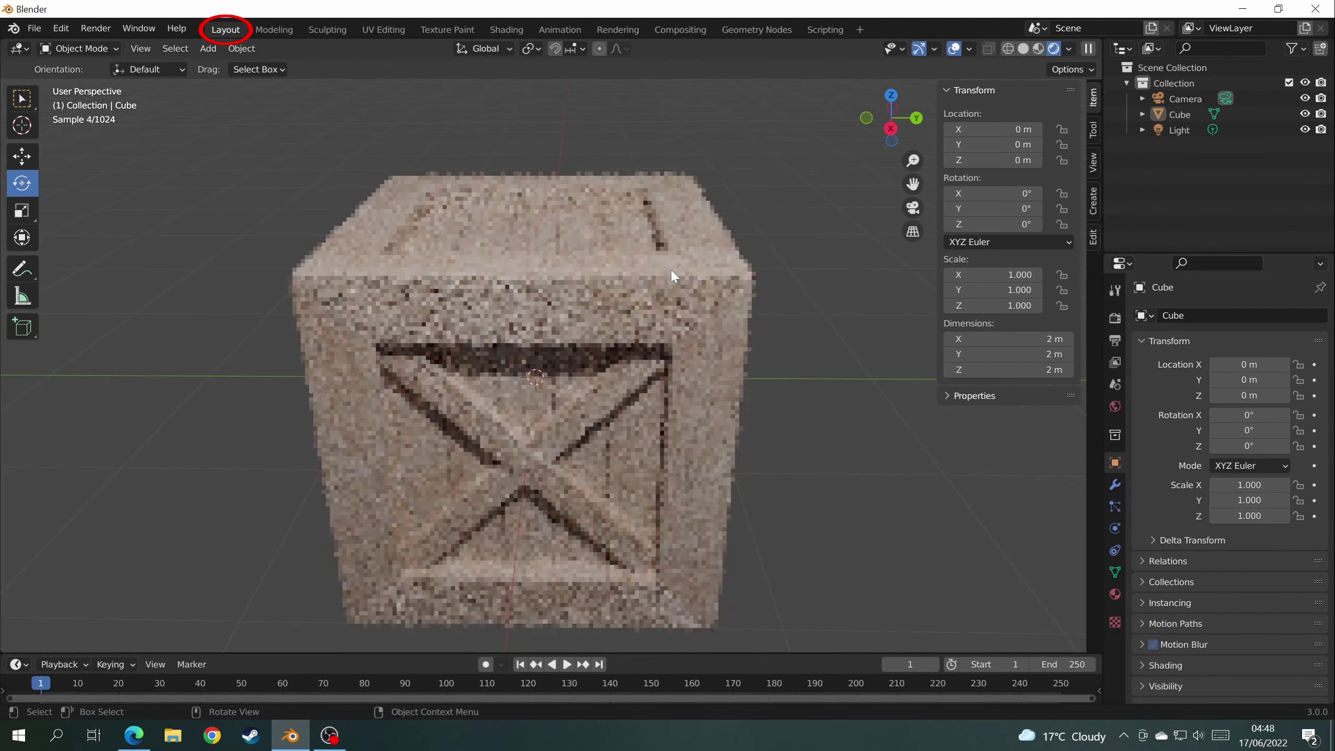
{"action": "middle_click_drag", "start_coordinate": [713, 269], "coordinate": [807, 293]}
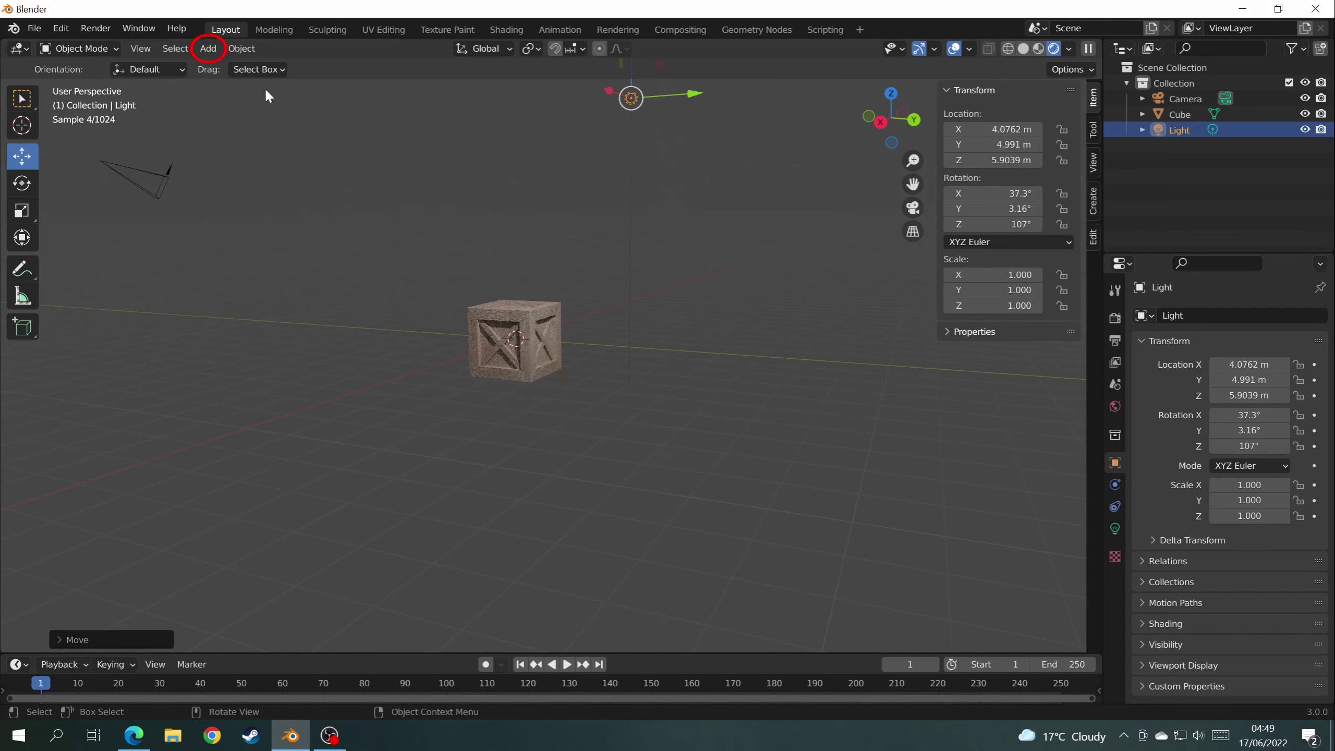
{"action": "left_click", "coordinate": [205, 49]}
{"action": "mouse_move", "coordinate": [253, 77]}
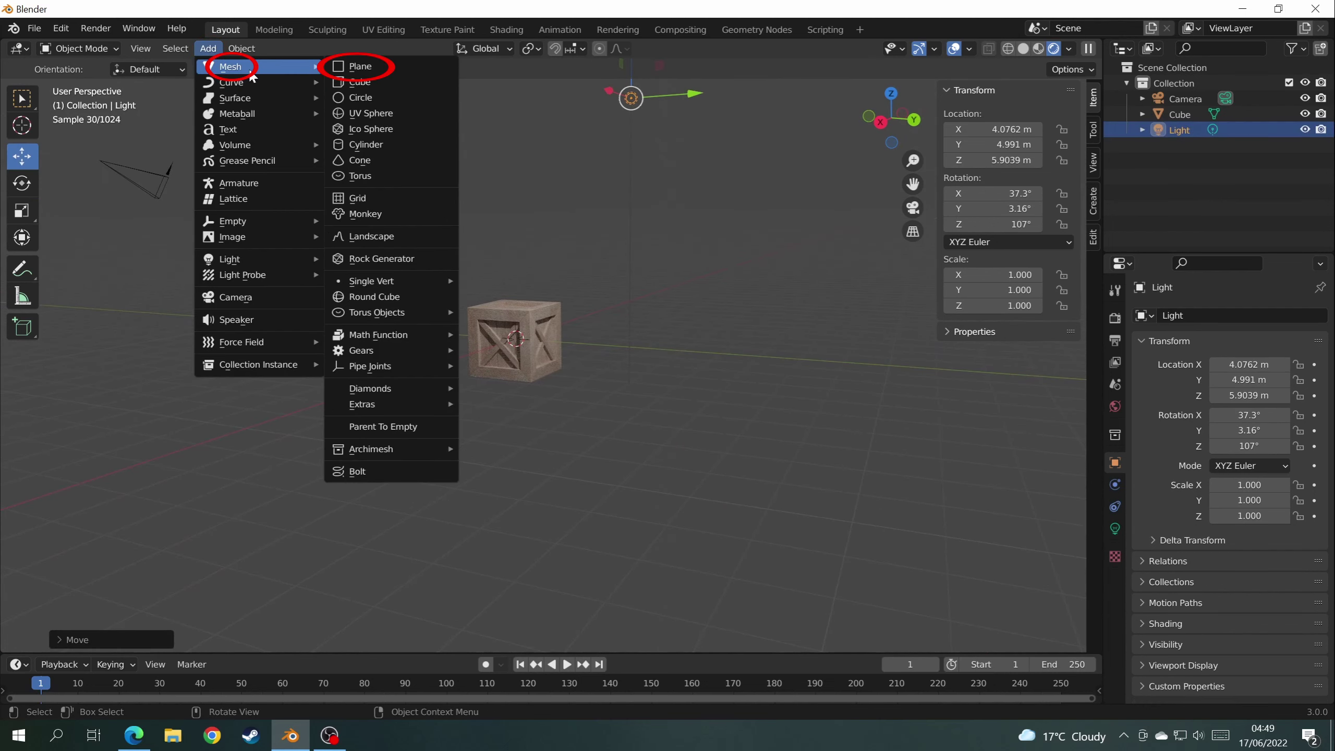
{"action": "left_click", "coordinate": [360, 67]}
{"action": "scroll", "coordinate": [557, 381], "scroll_direction": "up", "scroll_amount": 5}
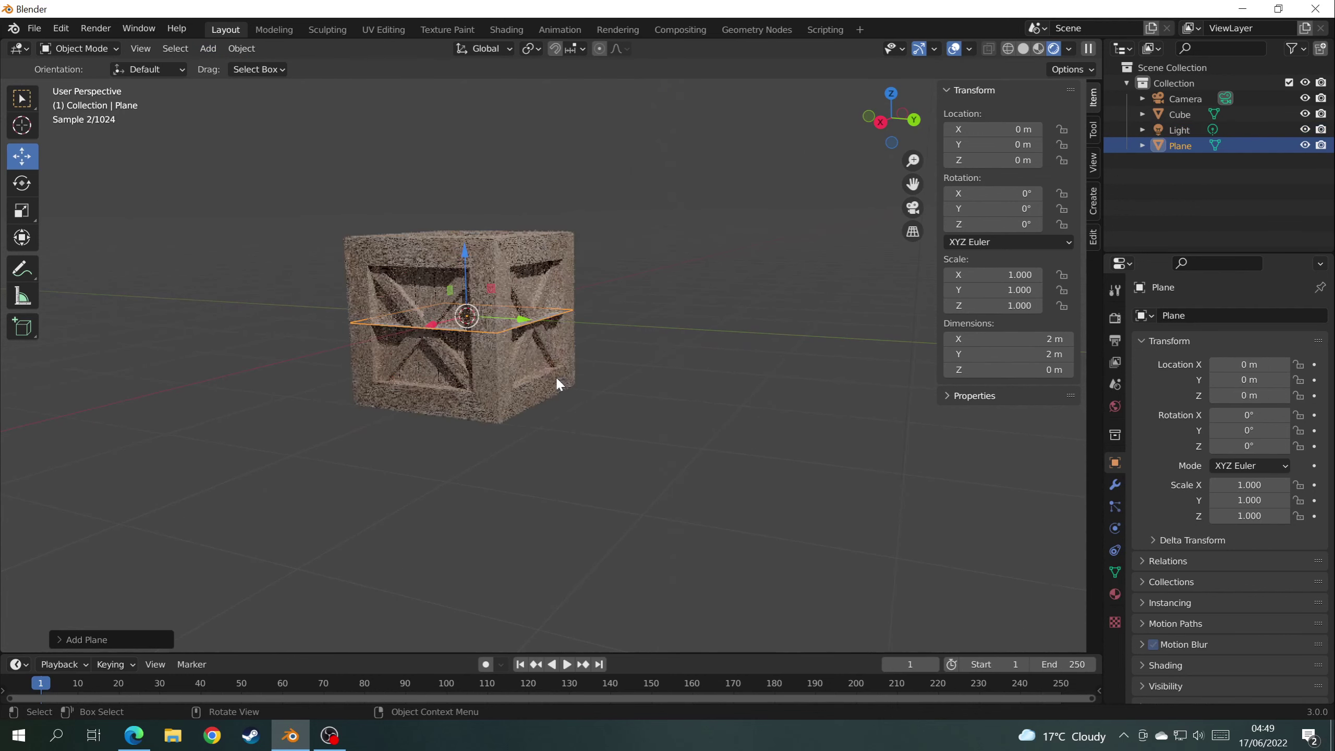
{"action": "key", "text": "alt+a"}
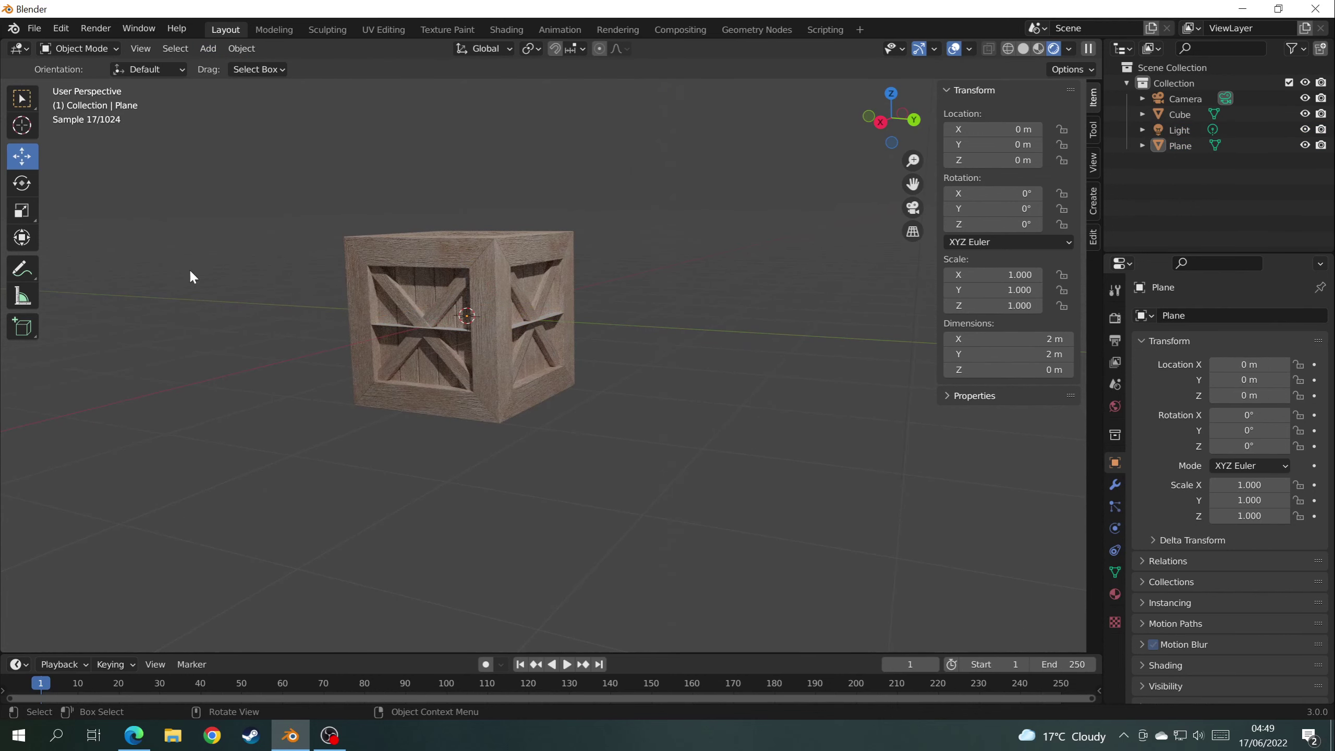
Lower the plane to the crate's base at about Z -1.0055 m and scale it into a floor about 34.3 by 63.1 m.
{"action": "left_click", "coordinate": [461, 335]}
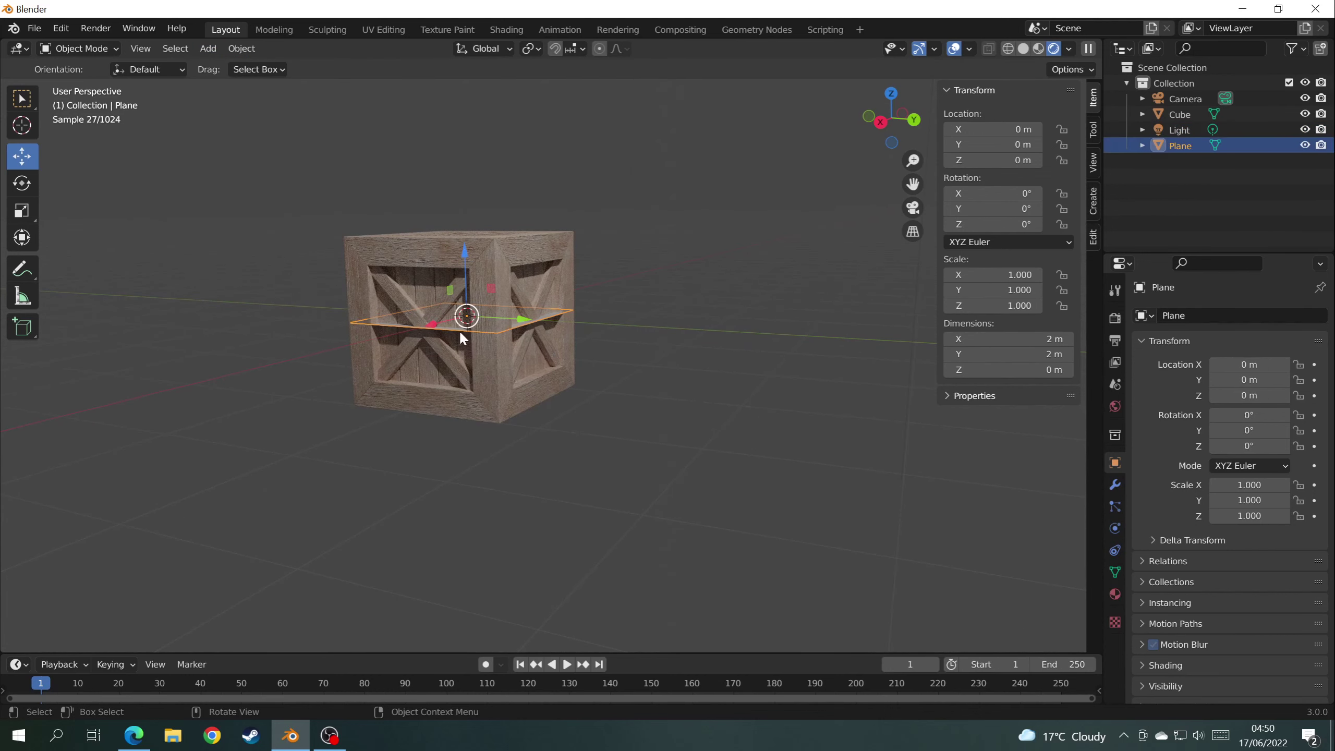
{"action": "left_click", "coordinate": [24, 212]}
{"action": "left_click_drag", "start_coordinate": [488, 375], "coordinate": [605, 391]}
{"action": "left_click_drag", "start_coordinate": [466, 258], "coordinate": [465, 311]}
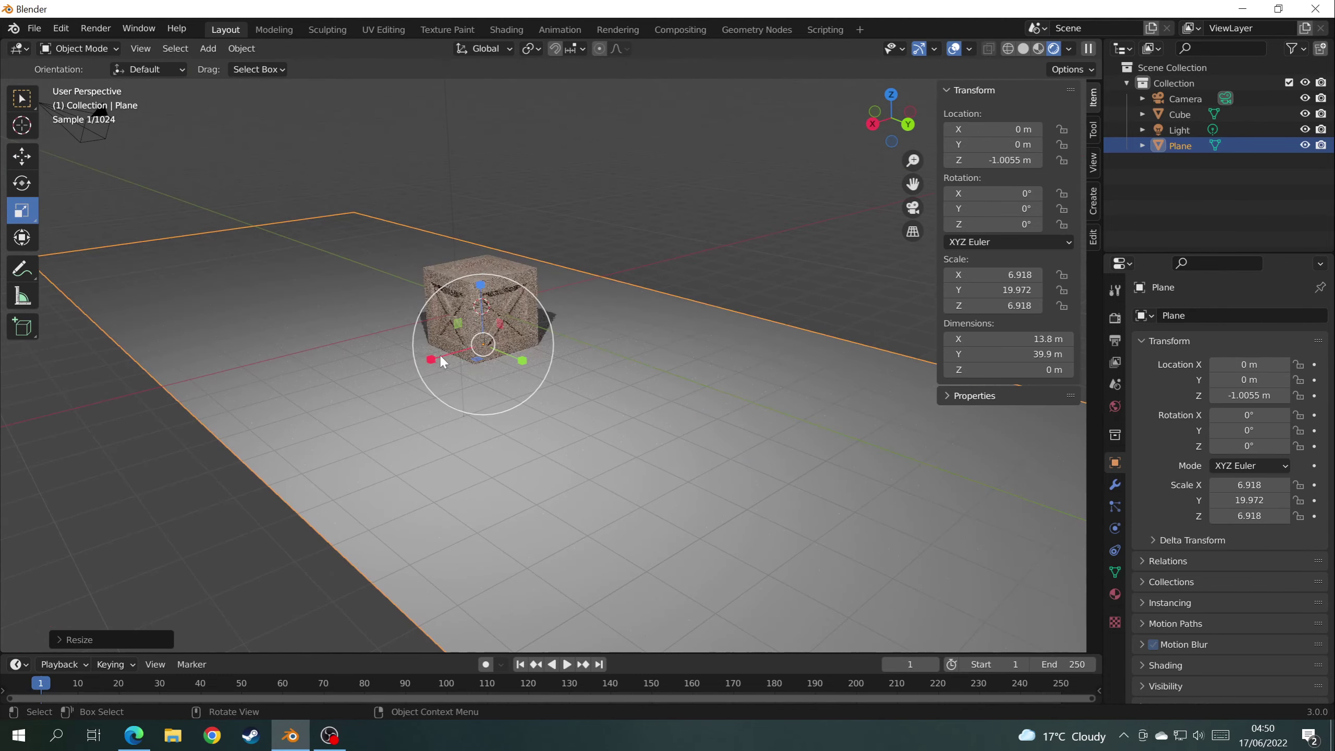
{"action": "left_click_drag", "start_coordinate": [438, 364], "coordinate": [409, 370]}
{"action": "left_click_drag", "start_coordinate": [494, 380], "coordinate": [505, 392]}
{"action": "middle_click_drag", "start_coordinate": [526, 384], "coordinate": [657, 399]}
In Edit Mode, extrude the floor plane's edge behind the crate and raise it to form a back wall about 11.9 m high.
{"action": "left_click", "coordinate": [79, 48]}
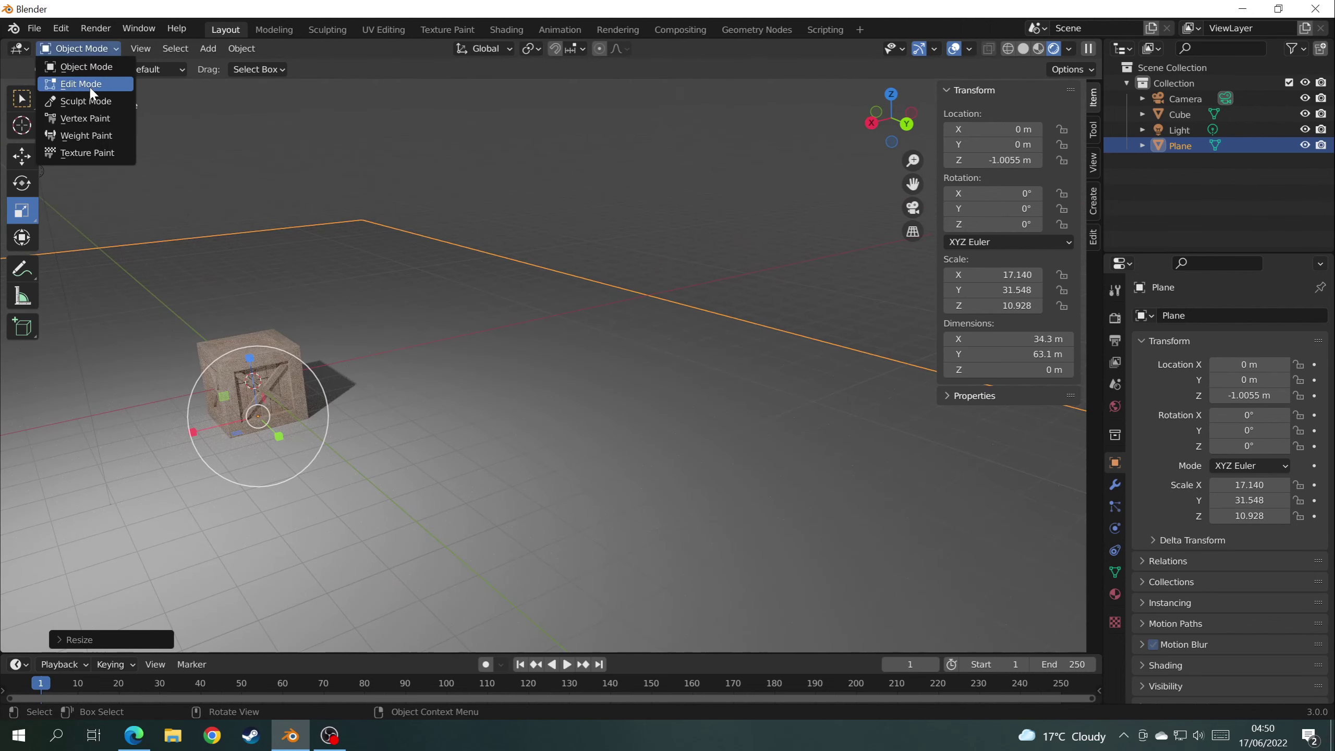
{"action": "left_click", "coordinate": [90, 87]}
{"action": "middle_click_drag", "start_coordinate": [631, 307], "coordinate": [700, 297]}
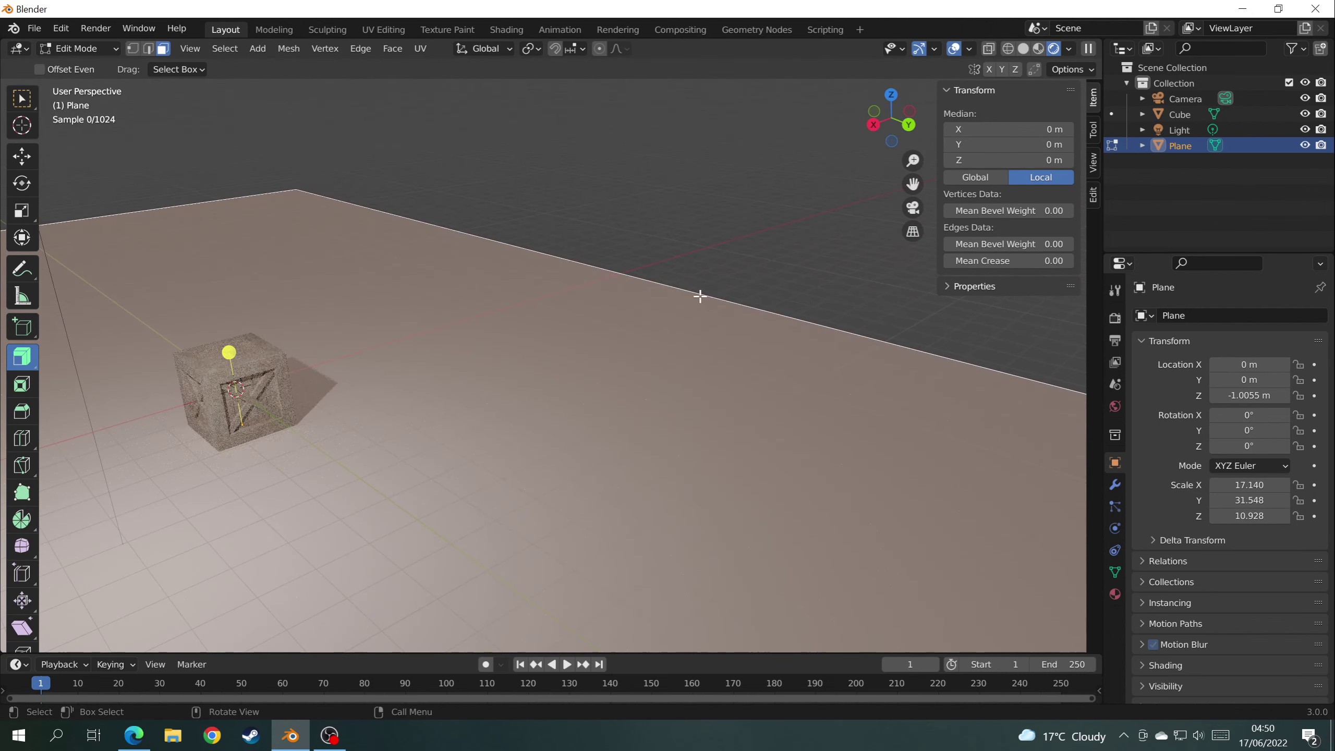
{"action": "left_click", "coordinate": [148, 49]}
{"action": "left_click", "coordinate": [760, 310]}
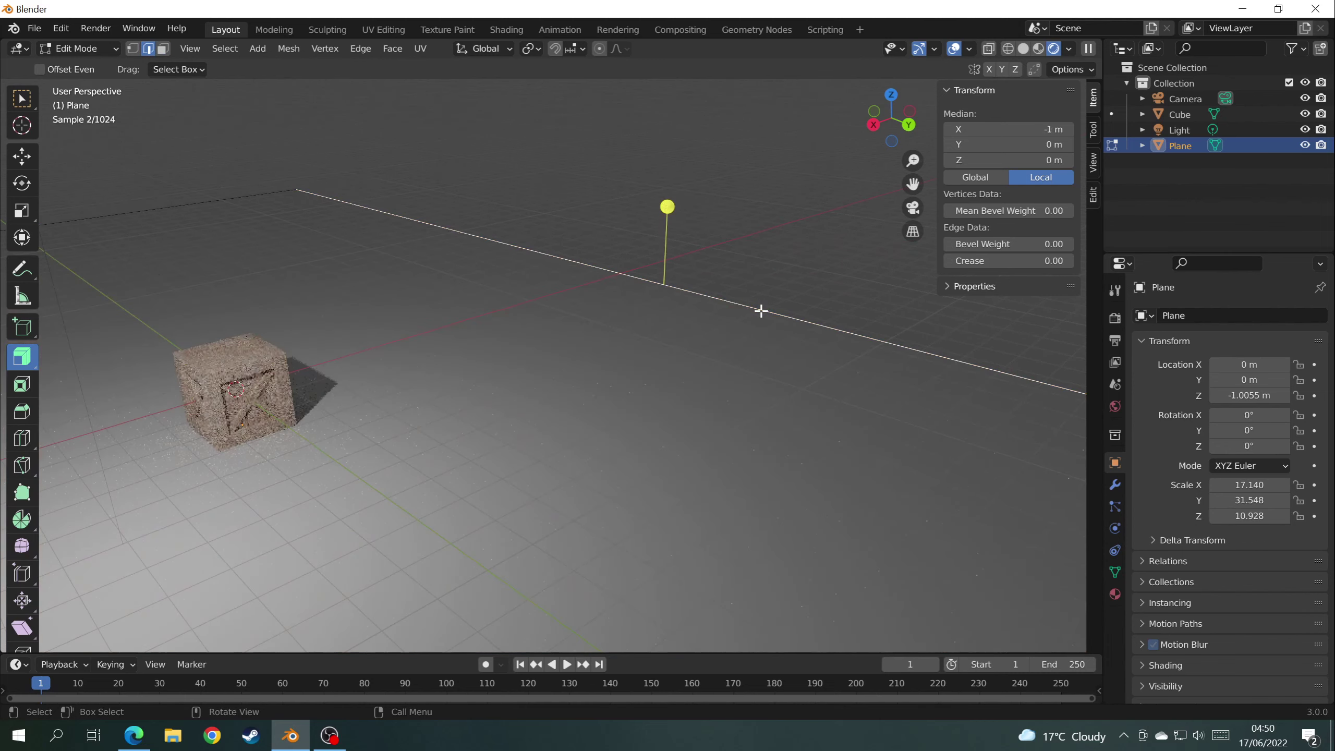
{"action": "key", "text": "e"}
{"action": "right_click", "coordinate": [560, 194]}
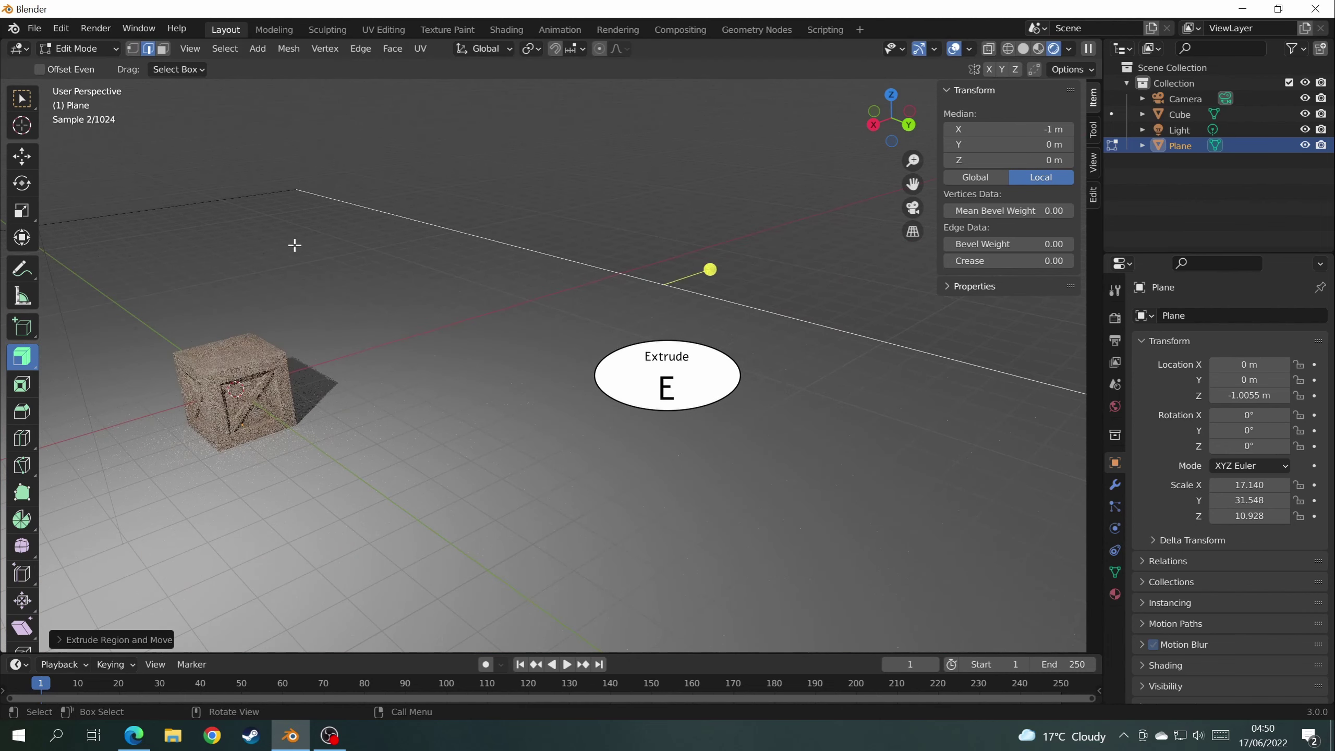
{"action": "left_click", "coordinate": [22, 156]}
{"action": "left_click_drag", "start_coordinate": [667, 224], "coordinate": [611, 418]}
{"action": "middle_click_drag", "start_coordinate": [611, 418], "coordinate": [585, 174]}
{"action": "mouse_move", "coordinate": [581, 104]}
{"action": "left_mouse_down"}
{"action": "mouse_move", "coordinate": [581, 123]}
{"action": "mouse_move", "coordinate": [581, 84]}
{"action": "left_mouse_up"}
Bevel the edge where the floor meets the back wall with 21 segments and a width of about 0.274 m.
{"action": "middle_click_drag", "start_coordinate": [507, 256], "coordinate": [477, 347]}
{"action": "scroll", "coordinate": [500, 336], "scroll_direction": "up", "scroll_amount": 4}
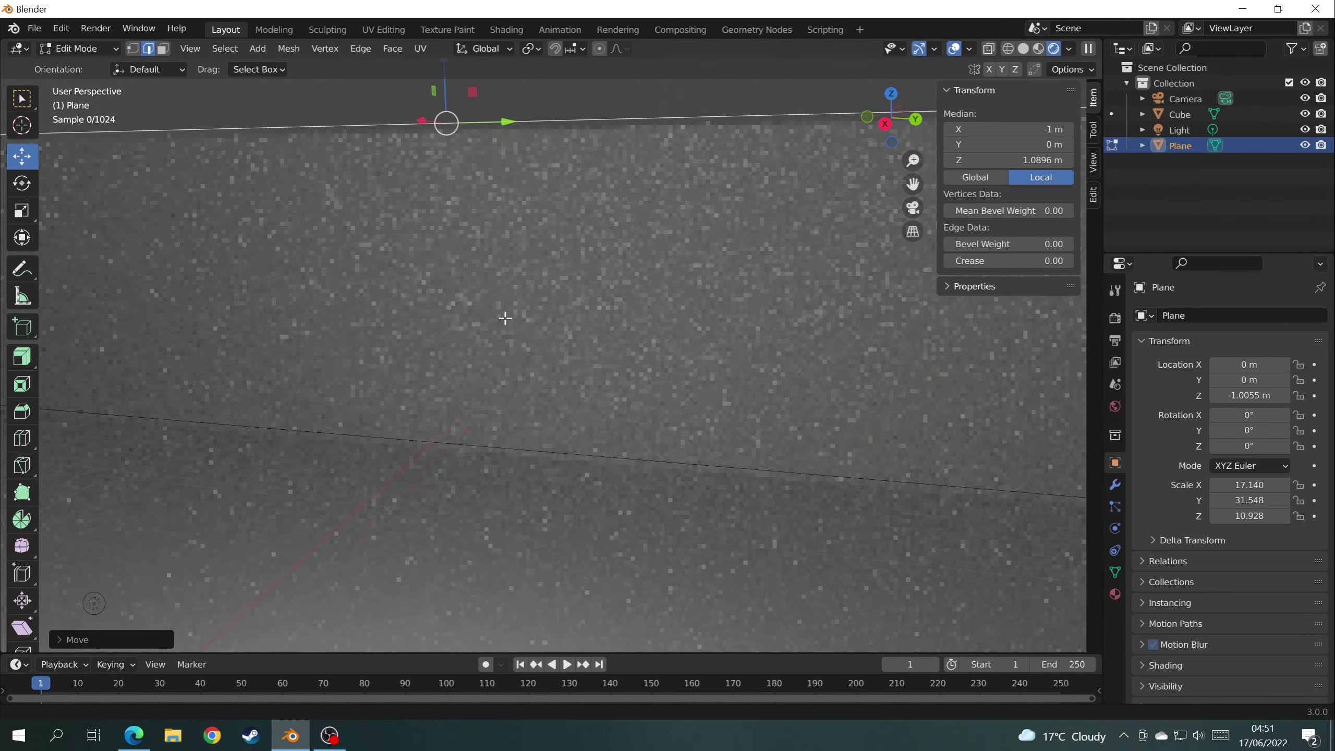
{"action": "key", "text": "ctrl+b"}
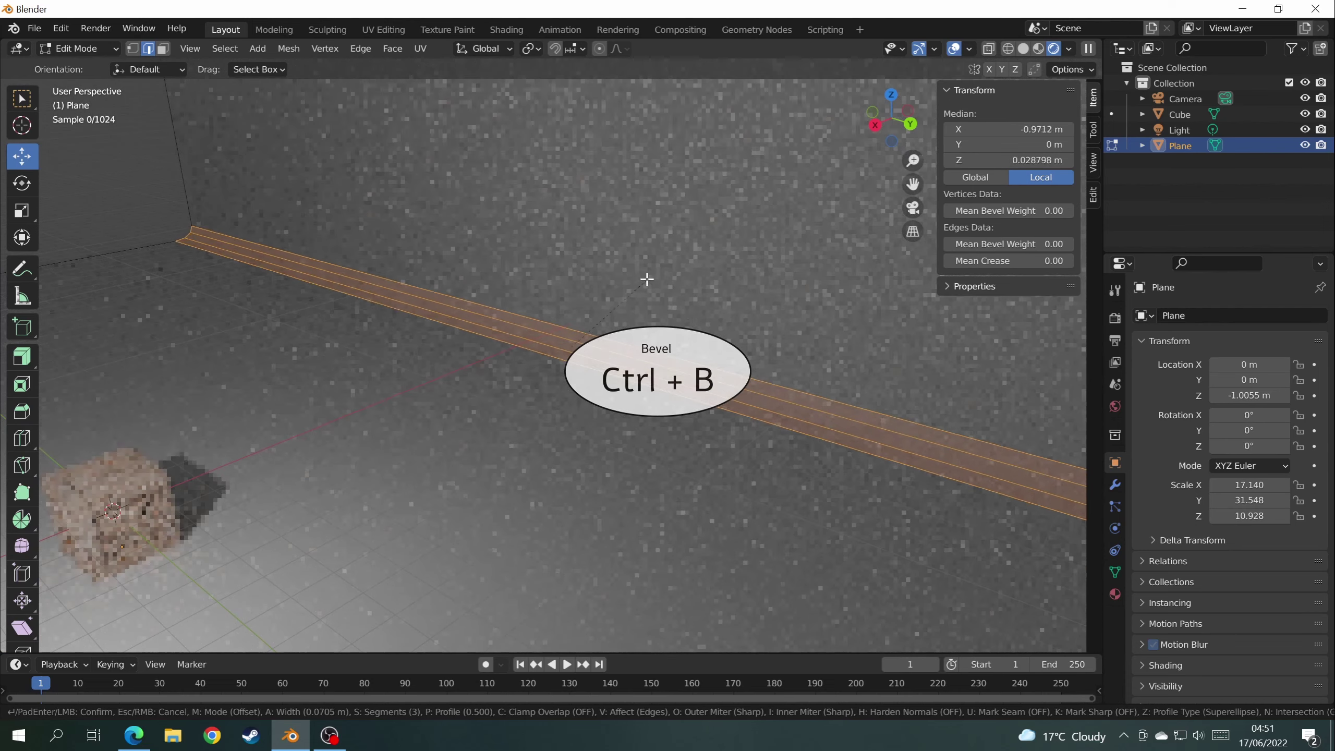
{"action": "scroll", "coordinate": [730, 200], "scroll_direction": "up", "scroll_amount": 15}
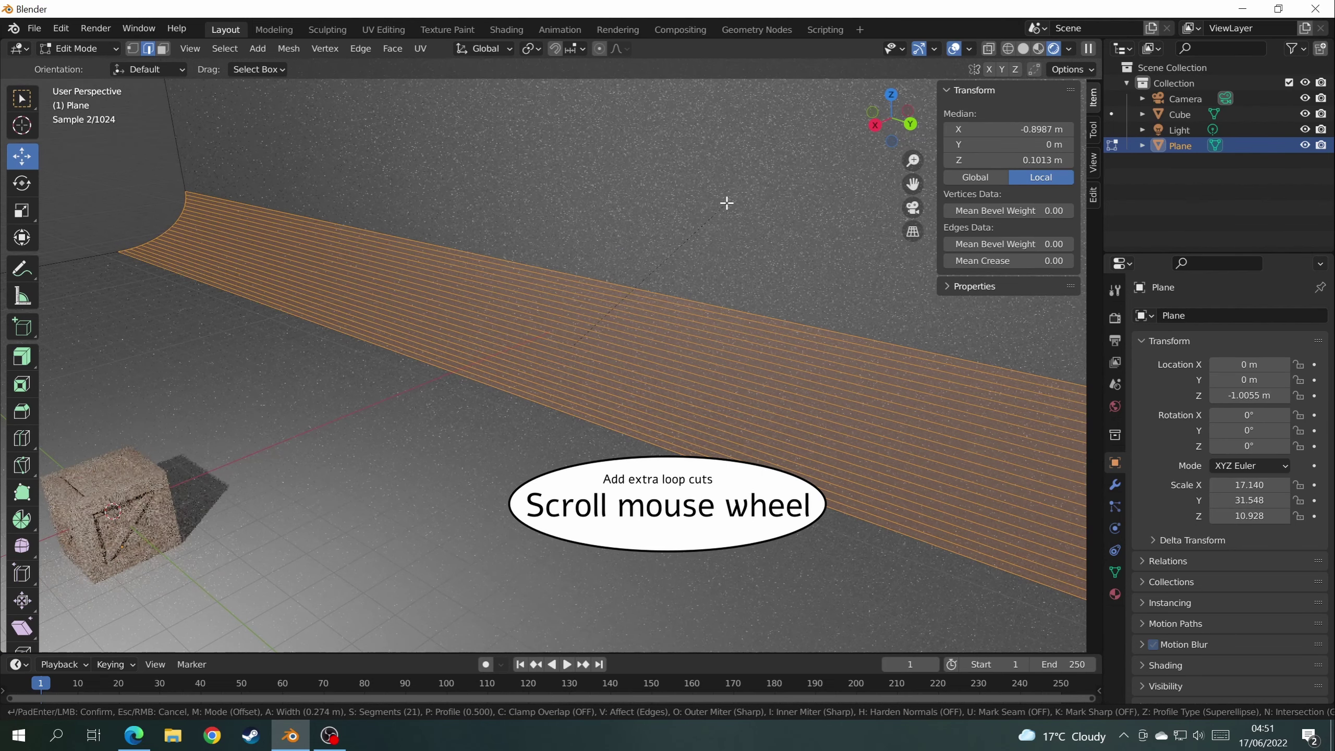
{"action": "left_click", "coordinate": [727, 203]}
Return to Object Mode and apply Shade Smooth to the curved backdrop plane.
{"action": "left_click", "coordinate": [78, 48]}
{"action": "left_click", "coordinate": [79, 67]}
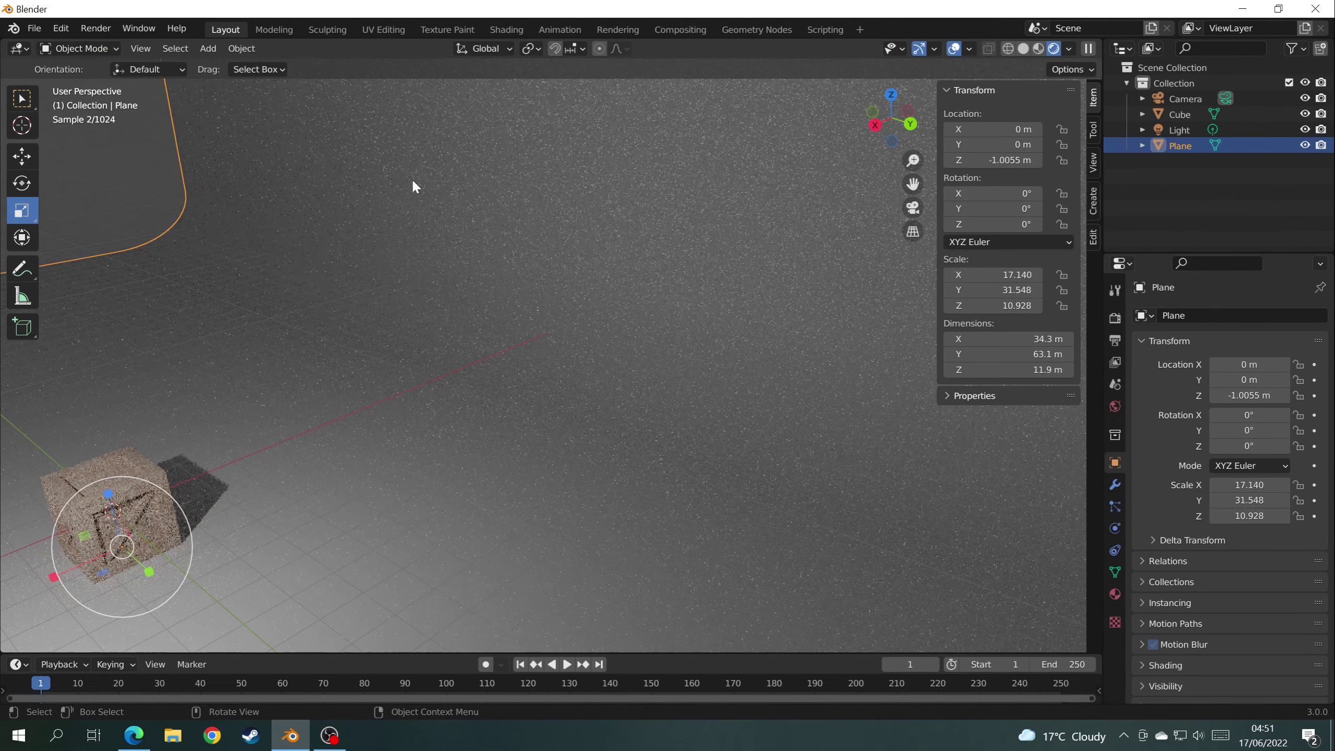
{"action": "left_click", "coordinate": [242, 48]}
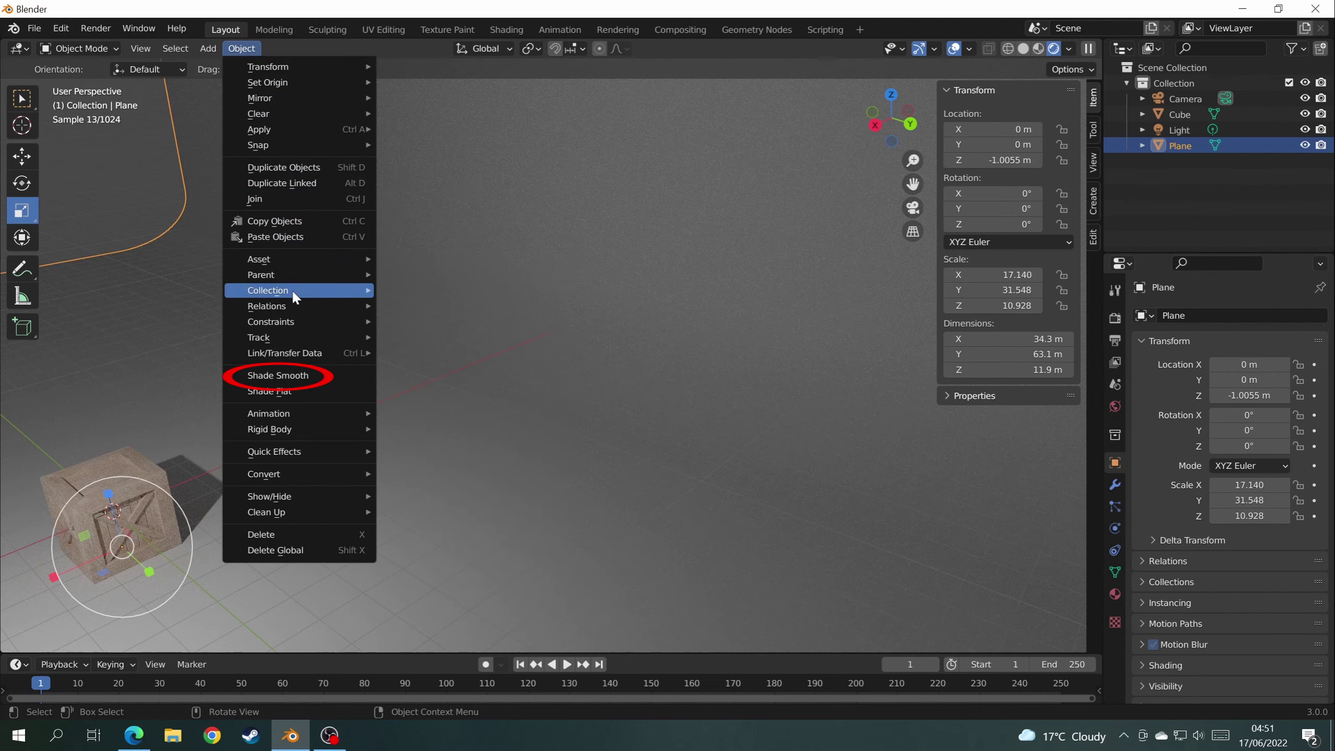
{"action": "left_click", "coordinate": [317, 385]}
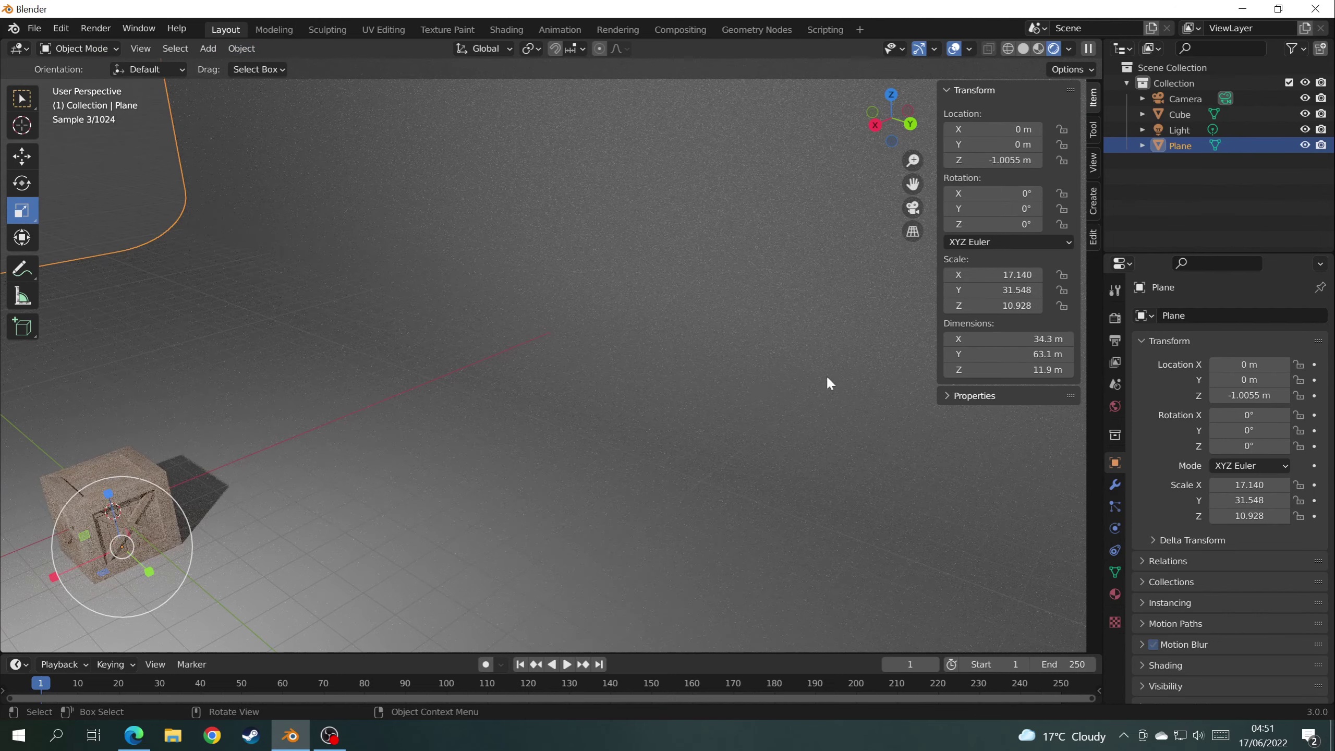
{"action": "middle_click_drag", "start_coordinate": [826, 374], "coordinate": [573, 488]}
{"action": "scroll", "coordinate": [572, 488], "scroll_direction": "down", "scroll_amount": 5}
{"action": "middle_click_drag", "start_coordinate": [702, 390], "coordinate": [946, 363], "text": "shift"}
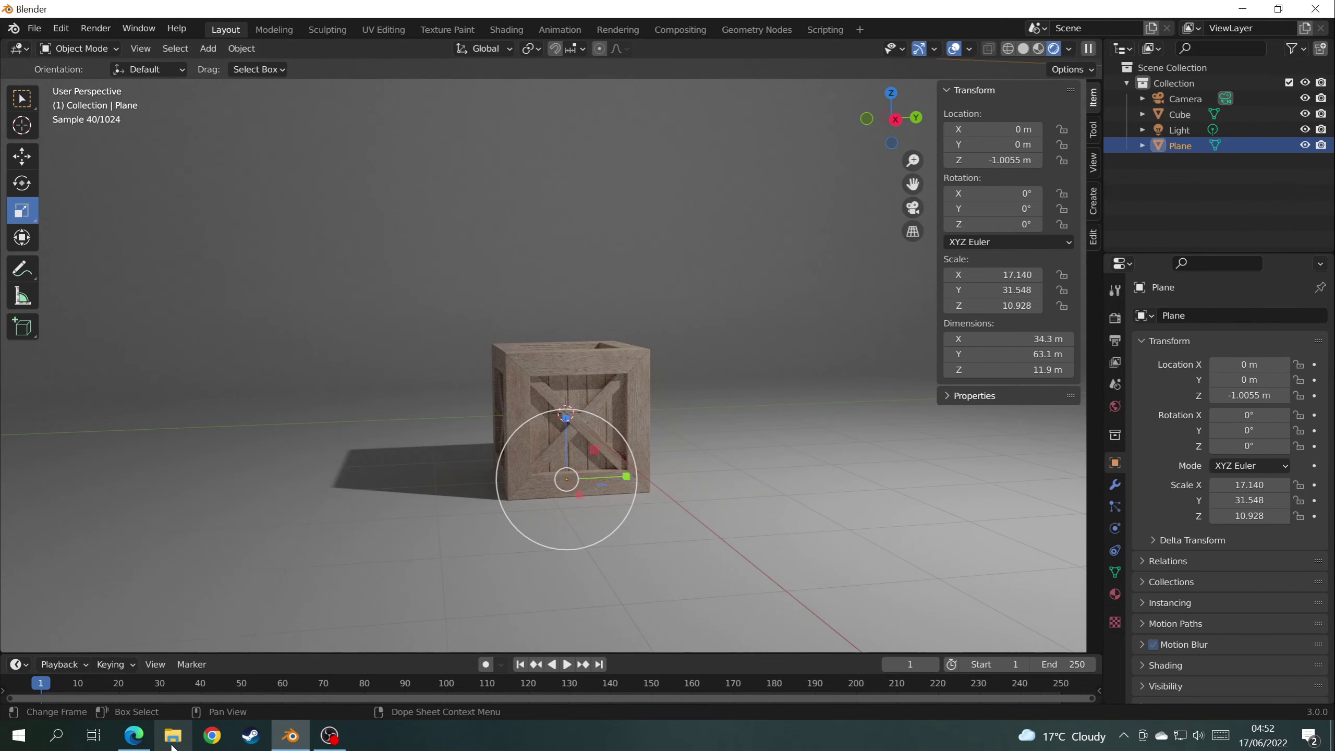
In the Shading workspace, switch the shader editor to the World nodes and bring them into view.
{"action": "left_click", "coordinate": [520, 28]}
{"action": "left_click", "coordinate": [273, 427]}
{"action": "left_click", "coordinate": [295, 465]}
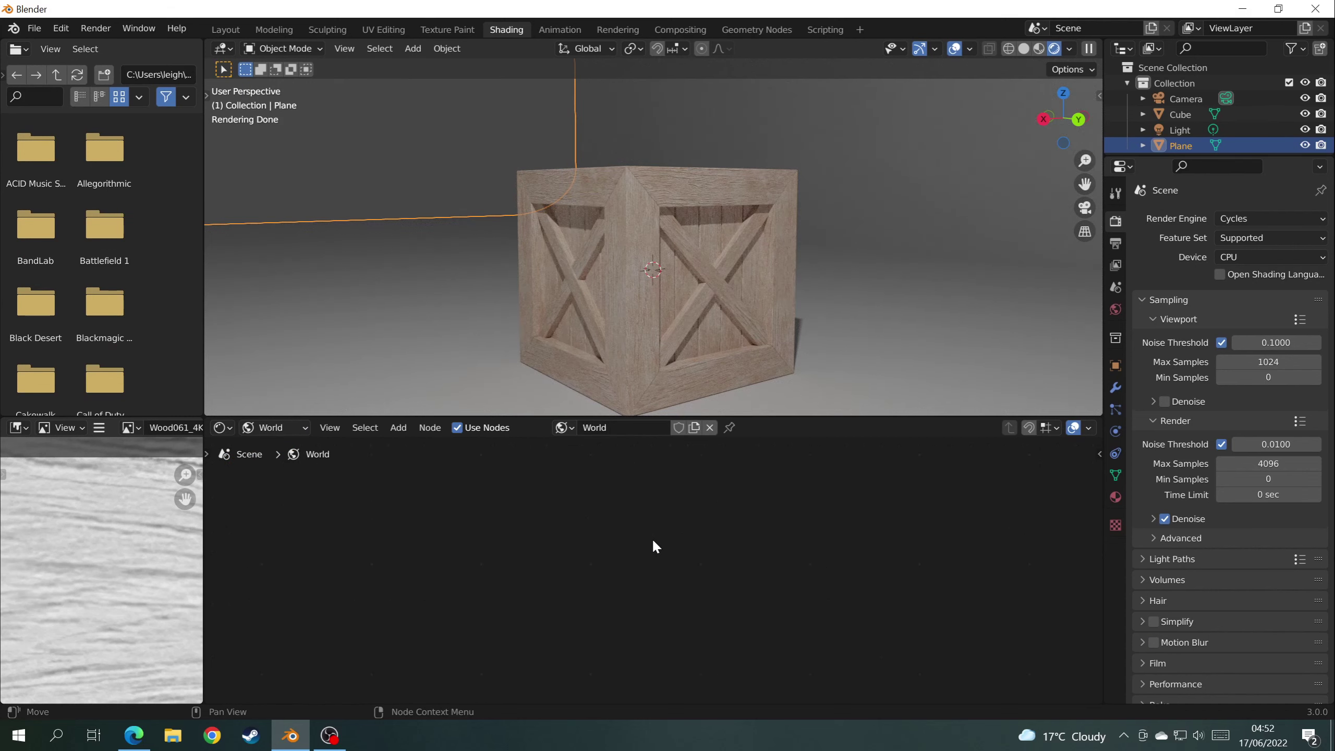
{"action": "key", "text": "Home"}
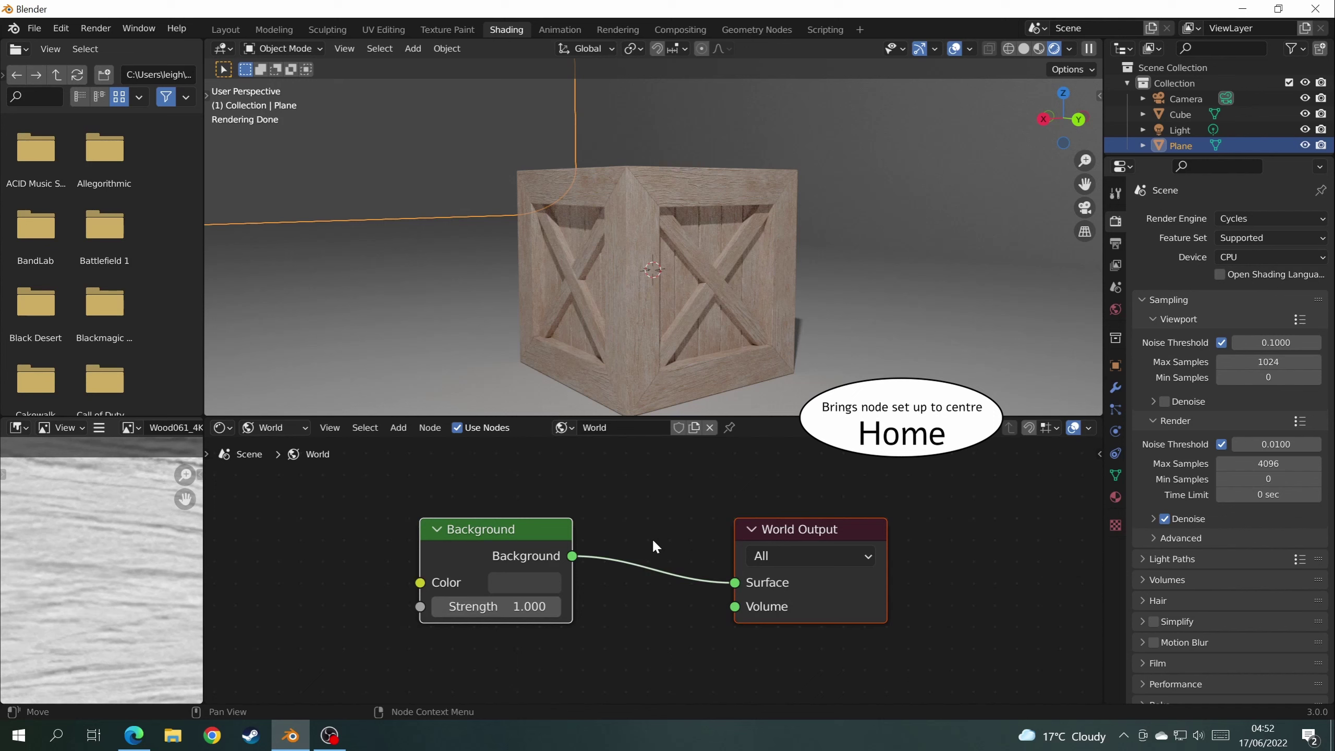
{"action": "scroll", "coordinate": [652, 539], "scroll_direction": "down", "scroll_amount": 5}
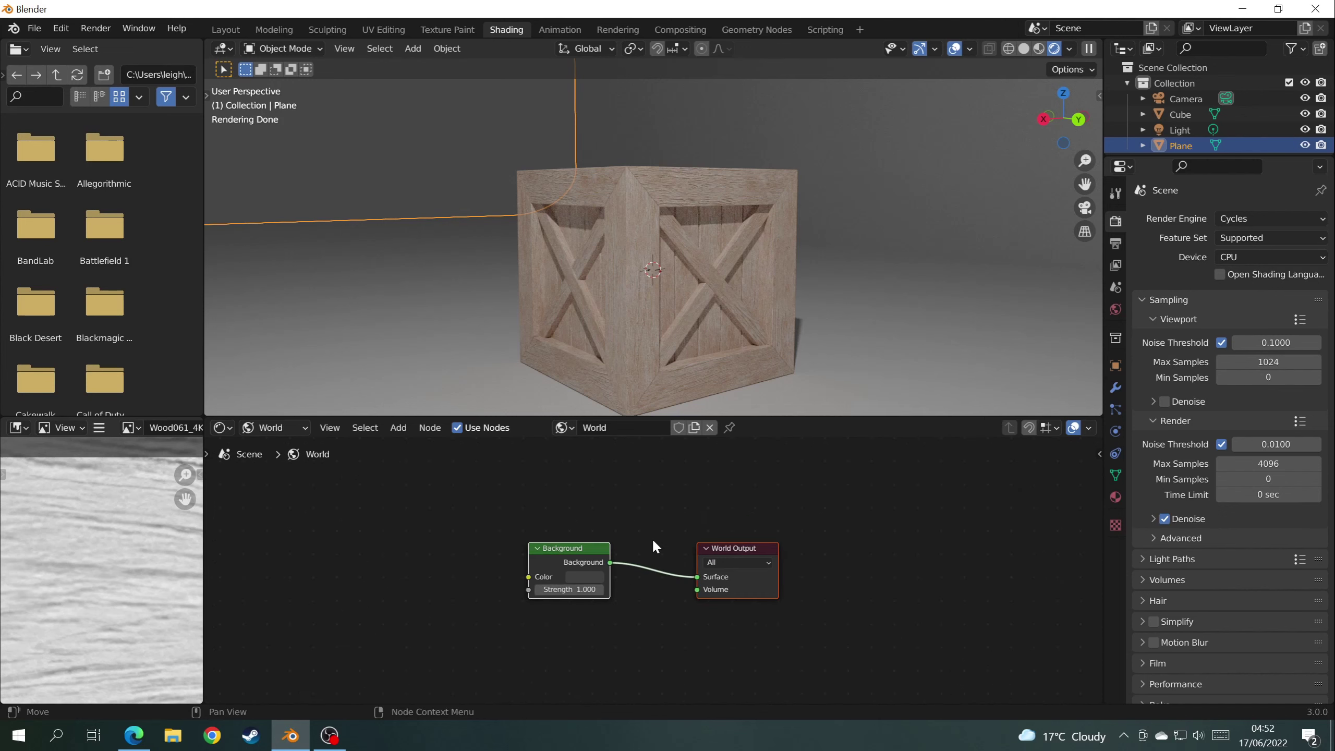
Add an Environment Texture node and connect its Color output to the Background node's Color input.
{"action": "left_click", "coordinate": [401, 429]}
{"action": "left_click", "coordinate": [425, 515]}
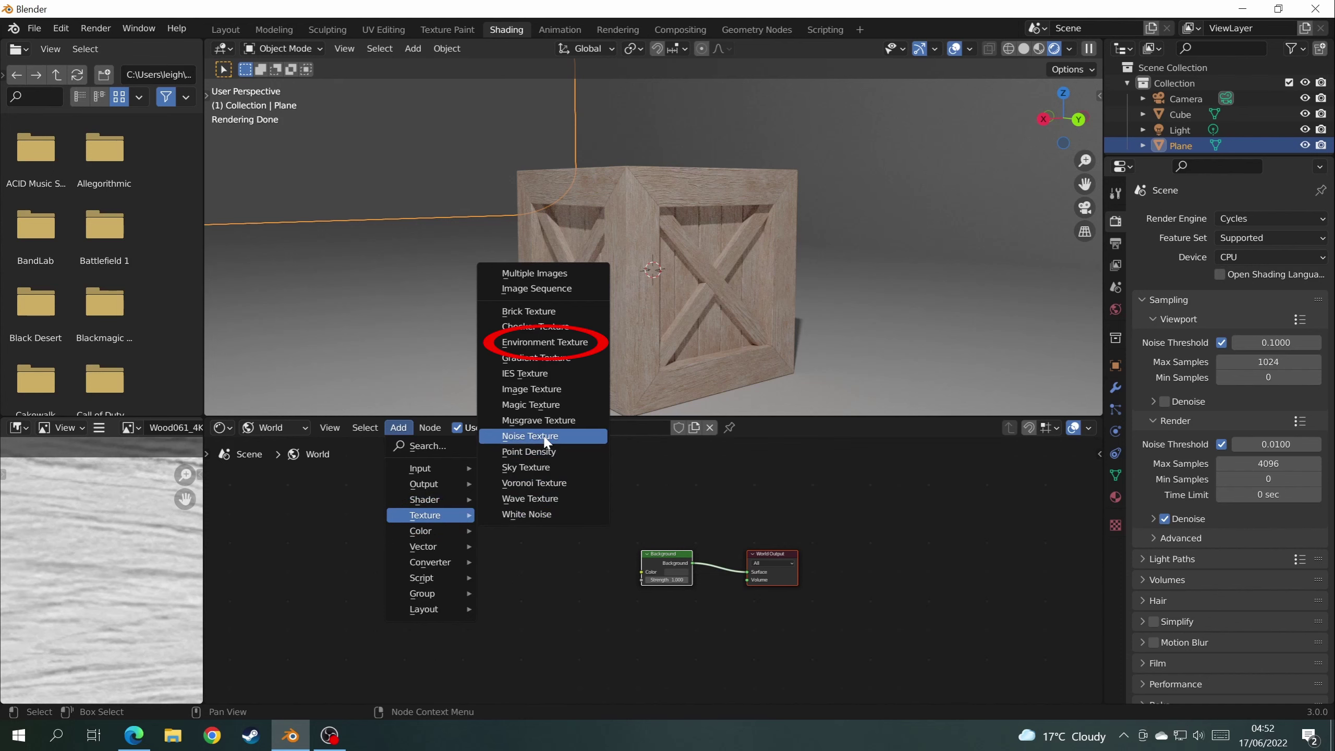
{"action": "left_click", "coordinate": [550, 343]}
{"action": "scroll", "coordinate": [653, 571], "scroll_direction": "up", "scroll_amount": 4}
{"action": "left_click", "coordinate": [485, 562]}
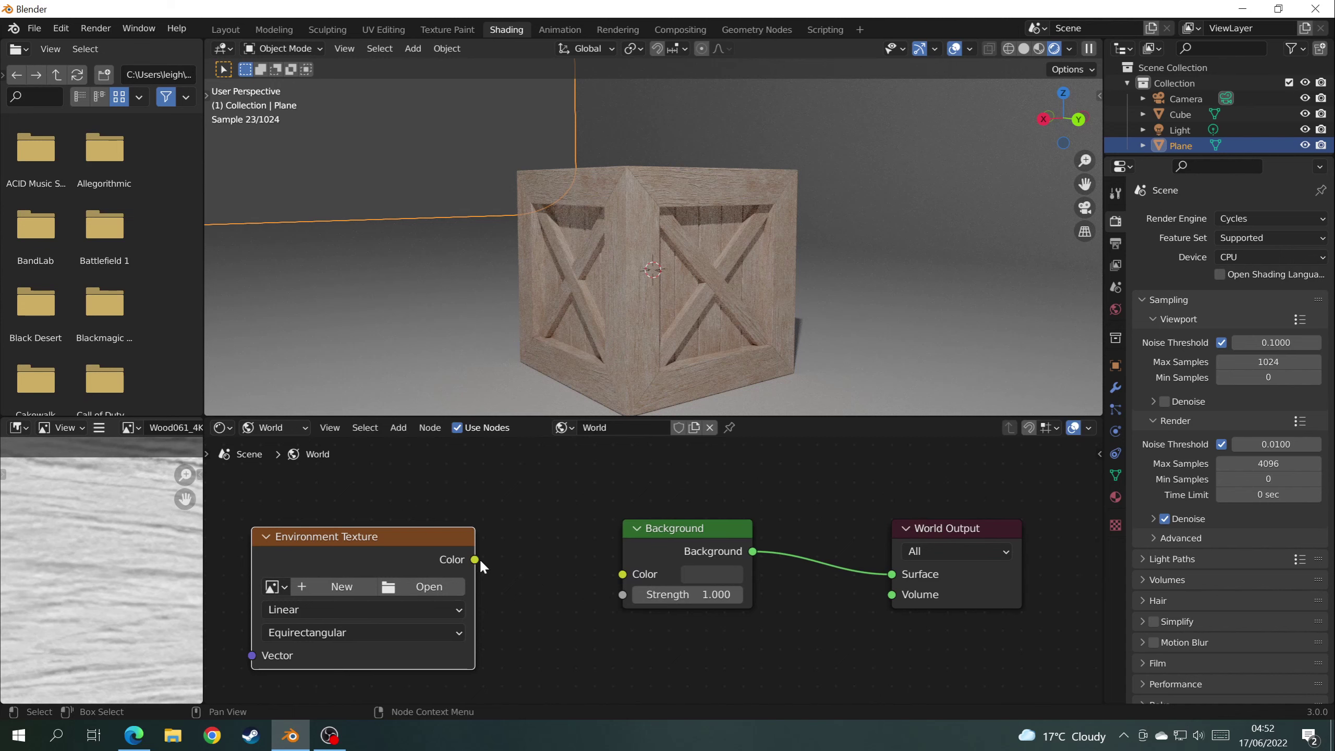
{"action": "left_click_drag", "start_coordinate": [475, 558], "coordinate": [616, 574]}
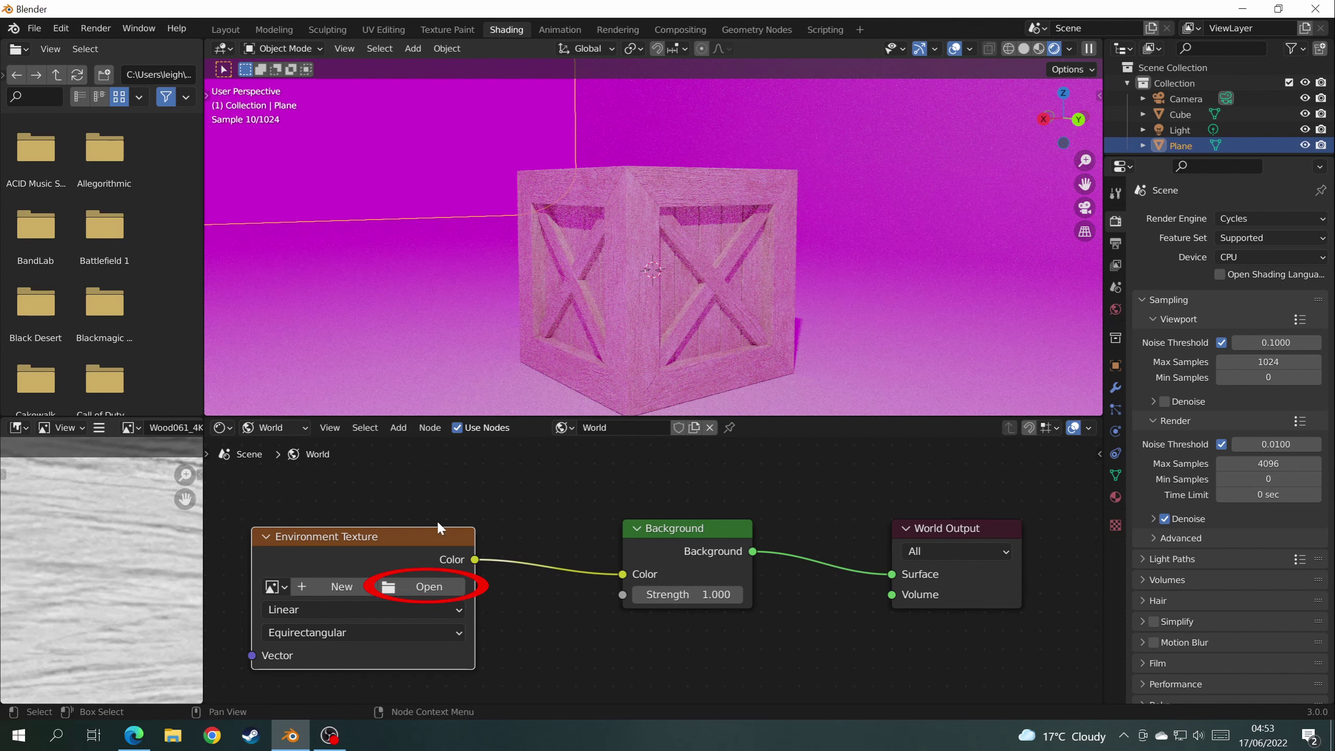
Load the_sky_is_on_fire_4k.hdr from the hdri folder into the Environment Texture node.
{"action": "left_click", "coordinate": [420, 588]}
{"action": "double_click", "coordinate": [548, 359]}
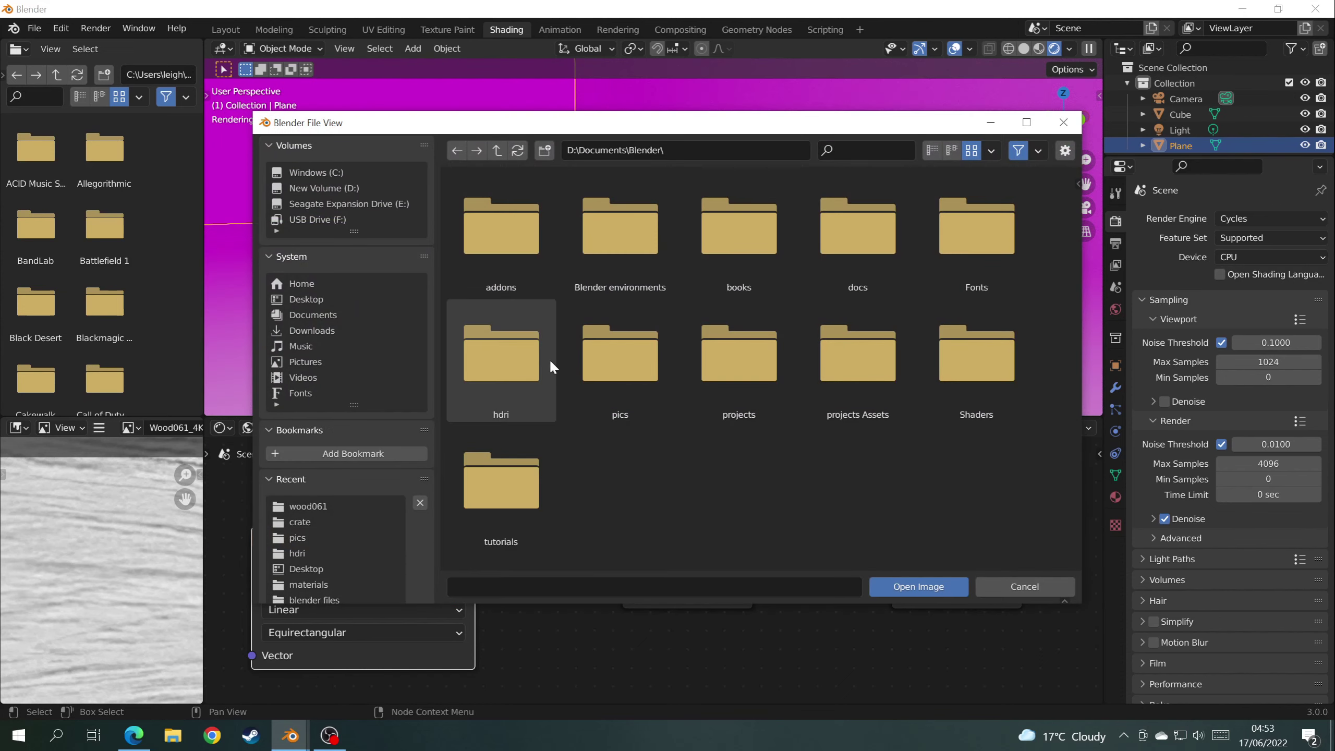
{"action": "double_click", "coordinate": [549, 360]}
{"action": "left_click", "coordinate": [549, 359]}
{"action": "scroll", "coordinate": [801, 461], "scroll_direction": "down", "scroll_amount": 3}
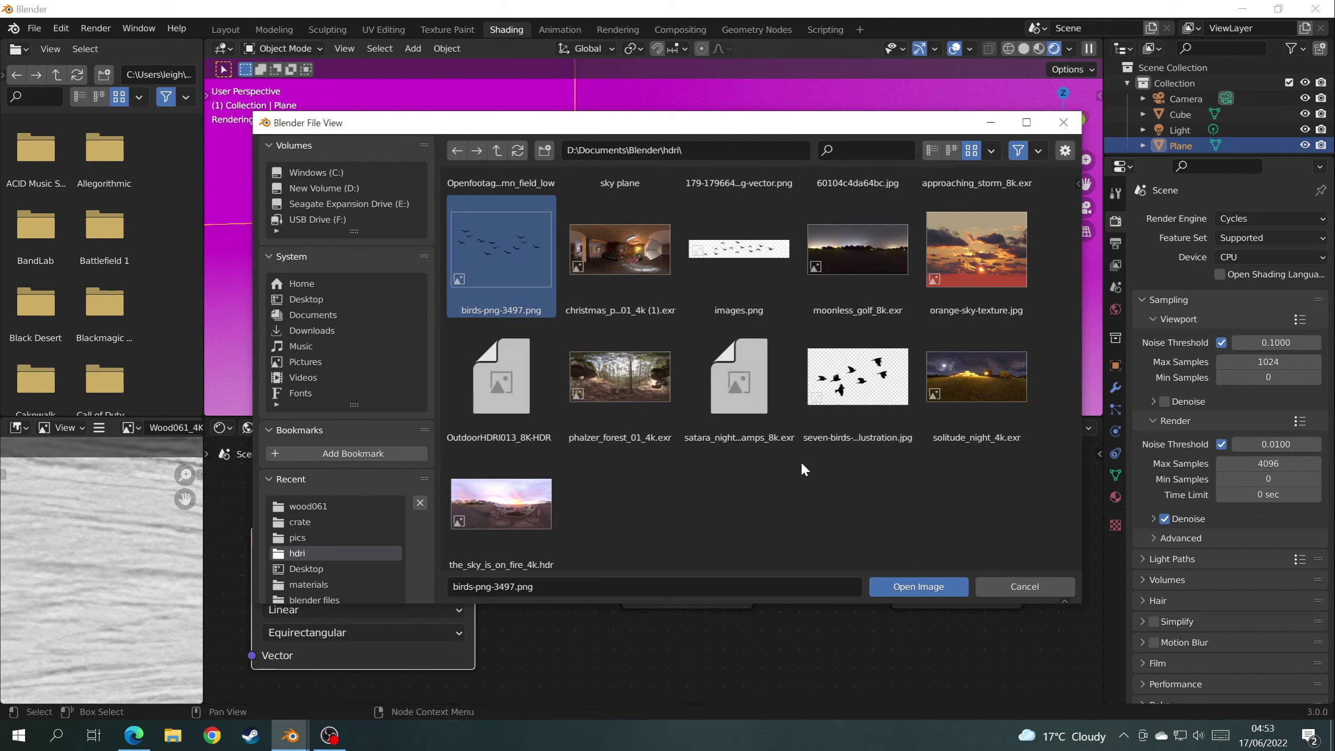
{"action": "left_click", "coordinate": [549, 492]}
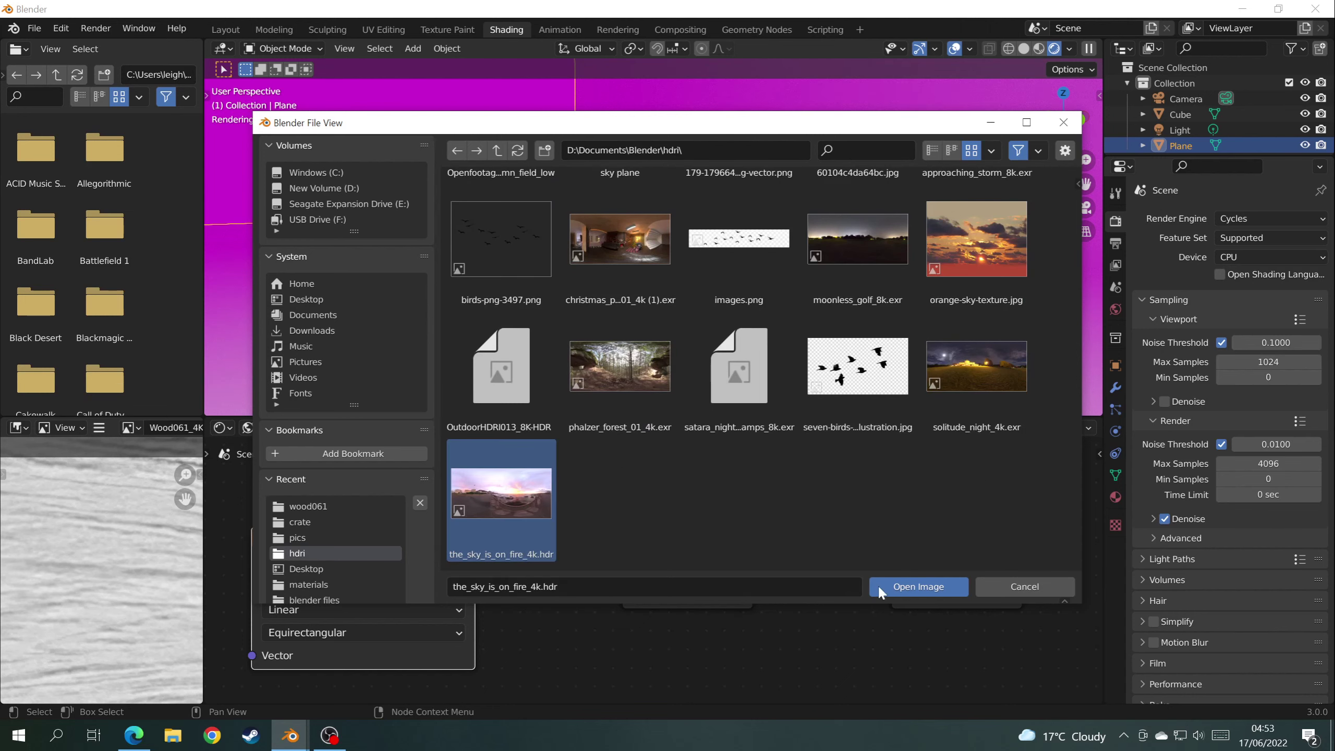
{"action": "left_click", "coordinate": [911, 587]}
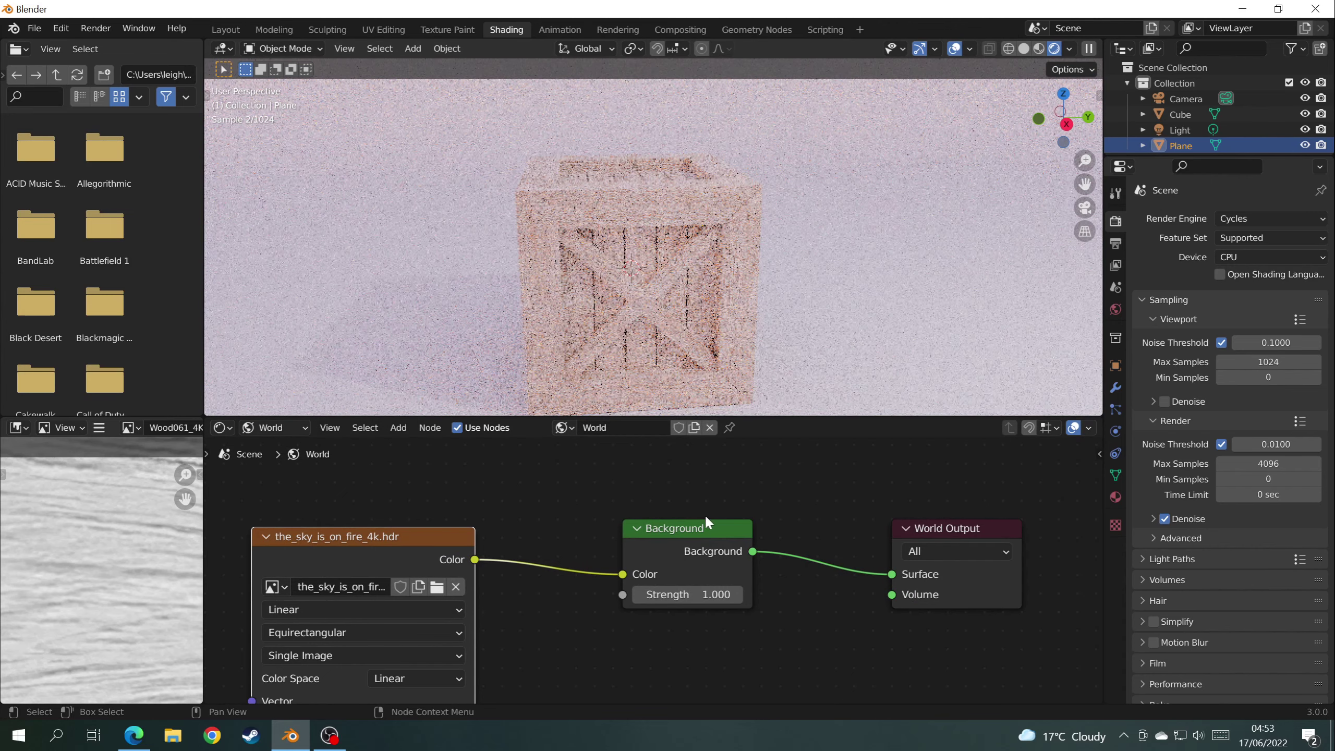
Set the Background node's Strength to 0.2, check the crate's lighting and return to the Layout workspace.
{"action": "scroll", "coordinate": [645, 621], "scroll_direction": "up", "scroll_amount": 2}
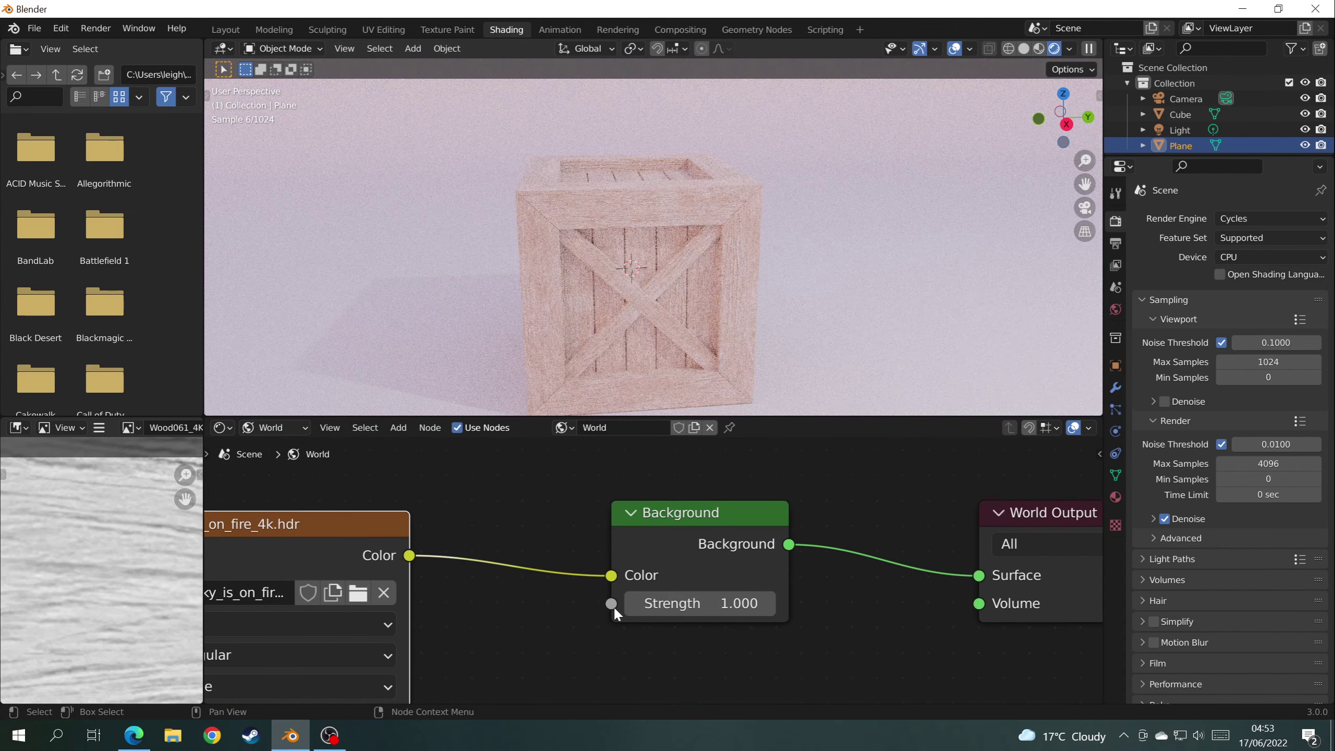
{"action": "left_click", "coordinate": [634, 603]}
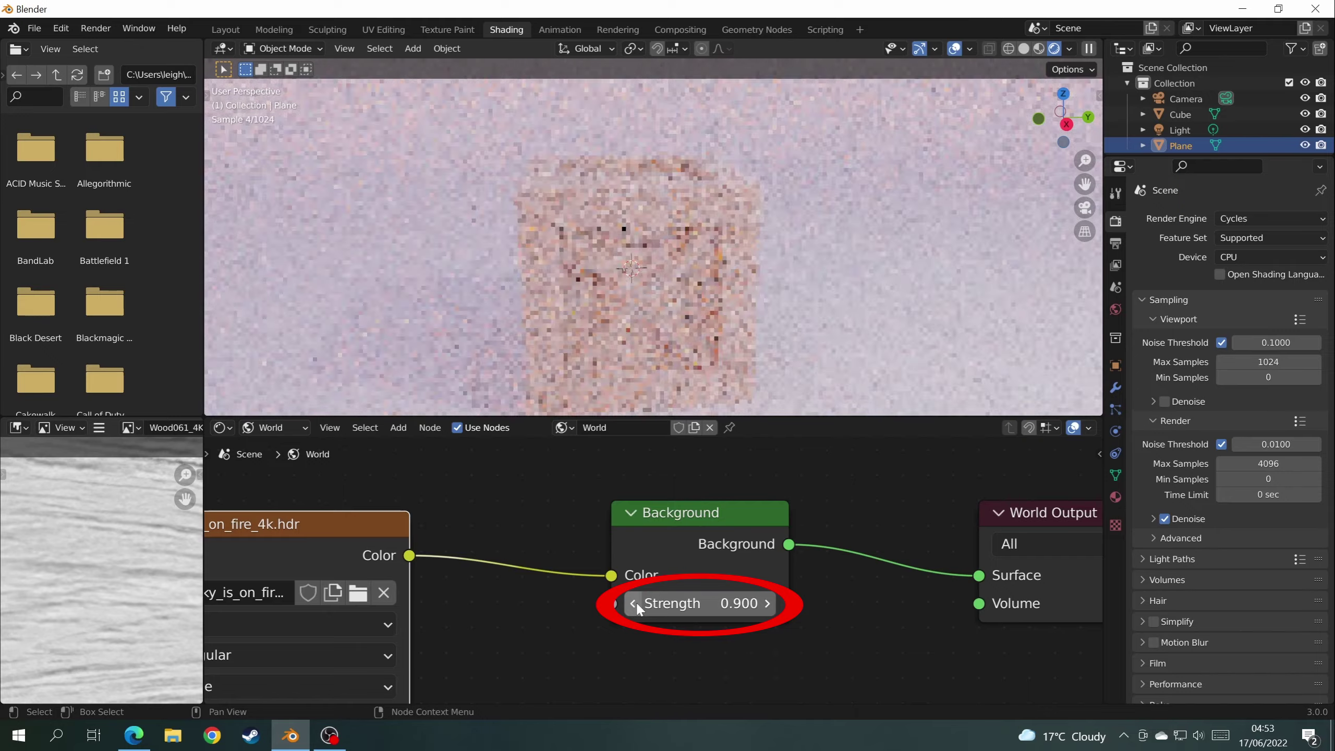
{"action": "left_click", "coordinate": [633, 603]}
{"action": "middle_click_drag", "start_coordinate": [737, 359], "coordinate": [788, 342]}
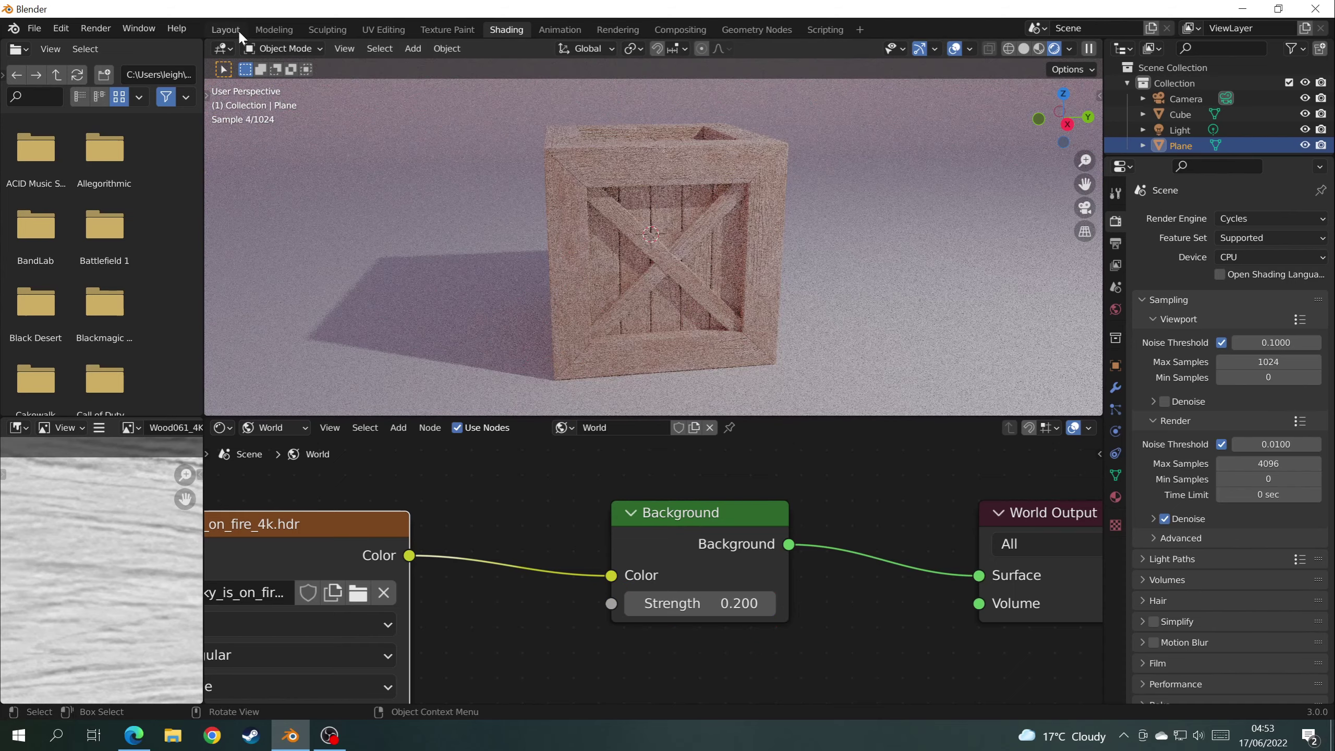
{"action": "left_click", "coordinate": [238, 29]}
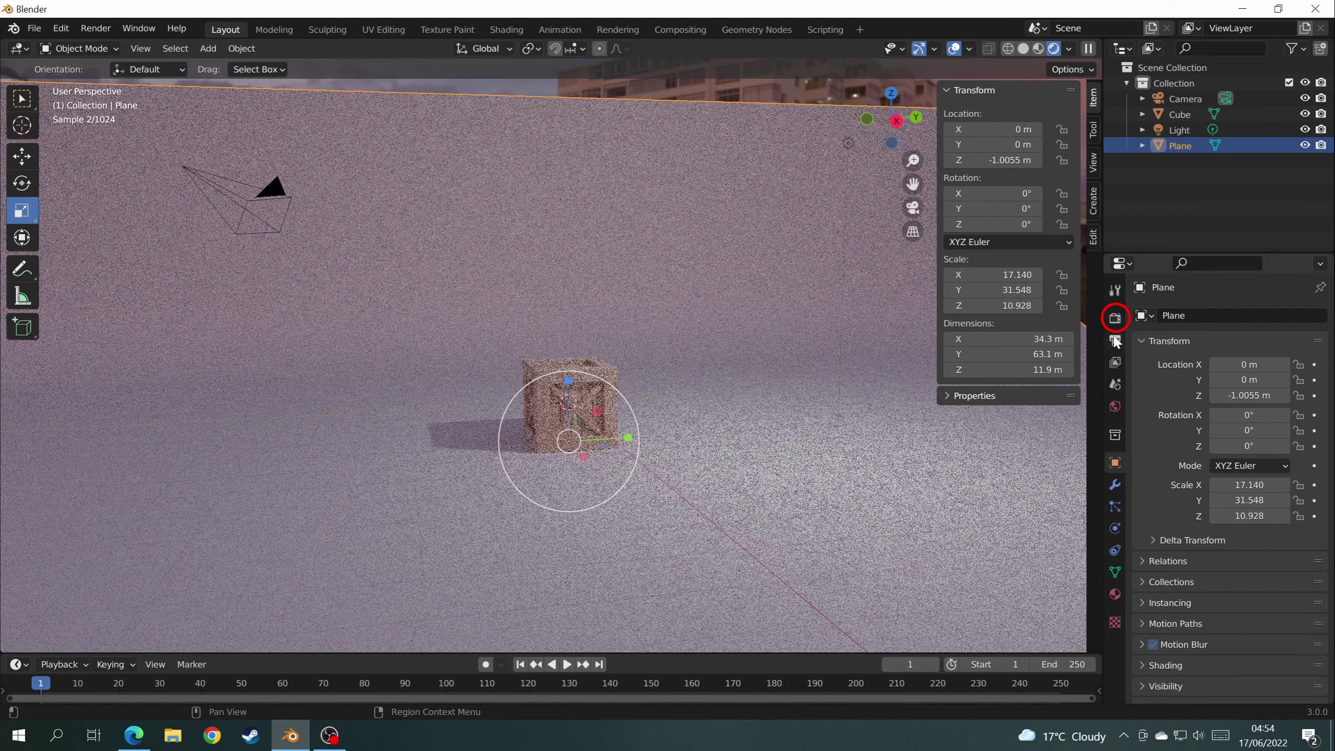
Enable the Transparent film option in the Cycles render settings and check the scene around the crate.
{"action": "left_click", "coordinate": [1116, 320]}
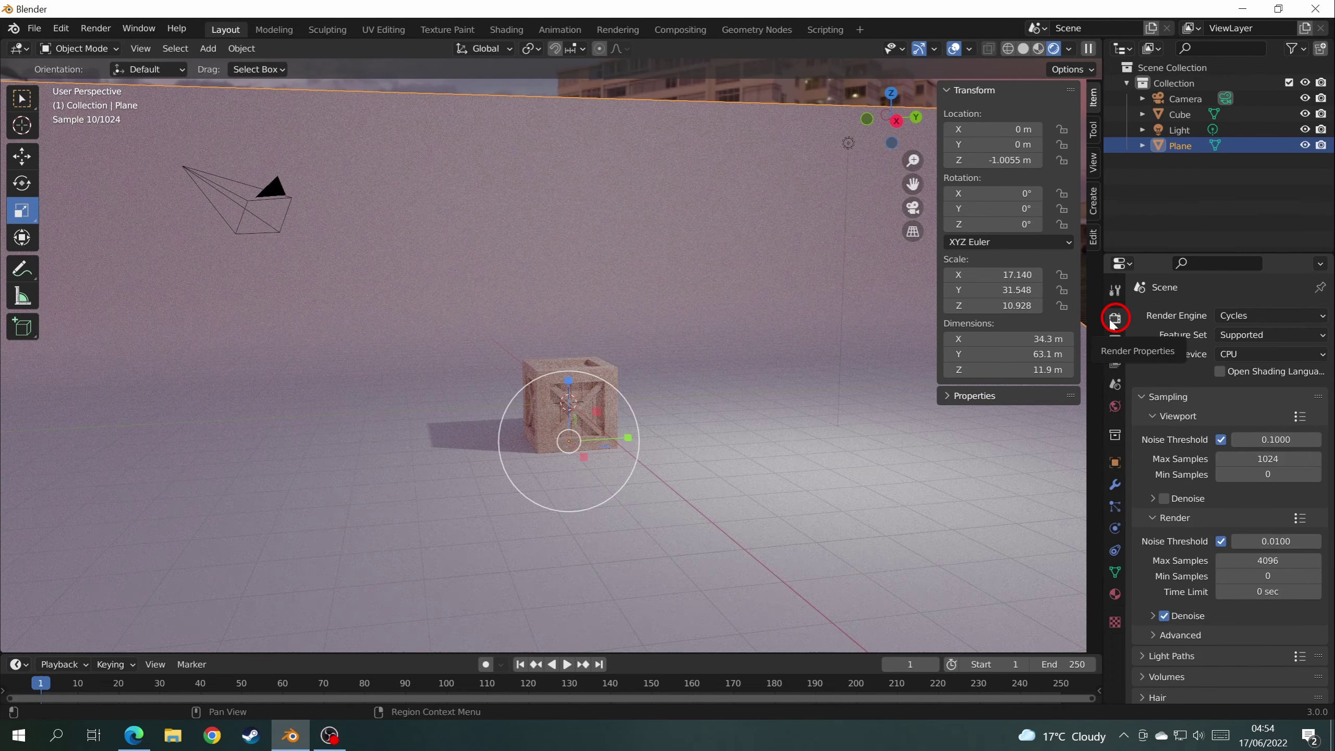
{"action": "scroll", "coordinate": [1167, 505], "scroll_direction": "down", "scroll_amount": 6}
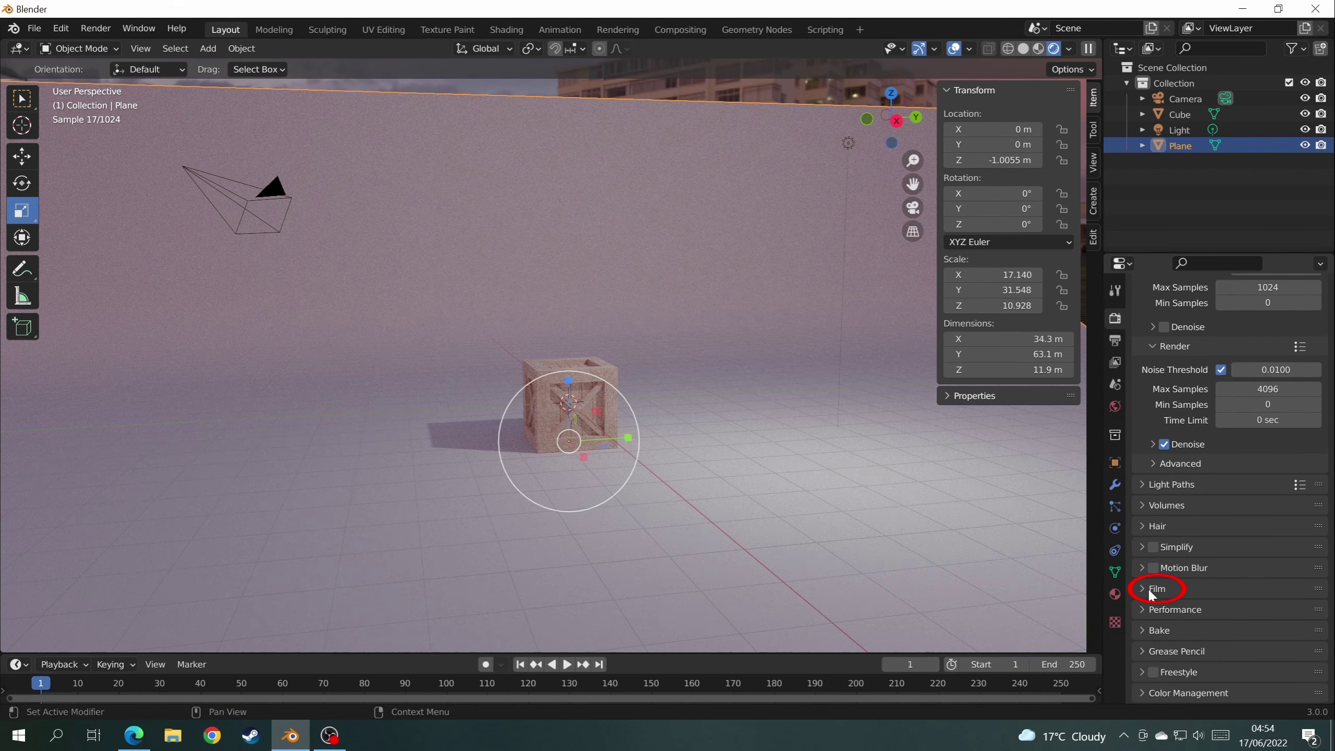
{"action": "left_click", "coordinate": [1148, 589]}
{"action": "scroll", "coordinate": [1149, 594], "scroll_direction": "down", "scroll_amount": 4}
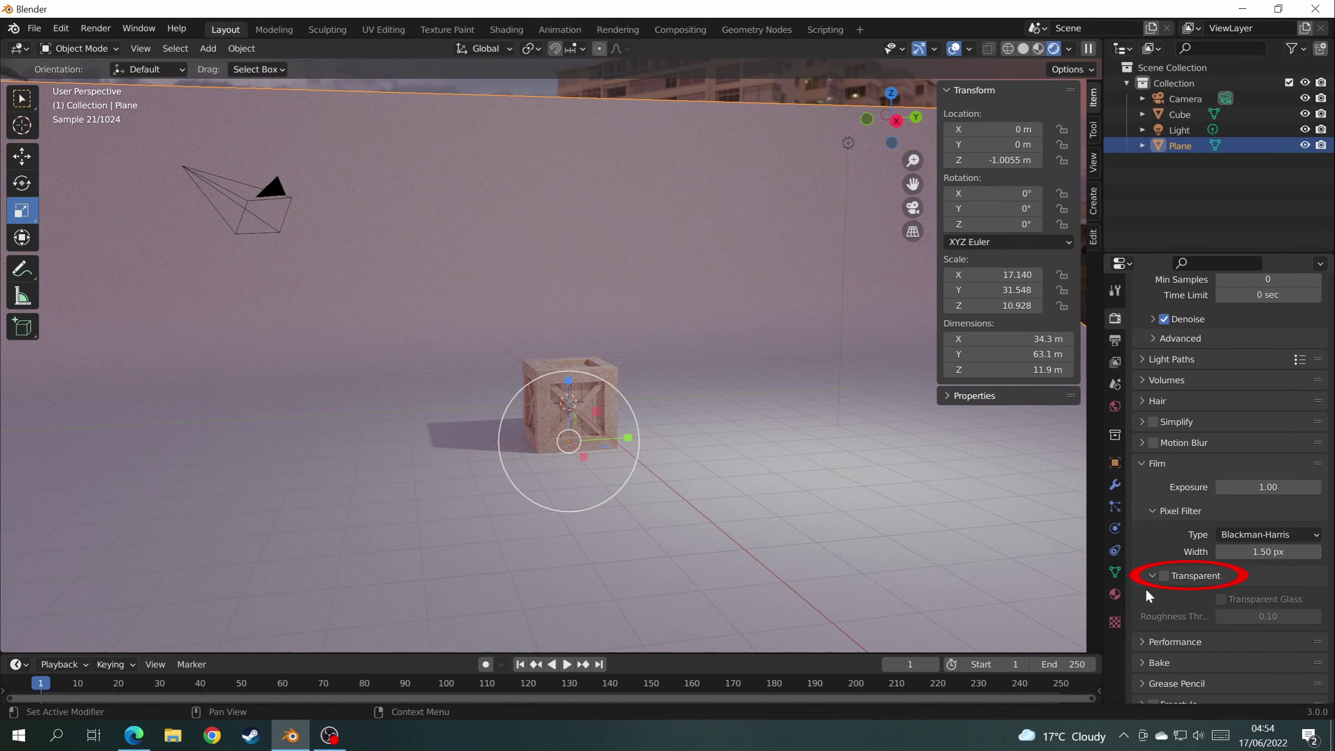
{"action": "left_click", "coordinate": [1165, 577]}
{"action": "middle_click_drag", "start_coordinate": [528, 337], "coordinate": [678, 414]}
{"action": "scroll", "coordinate": [589, 404], "scroll_direction": "up", "scroll_amount": 6}
{"action": "scroll", "coordinate": [660, 416], "scroll_direction": "down", "scroll_amount": 8}
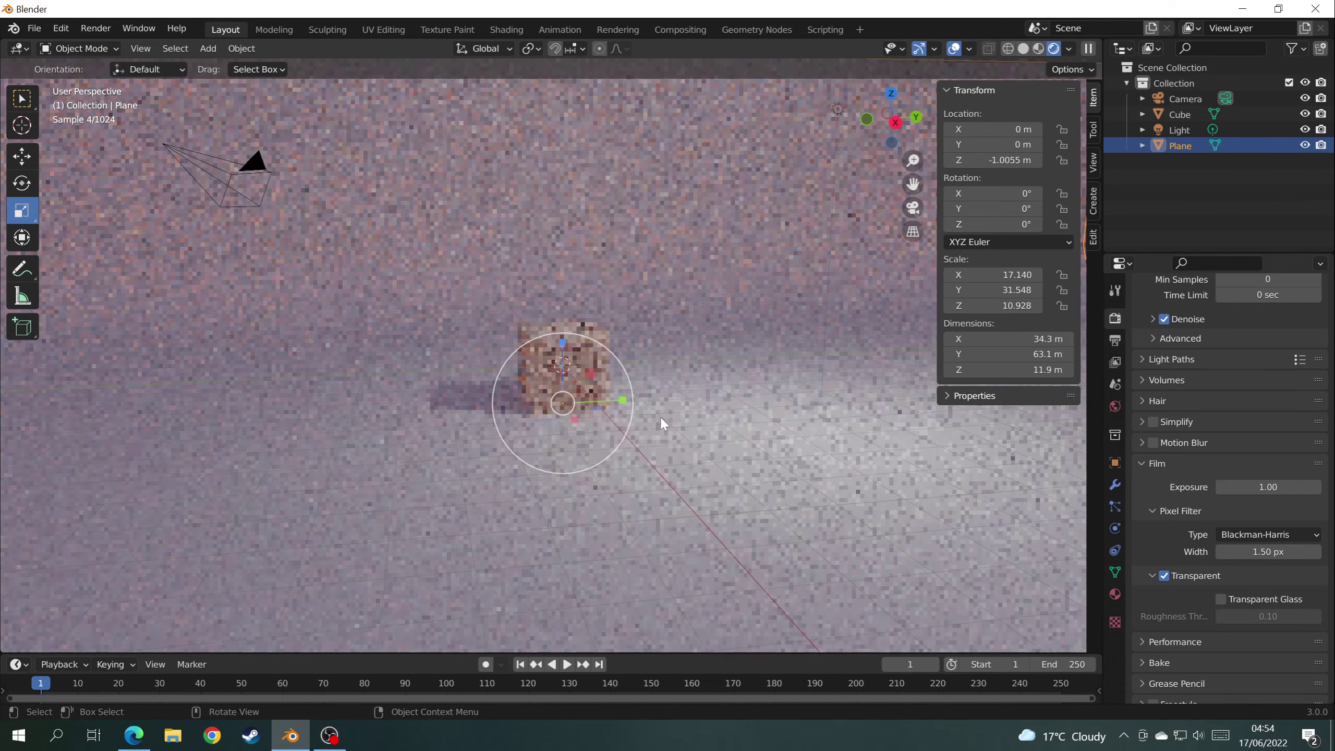
{"action": "scroll", "coordinate": [706, 290], "scroll_direction": "up", "scroll_amount": 3}
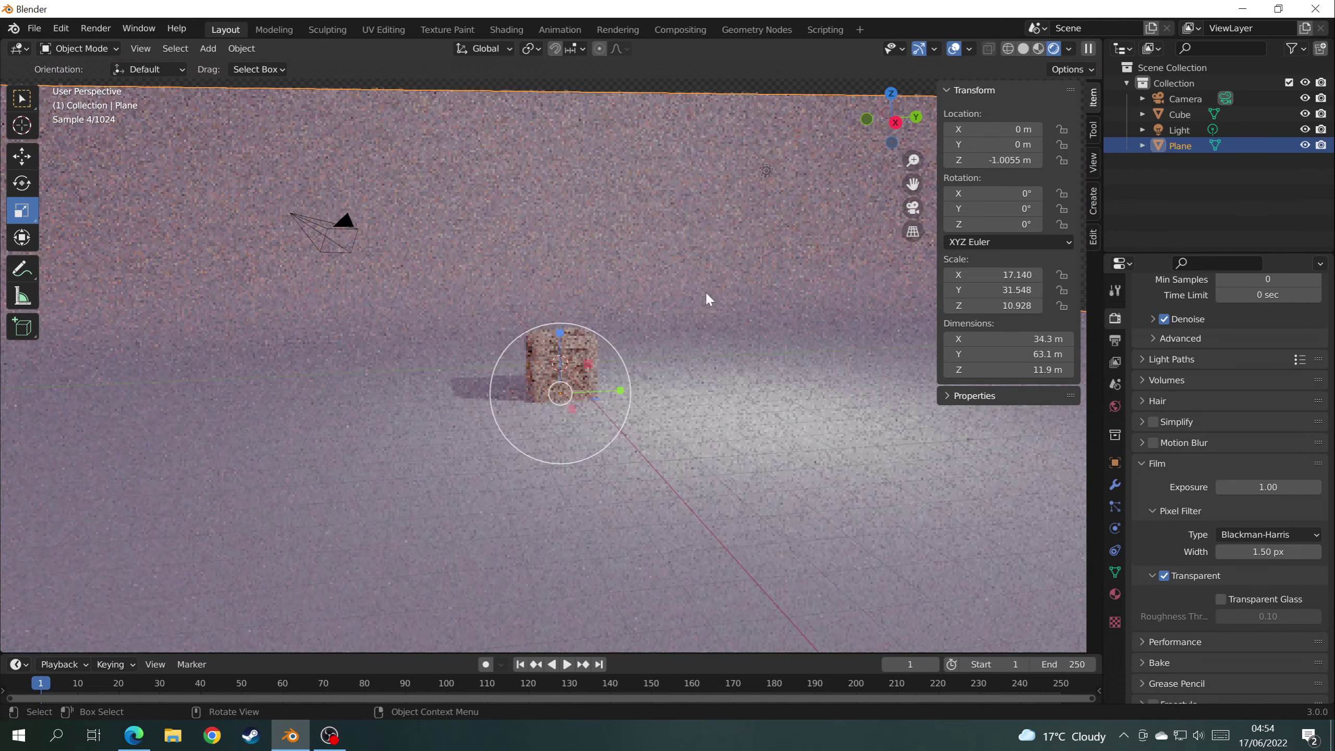
Select the point light and reduce its power, settling on 400 W.
{"action": "left_click", "coordinate": [767, 169]}
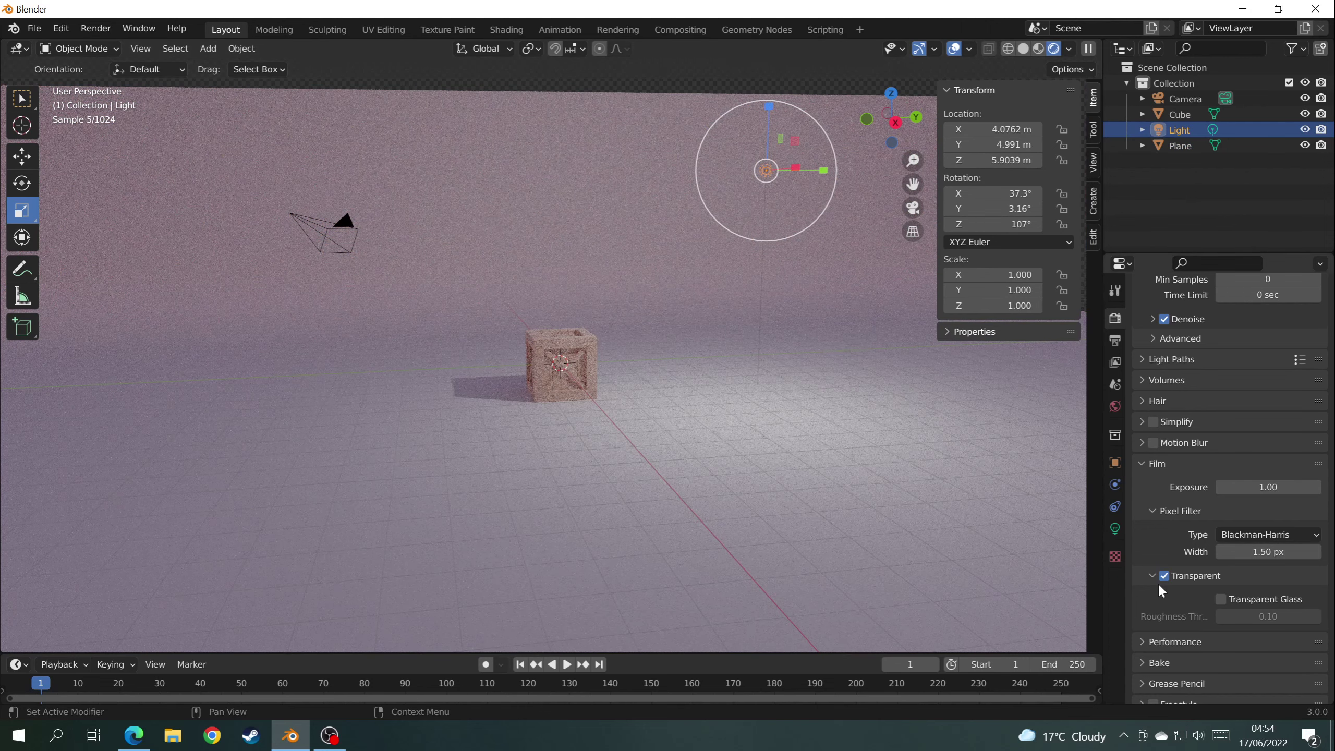
{"action": "left_click", "coordinate": [1116, 529]}
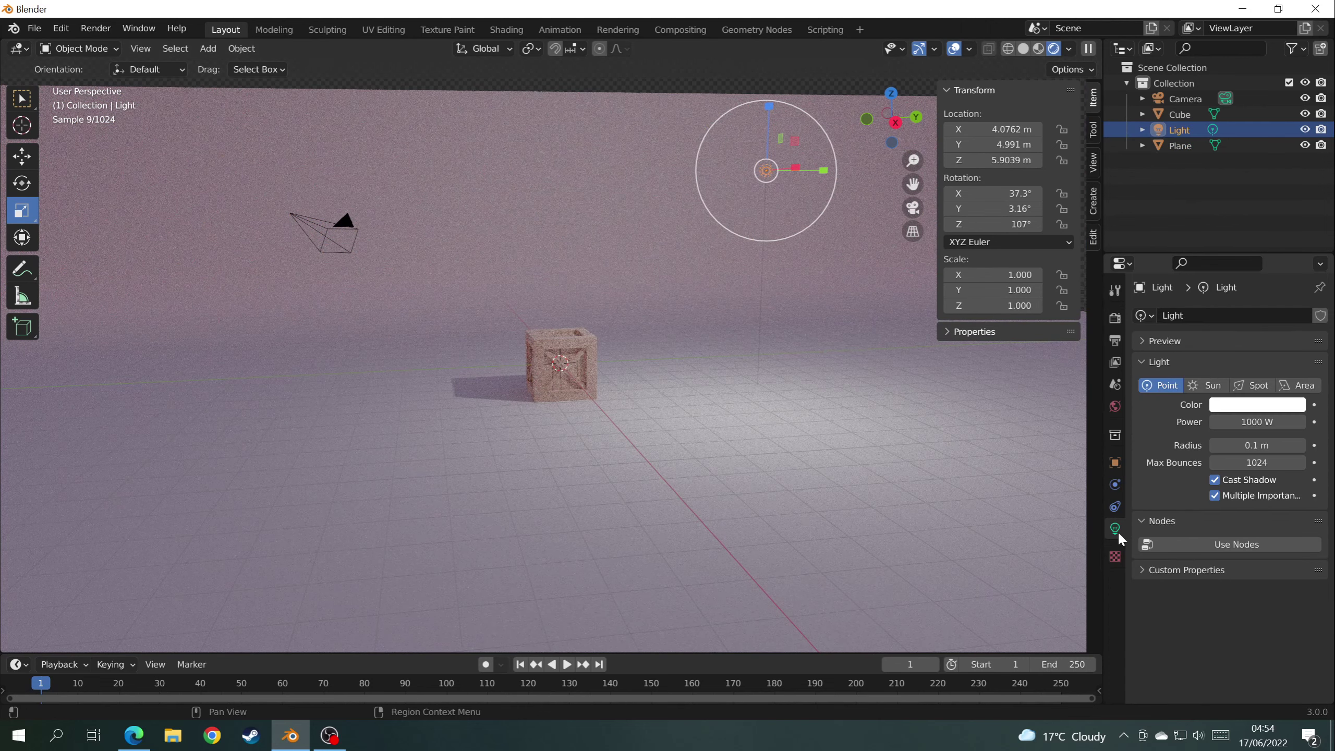
{"action": "left_click", "coordinate": [1116, 528]}
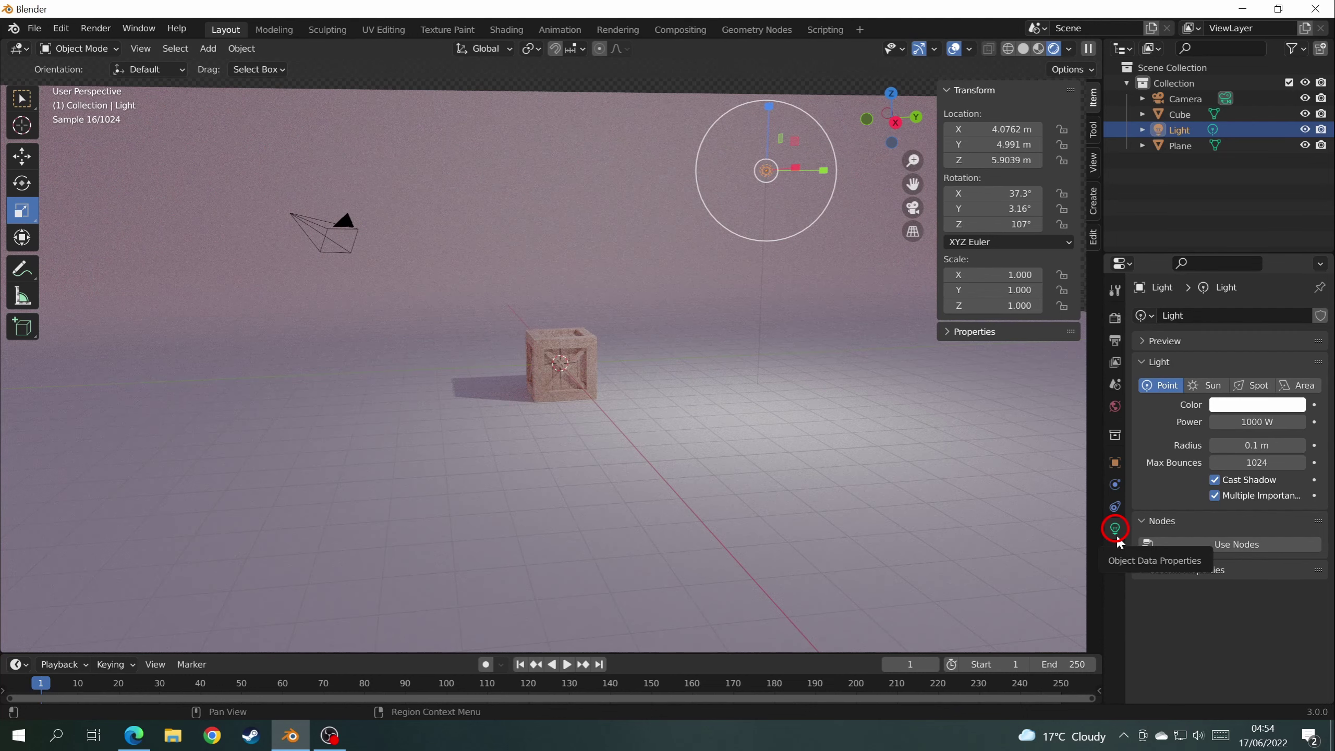
{"action": "left_click", "coordinate": [1258, 422]}
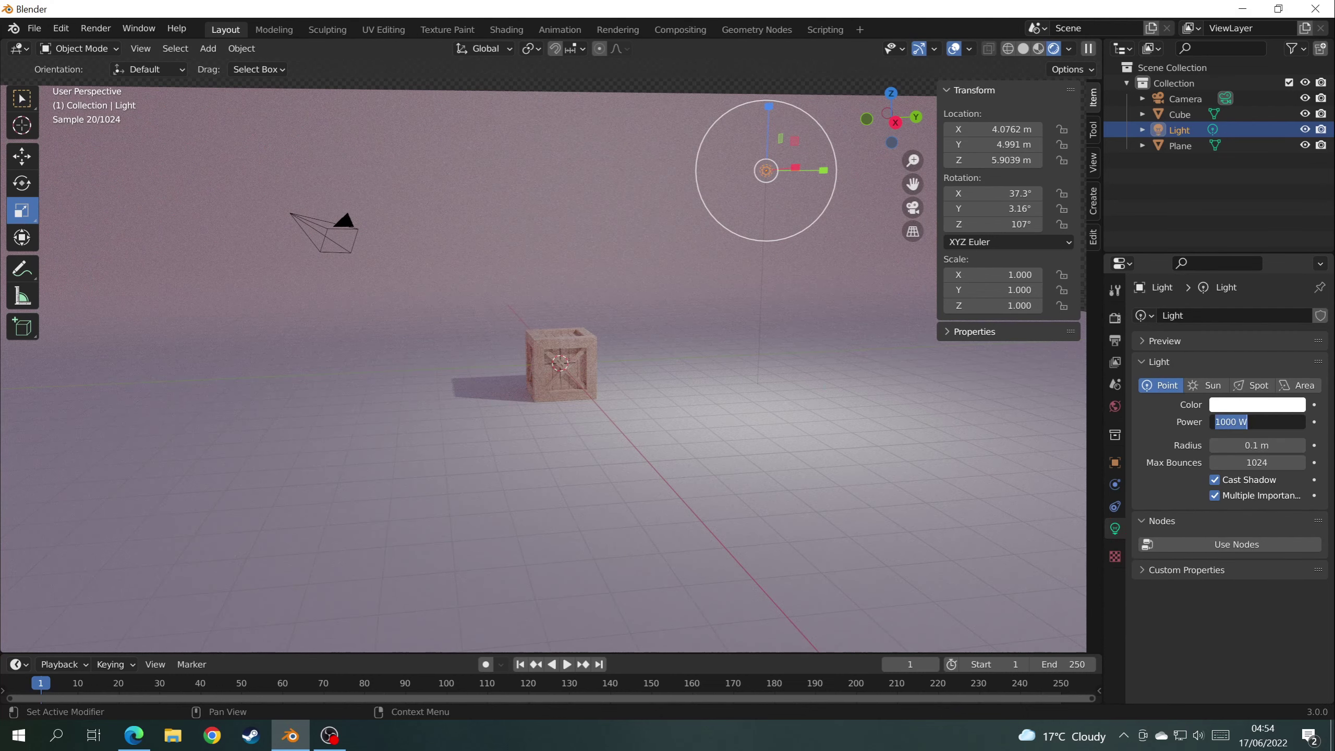
{"action": "type", "text": "500"}
{"action": "key", "text": "Return"}
{"action": "scroll", "coordinate": [767, 358], "scroll_direction": "up", "scroll_amount": 5}
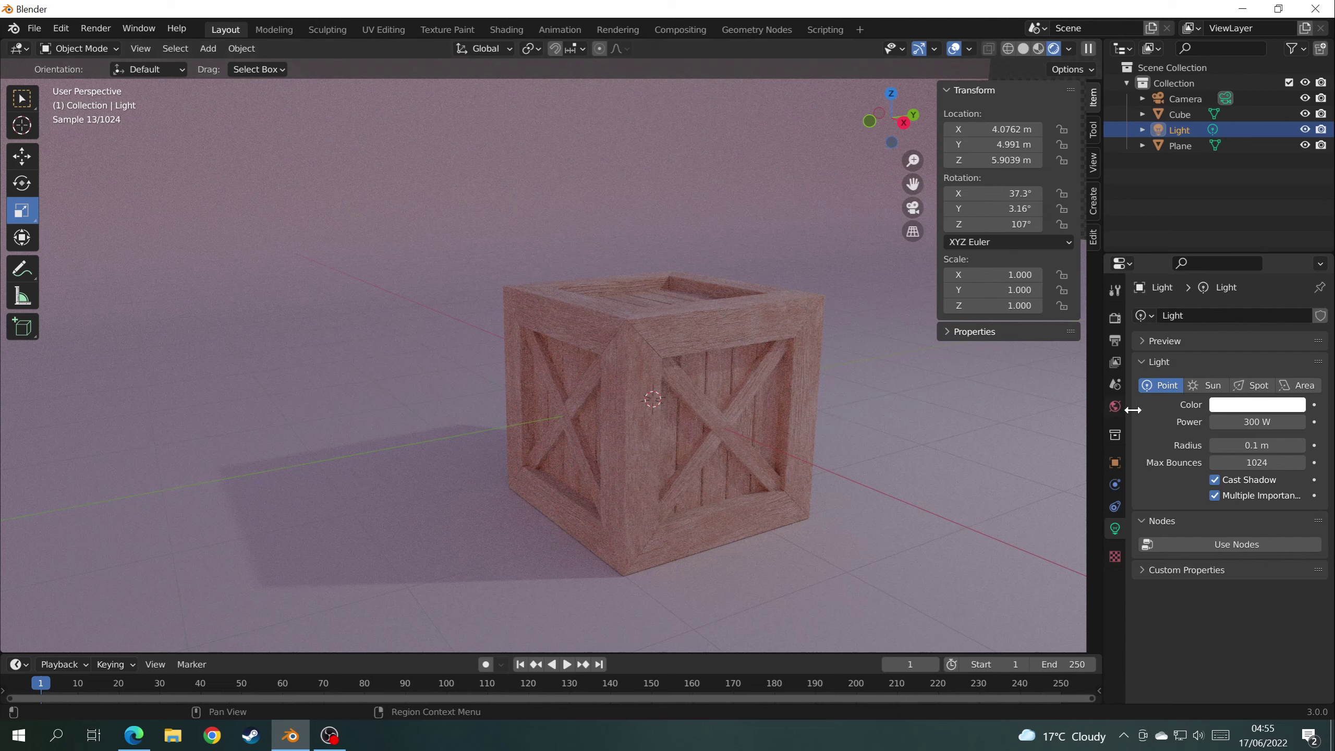
{"action": "left_click", "coordinate": [1271, 424]}
{"action": "type", "text": "4"}
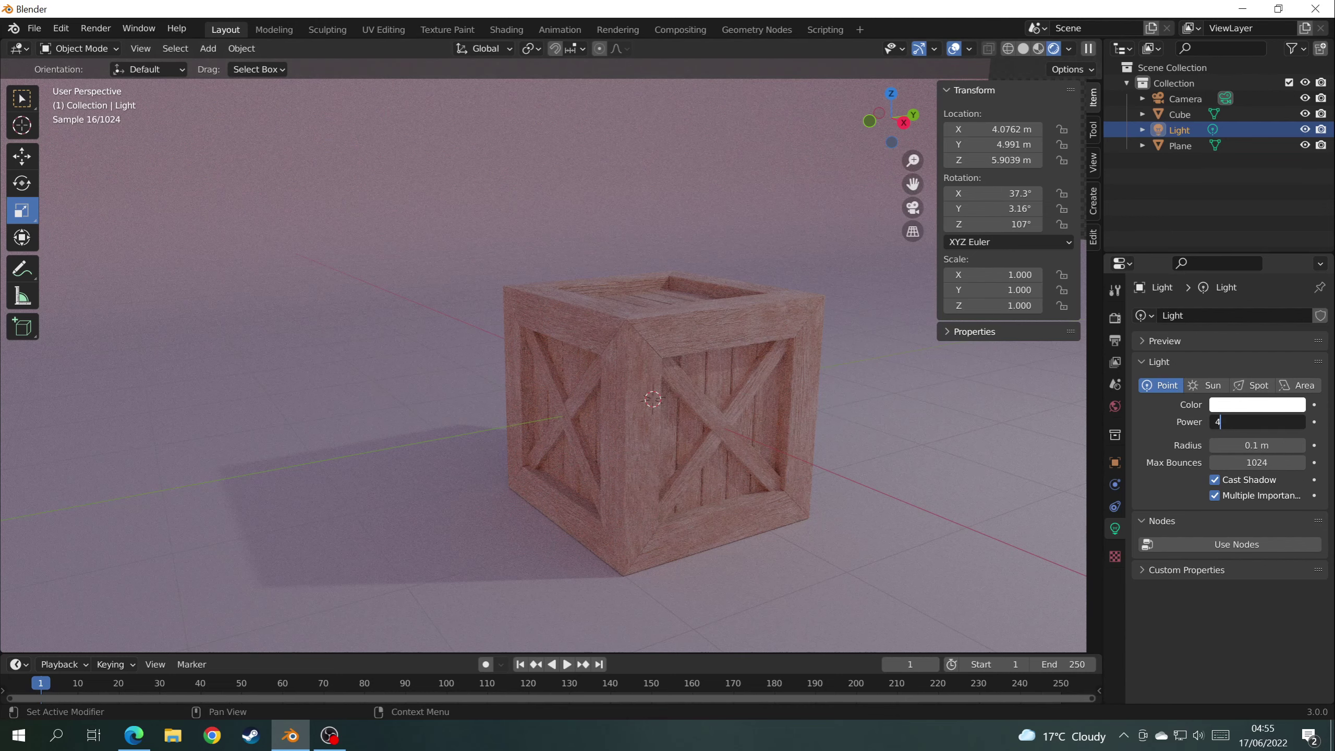
{"action": "type", "text": "00 W"}
{"action": "key", "text": "Return"}
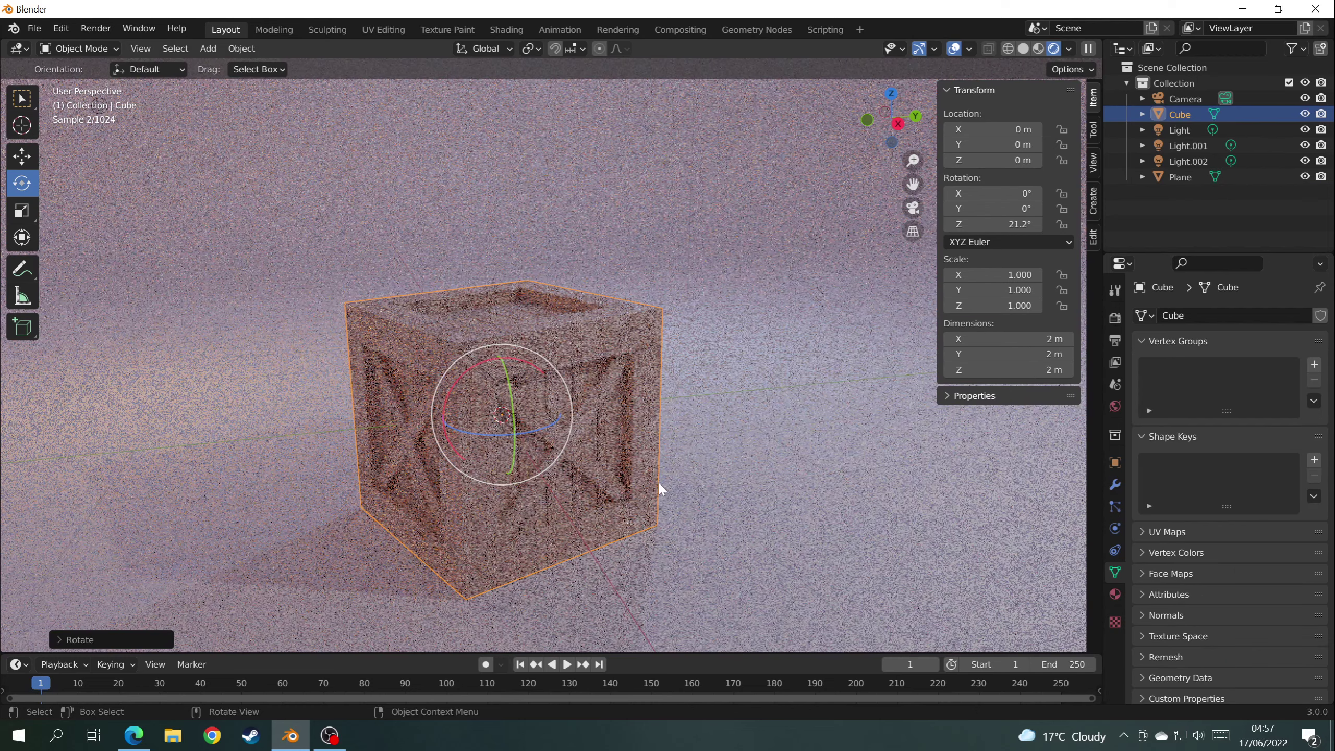
Duplicate the crate and place the copy beside it at about Y 2.81 m, rotated to about 1° around Z.
{"action": "key", "text": "g"}
{"action": "right_click", "coordinate": [665, 482]}
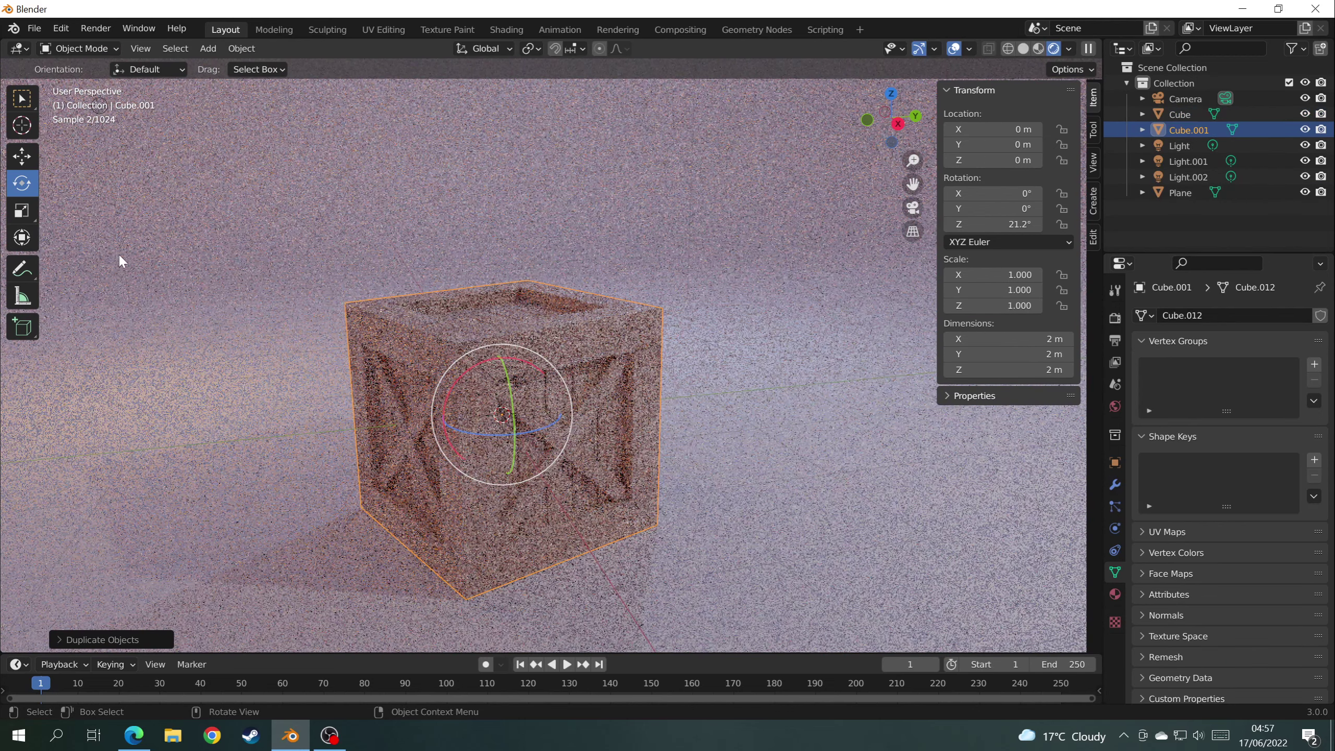
{"action": "left_click", "coordinate": [21, 156]}
{"action": "left_click_drag", "start_coordinate": [574, 431], "coordinate": [873, 397]}
{"action": "left_click", "coordinate": [21, 182]}
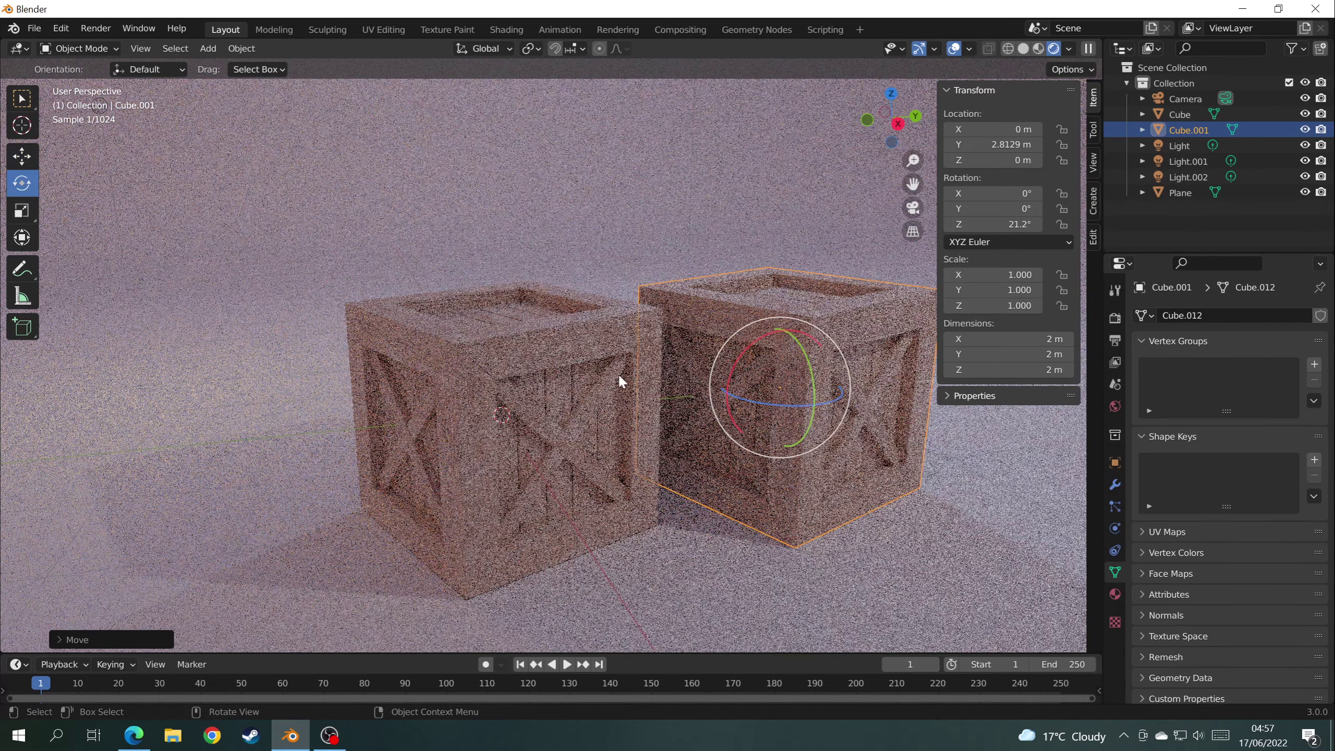
{"action": "left_click_drag", "start_coordinate": [794, 413], "coordinate": [779, 405]}
{"action": "middle_click_drag", "start_coordinate": [780, 406], "coordinate": [775, 465]}
Duplicate the second crate and place the copy at about X -2.42 m, Y 2.08 m, rotated to about -12.7° around Z.
{"action": "key", "text": "shift+d"}
{"action": "right_click", "coordinate": [686, 432]}
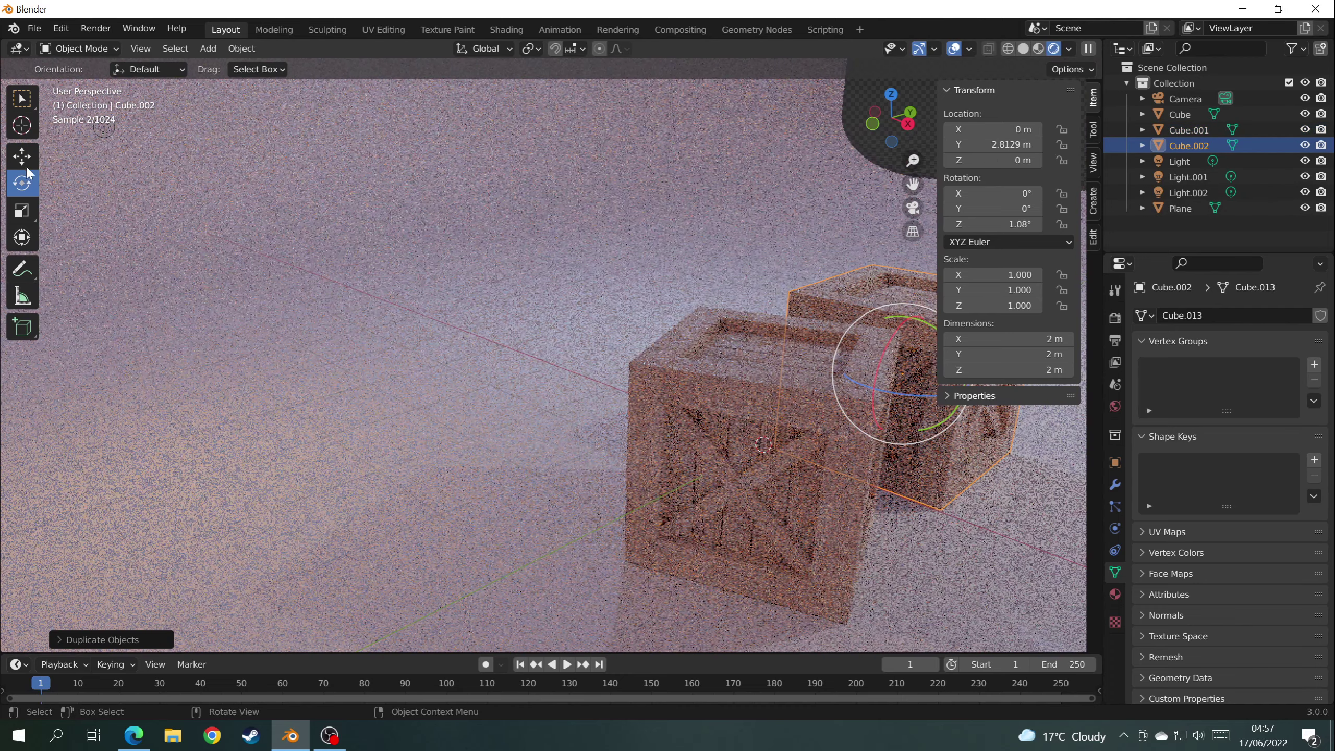
{"action": "left_click", "coordinate": [21, 158]}
{"action": "left_click_drag", "start_coordinate": [925, 382], "coordinate": [593, 310]}
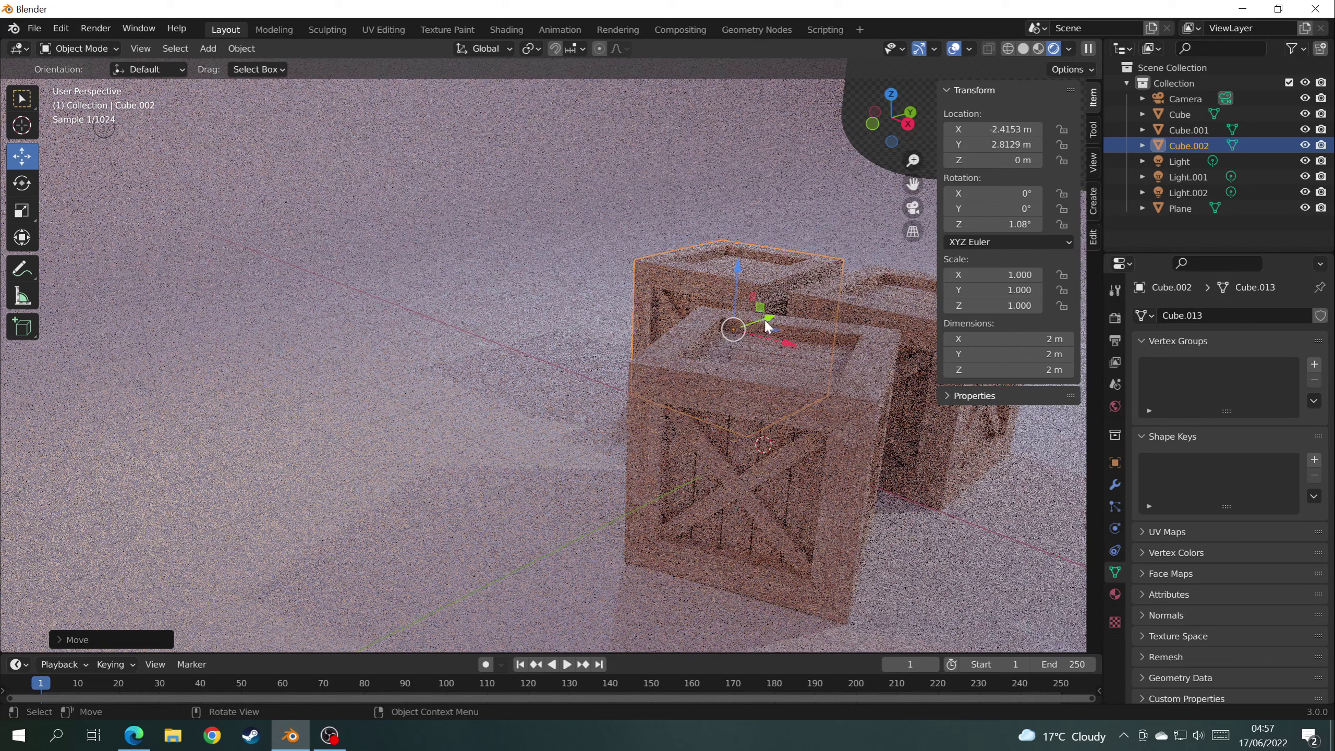
{"action": "left_click_drag", "start_coordinate": [770, 317], "coordinate": [736, 329]}
{"action": "left_click", "coordinate": [22, 183]}
{"action": "left_click_drag", "start_coordinate": [736, 389], "coordinate": [760, 381]}
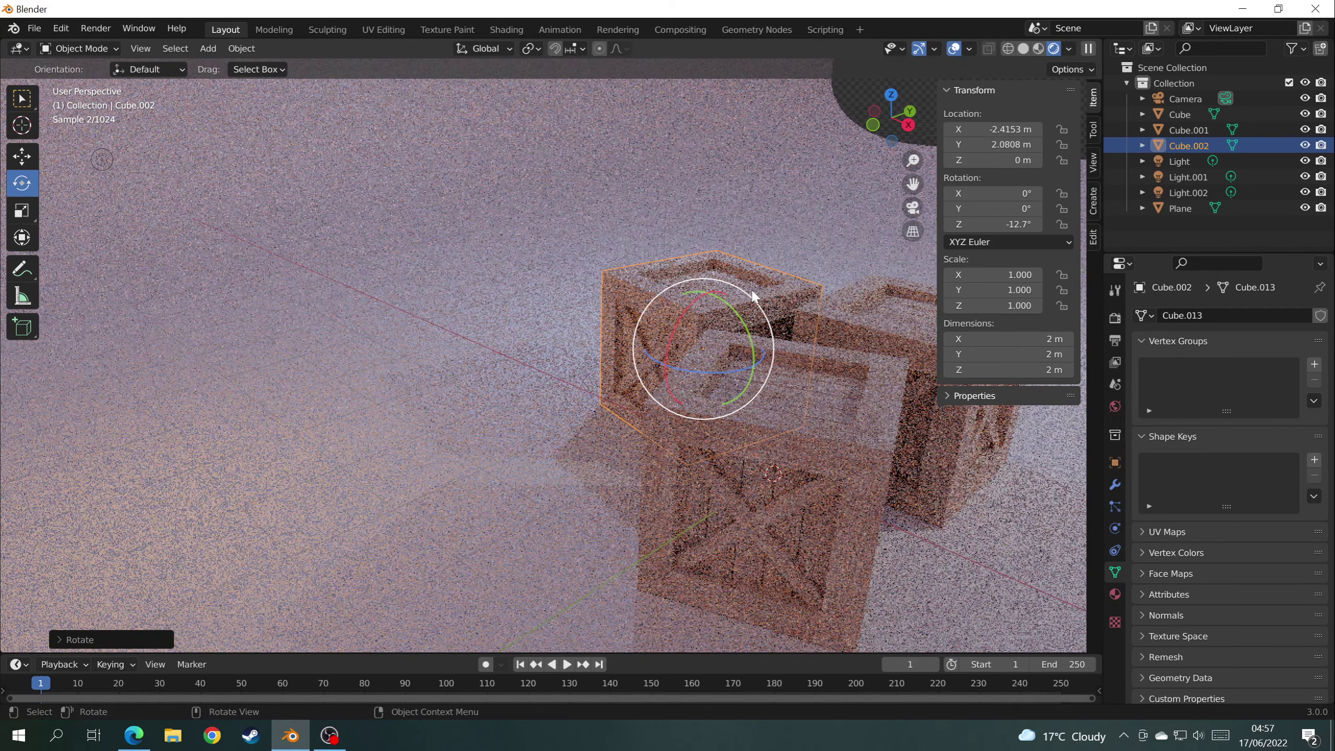
Duplicate the third crate, raise the copy to about Z 1.76 m and adjust its position to stack it on the others.
{"action": "key", "text": "shift+d"}
{"action": "right_click", "coordinate": [757, 285]}
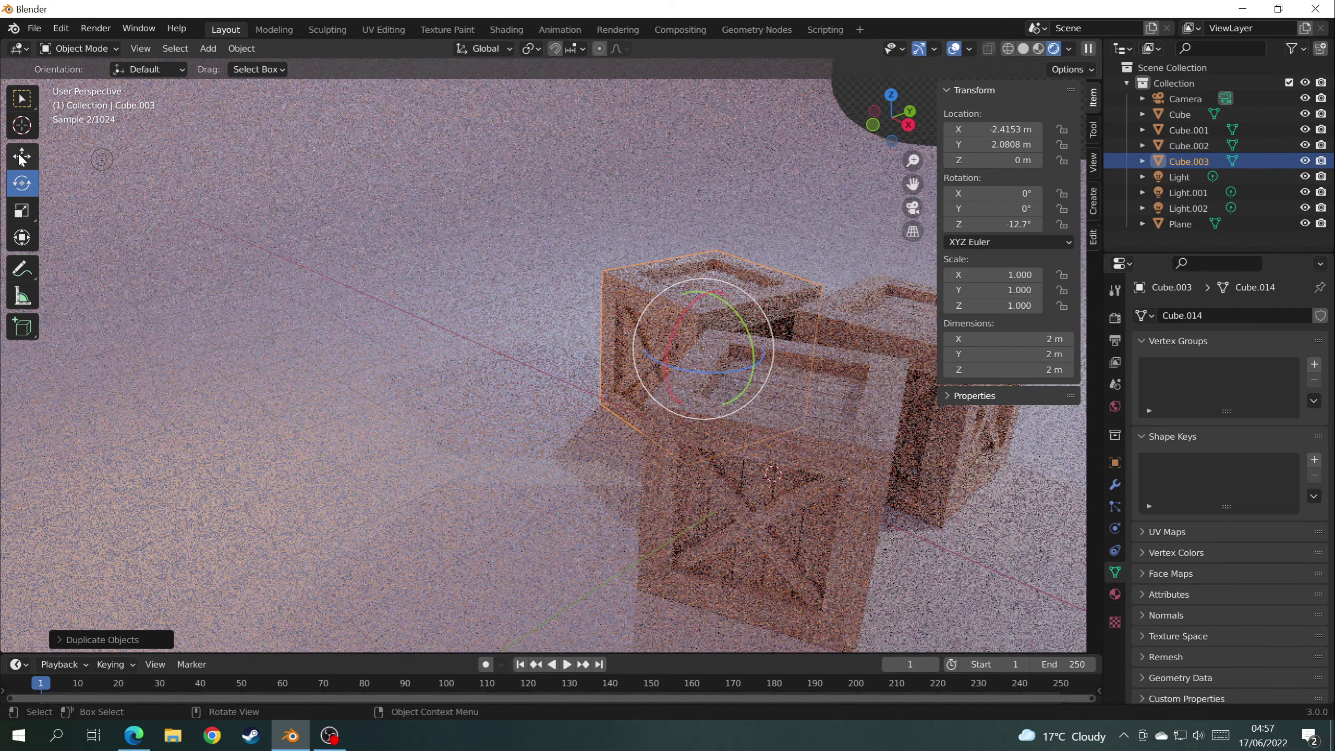
{"action": "key", "text": "shift+space"}
{"action": "key", "text": "g"}
{"action": "left_click_drag", "start_coordinate": [707, 297], "coordinate": [708, 181]}
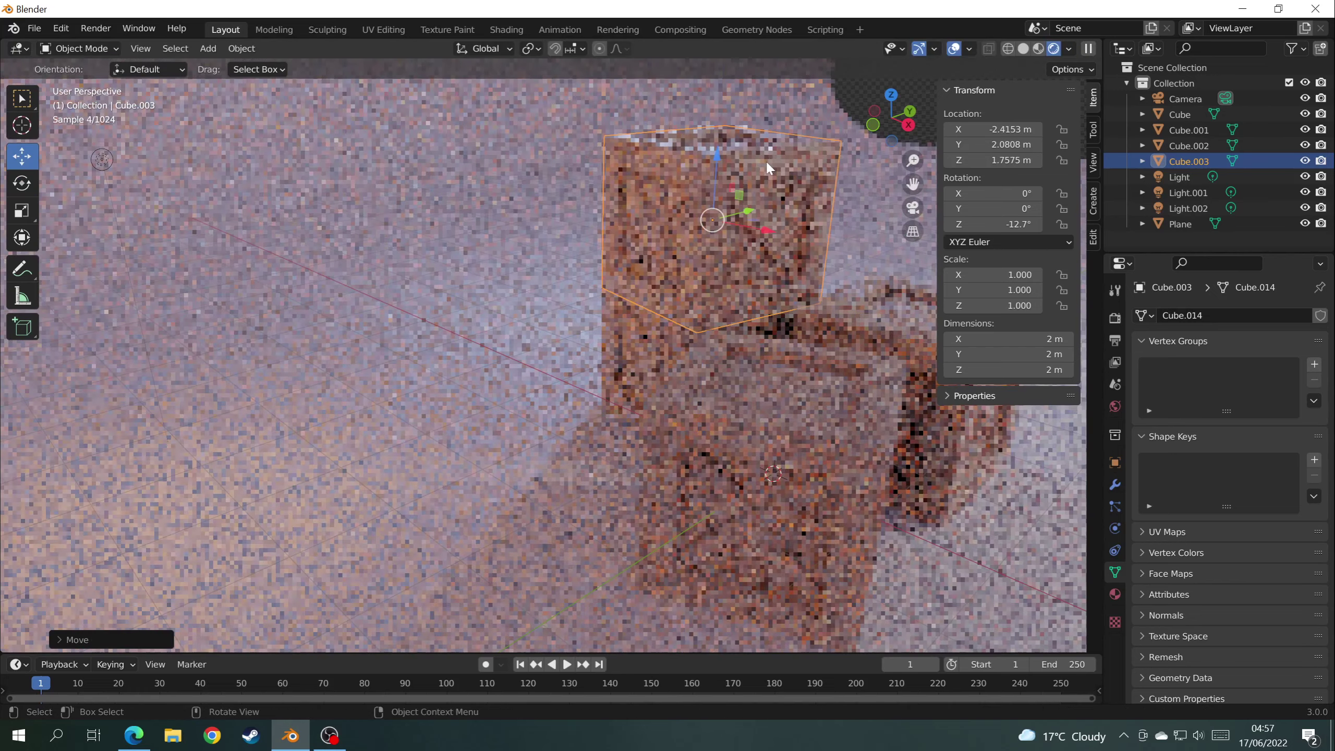
{"action": "scroll", "coordinate": [663, 331], "scroll_direction": "up", "scroll_amount": 4}
{"action": "left_click_drag", "start_coordinate": [502, 296], "coordinate": [537, 338]}
{"action": "left_click", "coordinate": [22, 183]}
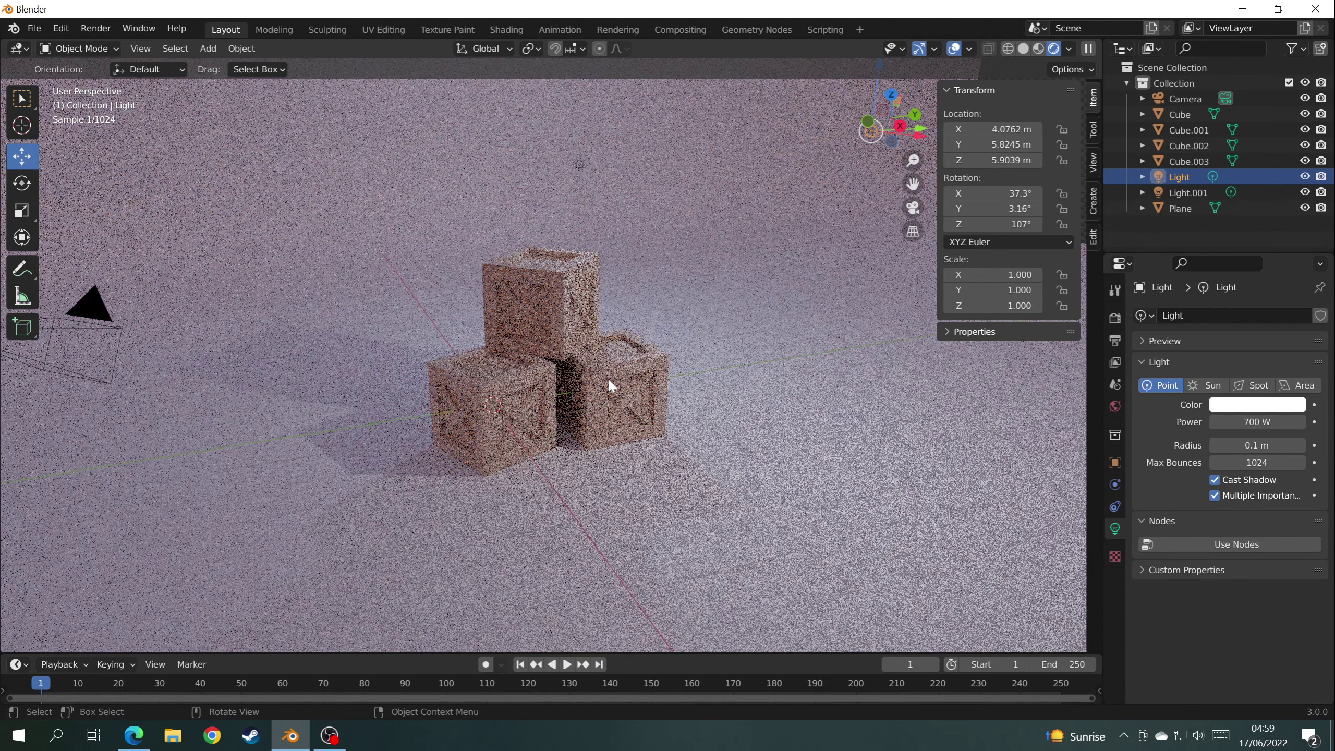
Align the scene camera to the current view of the stacked crates.
{"action": "key", "text": "ctrl+alt+KP_0"}
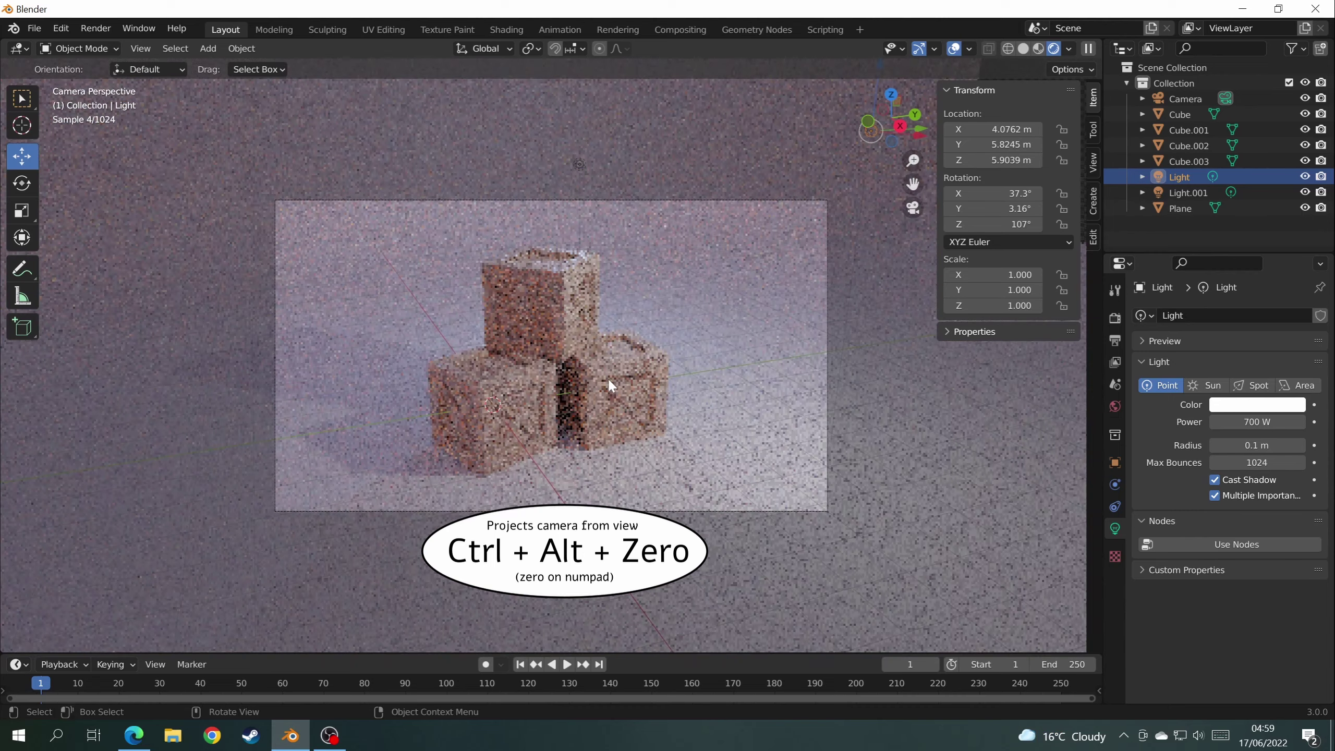
{"action": "scroll", "coordinate": [579, 365], "scroll_direction": "up", "scroll_amount": 5}
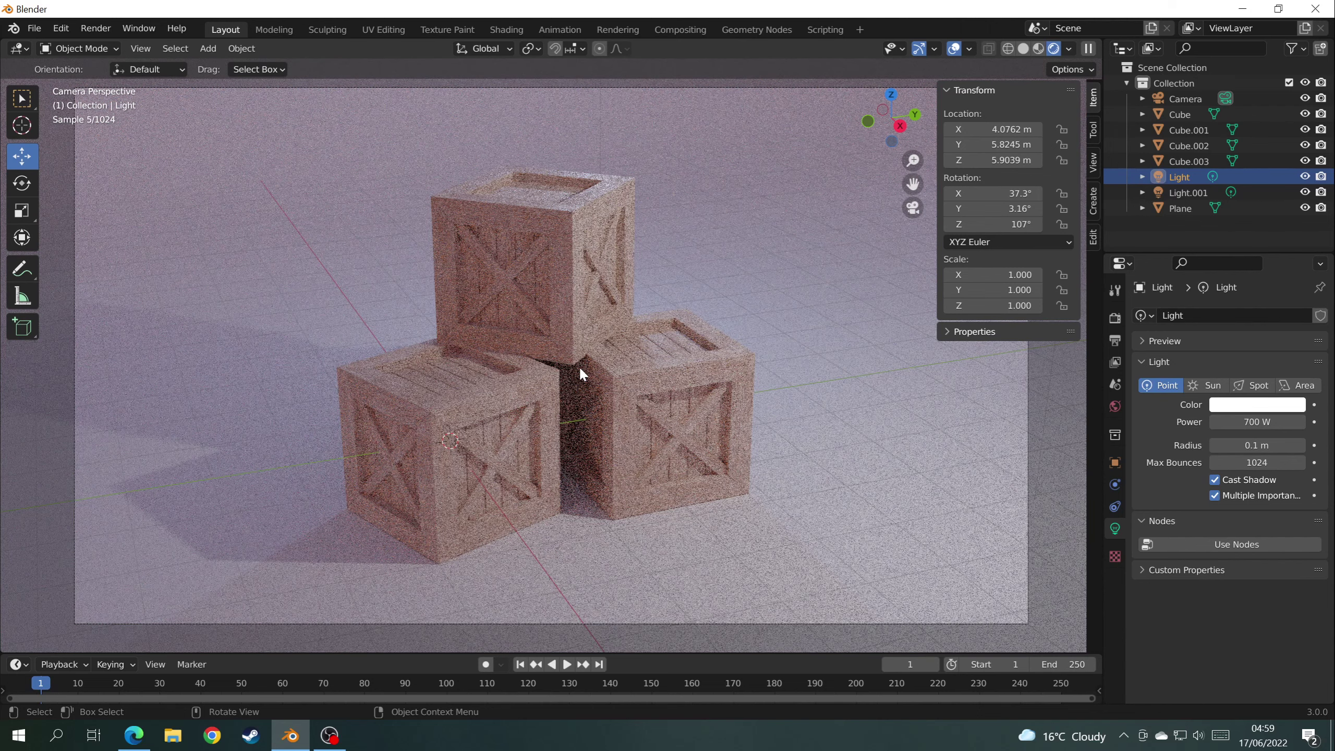
Set the final render's Max Samples to 200 and render the image.
{"action": "left_click", "coordinate": [1115, 318]}
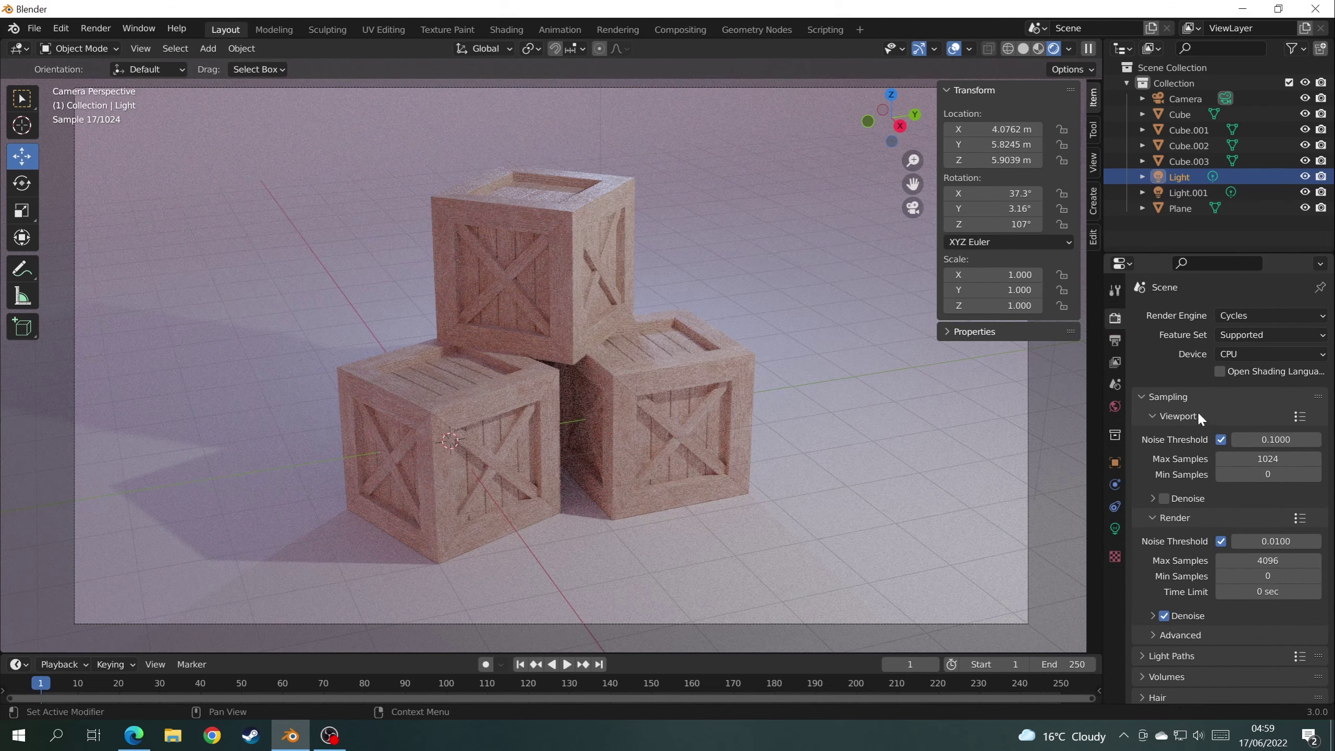
{"action": "scroll", "coordinate": [1198, 412], "scroll_direction": "down", "scroll_amount": 6}
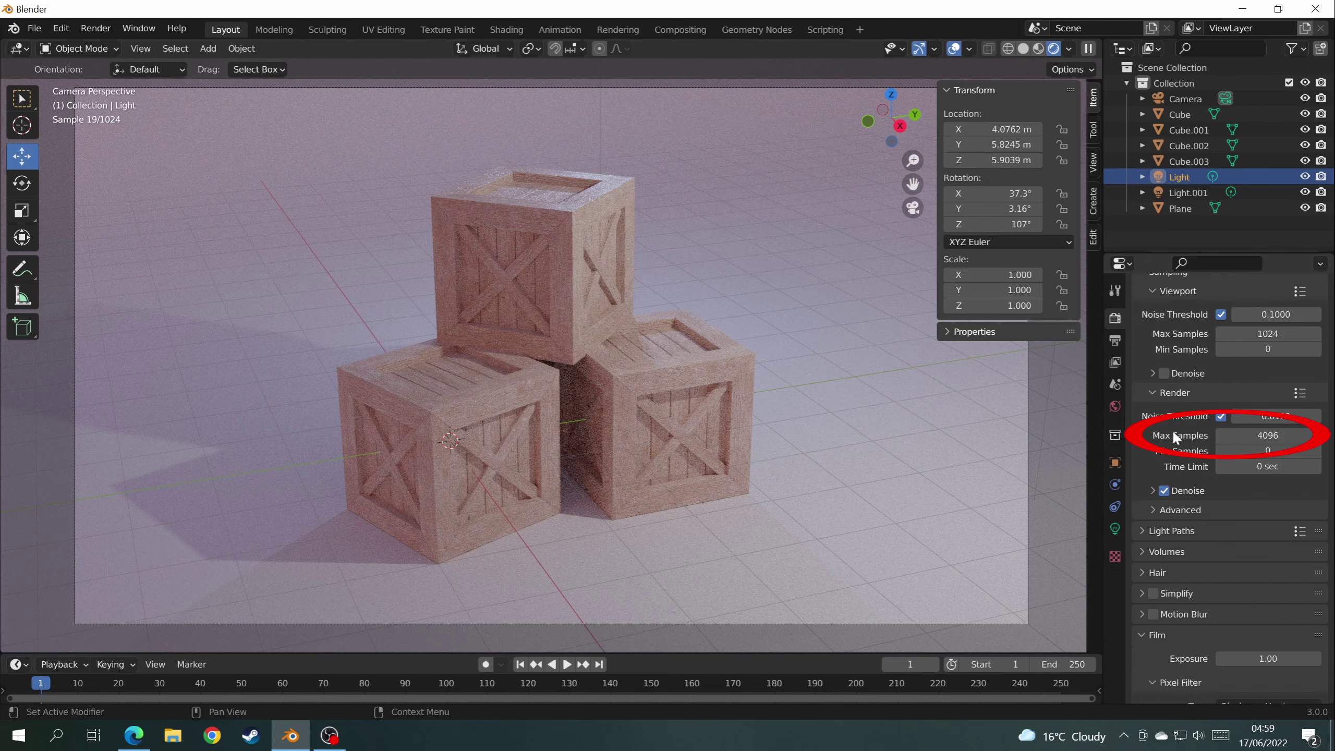
{"action": "left_click", "coordinate": [1268, 436]}
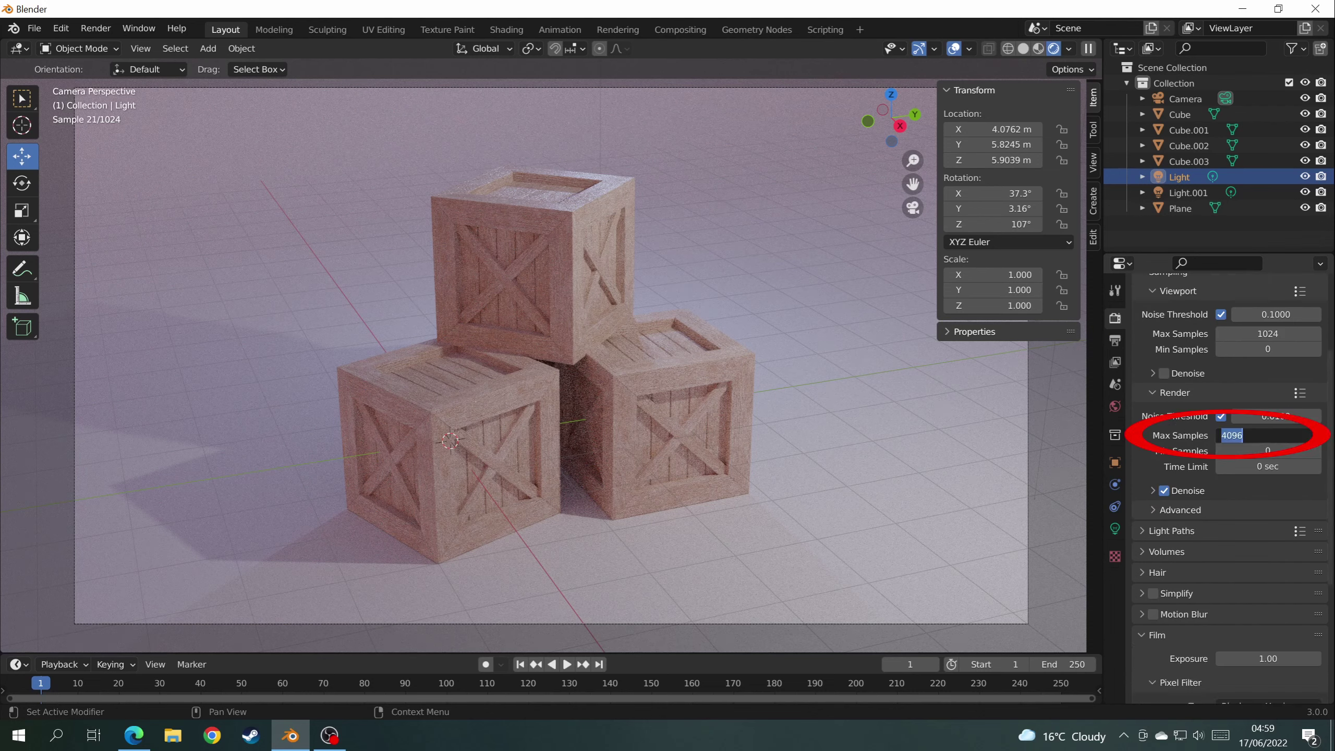
{"action": "type", "text": "200"}
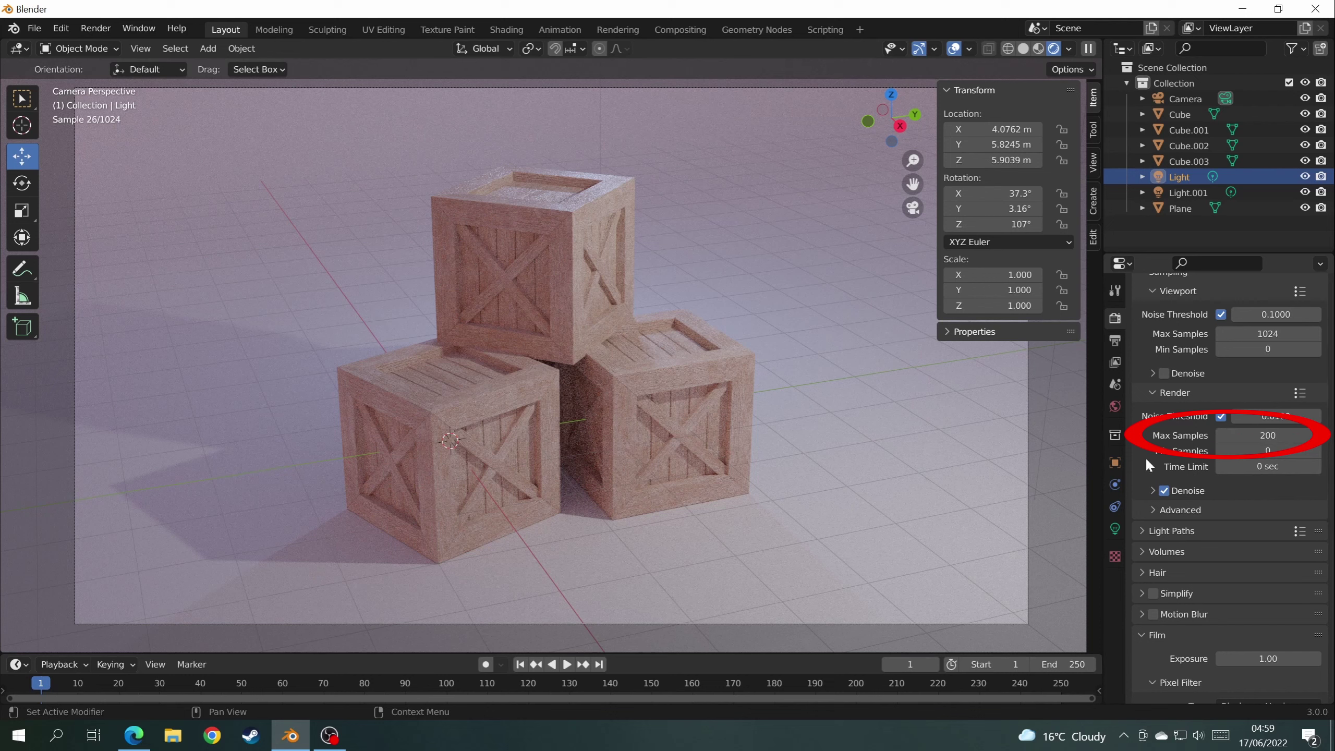
{"action": "key", "text": "Return"}
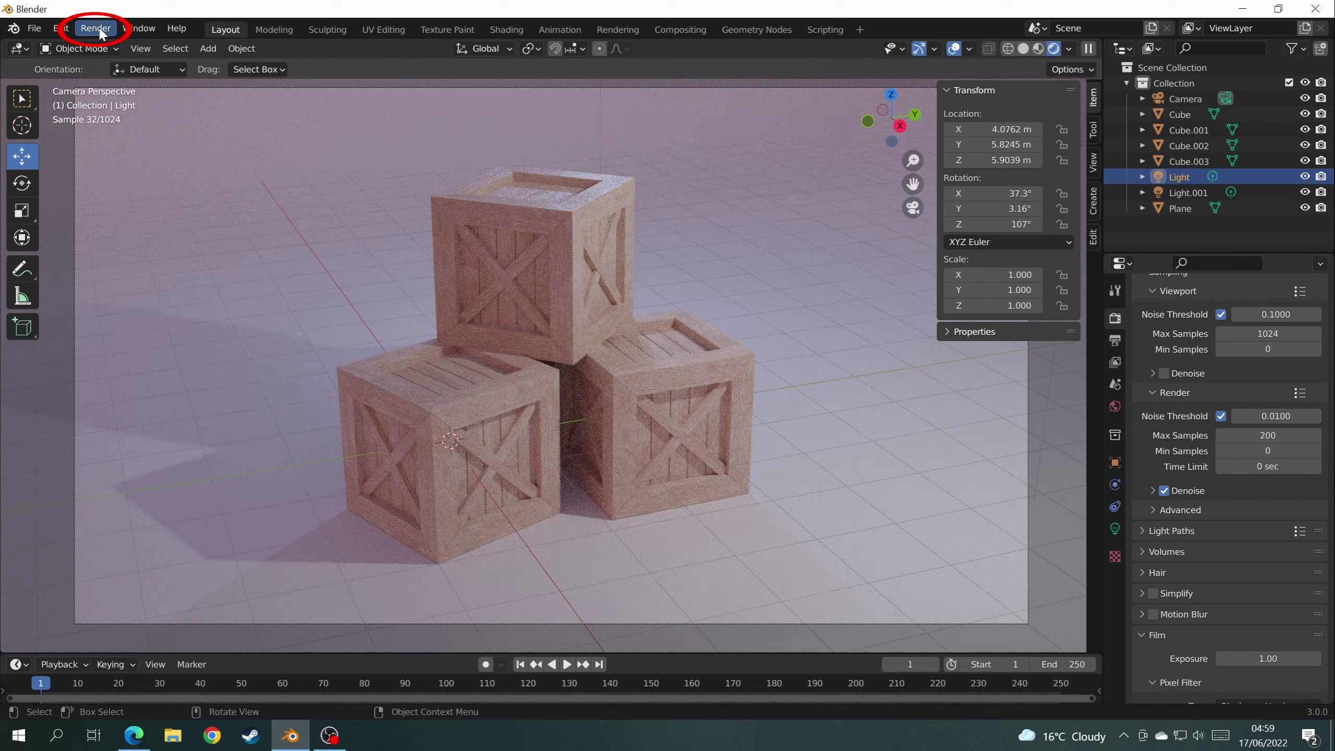
{"action": "left_click", "coordinate": [97, 29]}
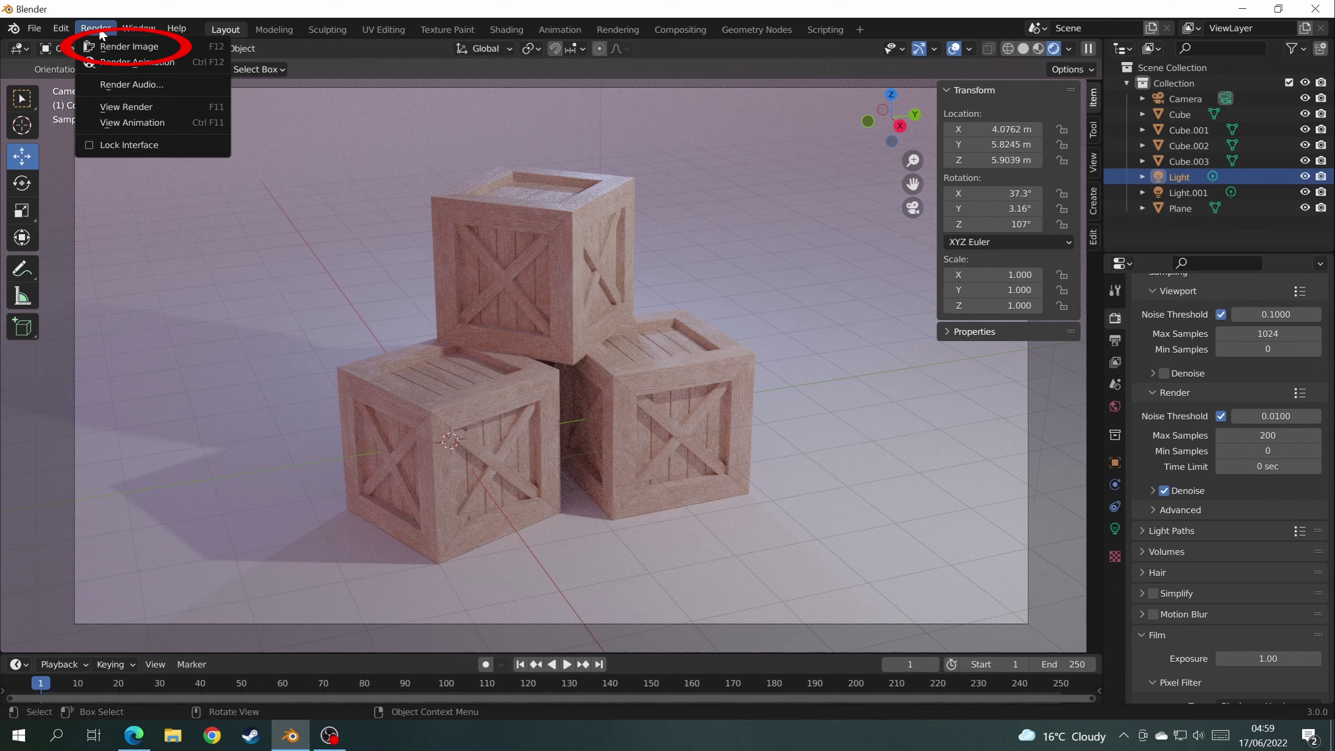
{"action": "left_click", "coordinate": [135, 45]}
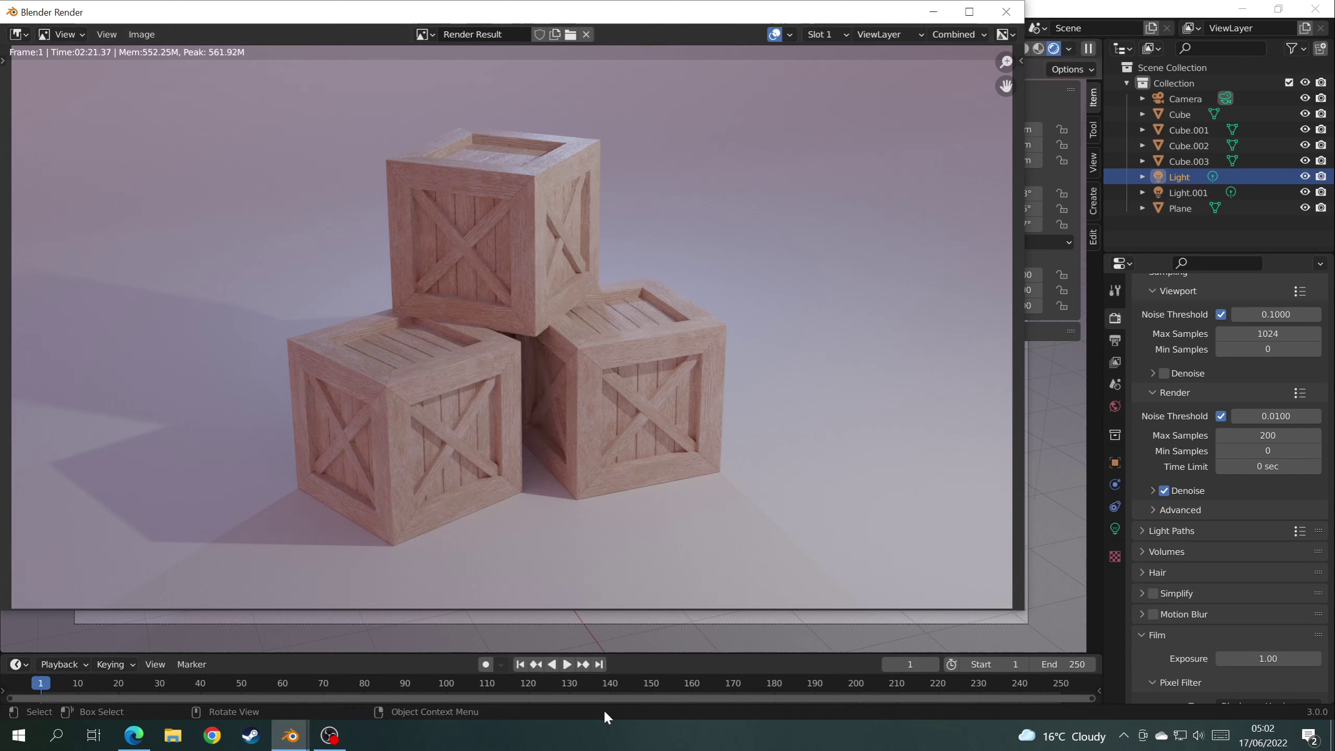
Save the rendered image as cratey.png in the pics folder and close the render window.
{"action": "left_click", "coordinate": [141, 36]}
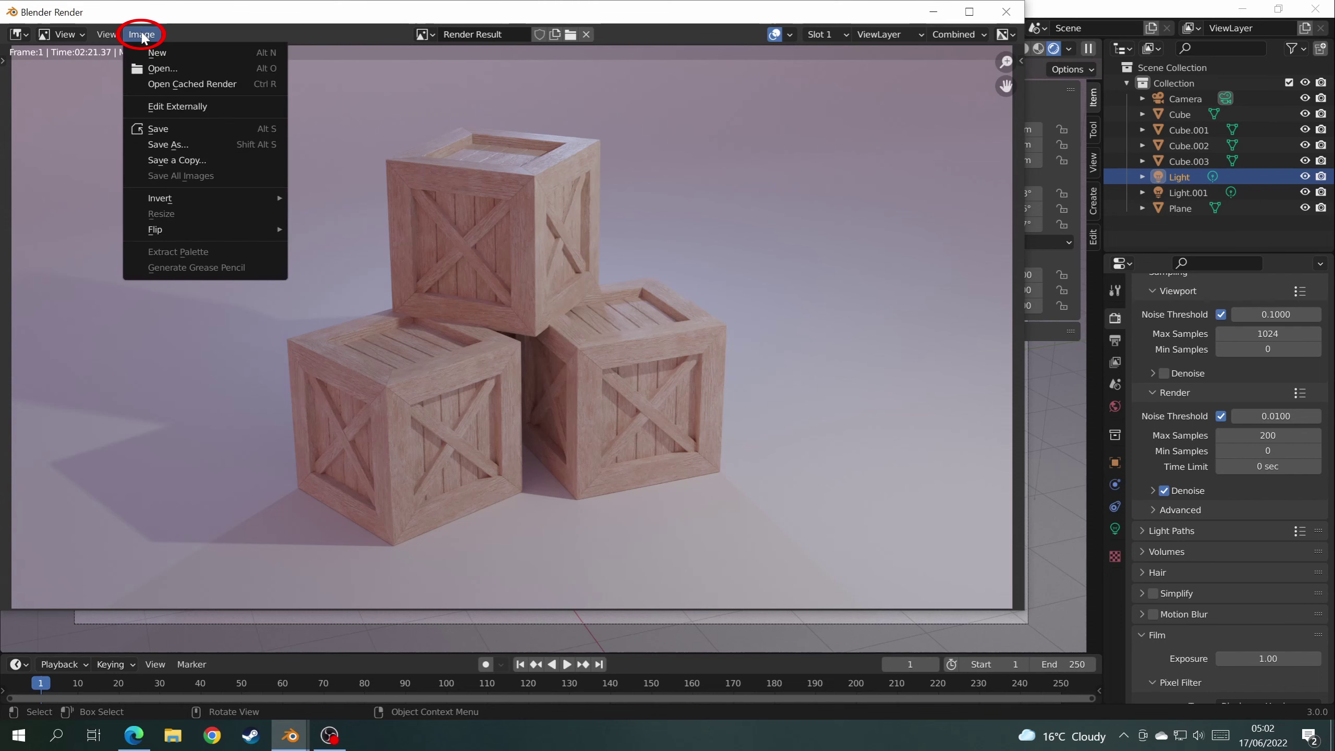
{"action": "left_click", "coordinate": [167, 145]}
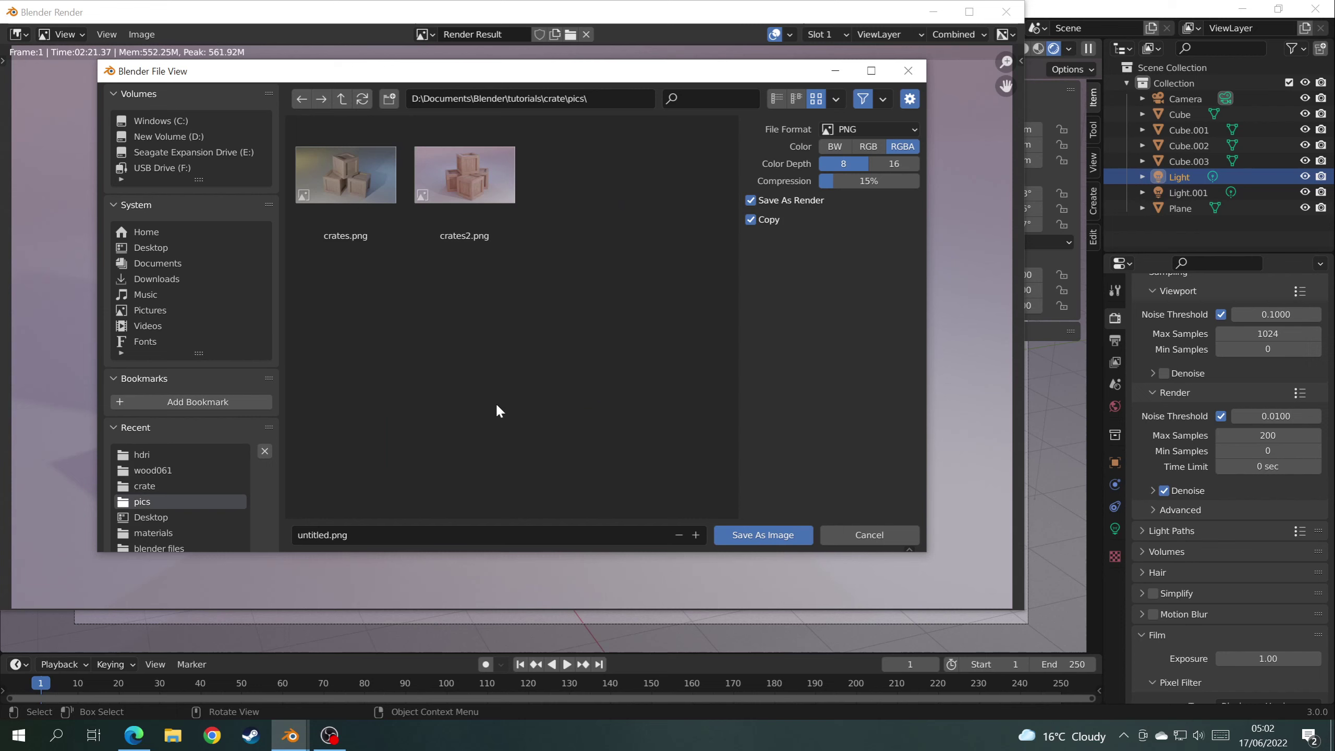
{"action": "left_click", "coordinate": [395, 535]}
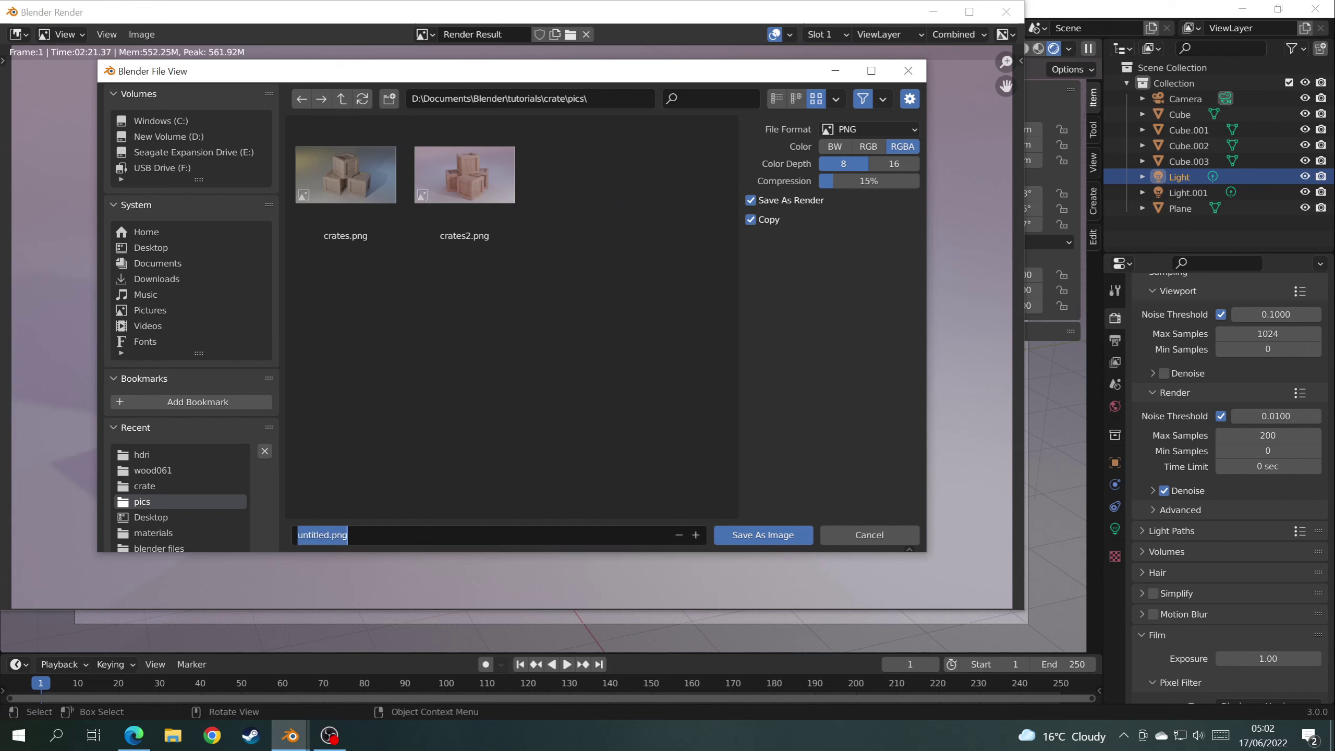
{"action": "type", "text": "c"}
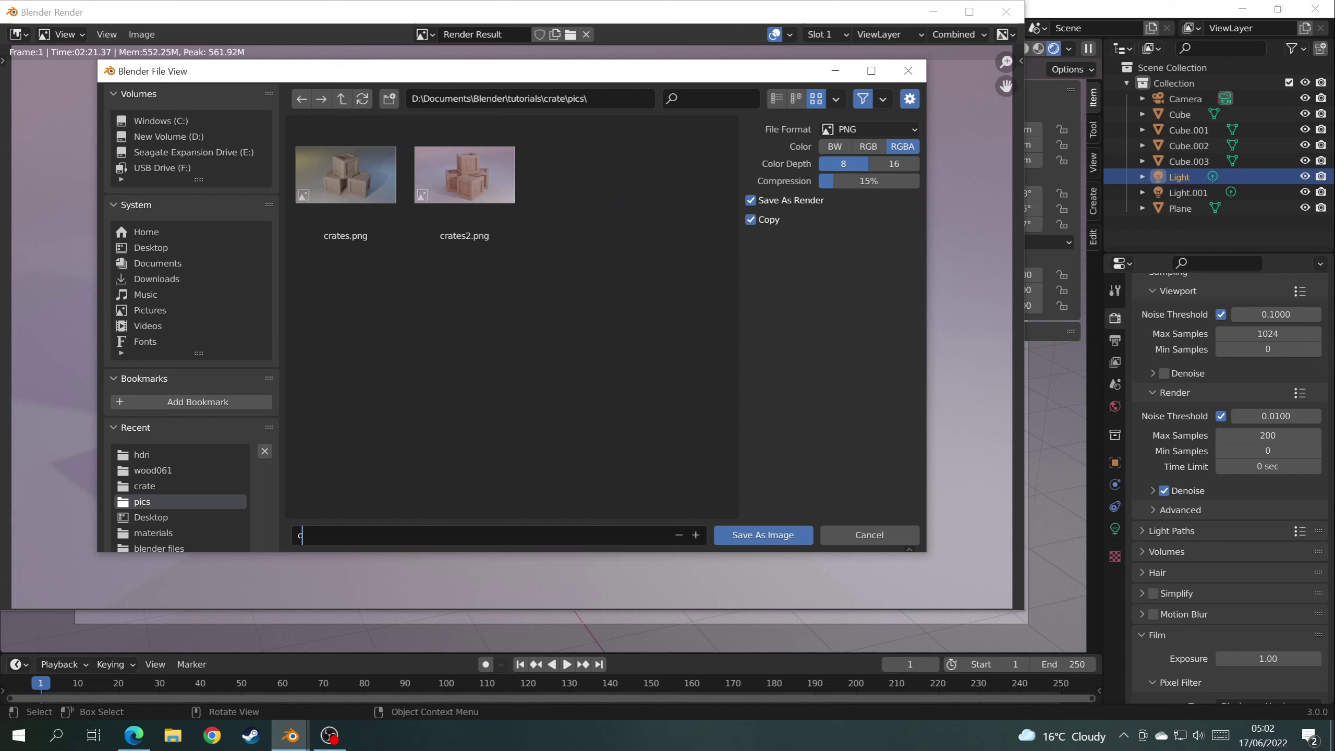
{"action": "type", "text": "ratey.png"}
{"action": "left_click", "coordinate": [763, 537]}
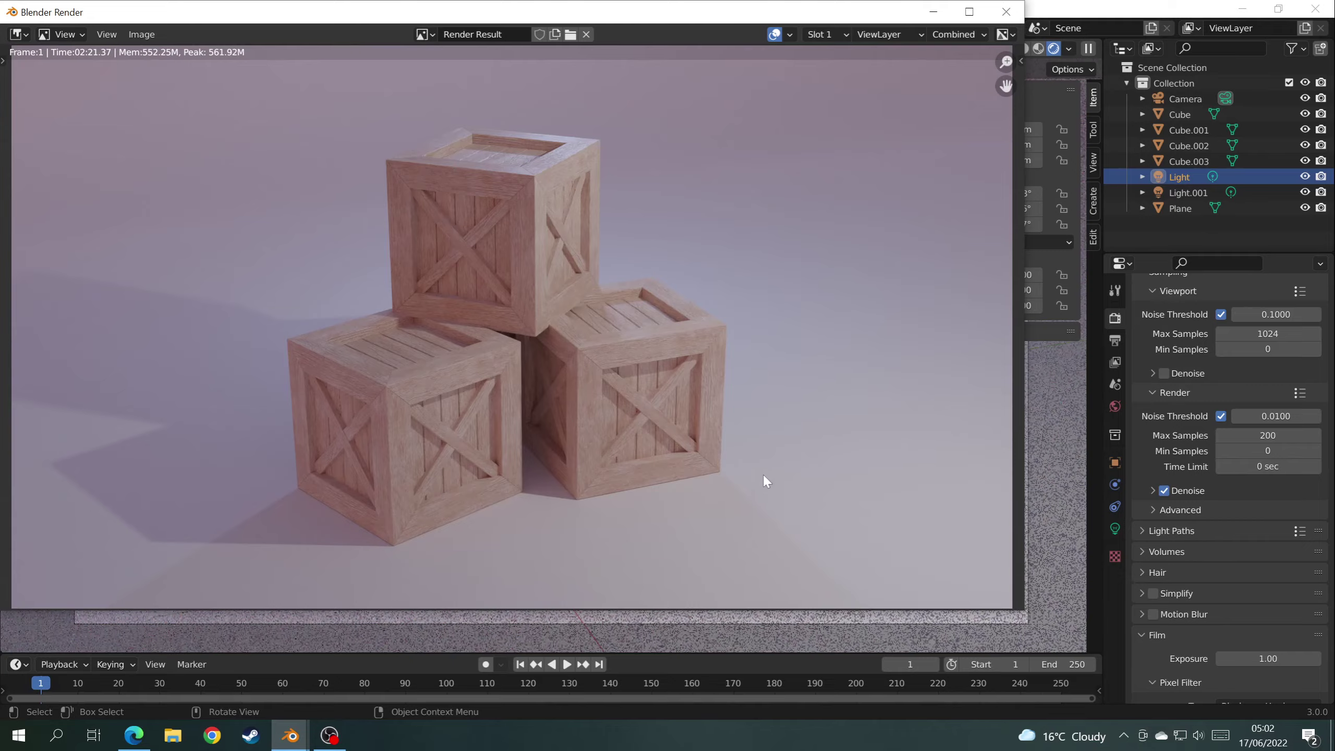
{"action": "left_click", "coordinate": [1001, 10]}
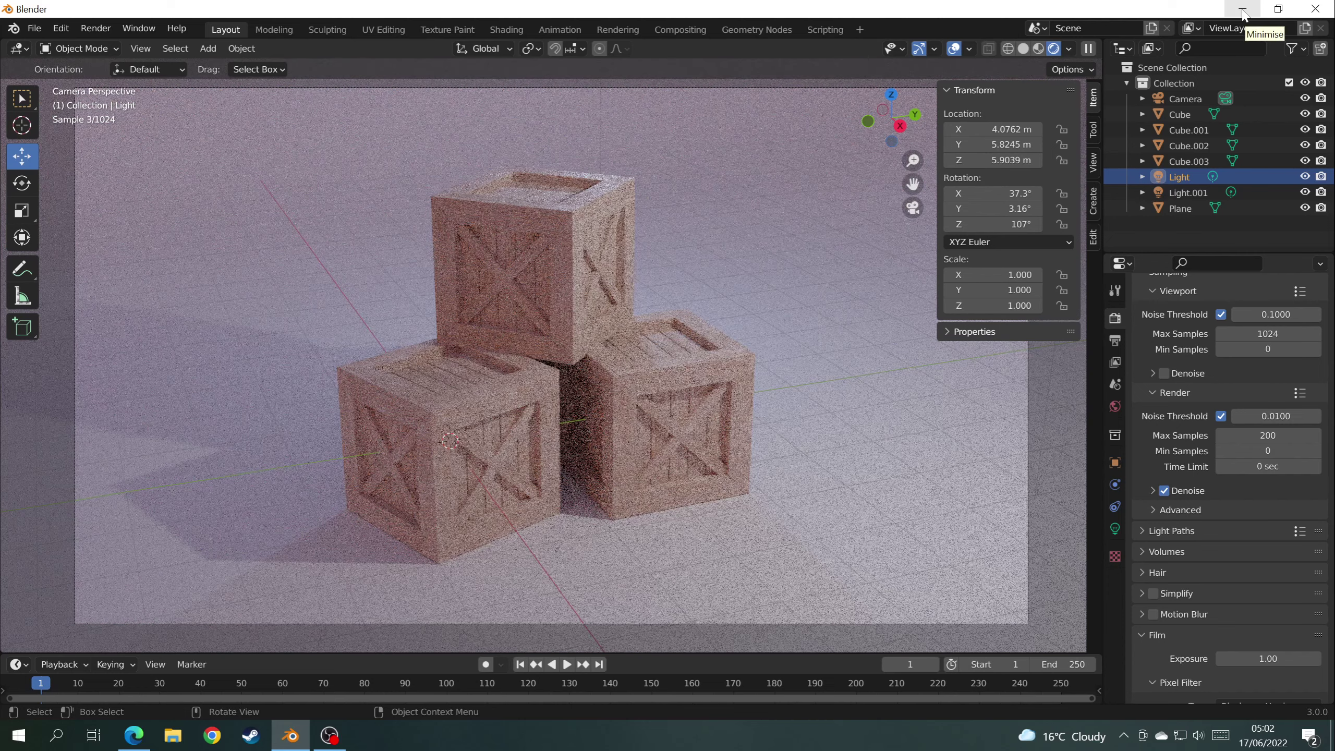
{"action": "left_click", "coordinate": [33, 29]}
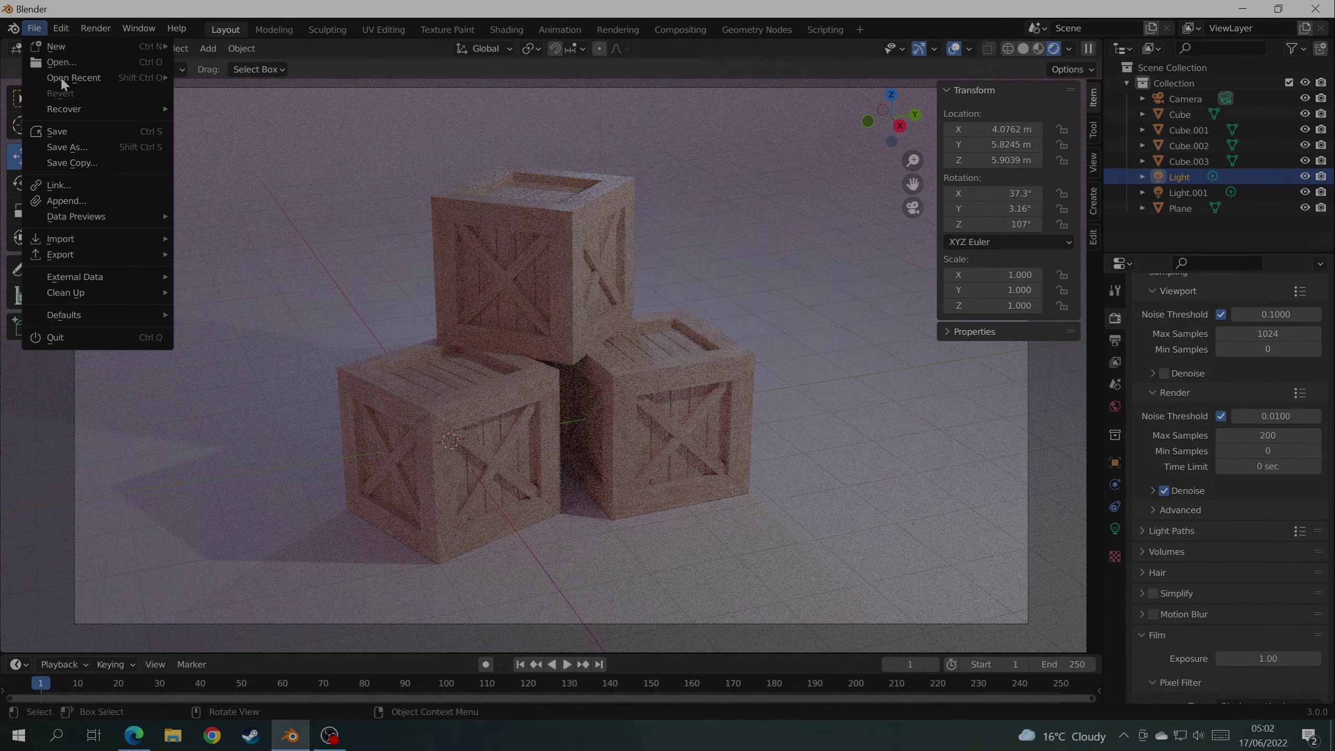